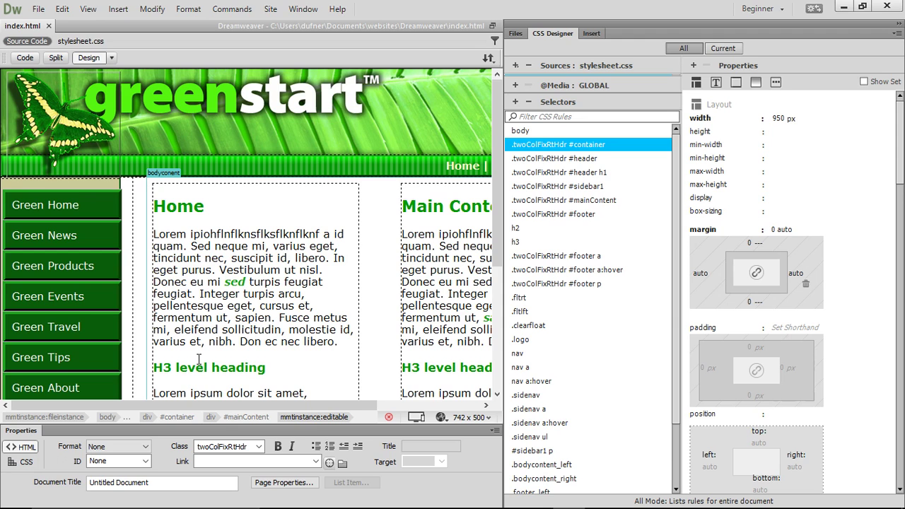
- Replace the "Main Content" heading with "Live Green!" and delete the paragraph directly beneath it
{"action": "left_click", "coordinate": [247, 355]}
{"action": "left_click_drag", "start_coordinate": [503, 308], "coordinate": [737, 303]}
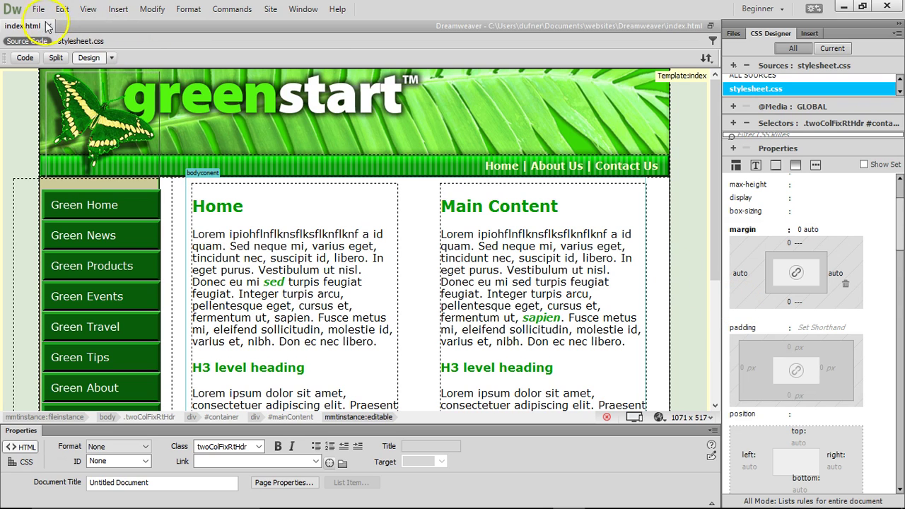
{"action": "left_click", "coordinate": [501, 240]}
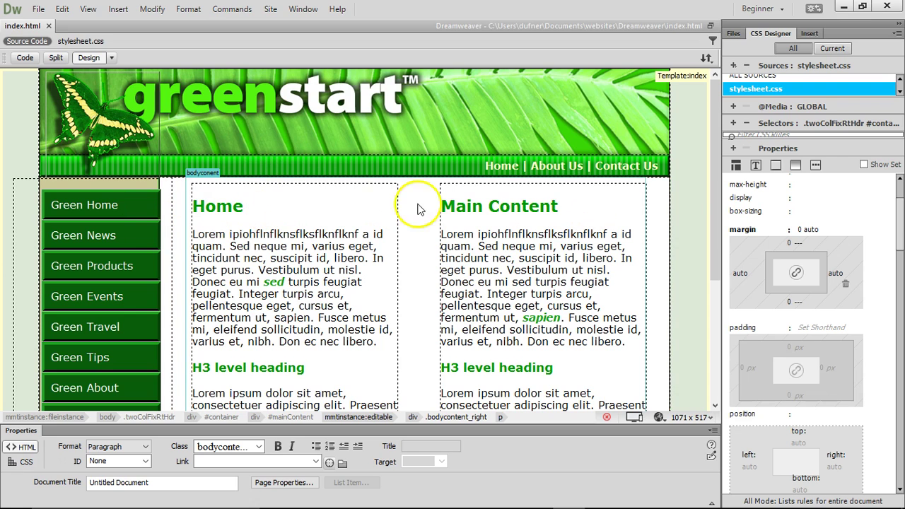
{"action": "left_click_drag", "start_coordinate": [559, 206], "coordinate": [439, 207]}
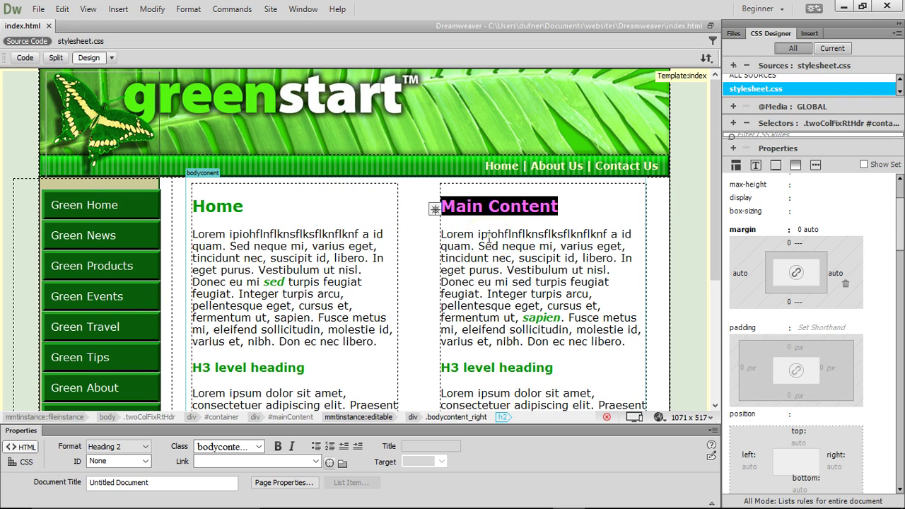
{"action": "type", "text": "Live Green!"}
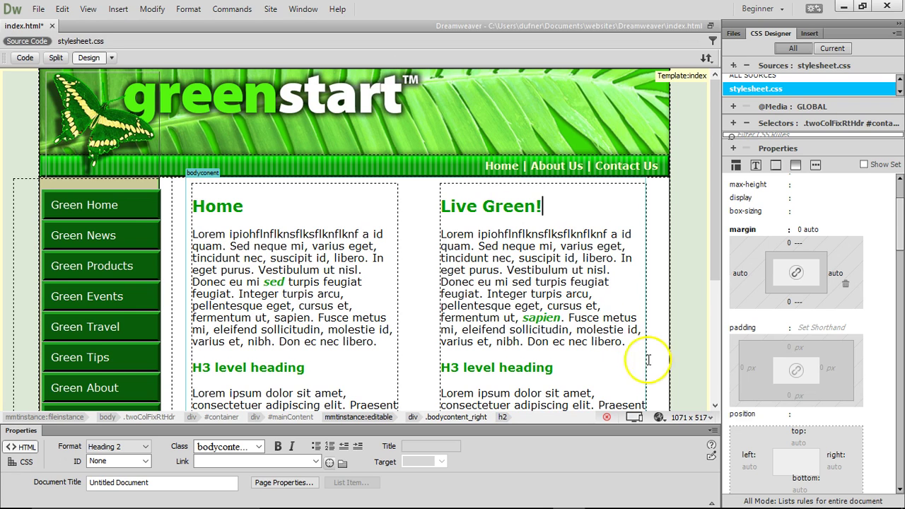
{"action": "left_click_drag", "start_coordinate": [627, 343], "coordinate": [443, 240]}
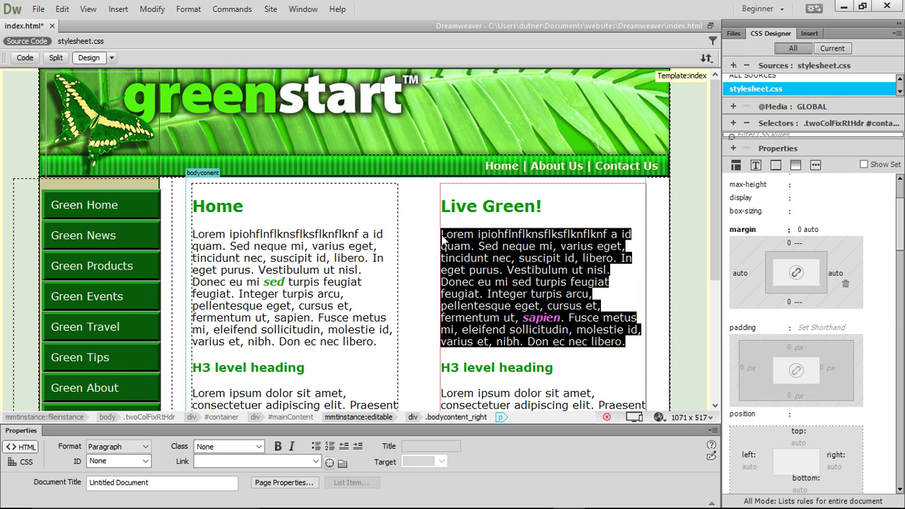
{"action": "key", "text": "Delete"}
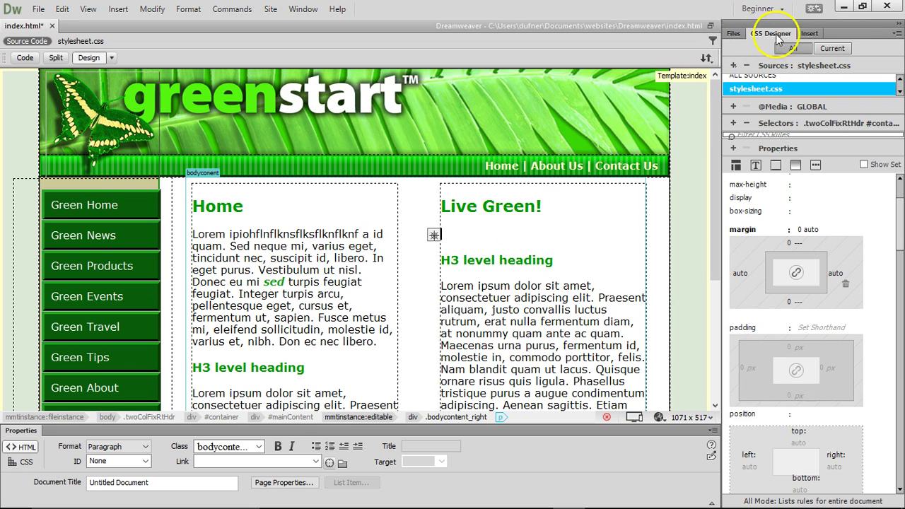
- Check the width set in the .bodycontent_right CSS rule
{"action": "left_click_drag", "start_coordinate": [726, 140], "coordinate": [458, 177]}
{"action": "scroll", "coordinate": [523, 290], "scroll_direction": "down", "scroll_amount": 2}
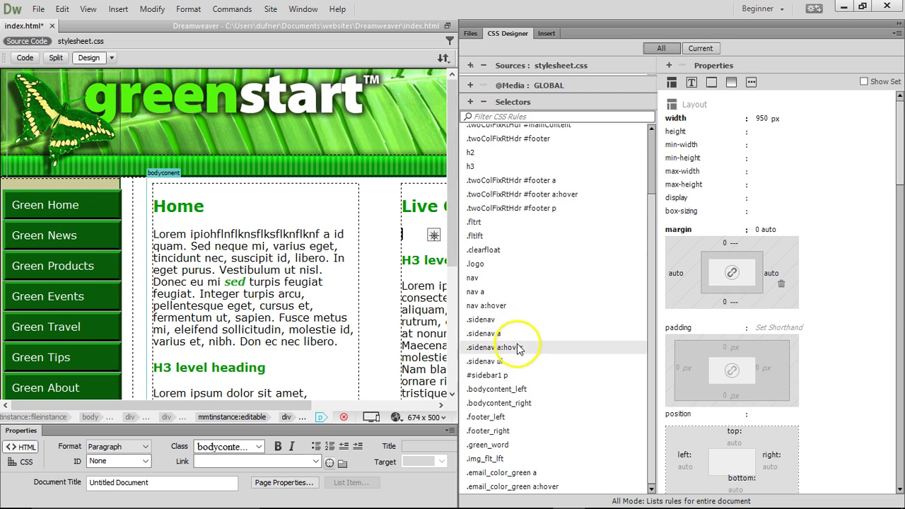
{"action": "left_click", "coordinate": [507, 403]}
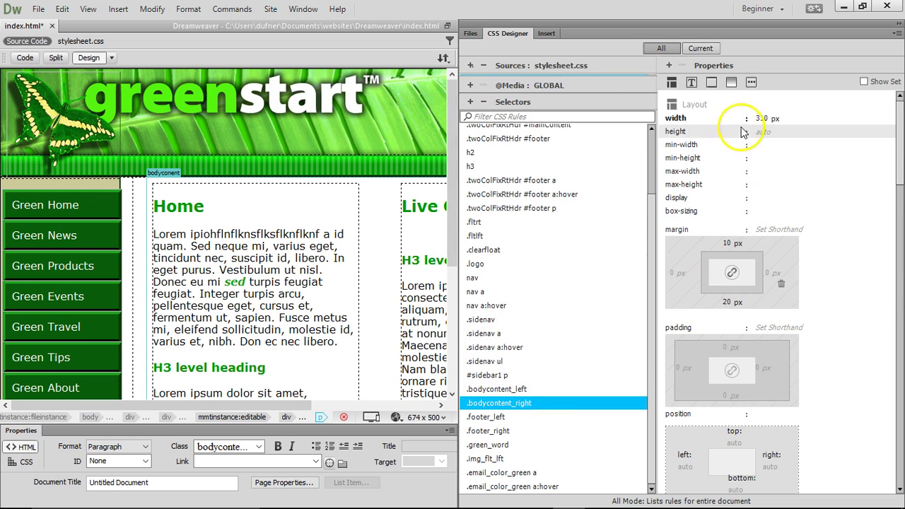
{"action": "left_click", "coordinate": [761, 118]}
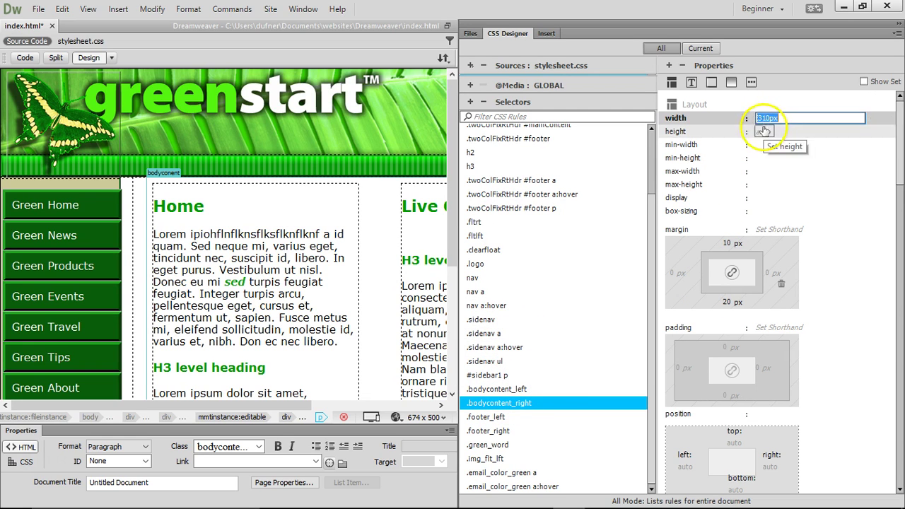
- Switch to Chrome, open the "Forks Over Knives - Official Trailer" video from the YouTube results and pause it
{"action": "left_click", "coordinate": [843, 8]}
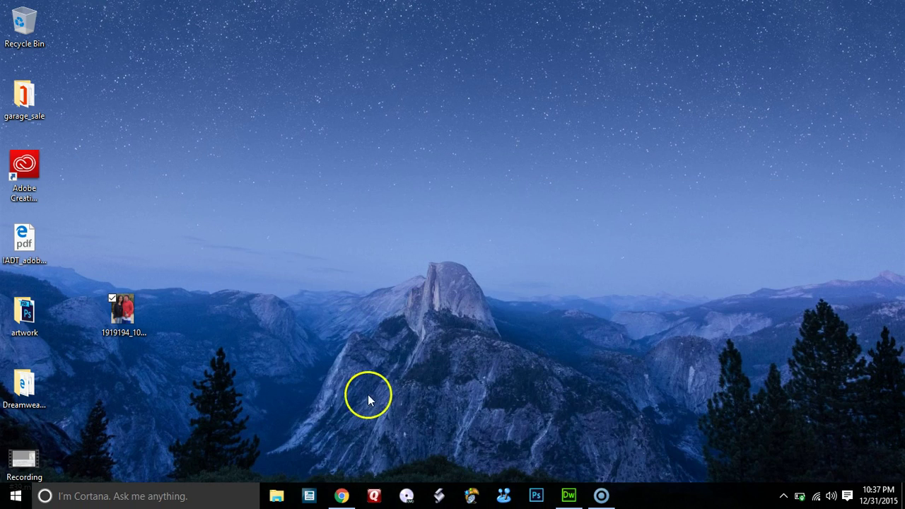
{"action": "left_click", "coordinate": [341, 495]}
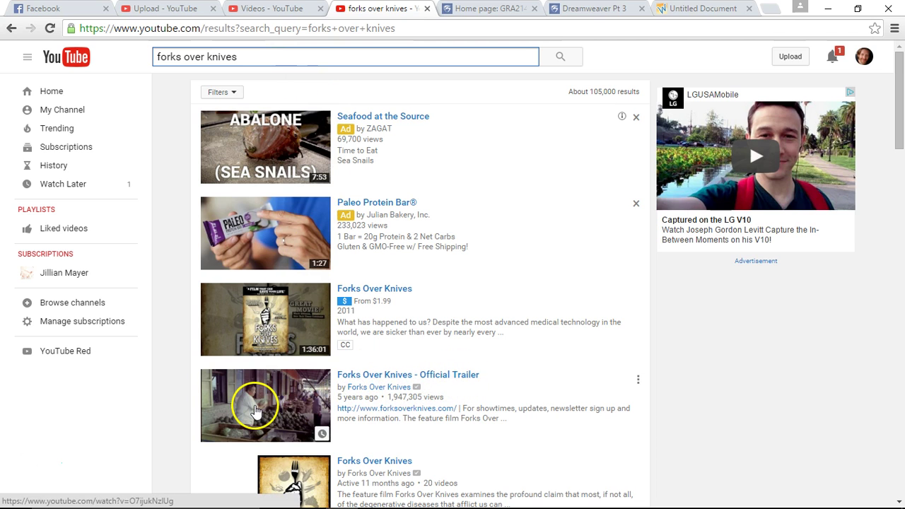
{"action": "left_click", "coordinate": [268, 407]}
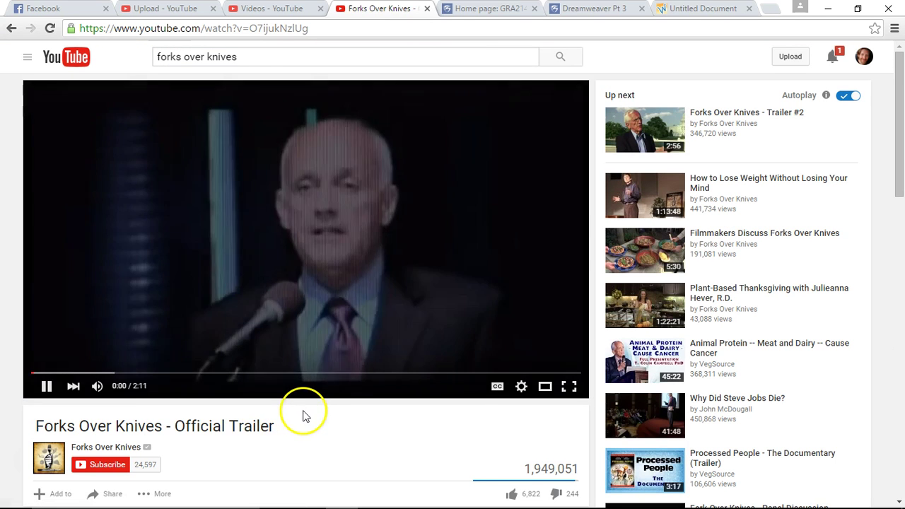
{"action": "left_click", "coordinate": [44, 388]}
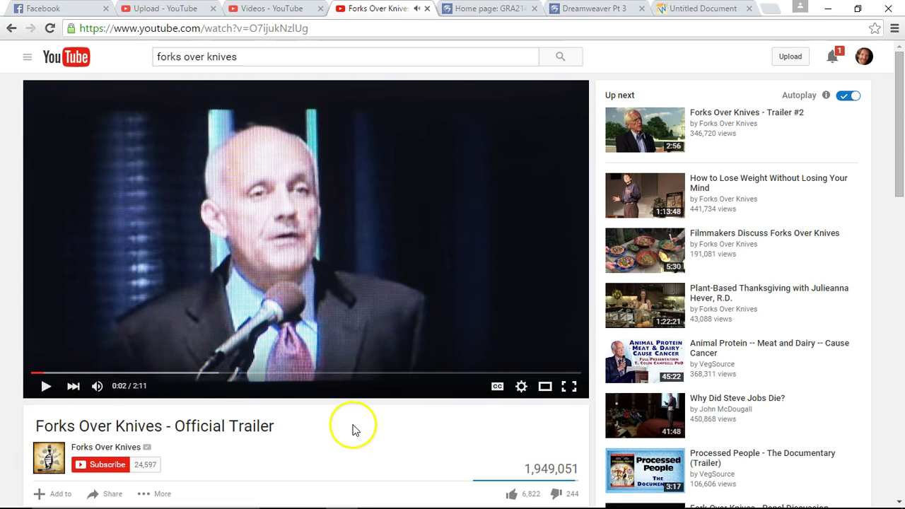
- Show the trailer's embed code with its full set of embed options
{"action": "scroll", "coordinate": [360, 410], "scroll_direction": "down", "scroll_amount": 1}
{"action": "scroll", "coordinate": [362, 406], "scroll_direction": "down", "scroll_amount": 2}
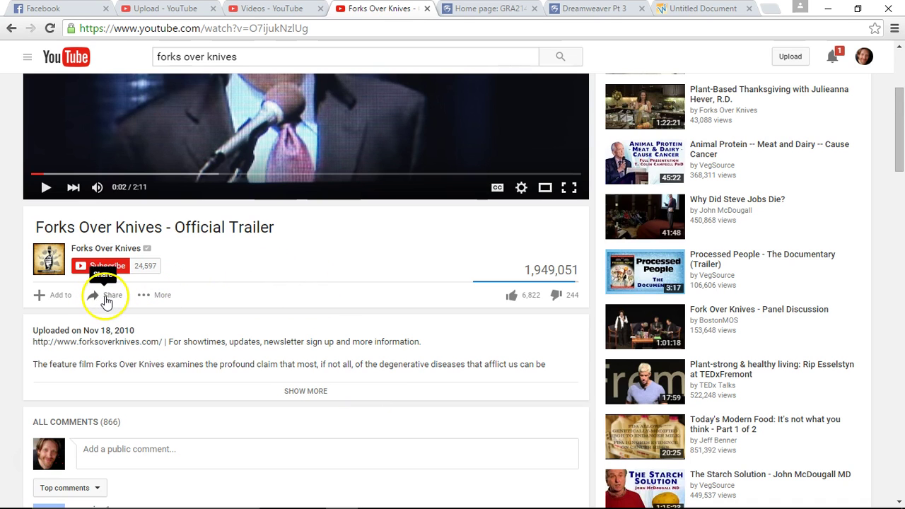
{"action": "left_click", "coordinate": [106, 301]}
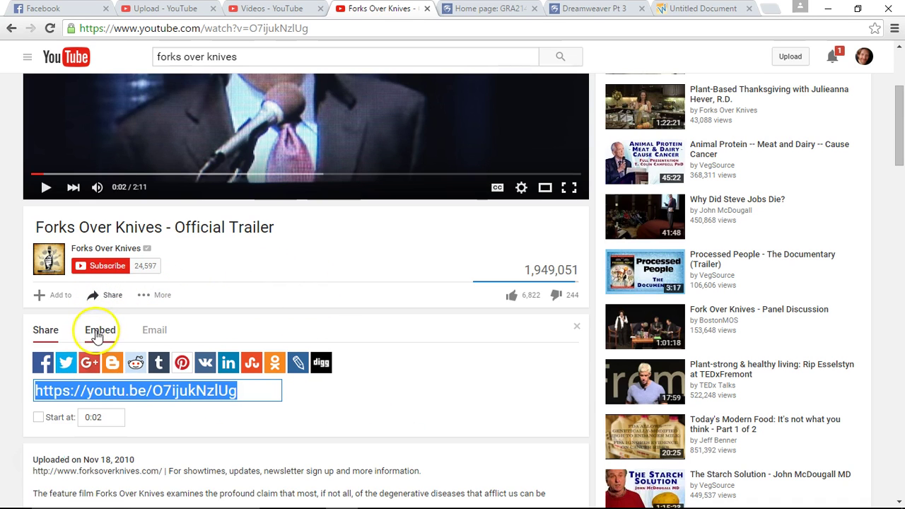
{"action": "left_click", "coordinate": [103, 335]}
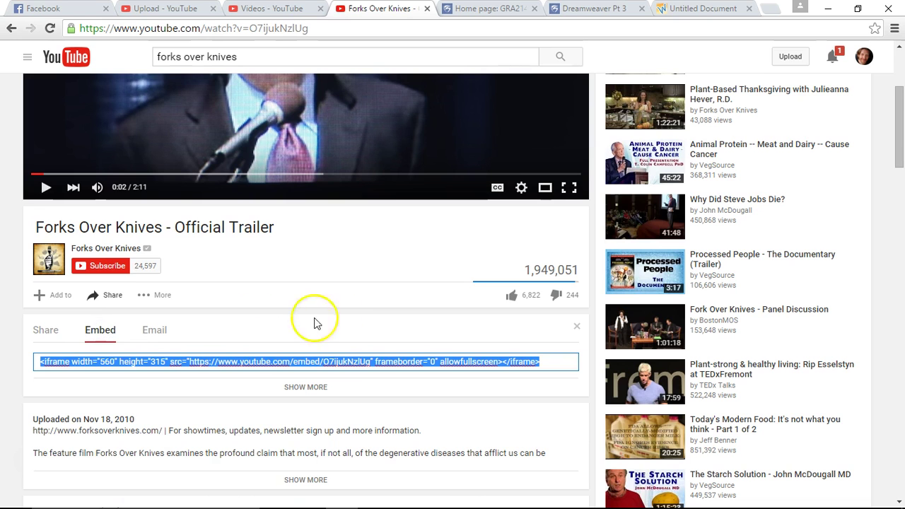
{"action": "left_click", "coordinate": [301, 394]}
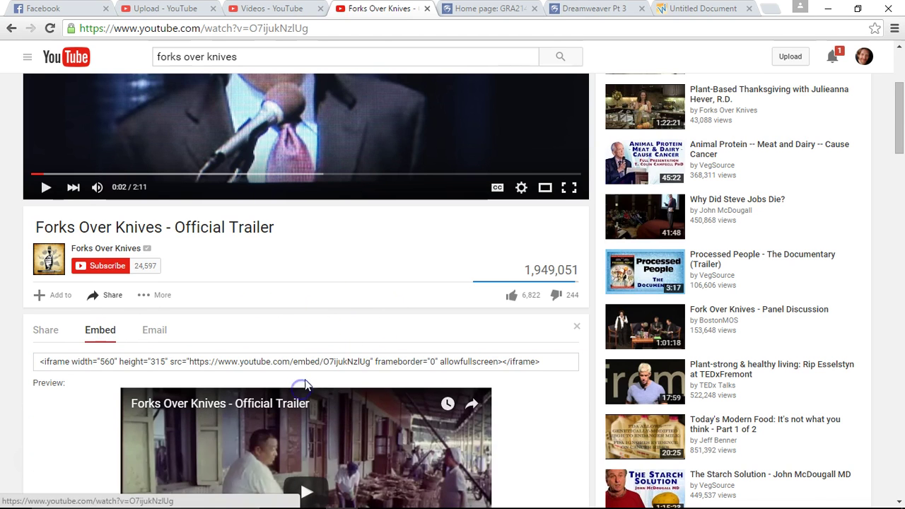
- Give the embedded video a custom size with a width of 310
{"action": "scroll", "coordinate": [460, 268], "scroll_direction": "down", "scroll_amount": 3}
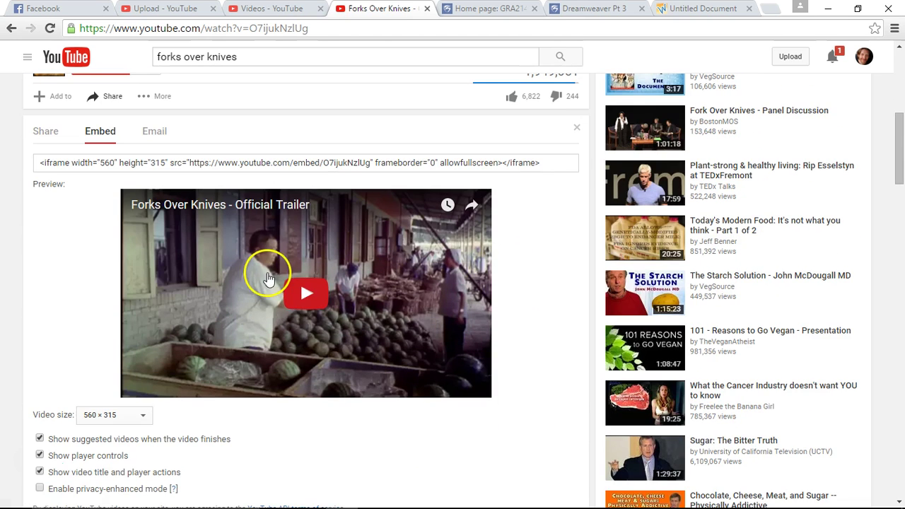
{"action": "scroll", "coordinate": [259, 280], "scroll_direction": "down", "scroll_amount": 1}
{"action": "left_click", "coordinate": [113, 349]}
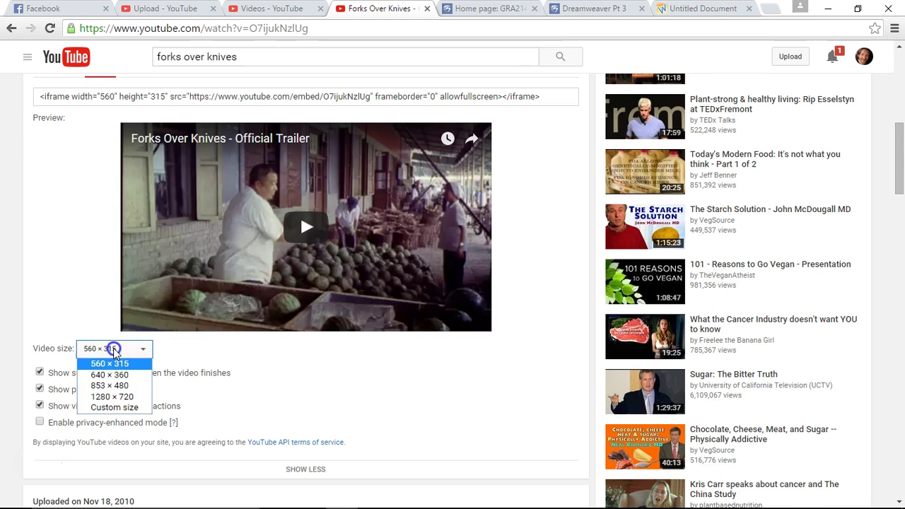
{"action": "left_click", "coordinate": [118, 408]}
{"action": "left_click", "coordinate": [179, 349]}
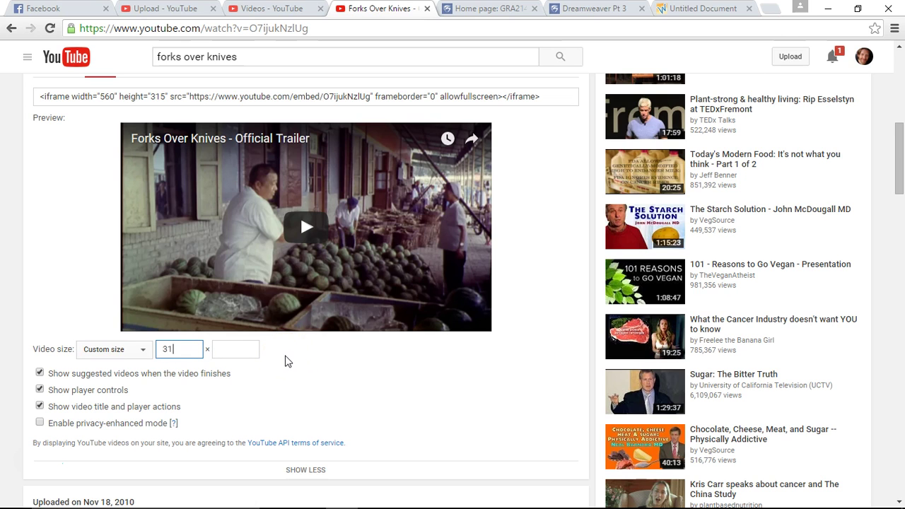
{"action": "type", "text": "310"}
{"action": "left_click", "coordinate": [235, 353]}
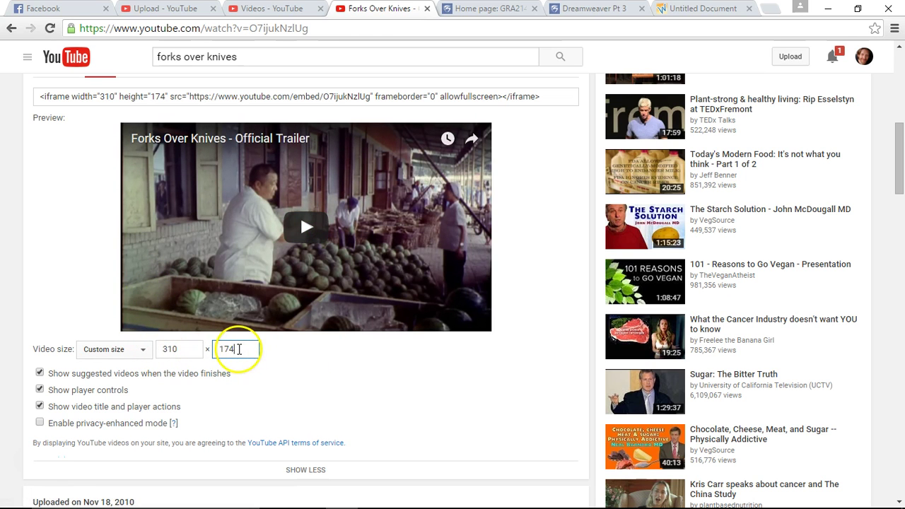
- Check the width and height values in the iframe embed code and copy the whole code
{"action": "double_click", "coordinate": [110, 96]}
{"action": "left_click", "coordinate": [154, 94]}
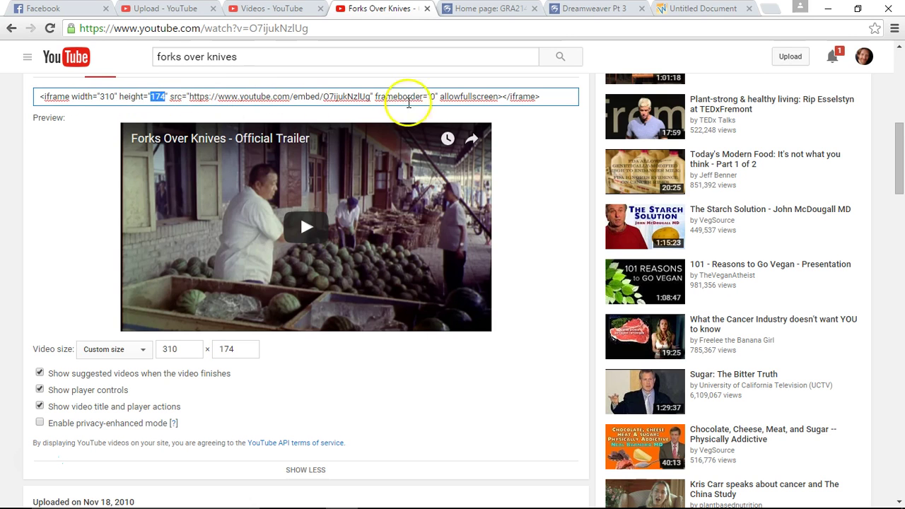
{"action": "left_click_drag", "start_coordinate": [547, 98], "coordinate": [31, 93]}
{"action": "key", "text": "ctrl+c"}
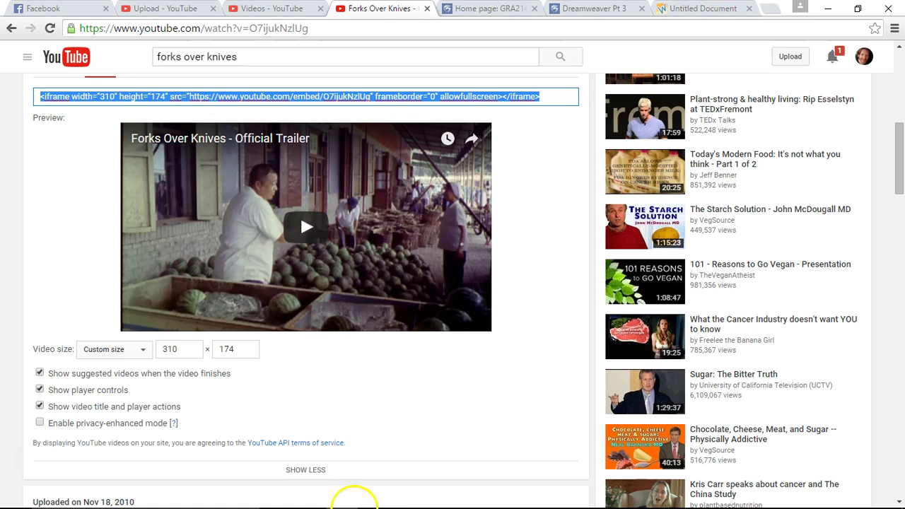
- Switch to Dreamweaver, replace the &nbsp; below the "Live Green!" heading with the copied embed code in the source, and return to Design view
{"action": "mouse_move", "coordinate": [357, 496]}
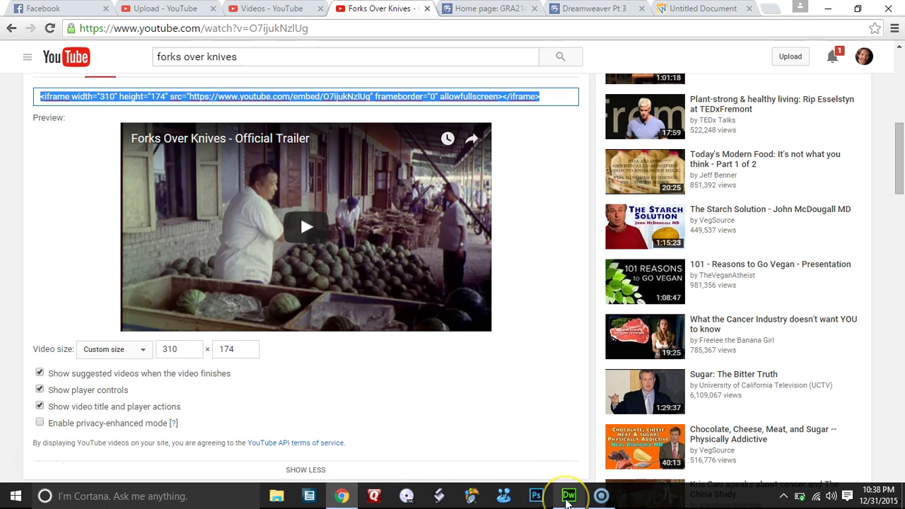
{"action": "left_click", "coordinate": [568, 495]}
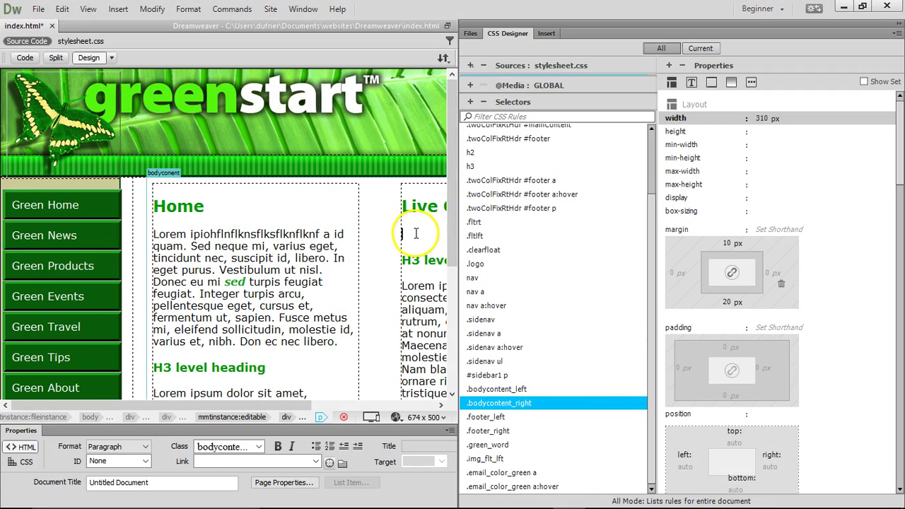
{"action": "left_click", "coordinate": [25, 57]}
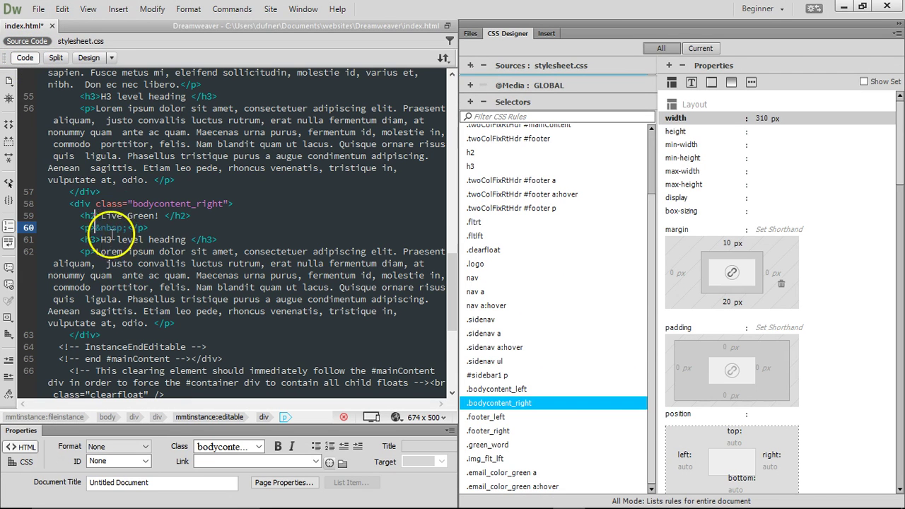
{"action": "left_click_drag", "start_coordinate": [96, 228], "coordinate": [124, 228]}
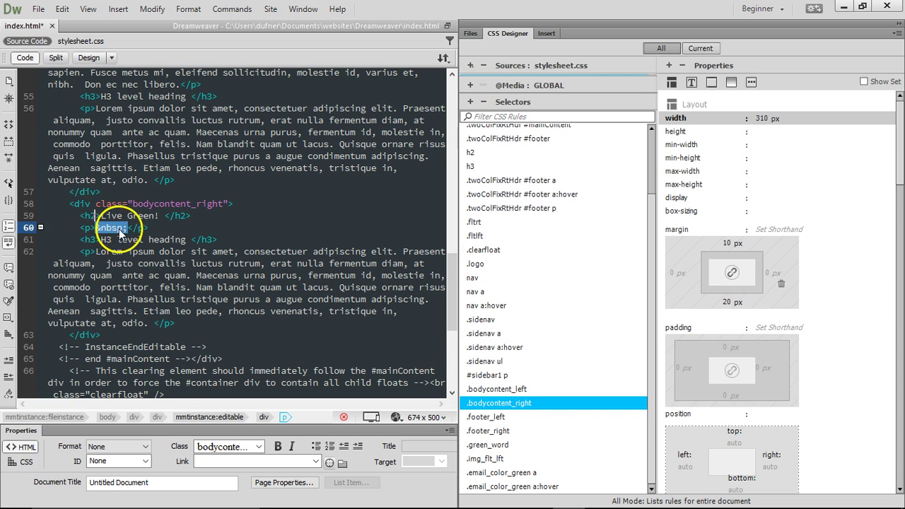
{"action": "key", "text": "ctrl+v"}
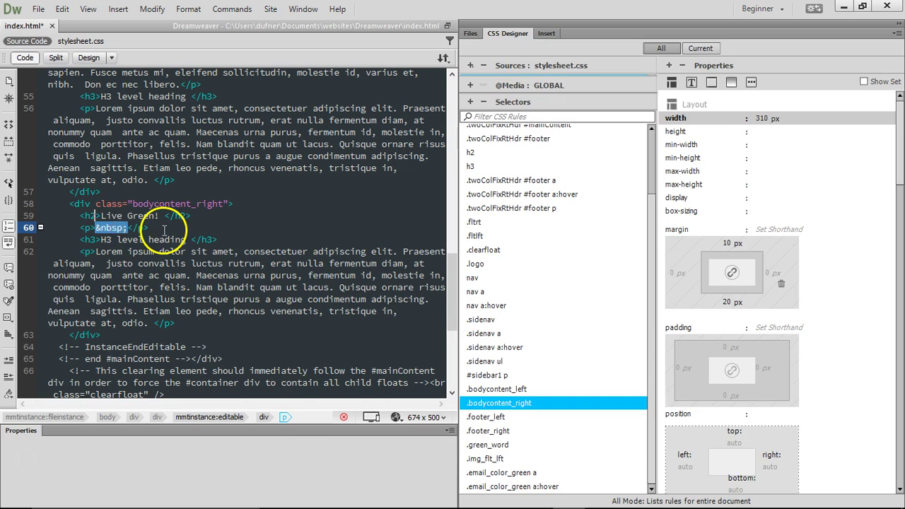
{"action": "left_click", "coordinate": [87, 58]}
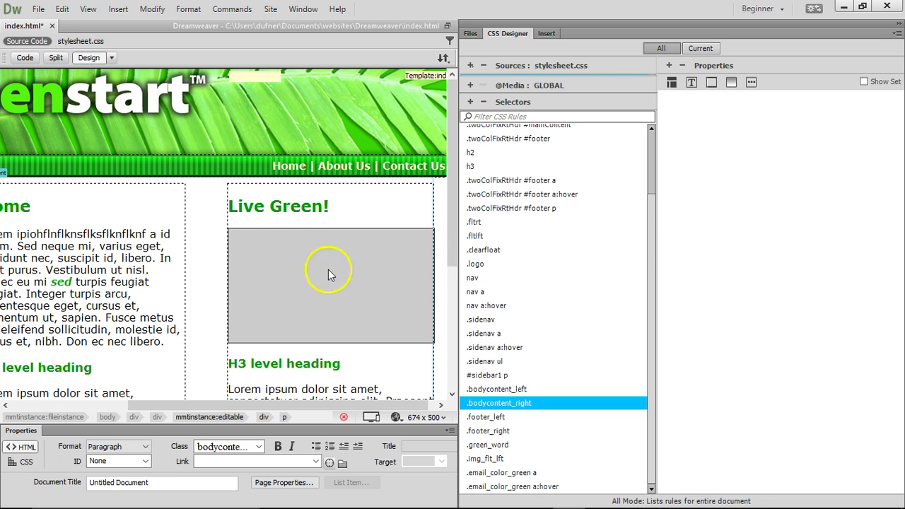
- Preview the page in Google Chrome, saving the changes to index.html
{"action": "left_click", "coordinate": [397, 417]}
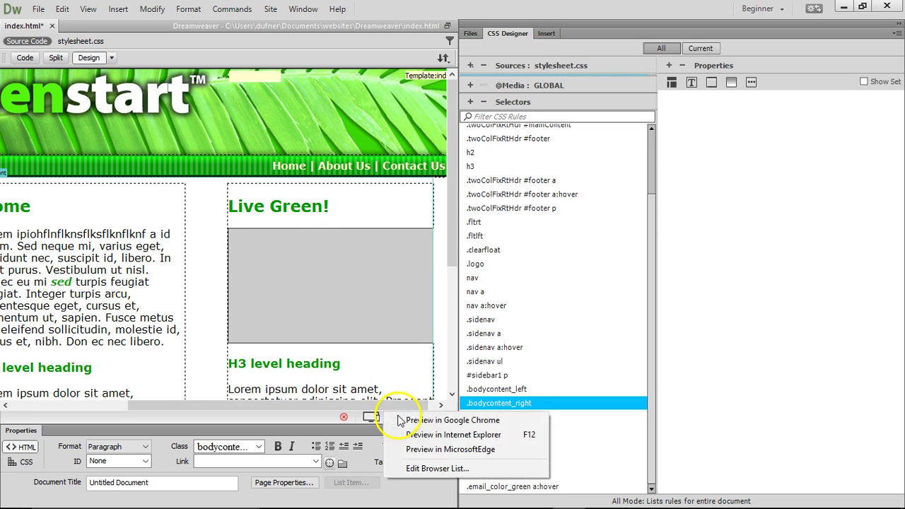
{"action": "left_click", "coordinate": [428, 419]}
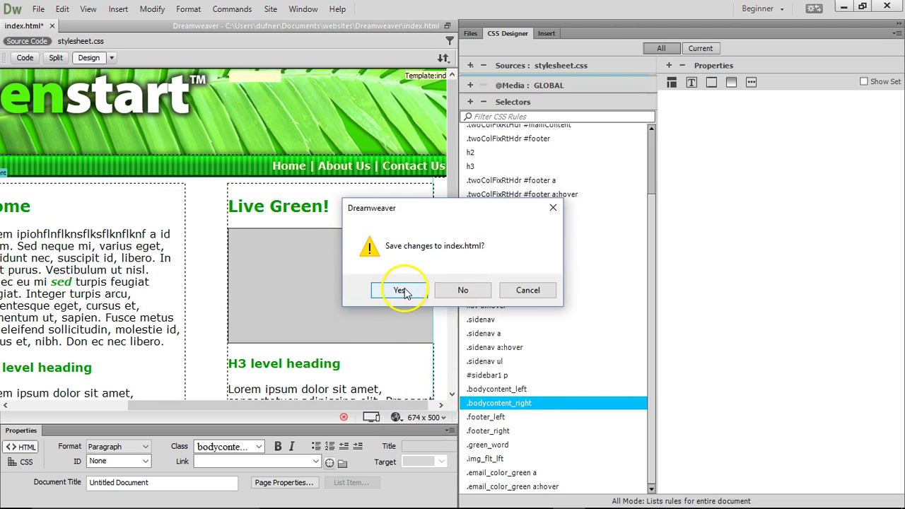
{"action": "left_click", "coordinate": [400, 291]}
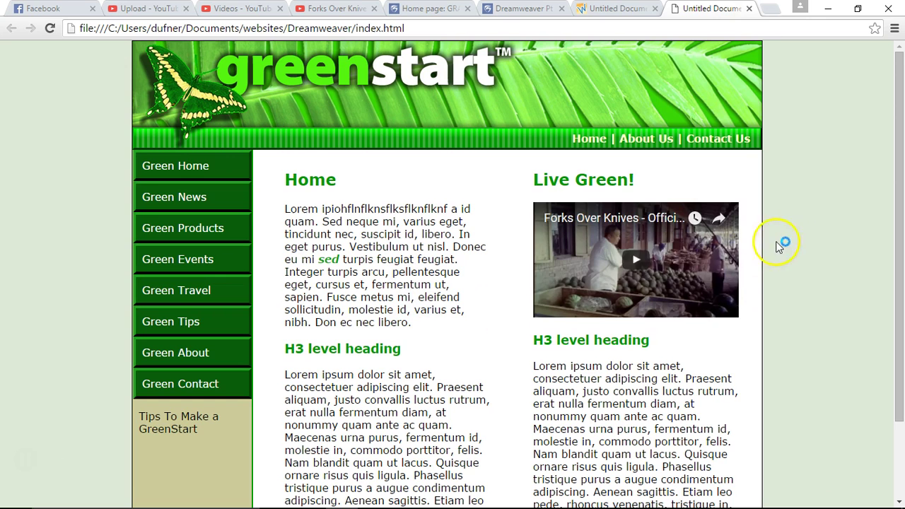
- Test the embedded trailer in the previewed page by playing and pausing it
{"action": "left_click", "coordinate": [690, 267]}
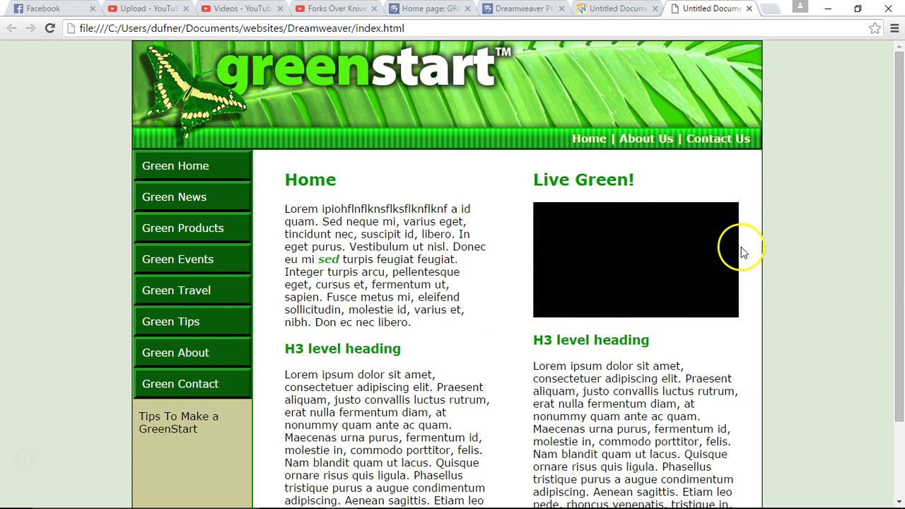
{"action": "left_click", "coordinate": [556, 306]}
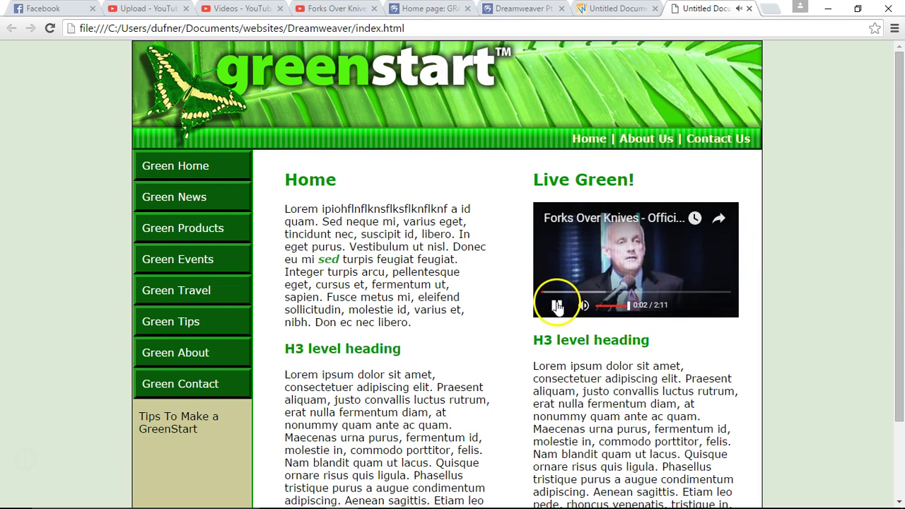
{"action": "left_click", "coordinate": [556, 305]}
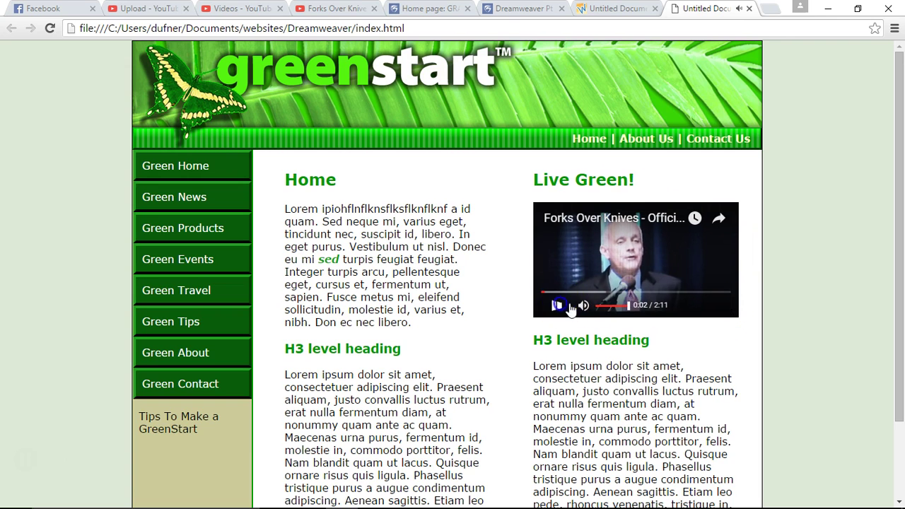
- Pause the trailer, return to its YouTube page and turn off suggested videos at the end in the embed options
{"action": "left_click", "coordinate": [556, 305]}
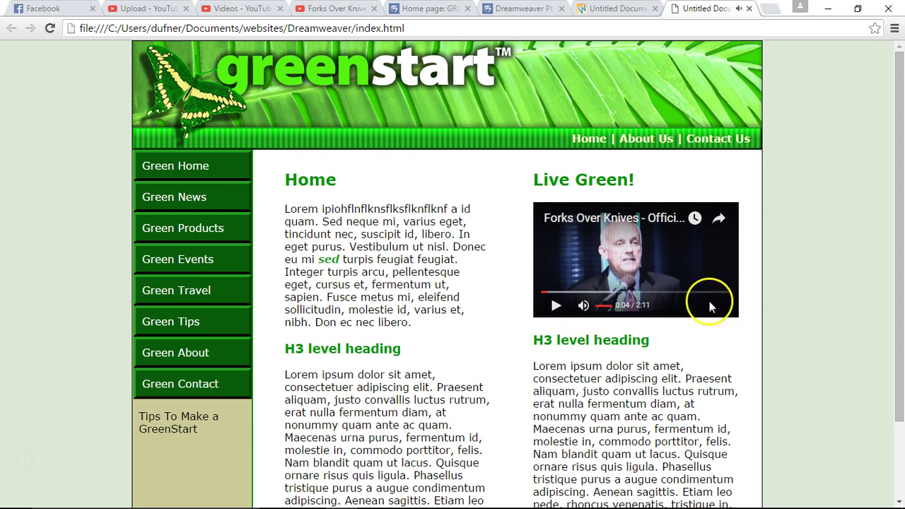
{"action": "left_click", "coordinate": [326, 10]}
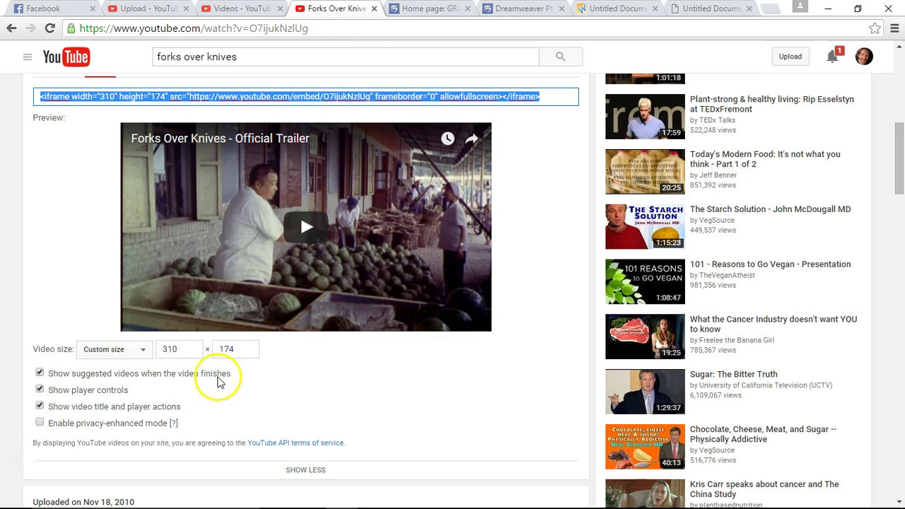
{"action": "left_click", "coordinate": [40, 372]}
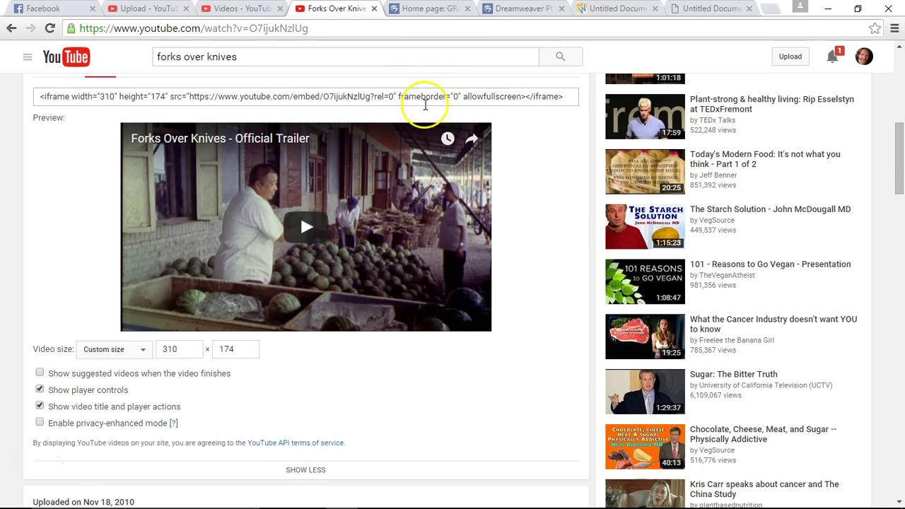
- Switch to Dreamweaver and add a paragraph below the embedded video reading "Click here to view our Facebook page"
{"action": "mouse_move", "coordinate": [409, 505]}
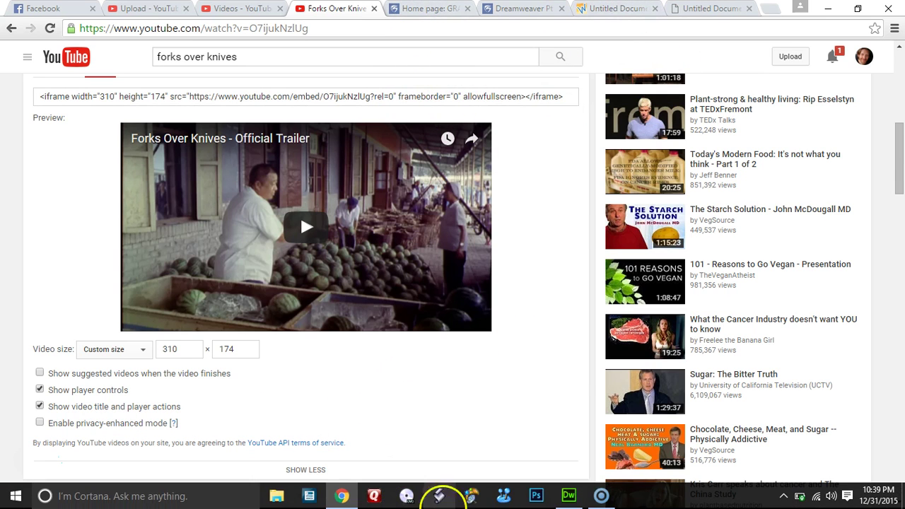
{"action": "left_click", "coordinate": [569, 496]}
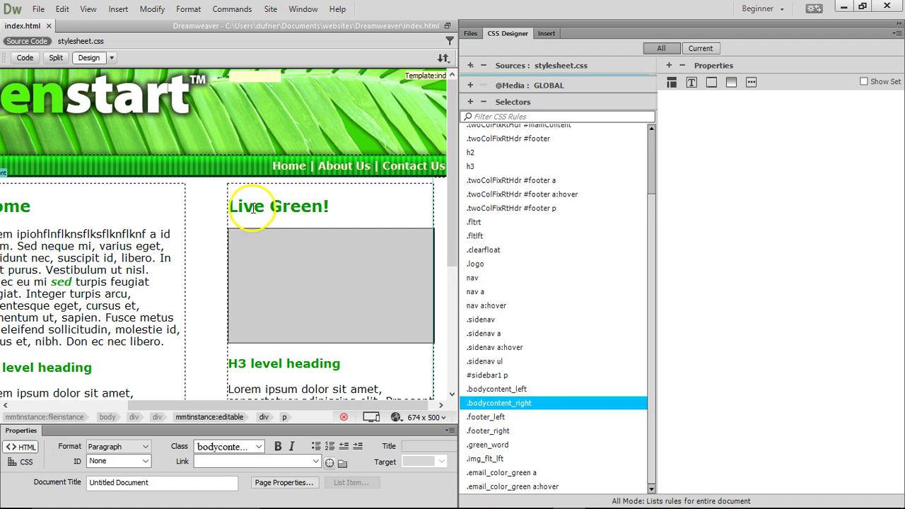
{"action": "left_click", "coordinate": [297, 290]}
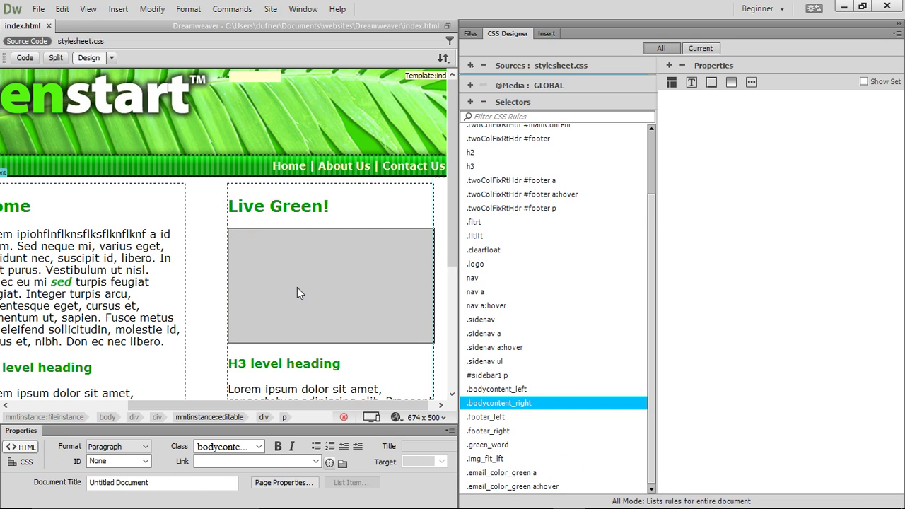
{"action": "key", "text": "Return"}
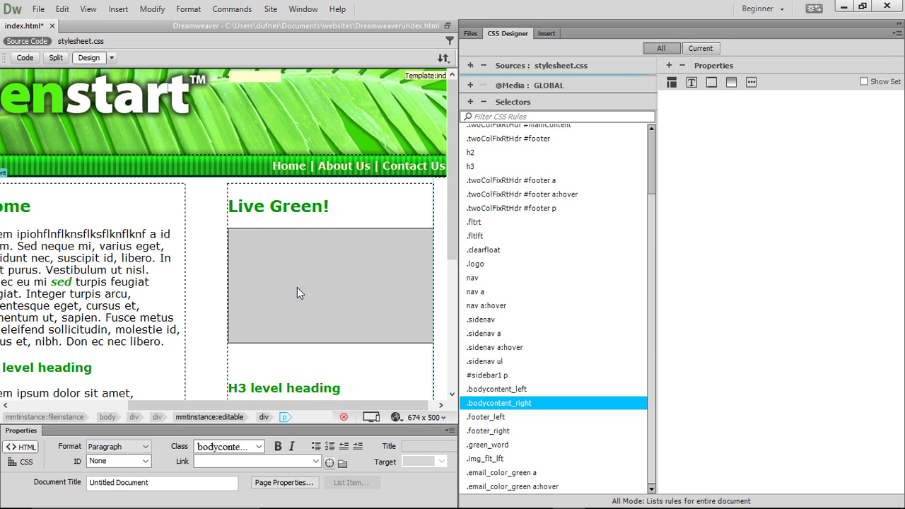
{"action": "type", "text": "Facebook"}
{"action": "key", "text": "Left"}
{"action": "key", "text": "Left"}
{"action": "key", "text": "Left"}
{"action": "key", "text": "Left"}
{"action": "key", "text": "Left"}
{"action": "key", "text": "Left"}
{"action": "key", "text": "Left"}
{"action": "key", "text": "Left"}
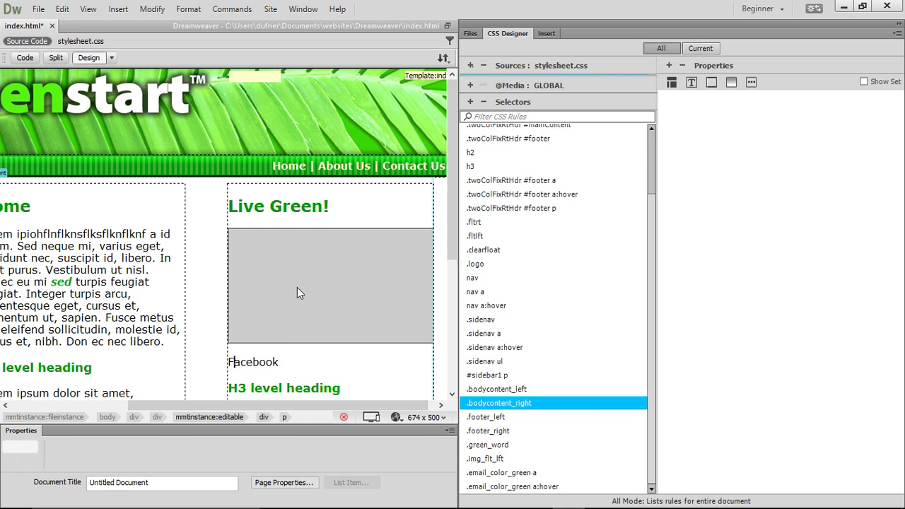
{"action": "type", "text": "Click h"}
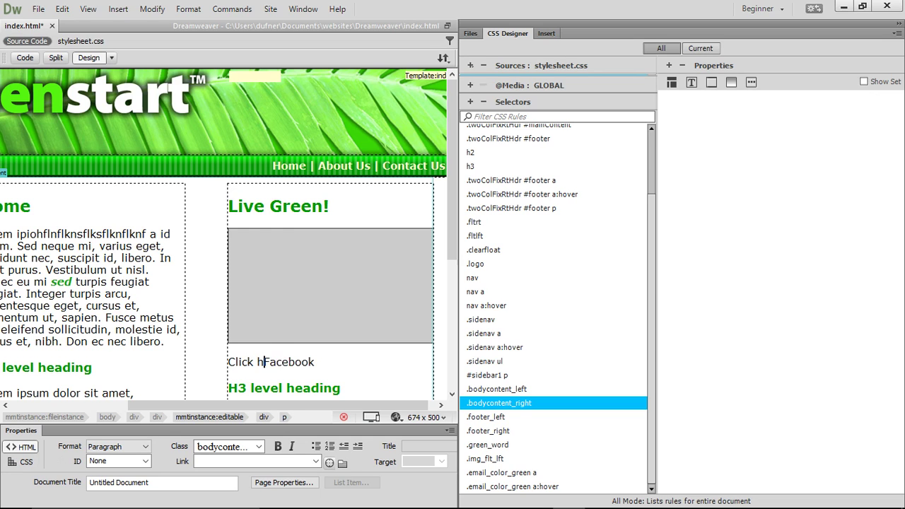
{"action": "type", "text": "ere to view our"}
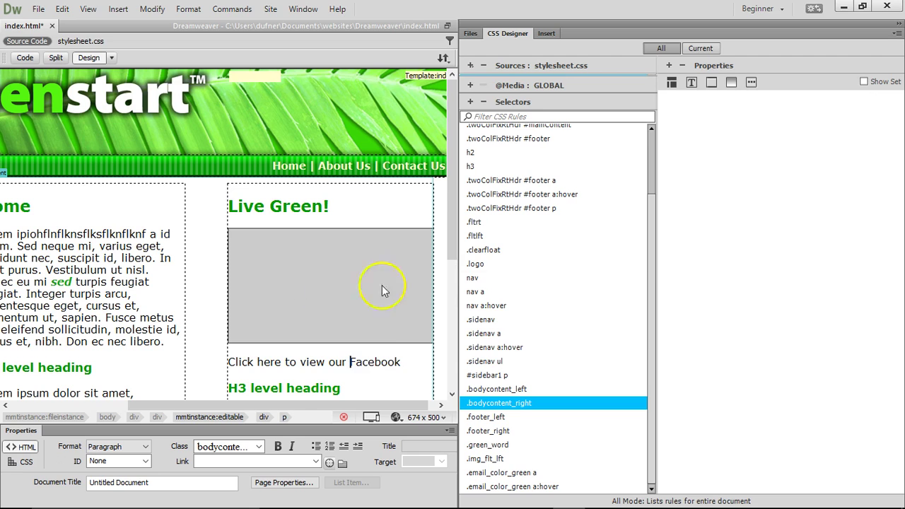
{"action": "left_click", "coordinate": [416, 363]}
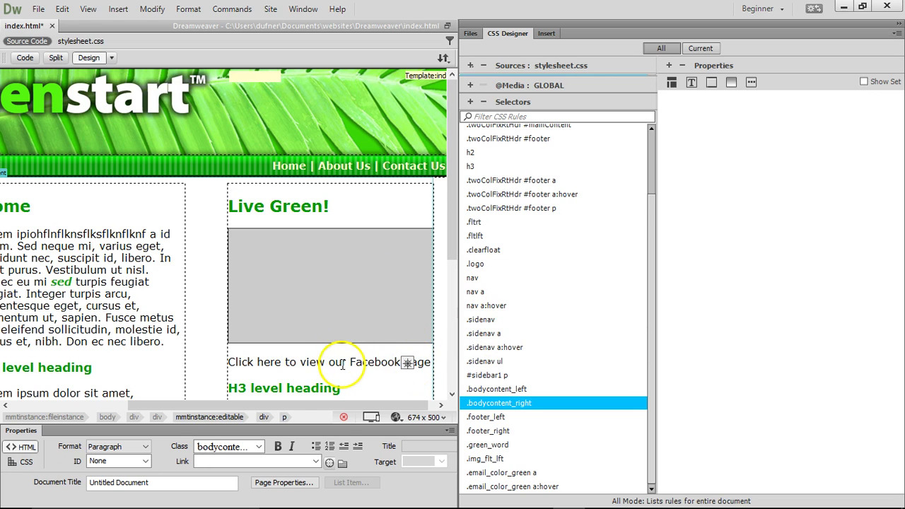
{"action": "left_click_drag", "start_coordinate": [351, 362], "coordinate": [397, 362]}
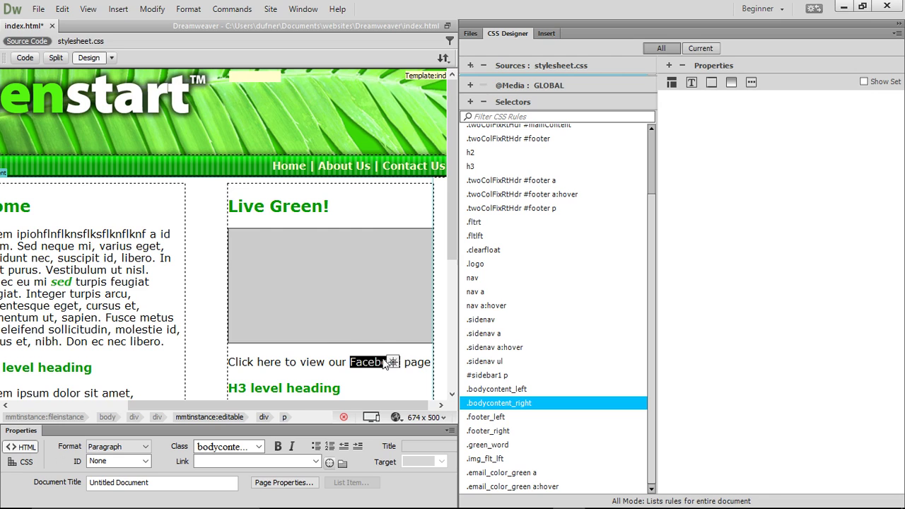
{"action": "left_click", "coordinate": [238, 462]}
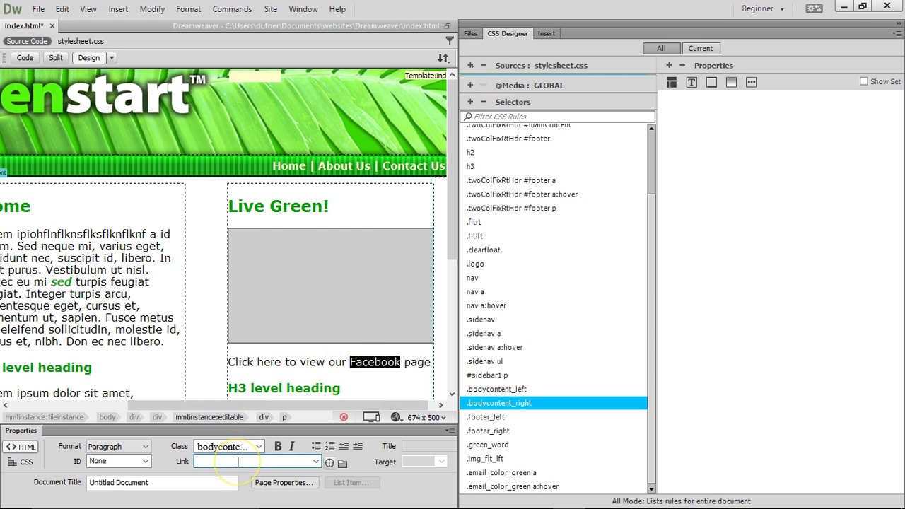
{"action": "type", "text": "http://www.facebook.com"}
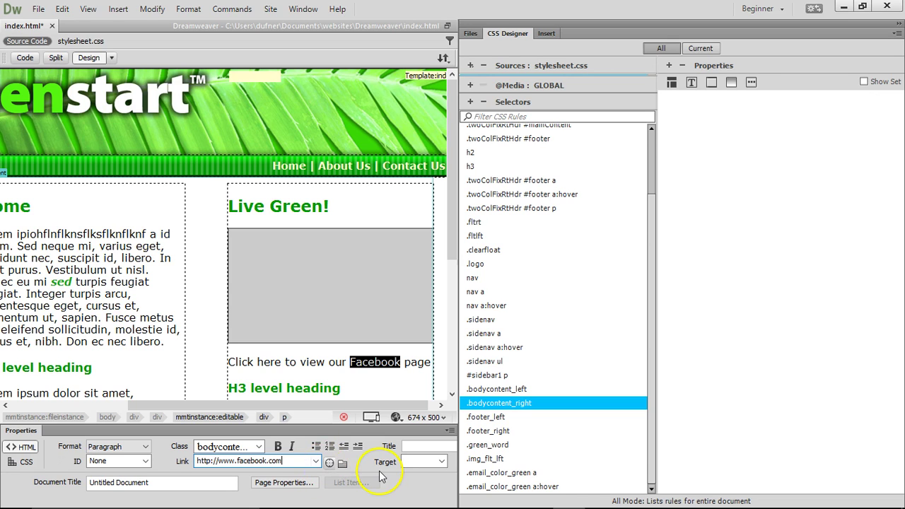
{"action": "left_click", "coordinate": [440, 462]}
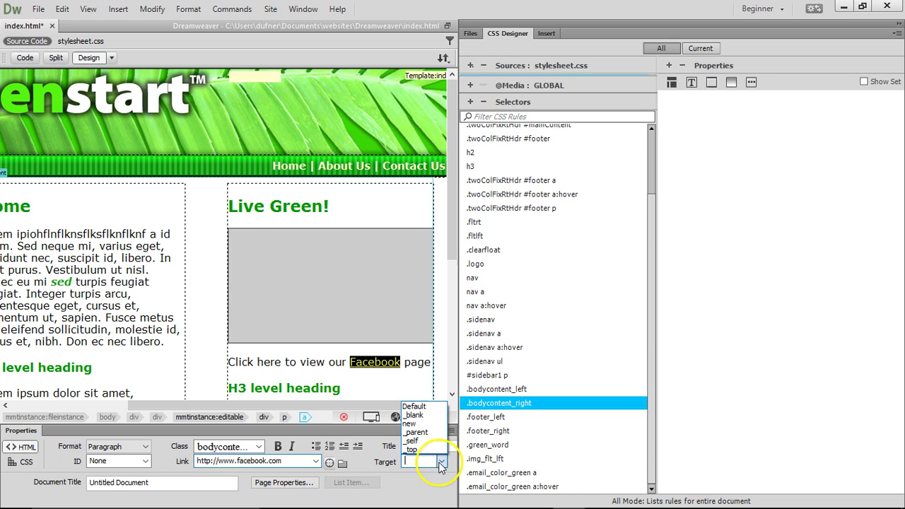
{"action": "left_click", "coordinate": [421, 415]}
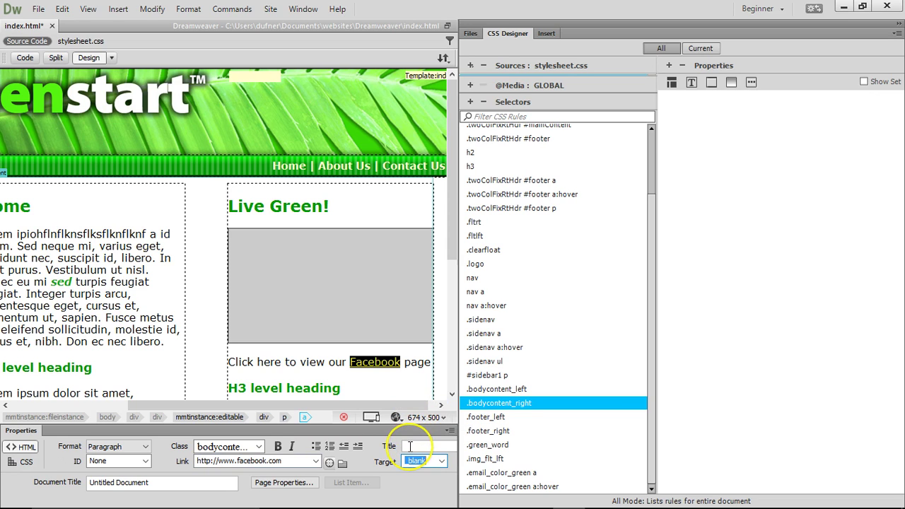
{"action": "left_click", "coordinate": [302, 363]}
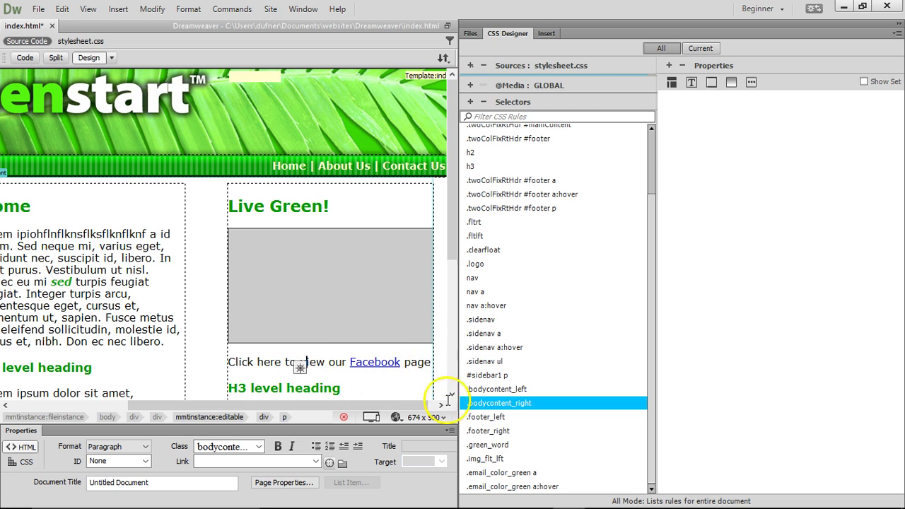
- Preview the page with the Facebook link in Google Chrome, saving the changes to index.html
{"action": "left_click", "coordinate": [395, 417]}
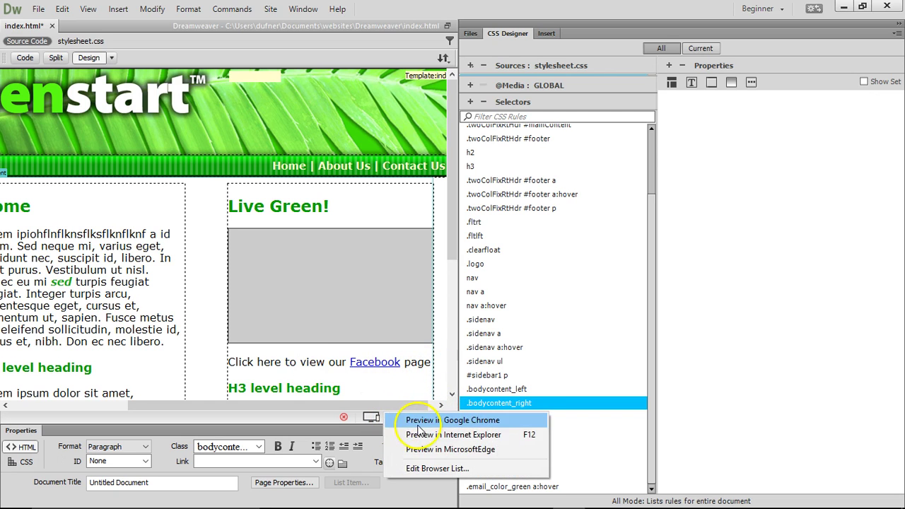
{"action": "left_click", "coordinate": [410, 421]}
{"action": "left_click", "coordinate": [398, 291]}
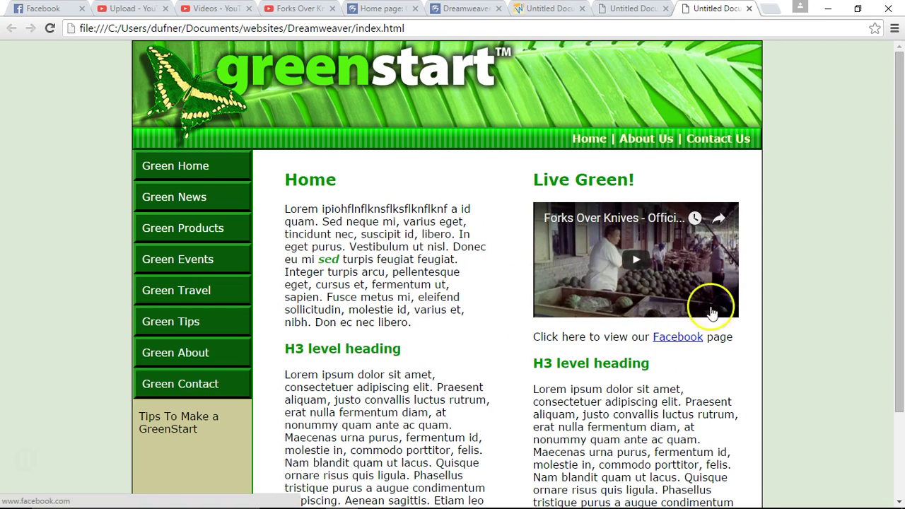
- Return to Dreamweaver and examine the parts of the Facebook link's address, from the http prefix to the domain
{"action": "left_click", "coordinate": [829, 9]}
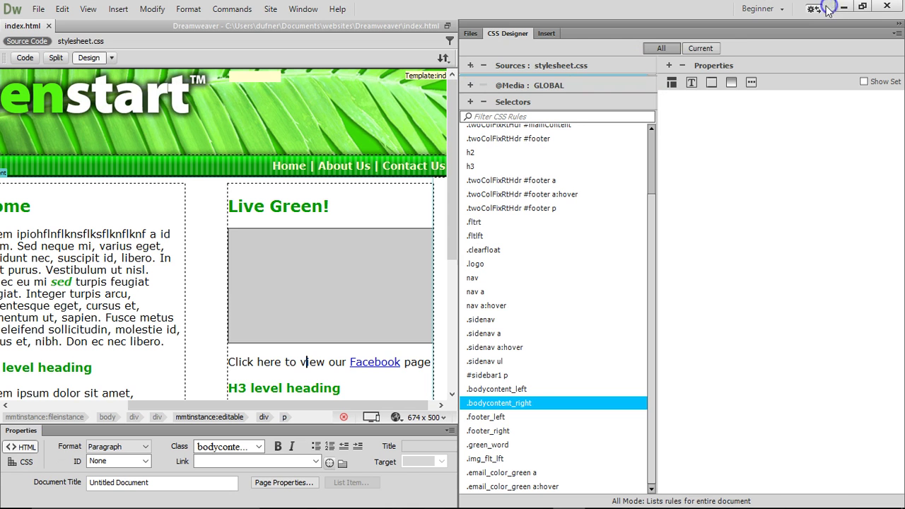
{"action": "left_click", "coordinate": [385, 362]}
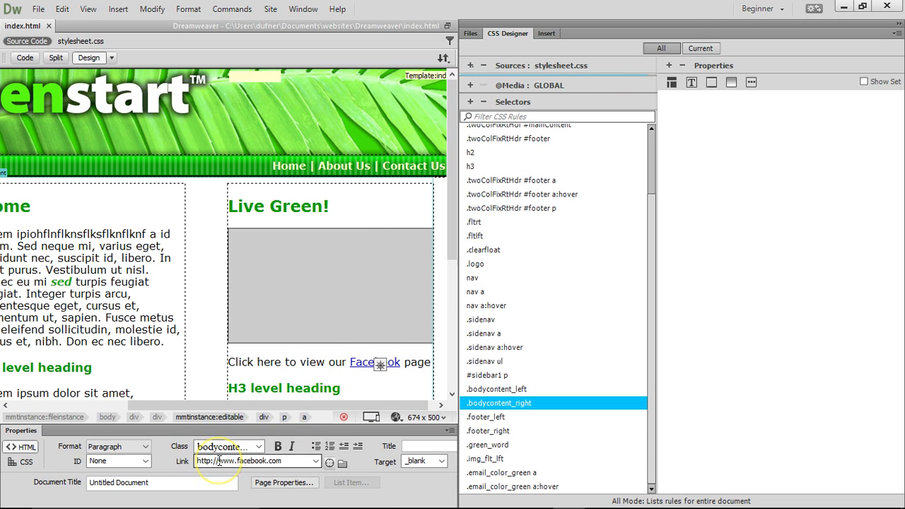
{"action": "left_click", "coordinate": [296, 460]}
{"action": "double_click", "coordinate": [244, 462]}
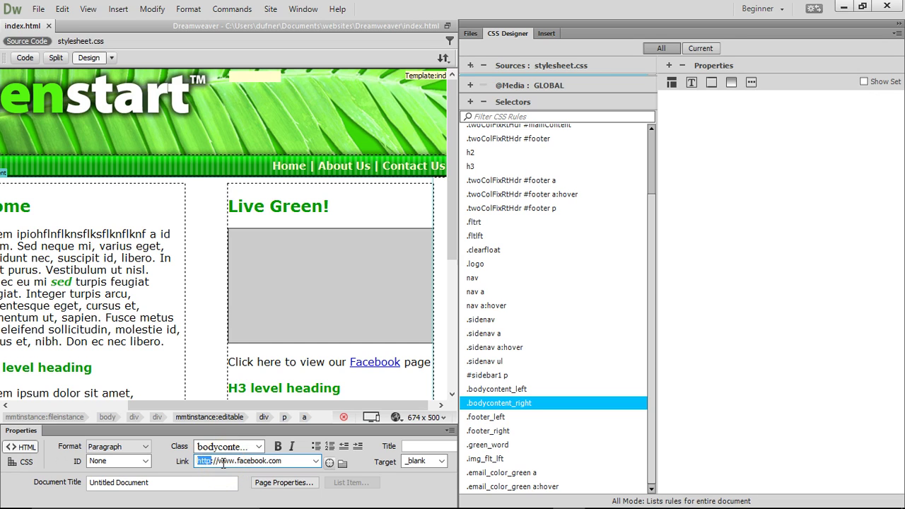
{"action": "left_click", "coordinate": [213, 463]}
{"action": "left_click_drag", "start_coordinate": [211, 461], "coordinate": [216, 461]}
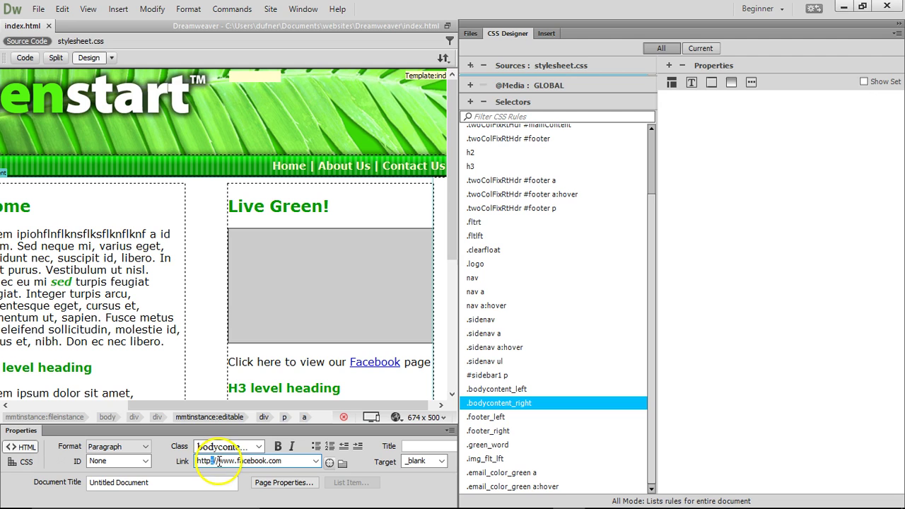
{"action": "double_click", "coordinate": [233, 461]}
{"action": "left_click", "coordinate": [283, 463]}
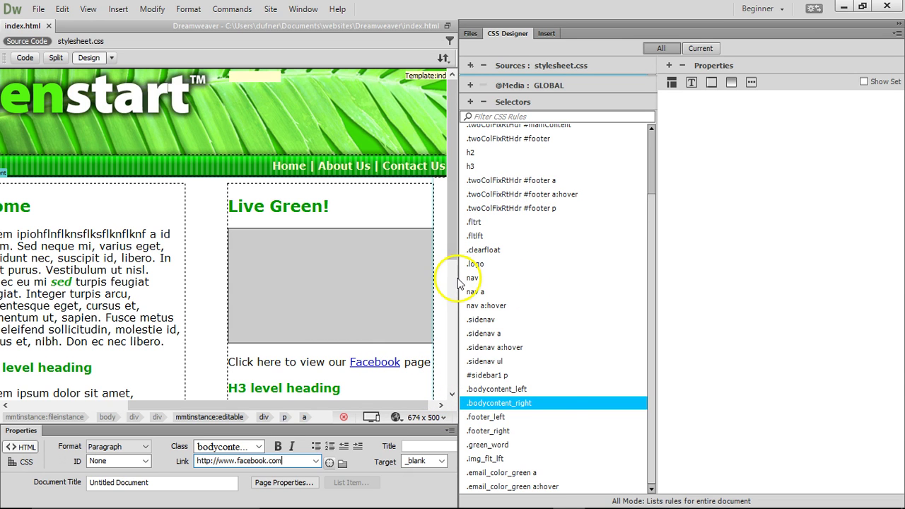
- Close index.html and open the index.dwt template from the site's Templates folder
{"action": "left_click_drag", "start_coordinate": [456, 277], "coordinate": [756, 254]}
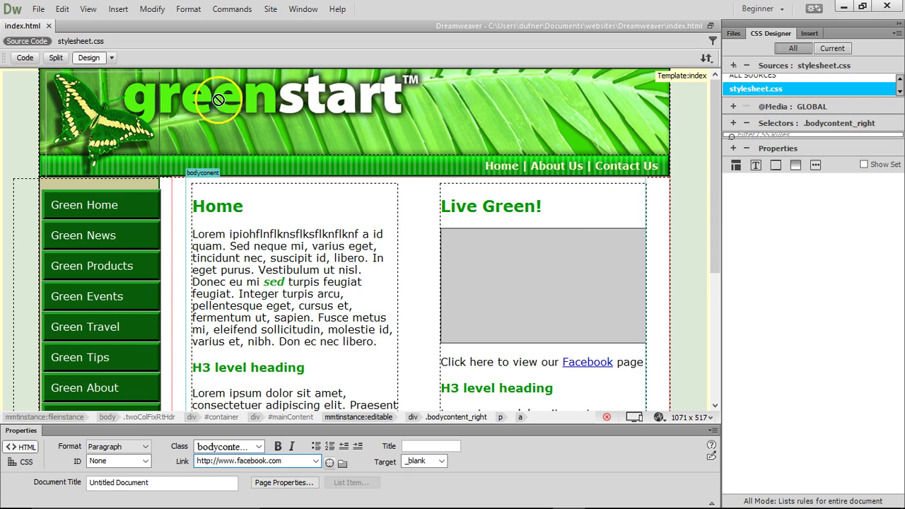
{"action": "left_click", "coordinate": [49, 26]}
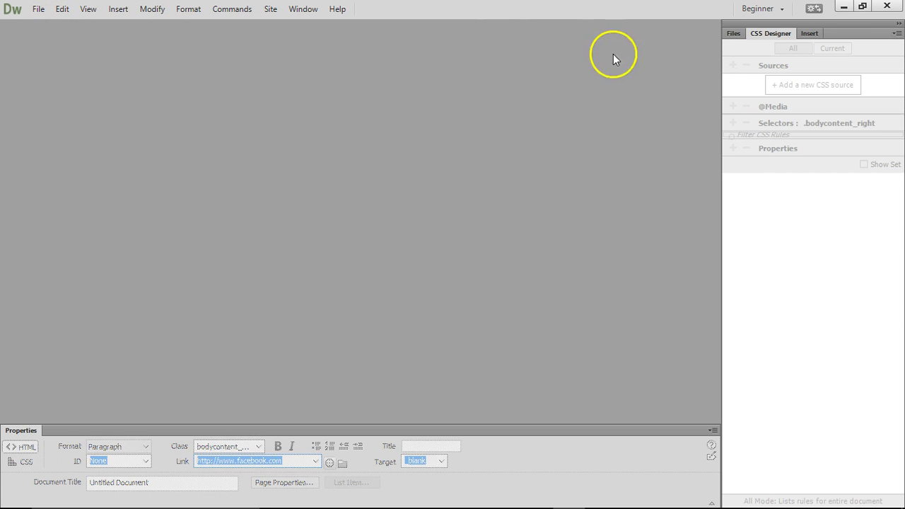
{"action": "left_click", "coordinate": [733, 34]}
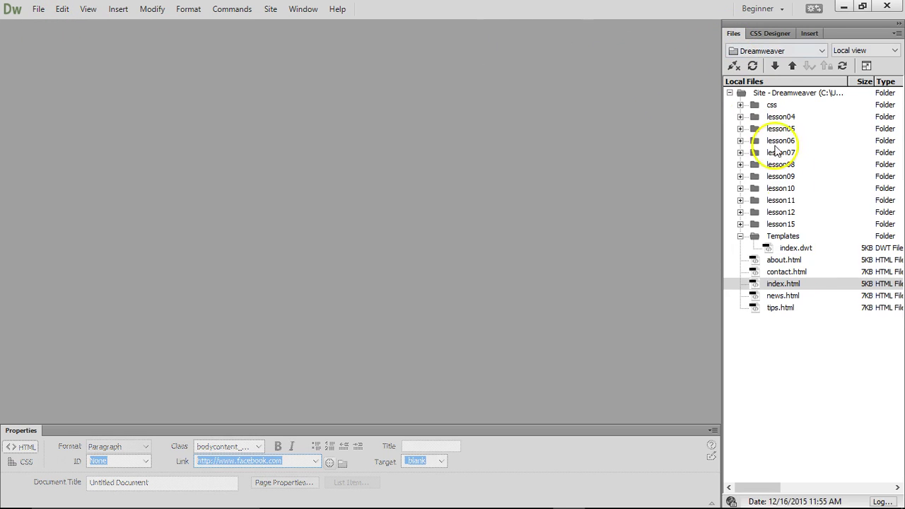
{"action": "double_click", "coordinate": [786, 248]}
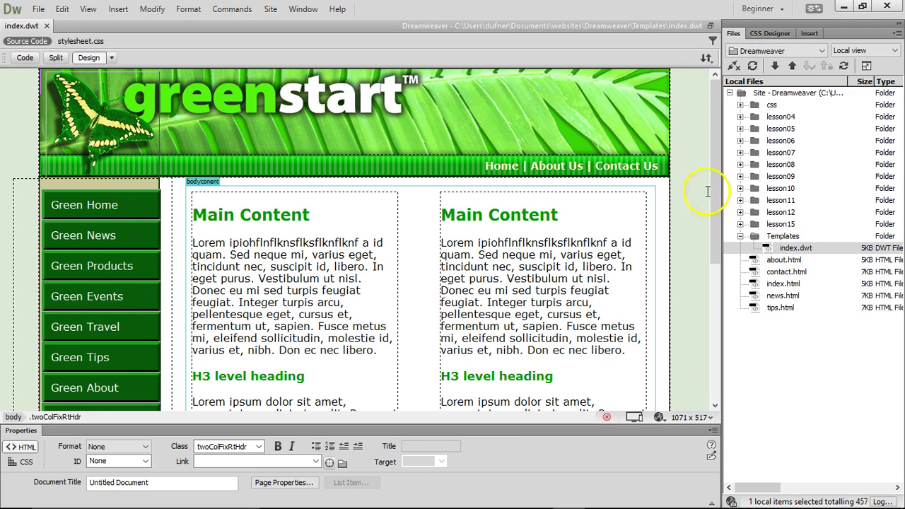
- Widen the CSS Designer and examine the properties of the .twoColFixRtHdr #container rule in stylesheet.css
{"action": "left_click", "coordinate": [770, 34]}
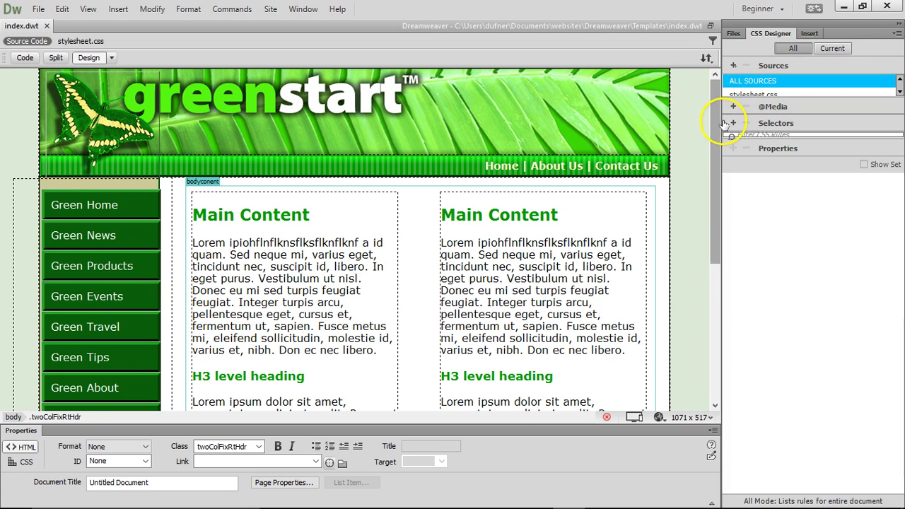
{"action": "left_click_drag", "start_coordinate": [721, 124], "coordinate": [440, 121]}
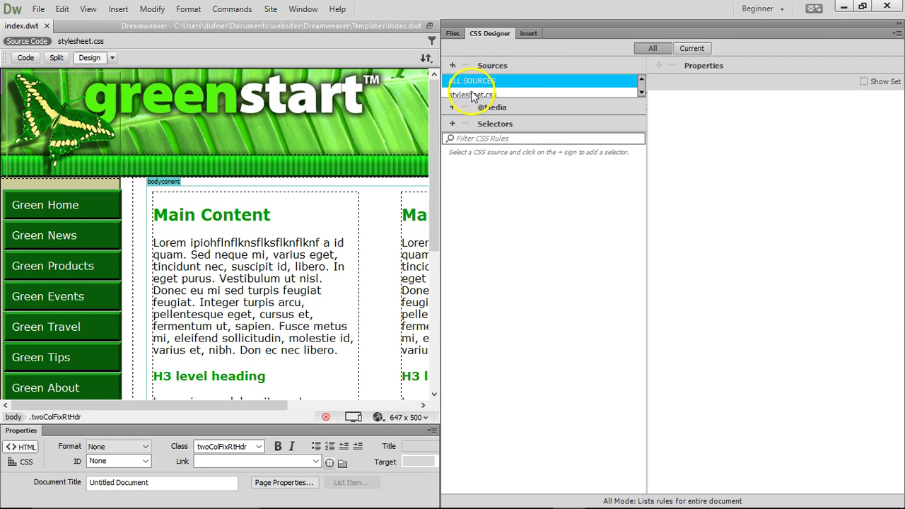
{"action": "left_click", "coordinate": [472, 94]}
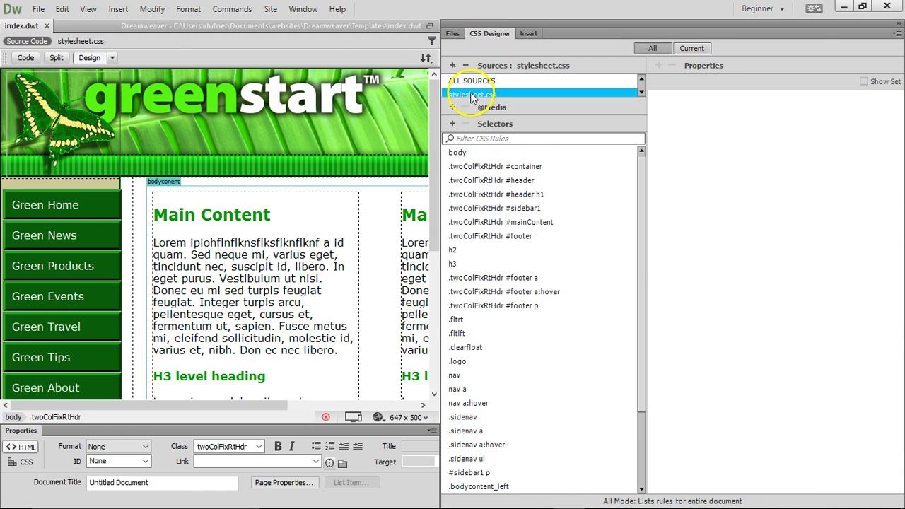
{"action": "left_click", "coordinate": [495, 167]}
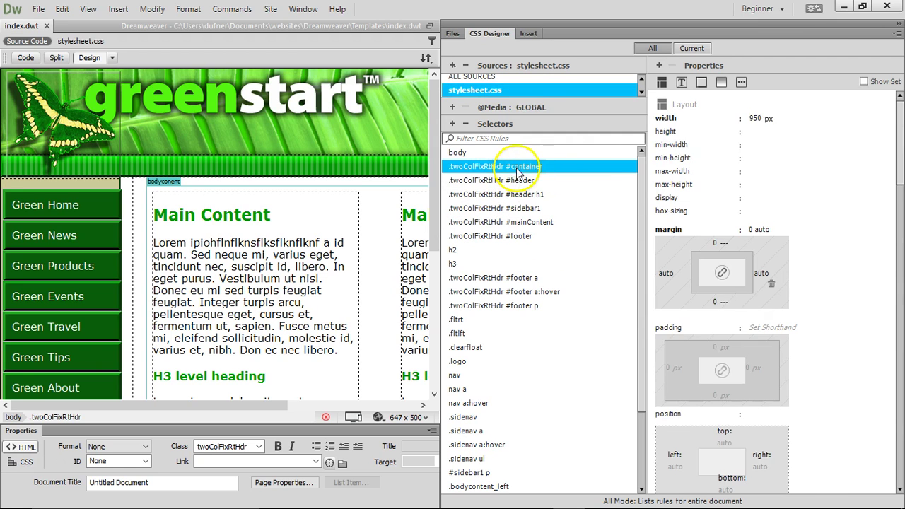
- Minimize Dreamweaver to launch Photoshop, and move the photo file on the desktop to the Recycle Bin
{"action": "left_click", "coordinate": [844, 6]}
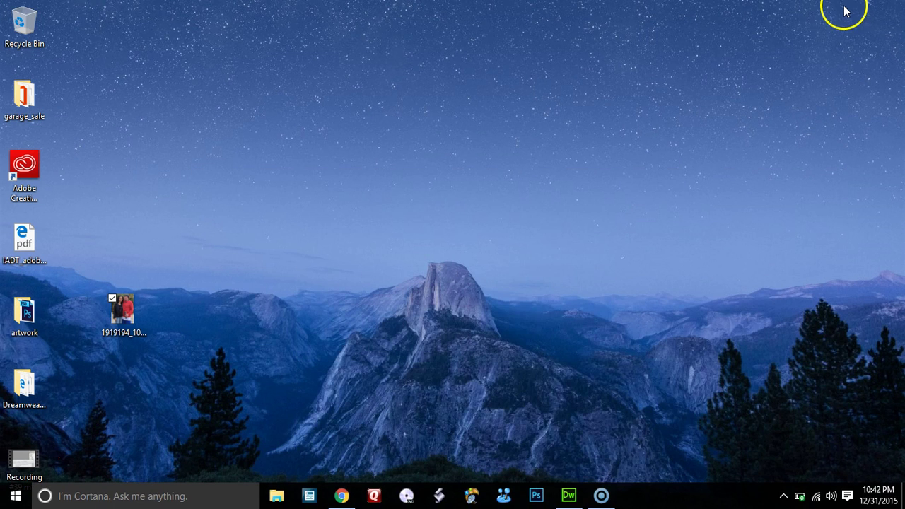
{"action": "left_click", "coordinate": [543, 496]}
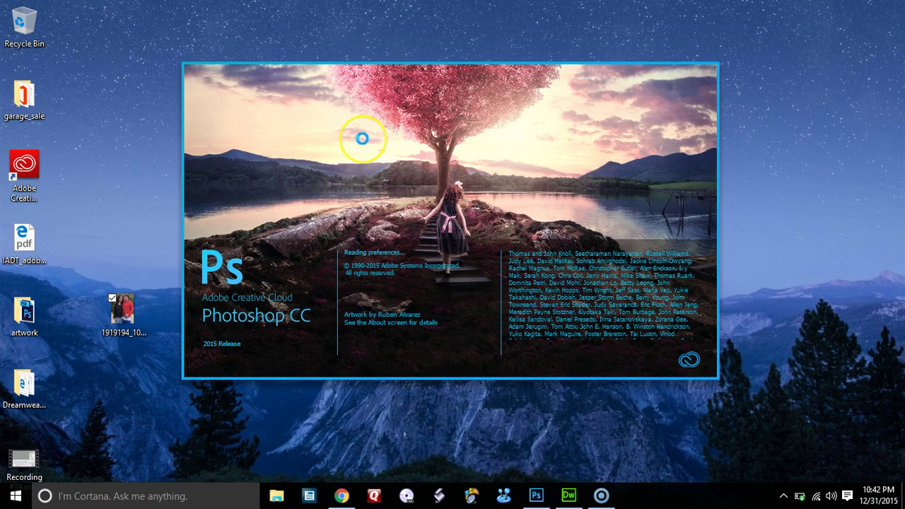
{"action": "left_click_drag", "start_coordinate": [121, 311], "coordinate": [21, 30]}
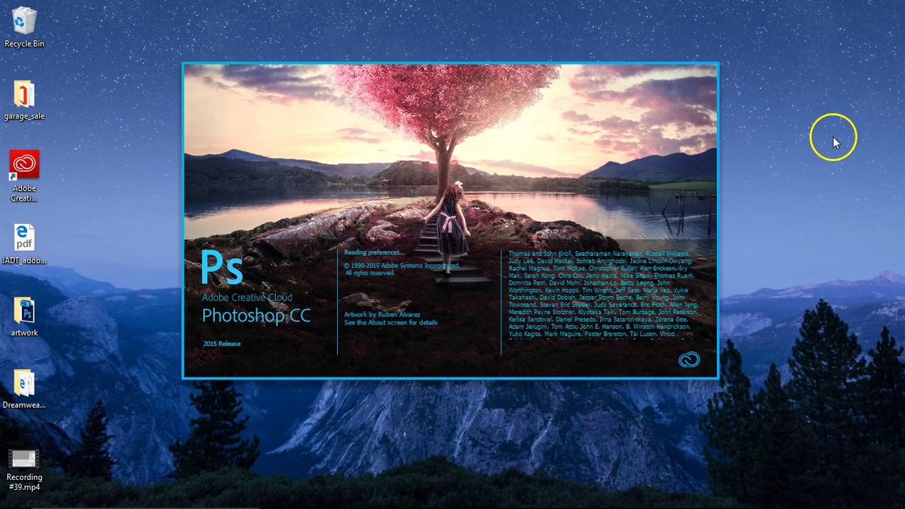
- Empty the Recycle Bin on the desktop
{"action": "right_click", "coordinate": [21, 20]}
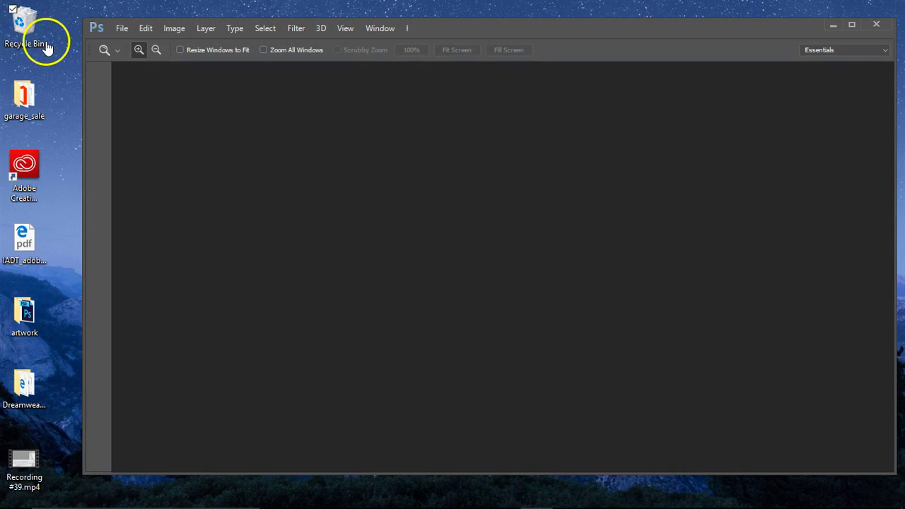
{"action": "left_click", "coordinate": [54, 42]}
{"action": "left_click", "coordinate": [498, 301]}
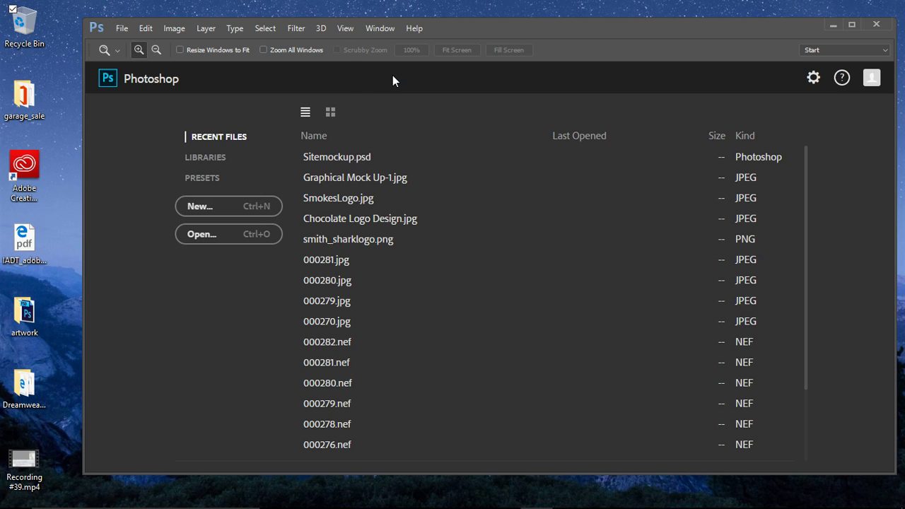
{"action": "left_click", "coordinate": [122, 28]}
{"action": "left_click", "coordinate": [121, 37]}
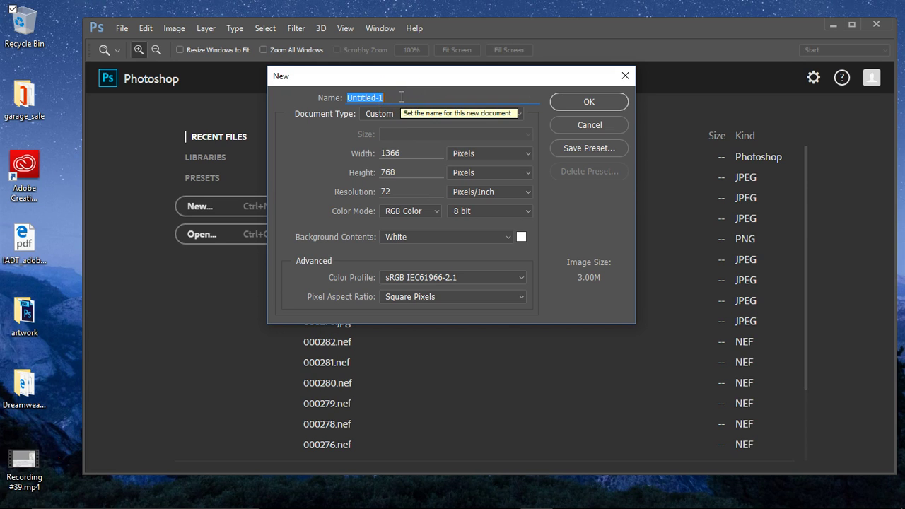
{"action": "type", "text": "greenstart"}
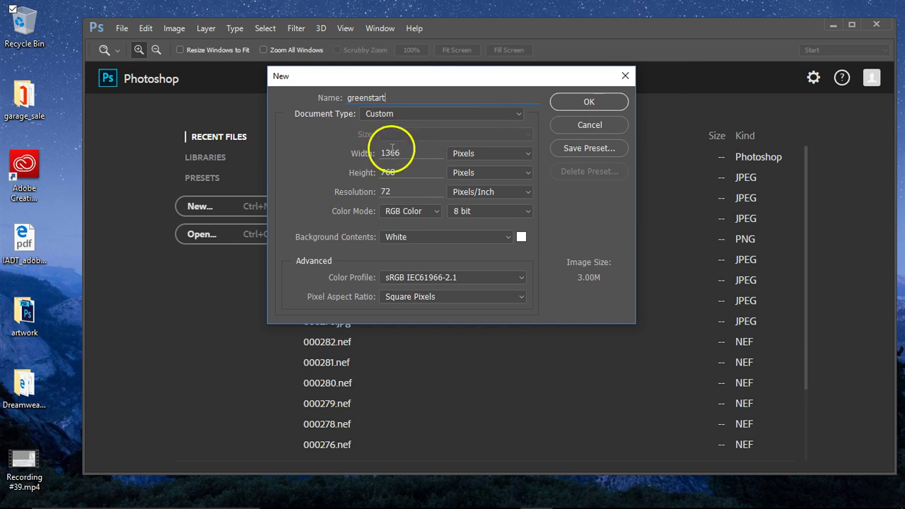
{"action": "left_click_drag", "start_coordinate": [406, 153], "coordinate": [347, 143]}
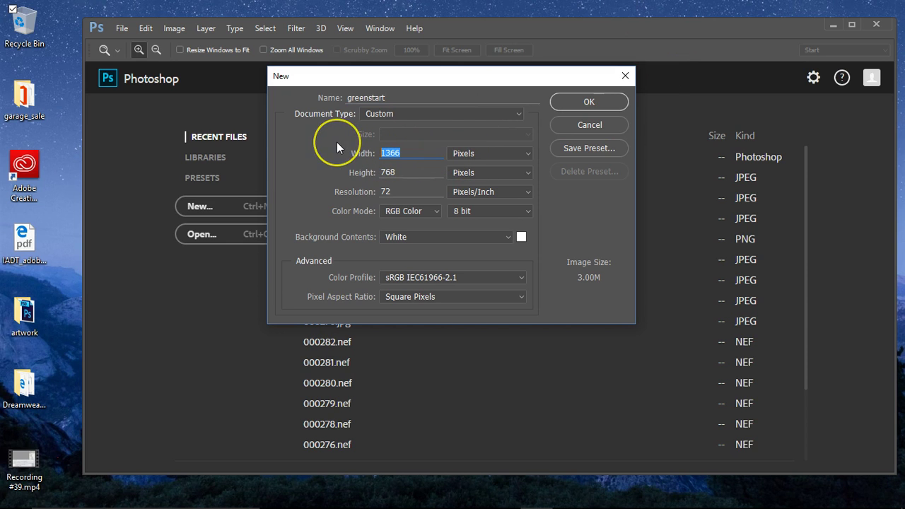
{"action": "mouse_move", "coordinate": [424, 499]}
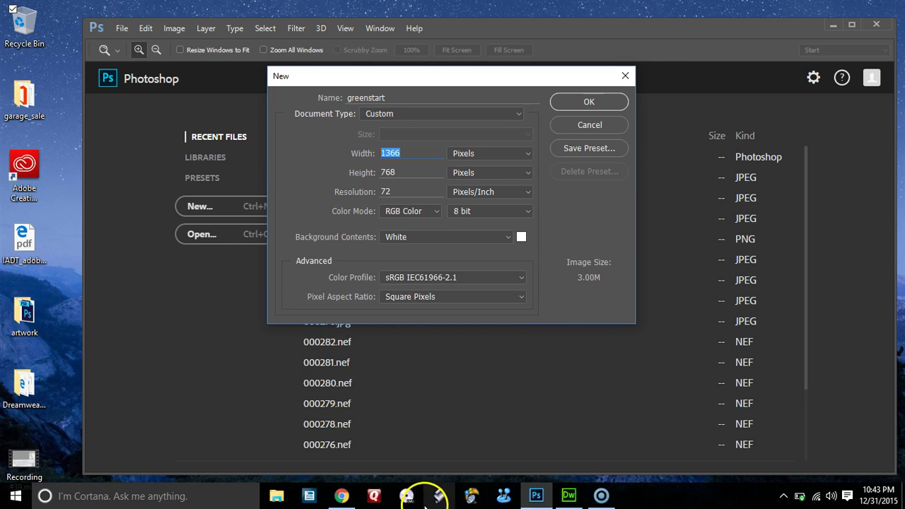
{"action": "left_click", "coordinate": [570, 495]}
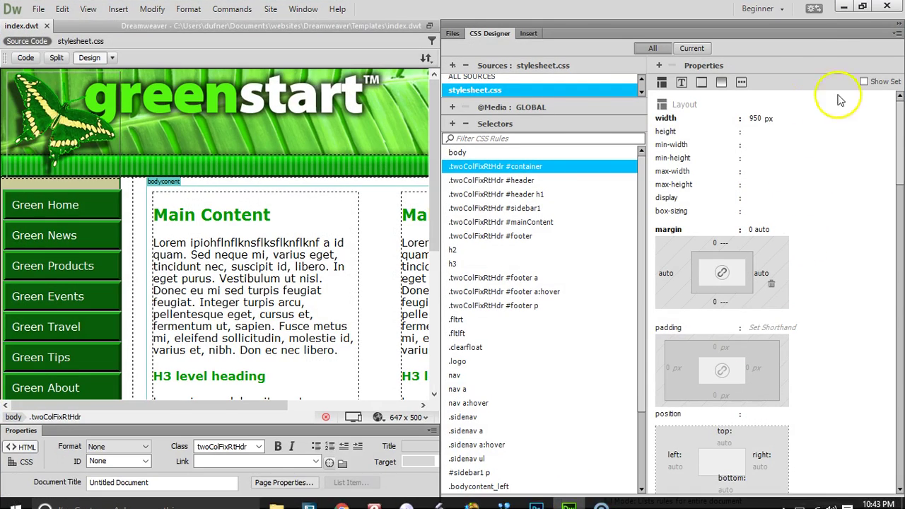
{"action": "left_click", "coordinate": [843, 6]}
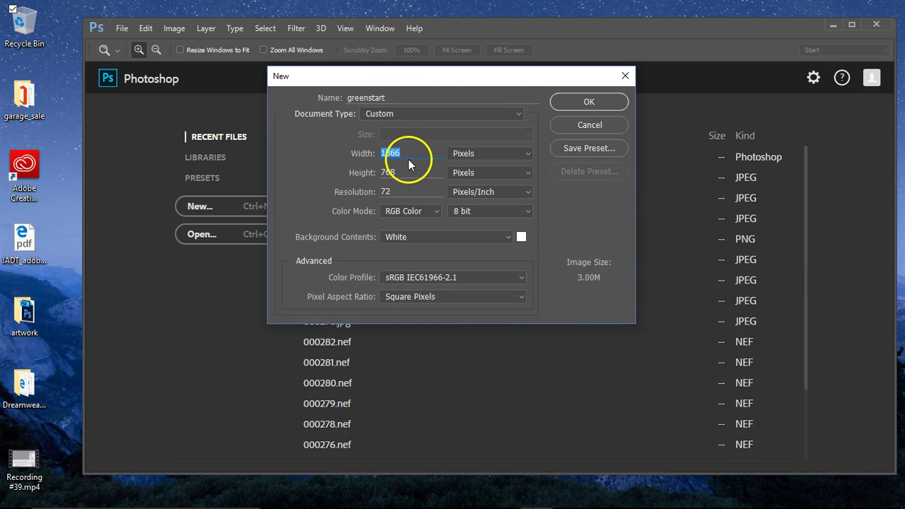
{"action": "type", "text": "950"}
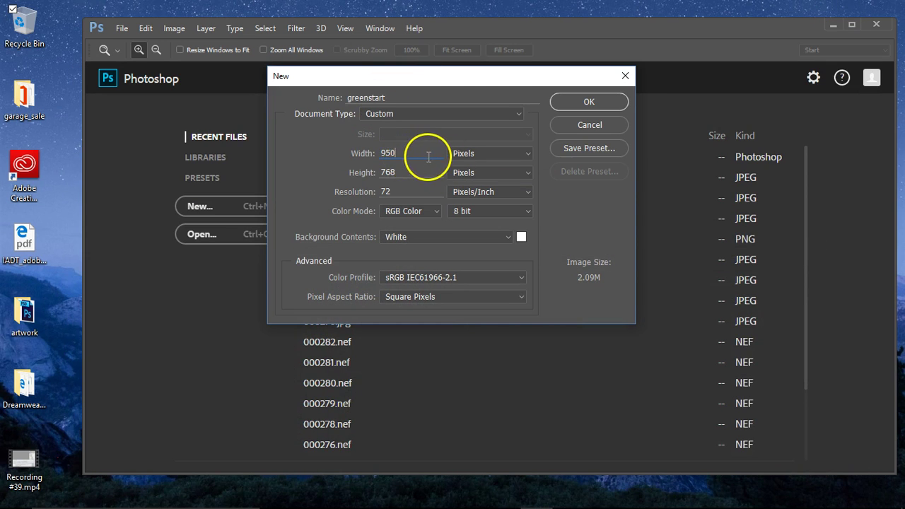
- Switch to Dreamweaver and examine the layout properties of the nav rule in stylesheet.css
{"action": "mouse_move", "coordinate": [333, 495]}
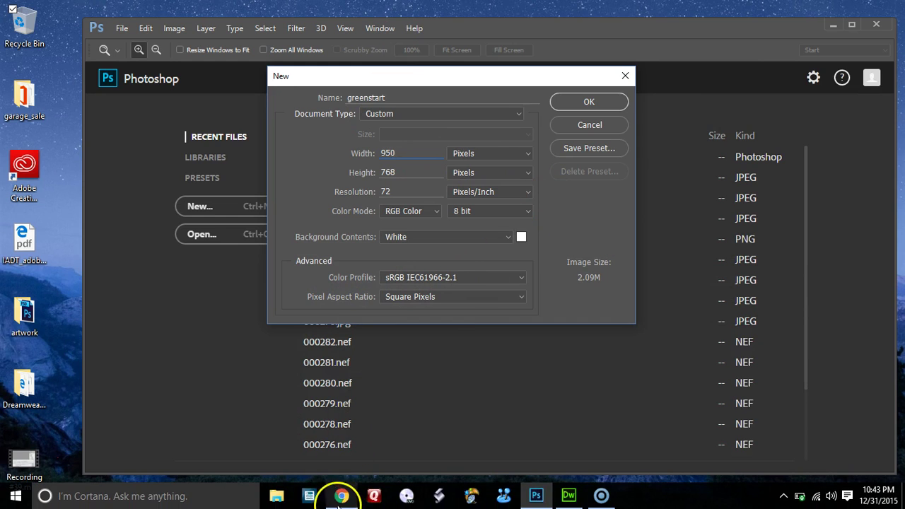
{"action": "left_click", "coordinate": [567, 496]}
{"action": "scroll", "coordinate": [327, 167], "scroll_direction": "right", "scroll_amount": 1}
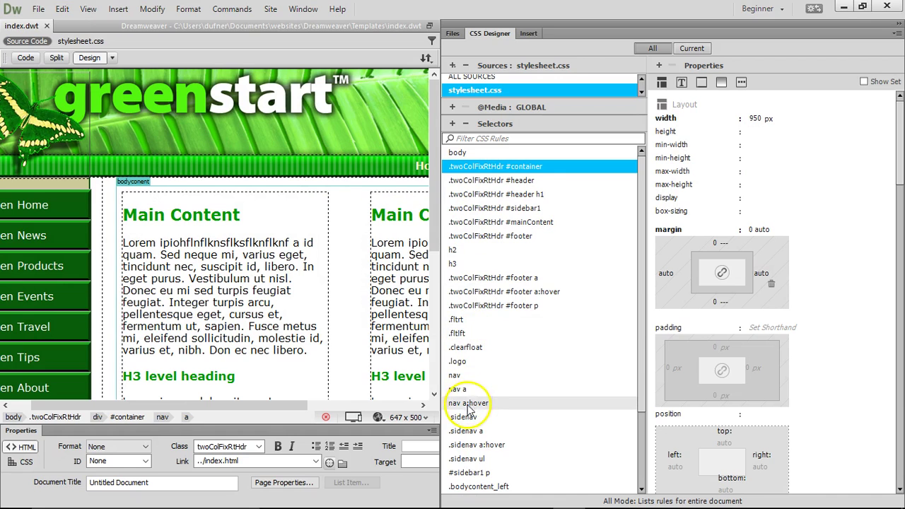
{"action": "left_click", "coordinate": [456, 375]}
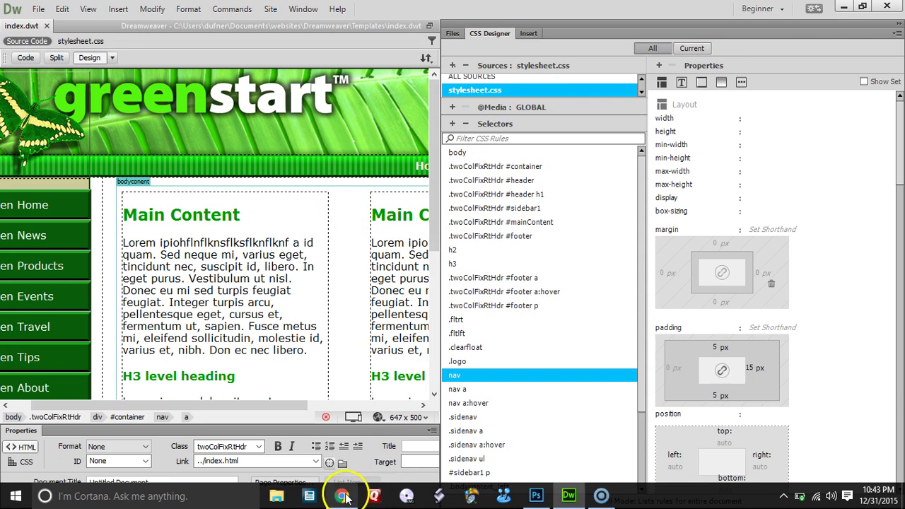
- Capture a screenshot of the greenstart home page in Chrome, and return to Photoshop to discard the unfinished new document
{"action": "left_click", "coordinate": [342, 495]}
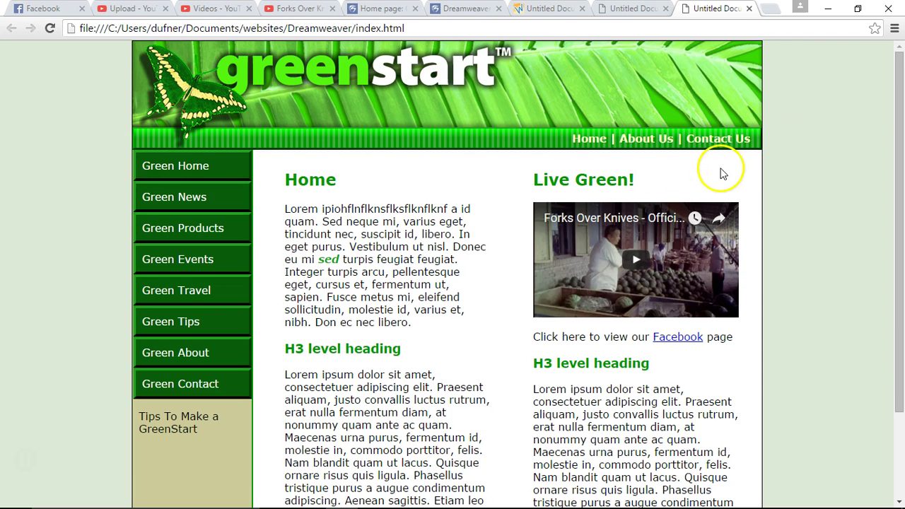
{"action": "mouse_move", "coordinate": [426, 506]}
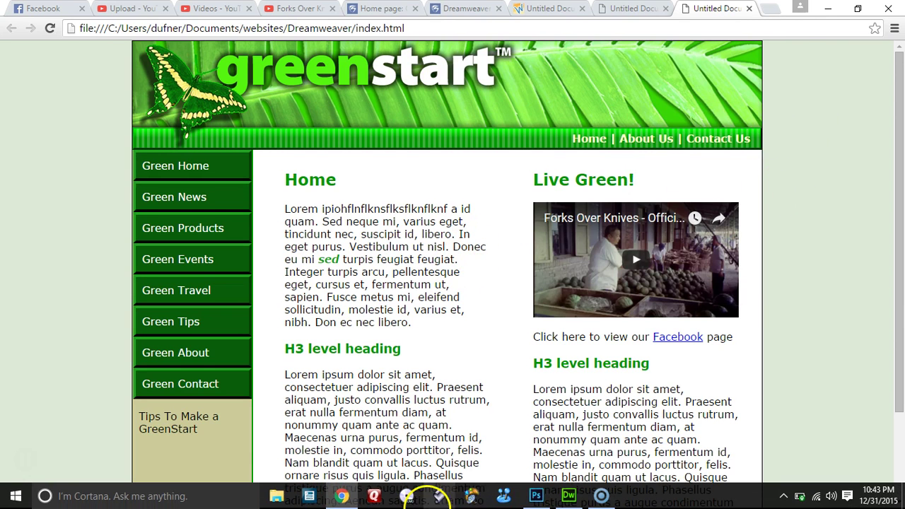
{"action": "mouse_move", "coordinate": [523, 505]}
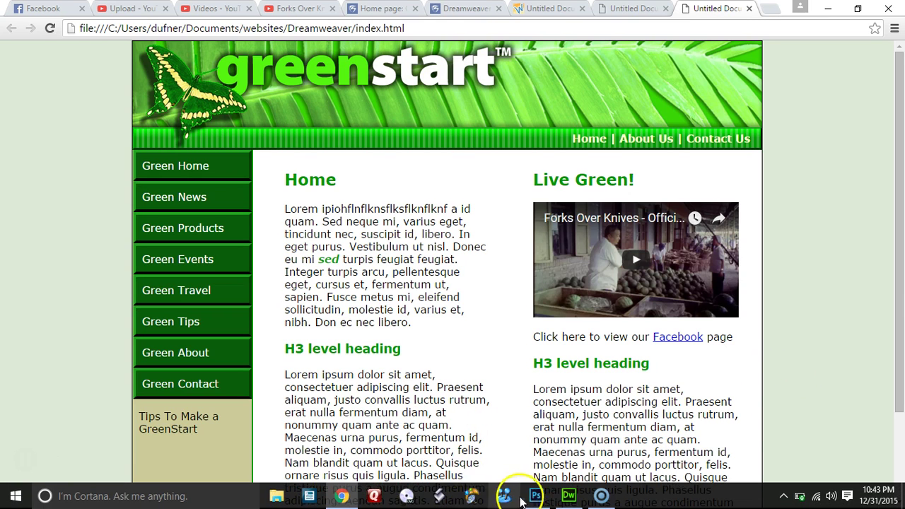
{"action": "left_click", "coordinate": [535, 498]}
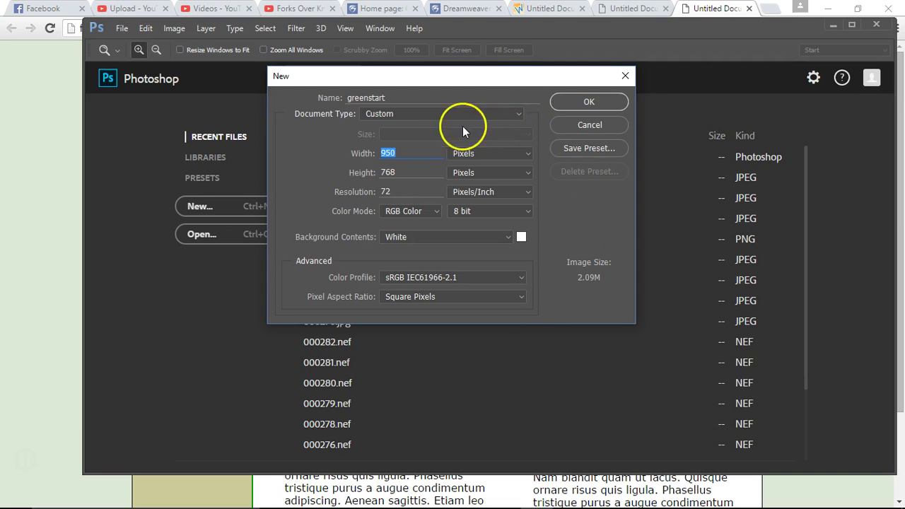
{"action": "left_click", "coordinate": [581, 126]}
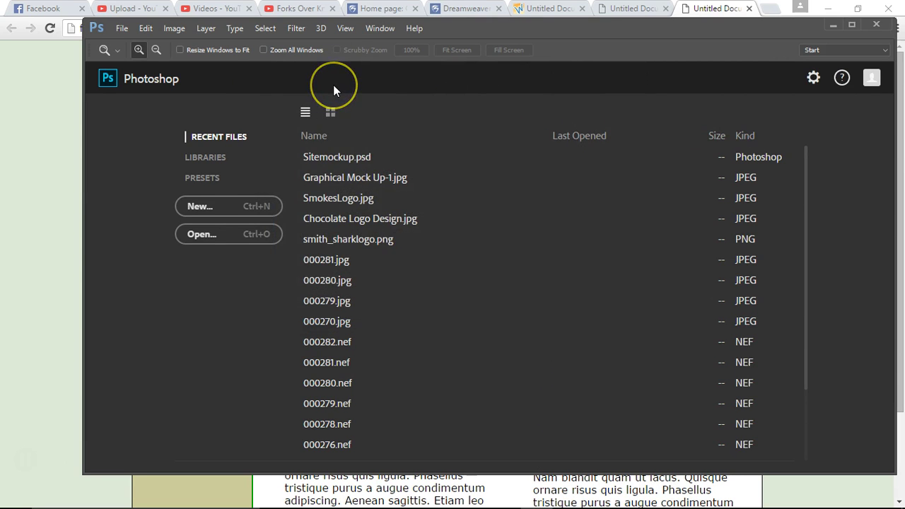
- Create a 1366 × 768 pixel document from the Clipboard preset and paste the home page screenshot into it
{"action": "key", "text": "ctrl+n"}
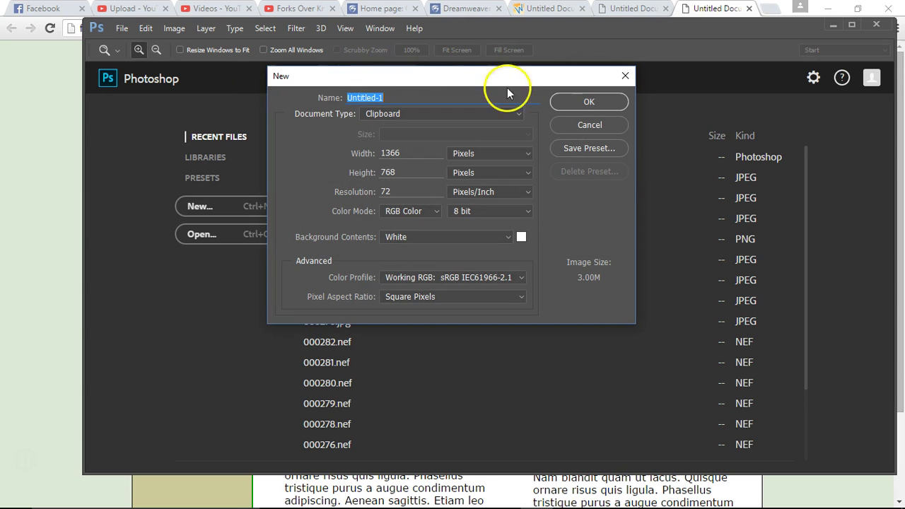
{"action": "left_click", "coordinate": [591, 103]}
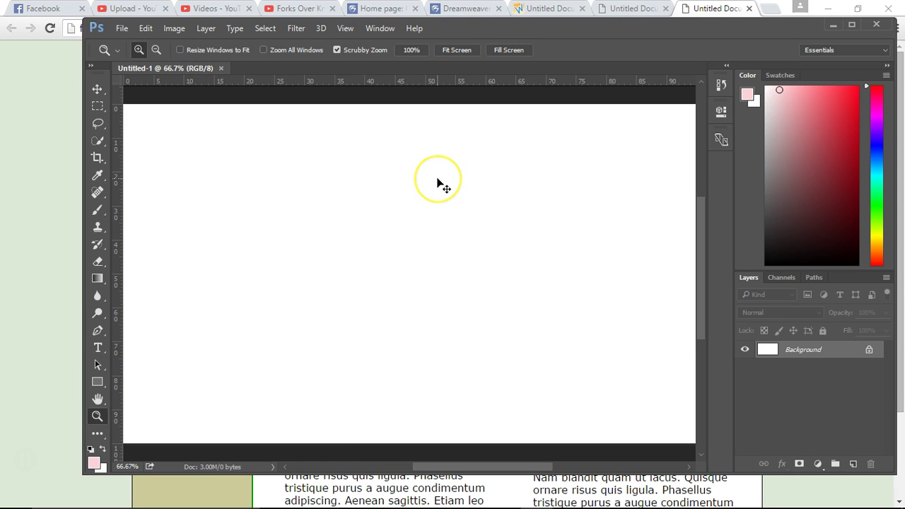
{"action": "key", "text": "ctrl+v"}
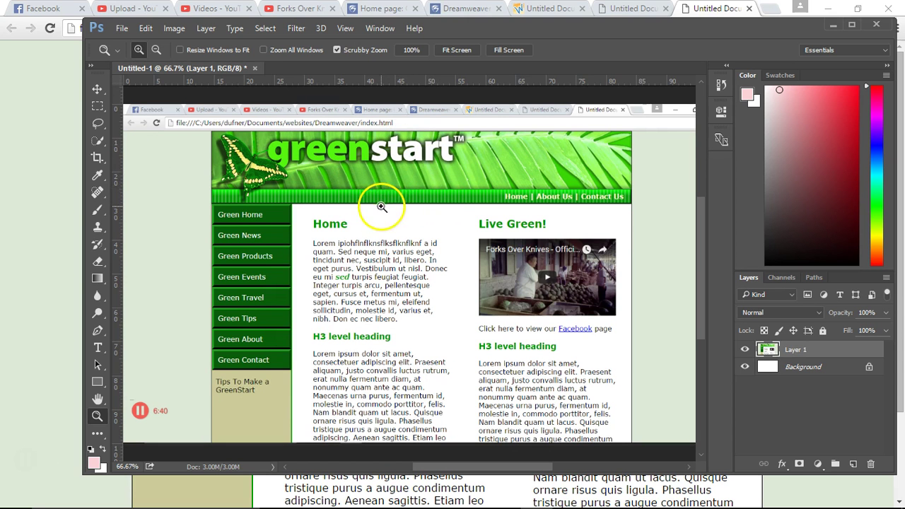
- Crop the screenshot to the green striped navigation bar under the header, spanning the full width of the page container
{"action": "left_click", "coordinate": [424, 204]}
{"action": "left_click", "coordinate": [434, 203]}
{"action": "left_click", "coordinate": [435, 204]}
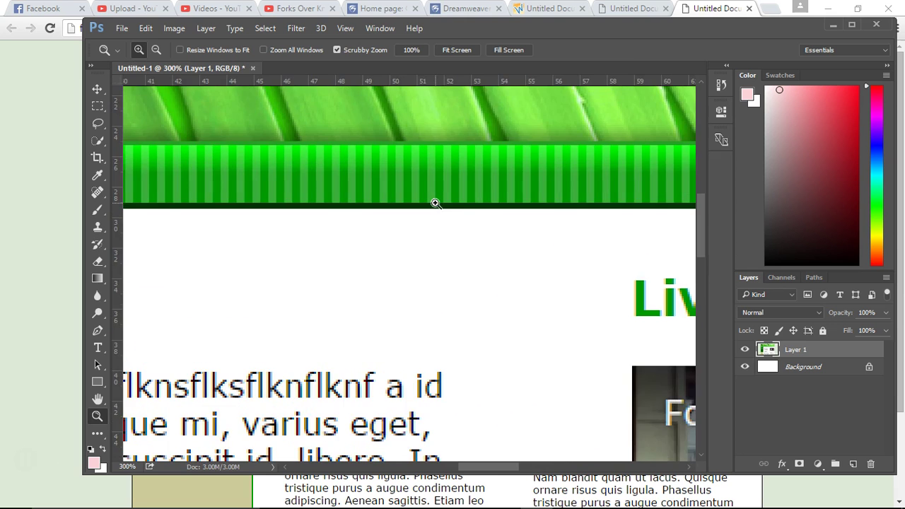
{"action": "left_click", "coordinate": [435, 203]}
{"action": "left_click_drag", "start_coordinate": [232, 182], "coordinate": [553, 209]}
{"action": "left_click_drag", "start_coordinate": [217, 212], "coordinate": [284, 202]}
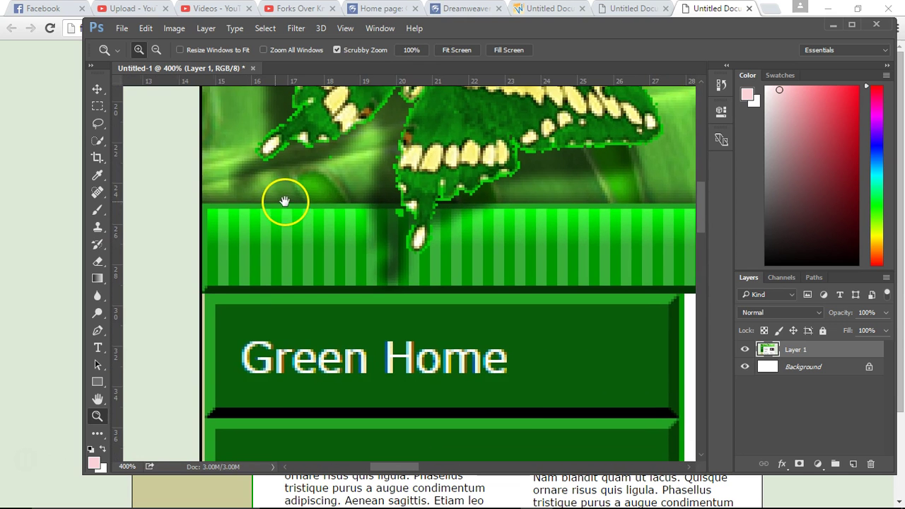
{"action": "left_click", "coordinate": [92, 161]}
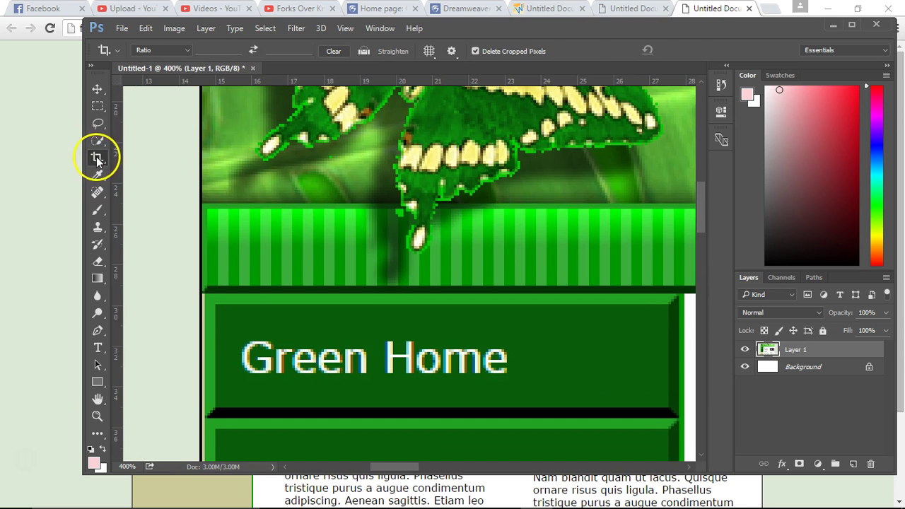
{"action": "left_click", "coordinate": [97, 89]}
{"action": "left_click", "coordinate": [97, 156]}
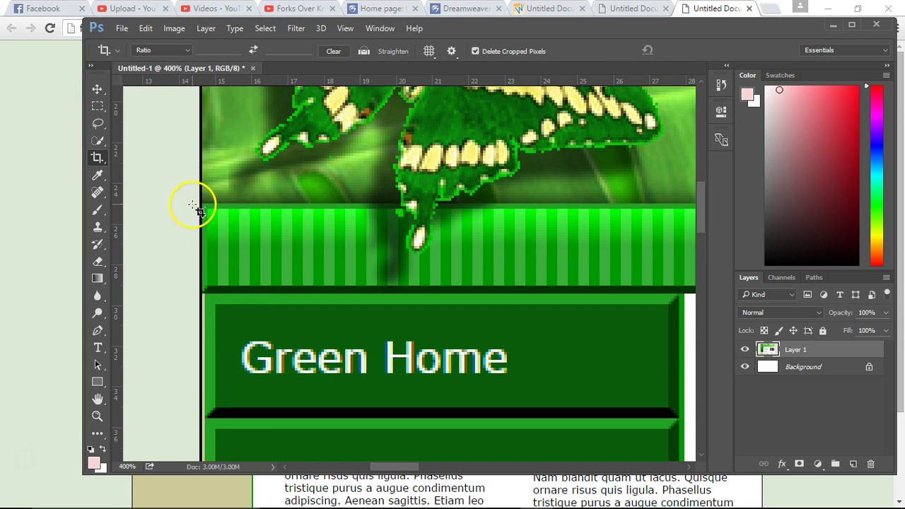
{"action": "left_click_drag", "start_coordinate": [202, 204], "coordinate": [419, 299]}
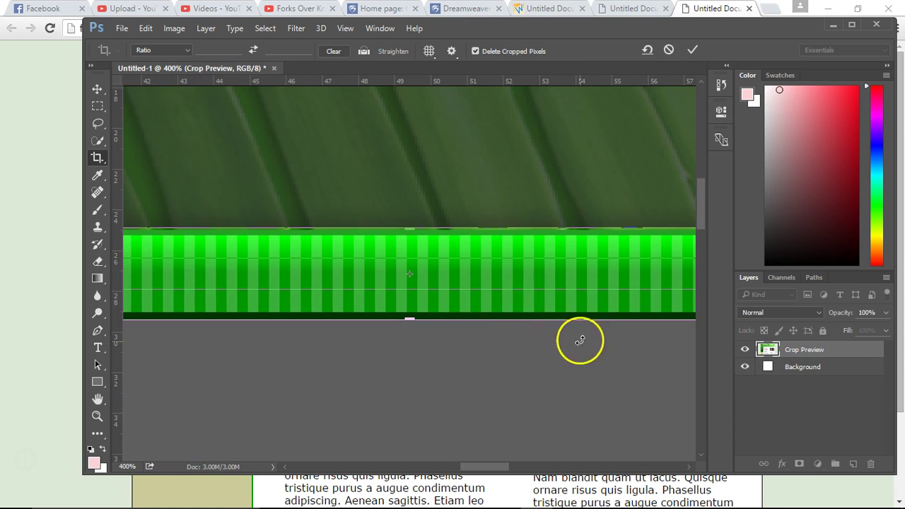
{"action": "left_click_drag", "start_coordinate": [506, 461], "coordinate": [406, 468]}
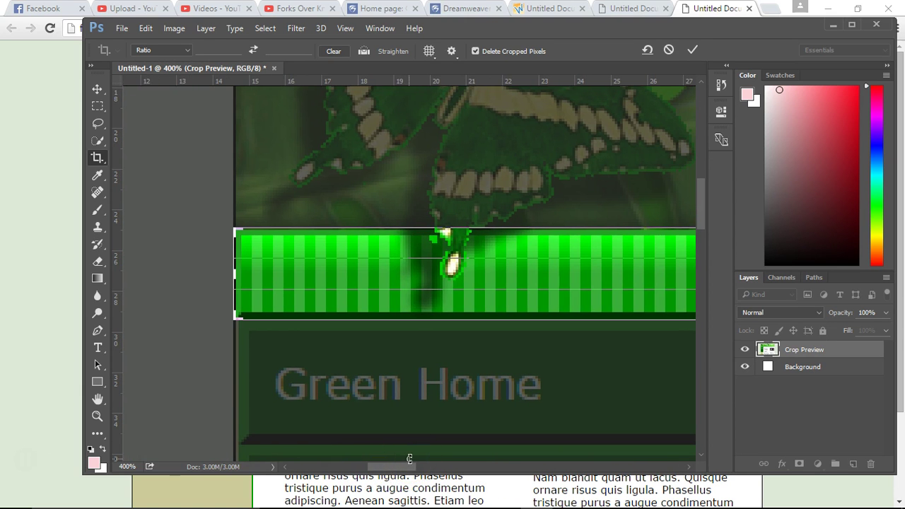
{"action": "key", "text": "Return"}
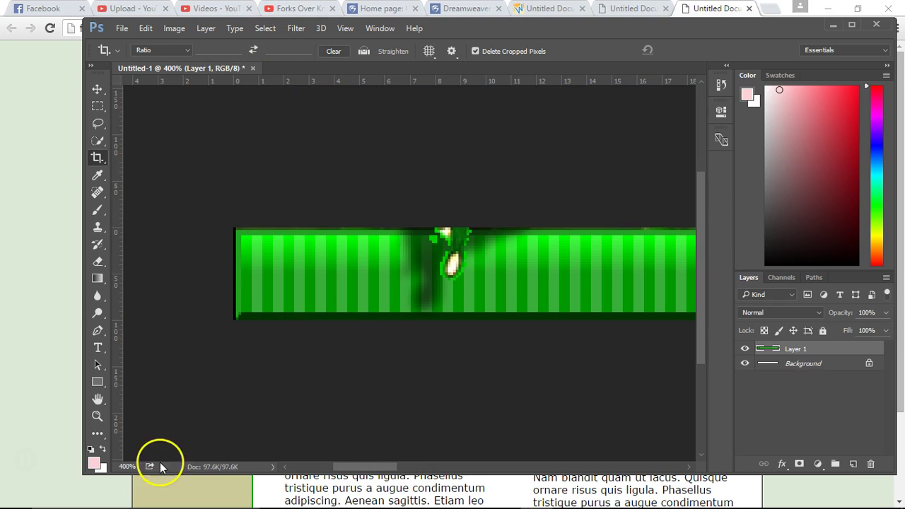
- Reduce the canvas width to 950 pixels with a centred anchor, trimming the side borders off the navigation bar
{"action": "left_click", "coordinate": [187, 469]}
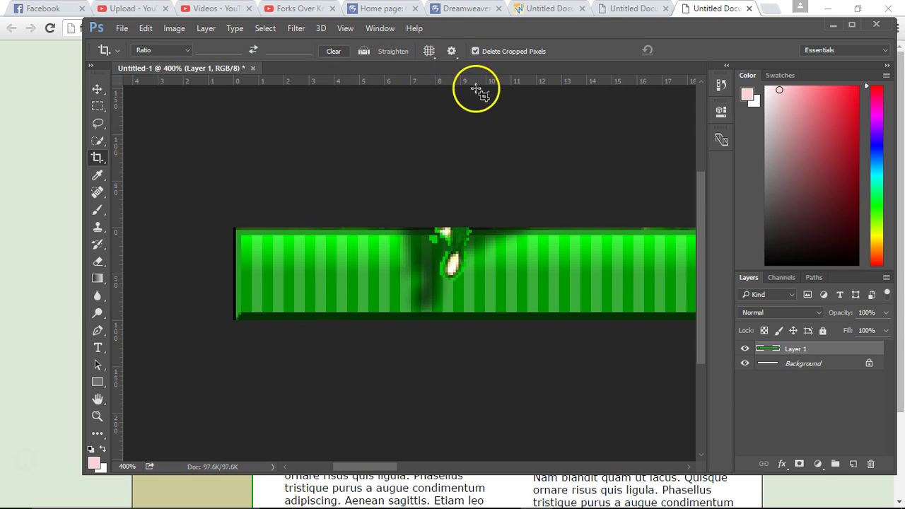
{"action": "left_click", "coordinate": [174, 31]}
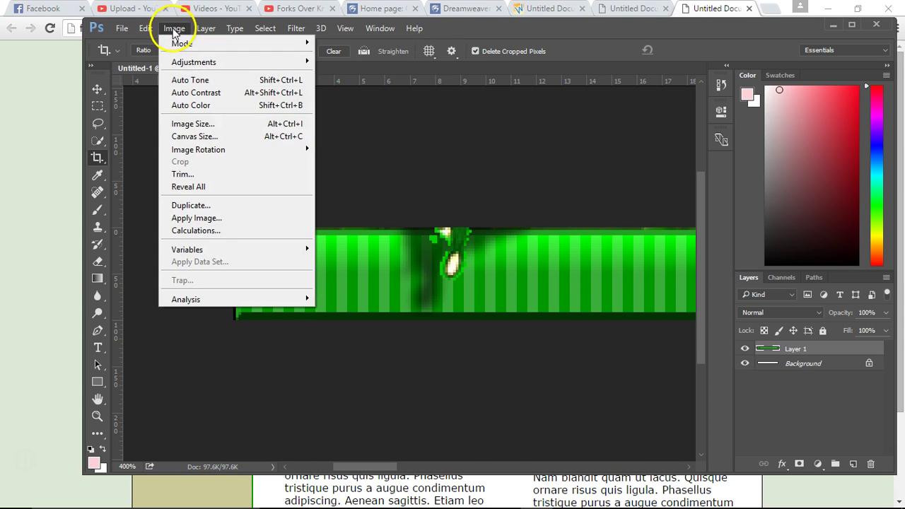
{"action": "left_click", "coordinate": [198, 135]}
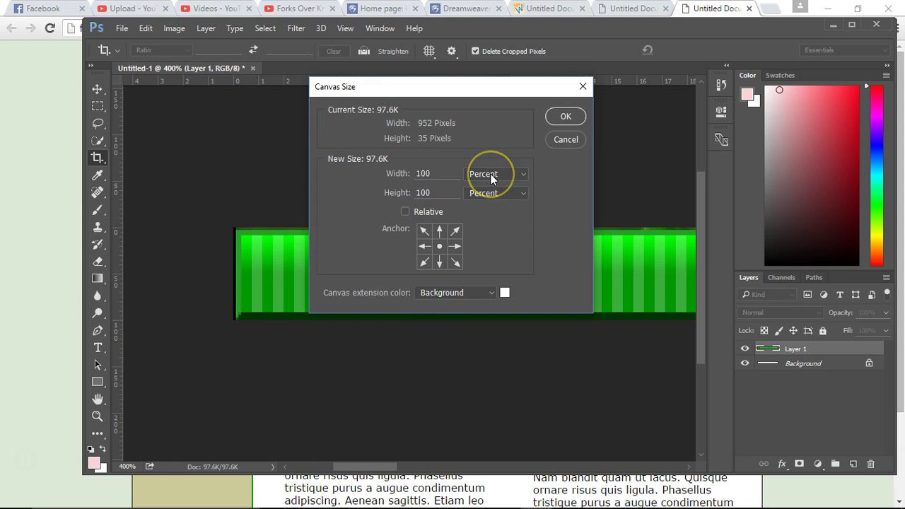
{"action": "left_click", "coordinate": [240, 289]}
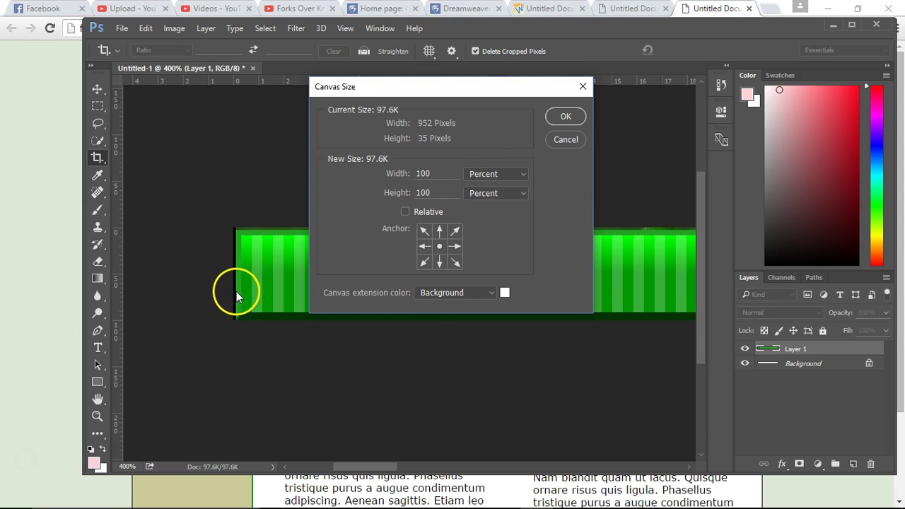
{"action": "left_click", "coordinate": [493, 178]}
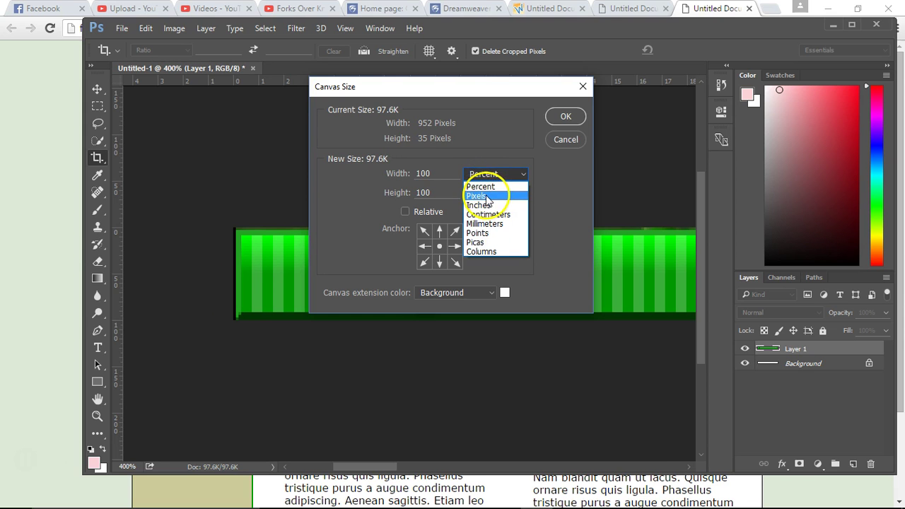
{"action": "left_click", "coordinate": [486, 197]}
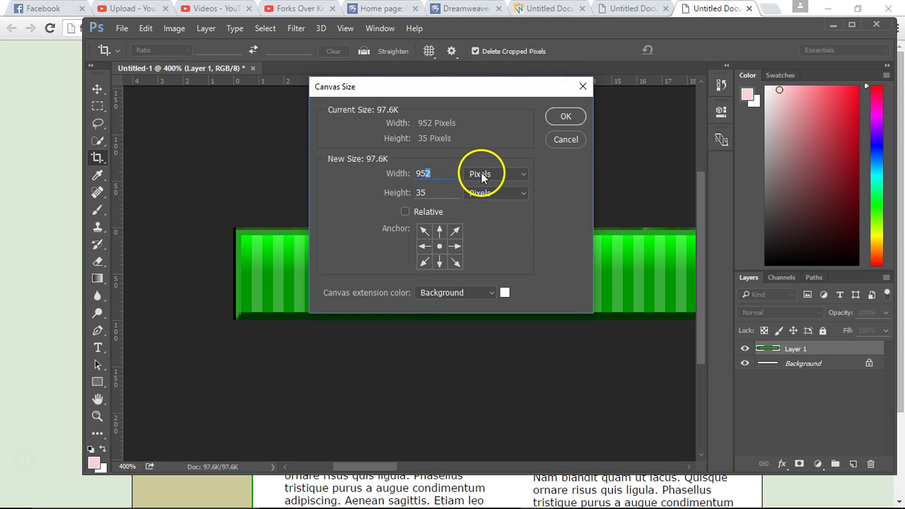
{"action": "left_click", "coordinate": [565, 117]}
{"action": "left_click", "coordinate": [417, 202]}
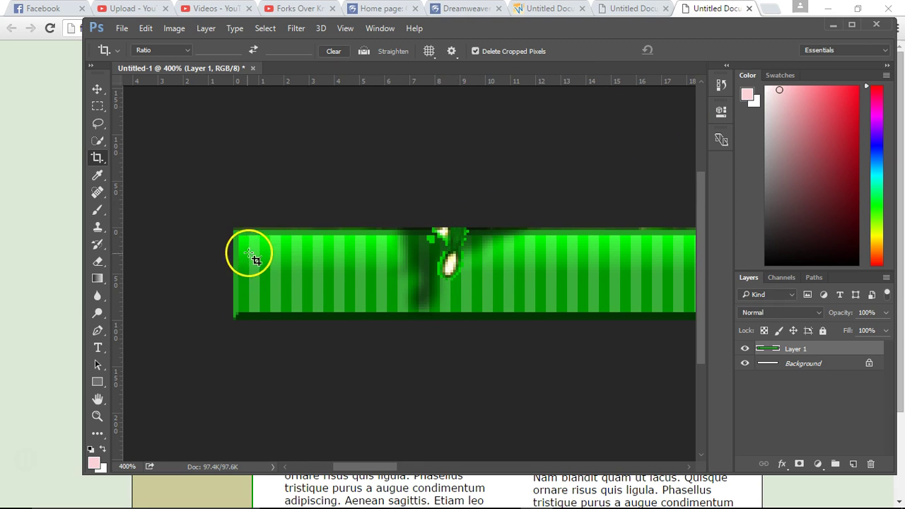
{"action": "left_click_drag", "start_coordinate": [357, 470], "coordinate": [596, 464]}
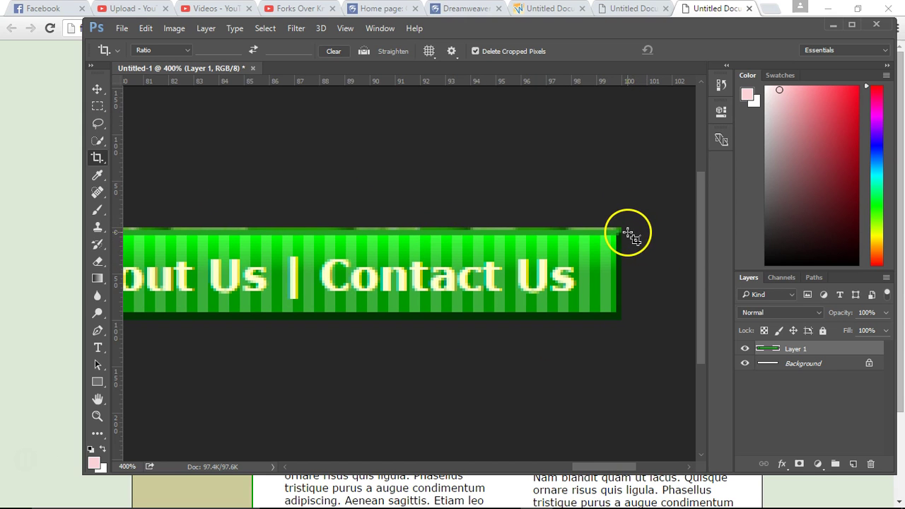
- Crop the thin strip of header remnants off the navigation bar's upper edge, keeping the full bar width
{"action": "left_click_drag", "start_coordinate": [627, 231], "coordinate": [431, 319]}
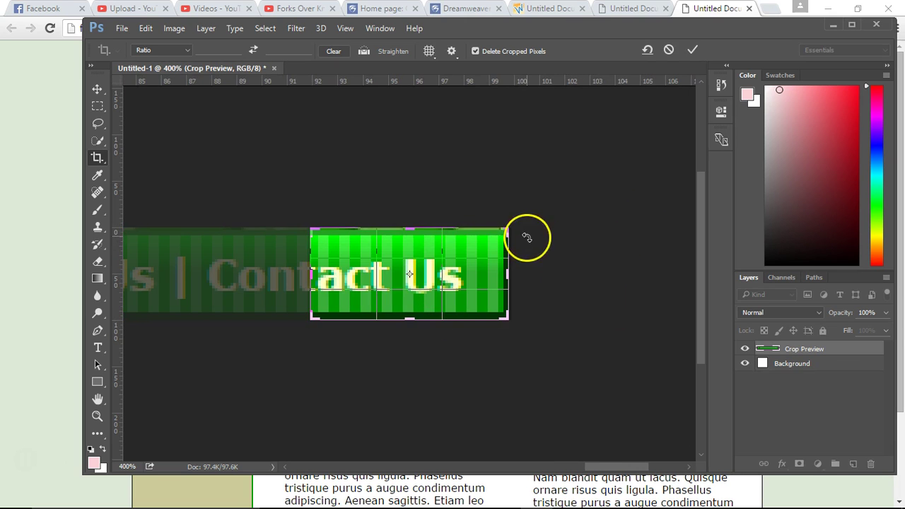
{"action": "left_click_drag", "start_coordinate": [410, 229], "coordinate": [408, 232]}
{"action": "left_click_drag", "start_coordinate": [311, 269], "coordinate": [181, 269]}
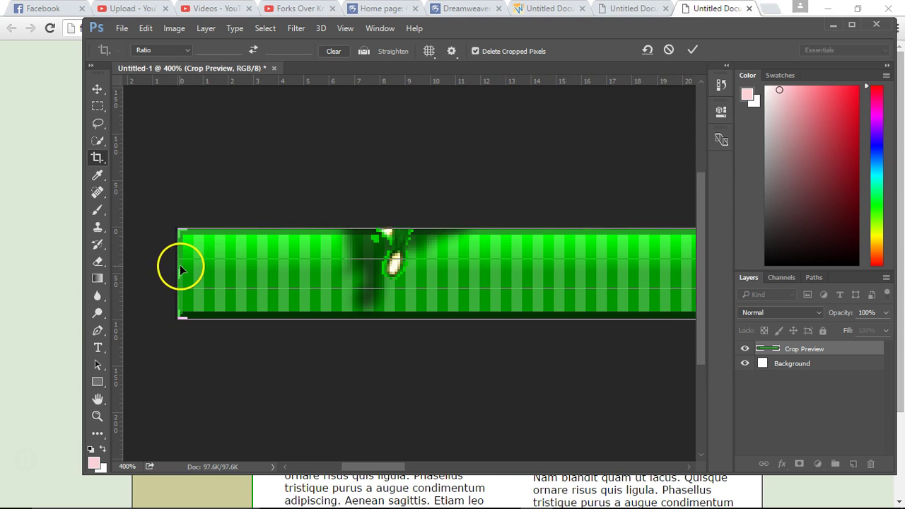
{"action": "key", "text": "Return"}
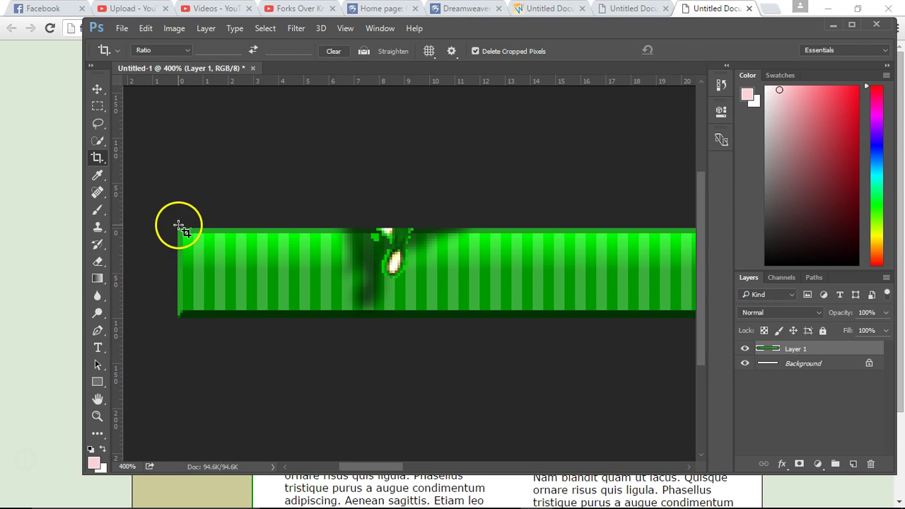
- Maximise the window, add a new layer, and fill it with green #009900 sampled from the navigation bar
{"action": "left_click", "coordinate": [97, 417]}
{"action": "double_click", "coordinate": [96, 416]}
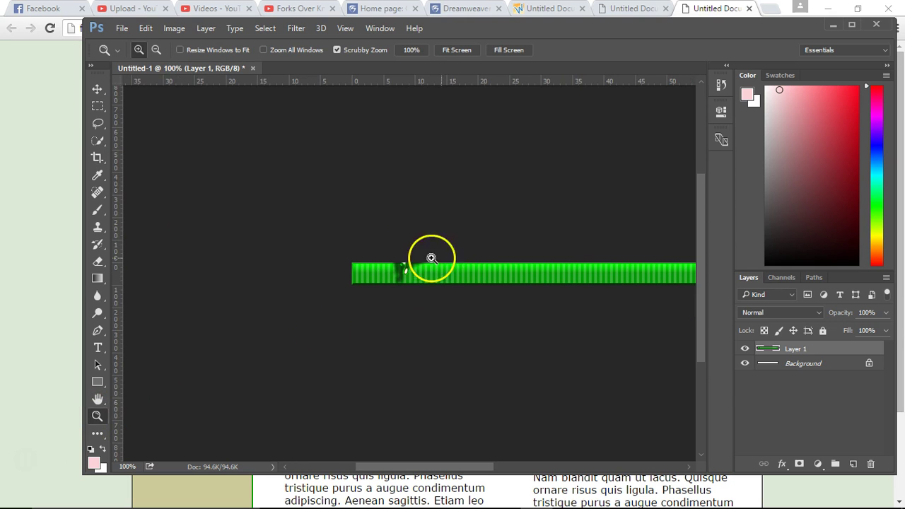
{"action": "left_click_drag", "start_coordinate": [438, 284], "coordinate": [245, 264]}
{"action": "left_click_drag", "start_coordinate": [454, 269], "coordinate": [351, 295]}
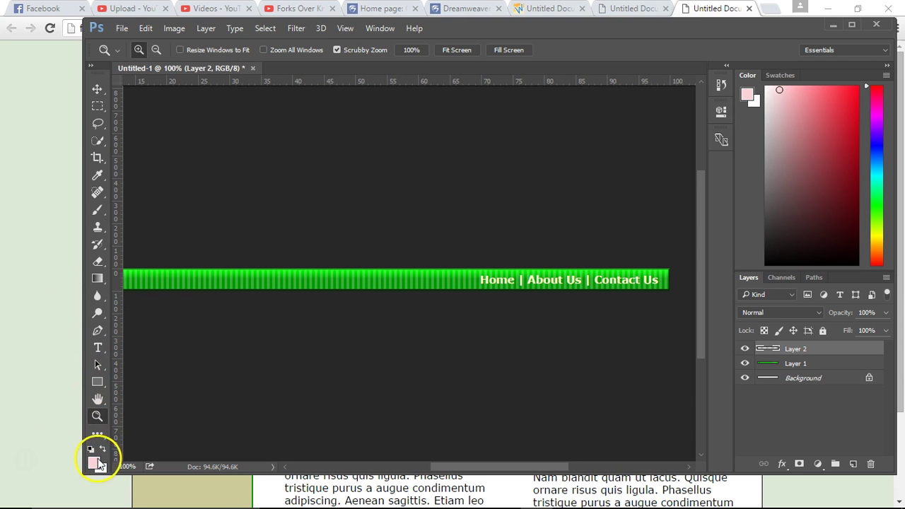
{"action": "left_click", "coordinate": [851, 27]}
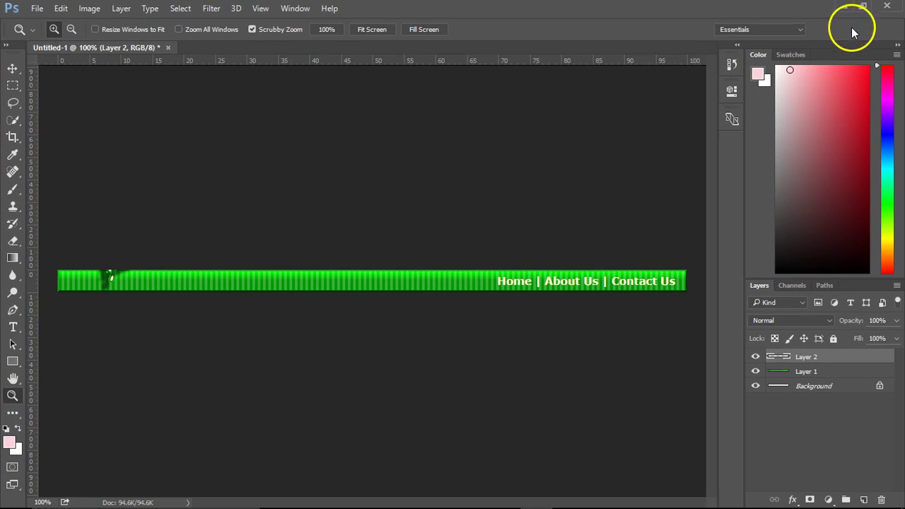
{"action": "left_click", "coordinate": [9, 444]}
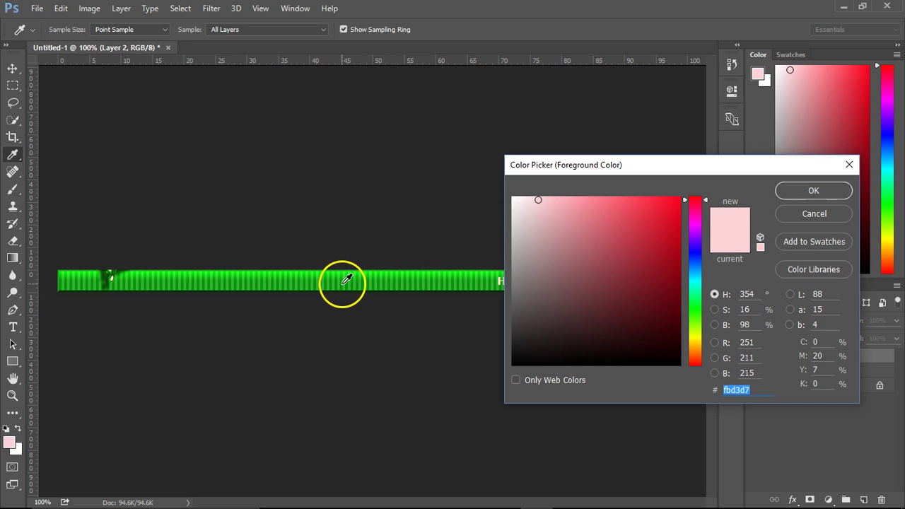
{"action": "left_click", "coordinate": [346, 278]}
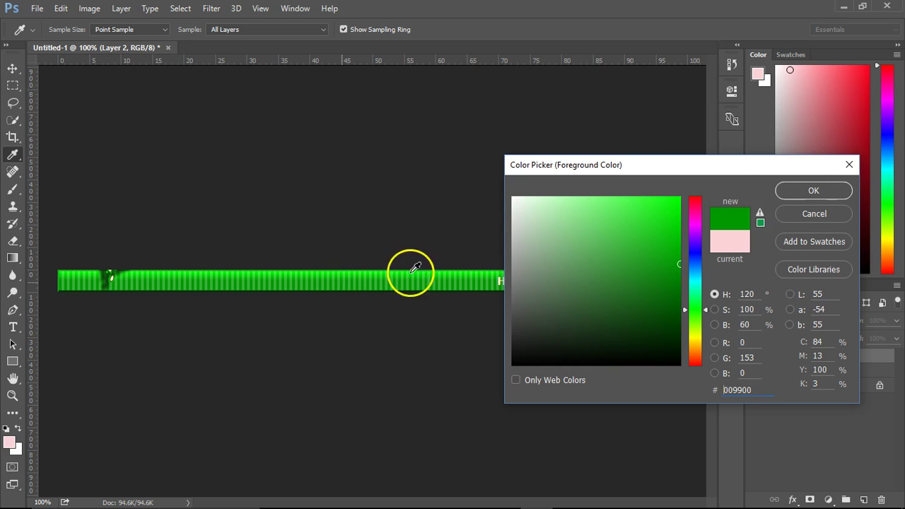
{"action": "left_click", "coordinate": [813, 191]}
{"action": "key", "text": "z"}
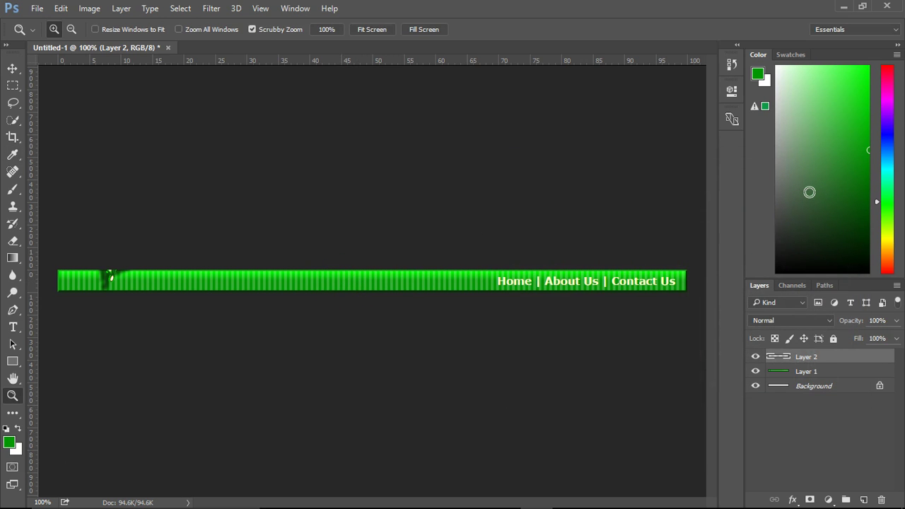
{"action": "key", "text": "alt+BackSpace"}
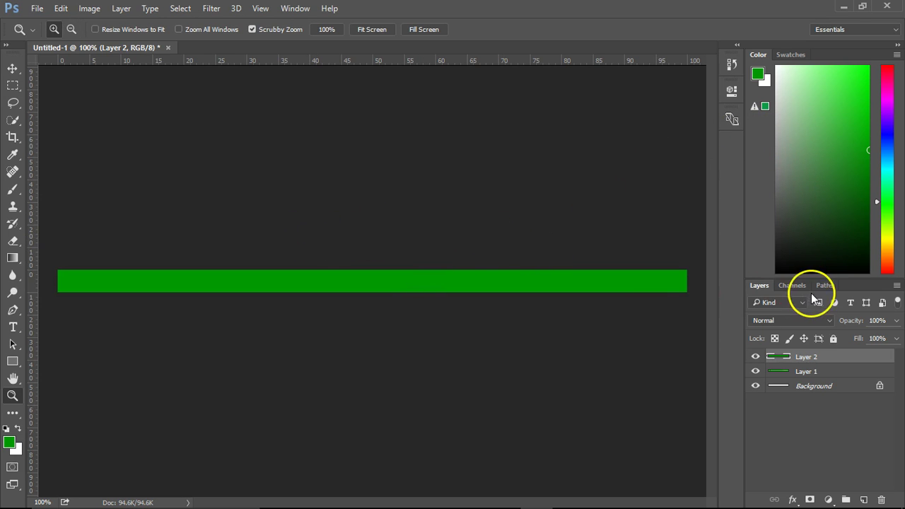
- Move the striped navigation bar layer above the solid green layer
{"action": "left_click_drag", "start_coordinate": [806, 366], "coordinate": [808, 359]}
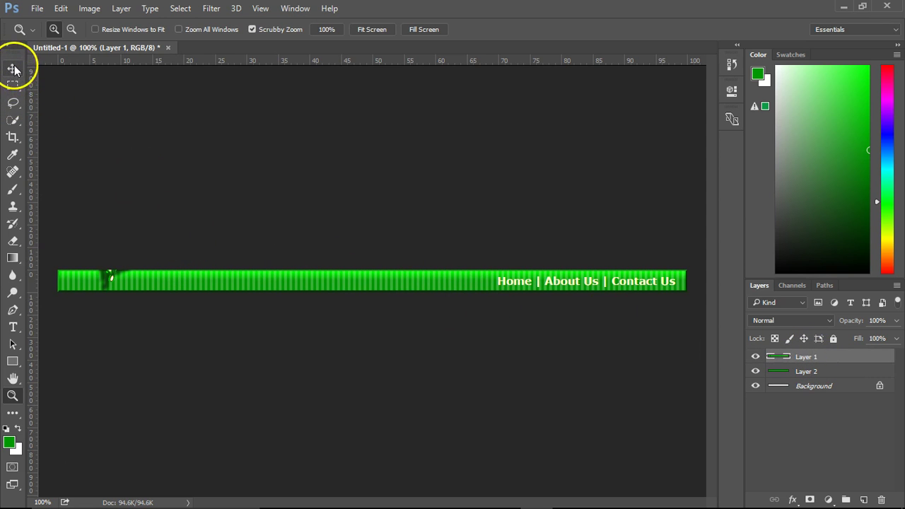
{"action": "left_click", "coordinate": [348, 317]}
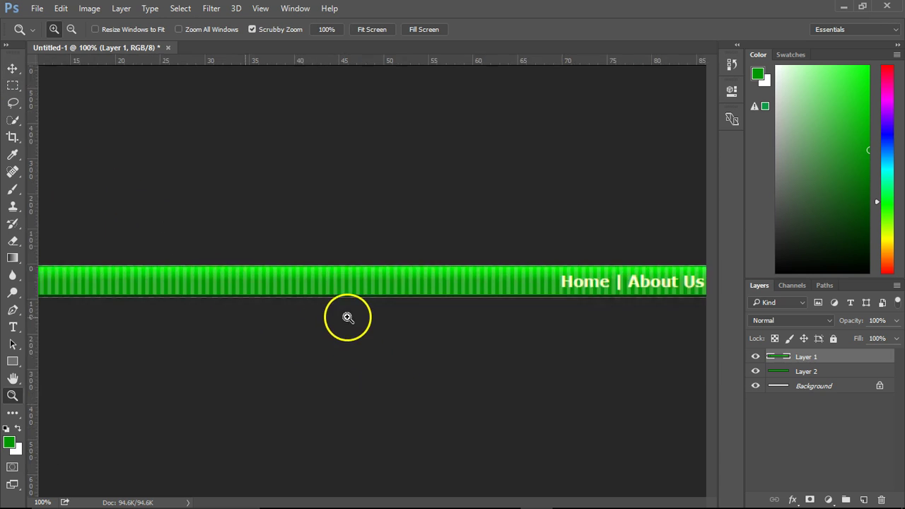
{"action": "left_click", "coordinate": [348, 318]}
{"action": "left_click", "coordinate": [806, 374]}
{"action": "left_click_drag", "start_coordinate": [805, 374], "coordinate": [807, 360]}
- Stretch the striped bar layer vertically beyond the canvas's upper and lower edges with Free Transform to push its dark borders out of view
{"action": "key", "text": "ctrl+t"}
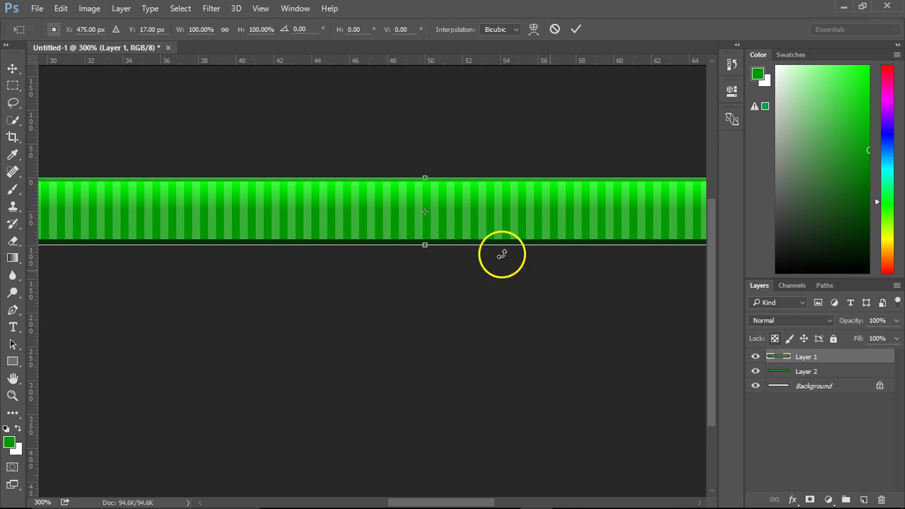
{"action": "left_click_drag", "start_coordinate": [424, 174], "coordinate": [424, 169]}
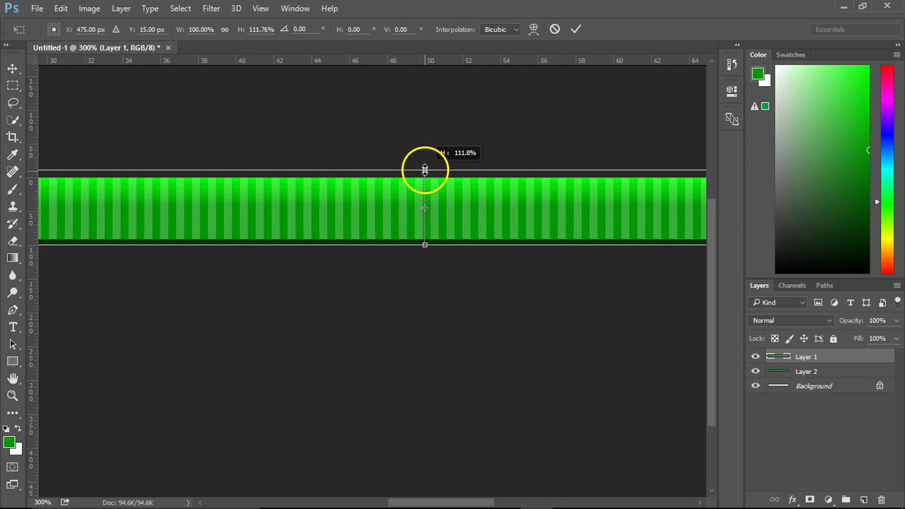
{"action": "left_click_drag", "start_coordinate": [425, 246], "coordinate": [426, 251]}
{"action": "key", "text": "Return"}
{"action": "key", "text": "z"}
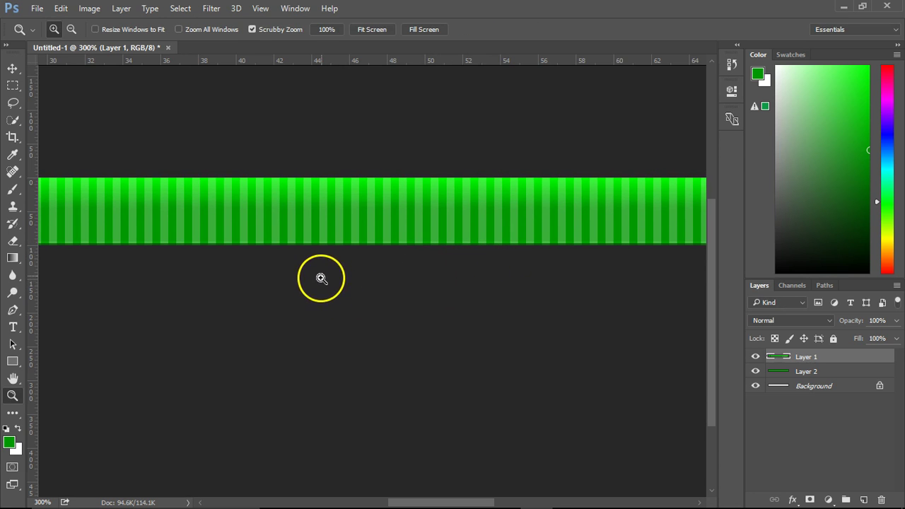
{"action": "key", "text": "ctrl+t"}
{"action": "left_click_drag", "start_coordinate": [424, 248], "coordinate": [424, 257]}
{"action": "key", "text": "Return"}
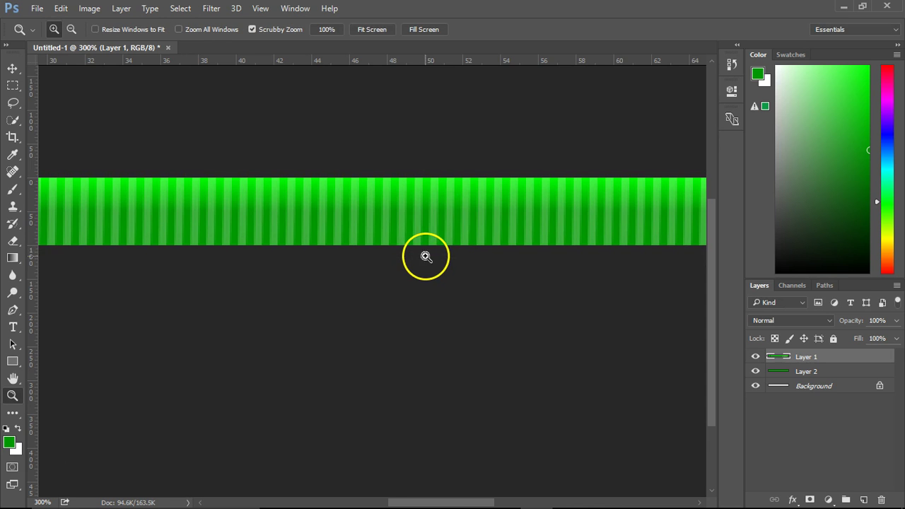
- Inspect the stretched navigation bar along its length, from the leaf remnant to the menu text
{"action": "left_click_drag", "start_coordinate": [424, 502], "coordinate": [321, 501]}
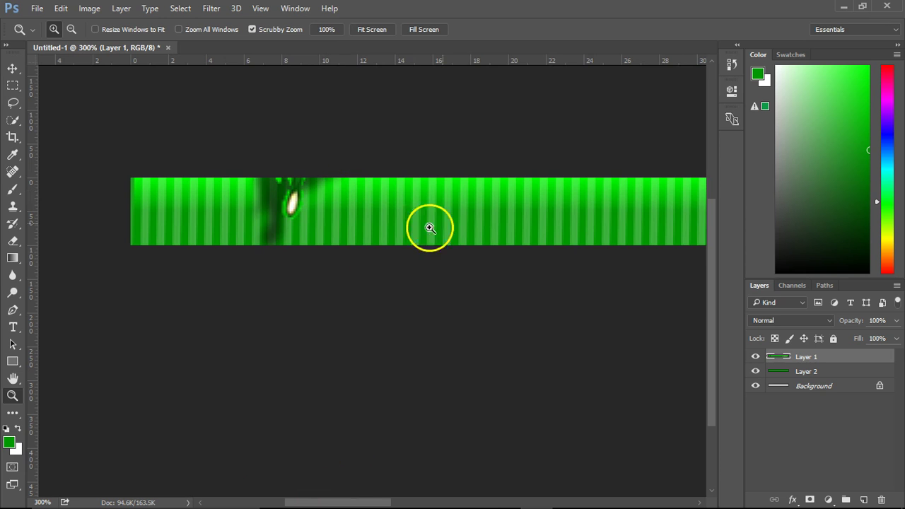
{"action": "left_click_drag", "start_coordinate": [350, 204], "coordinate": [141, 201]}
{"action": "left_click_drag", "start_coordinate": [491, 216], "coordinate": [268, 230]}
{"action": "left_click_drag", "start_coordinate": [175, 184], "coordinate": [444, 232]}
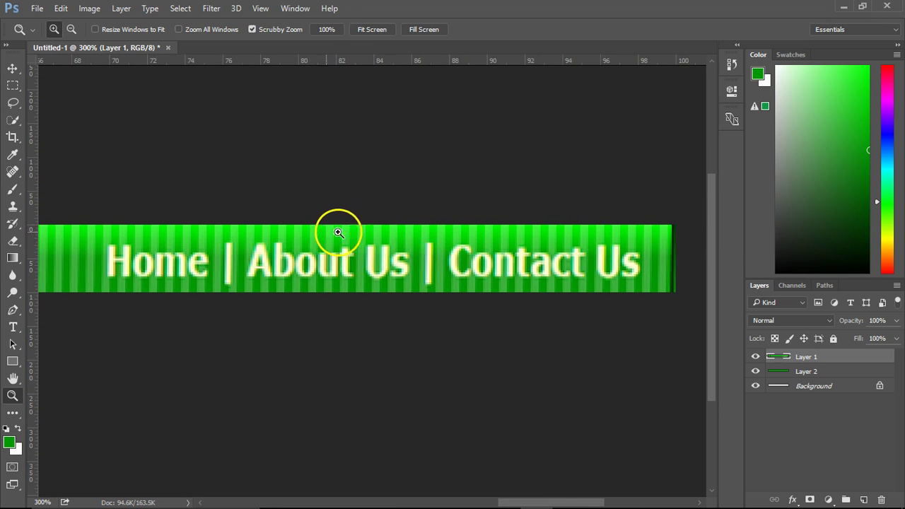
{"action": "left_click", "coordinate": [319, 233], "text": "alt"}
{"action": "left_click", "coordinate": [320, 232], "text": "alt"}
{"action": "left_click", "coordinate": [319, 232], "text": "alt"}
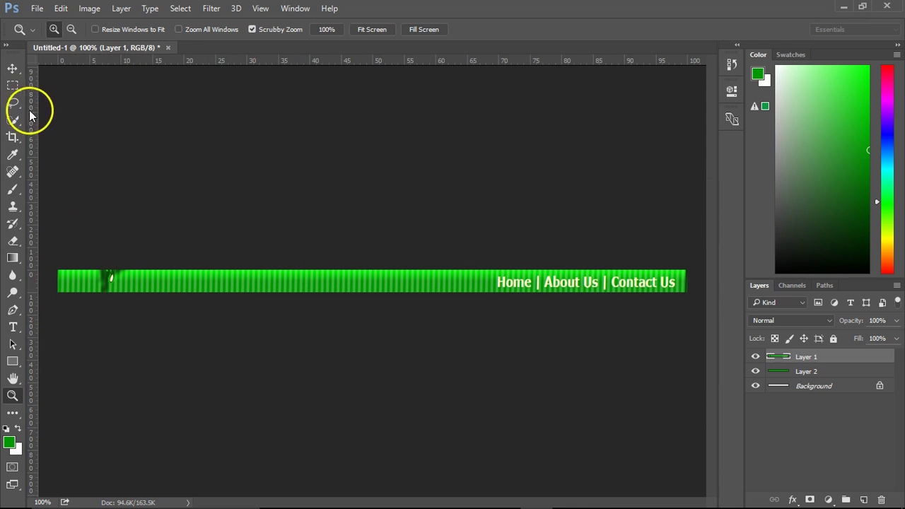
- Copy a plain striped section from the middle of the bar to a new layer and place it over the leaf remnant
{"action": "left_click", "coordinate": [13, 84]}
{"action": "left_click_drag", "start_coordinate": [234, 250], "coordinate": [481, 328]}
{"action": "key", "text": "ctrl+j"}
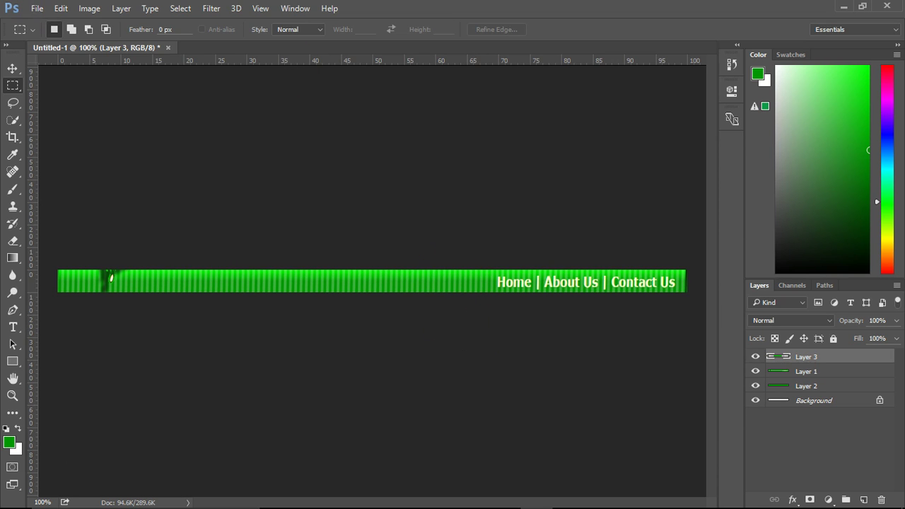
{"action": "left_click", "coordinate": [11, 68]}
{"action": "left_click_drag", "start_coordinate": [379, 285], "coordinate": [95, 285]}
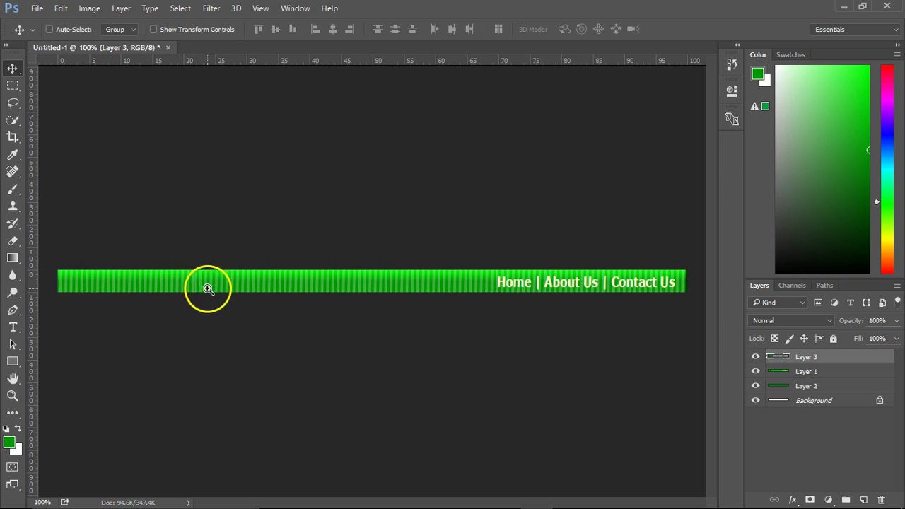
- Nudge the copied section to the right until its stripes line up with the rest of the bar
{"action": "left_click", "coordinate": [190, 269]}
{"action": "left_click", "coordinate": [198, 292]}
{"action": "left_click", "coordinate": [209, 293]}
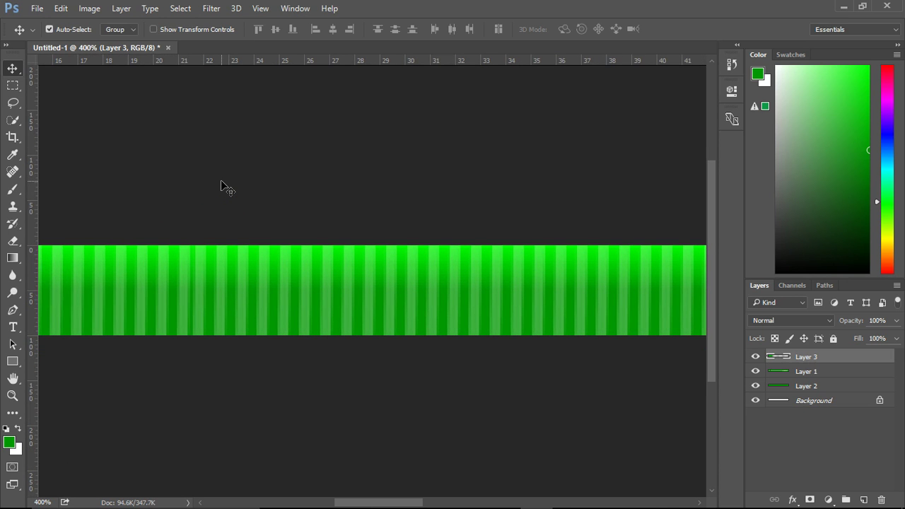
{"action": "key", "text": "Right"}
{"action": "key", "text": "Right"}
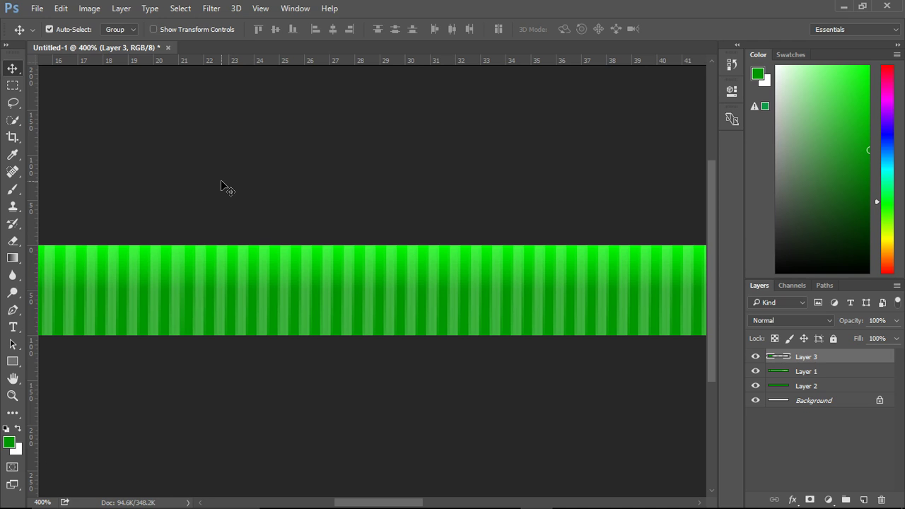
{"action": "key", "text": "Right"}
{"action": "key", "text": "Right"}
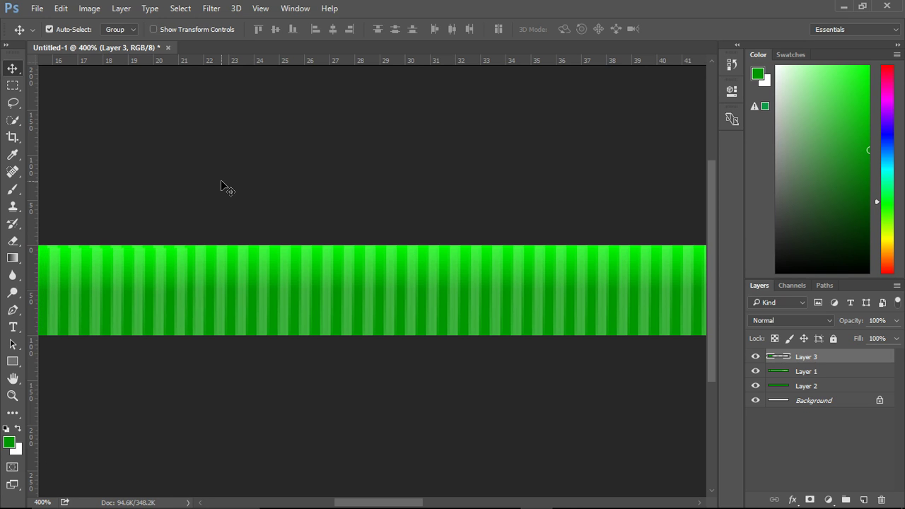
{"action": "key", "text": "Right"}
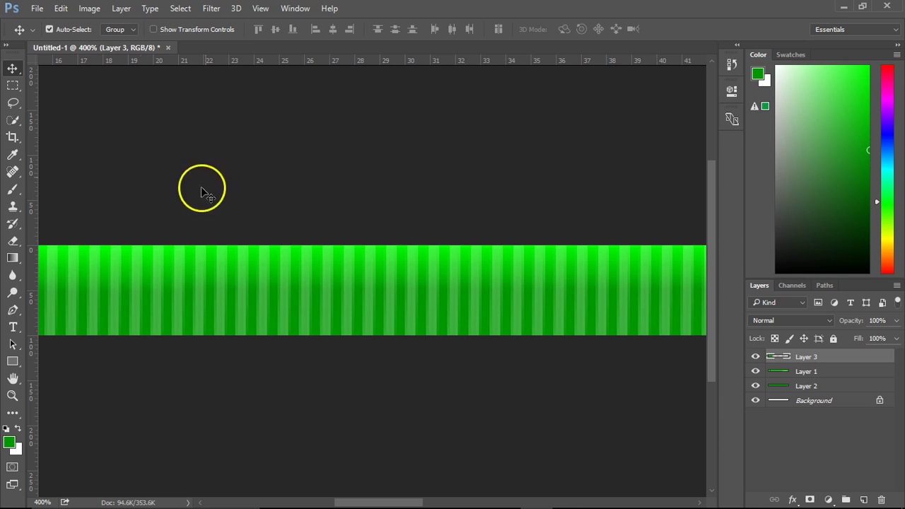
- Duplicate the copied striped section and place the duplicate over the Home | About Us | Contact Us text
{"action": "left_click", "coordinate": [12, 396]}
{"action": "double_click", "coordinate": [13, 381]}
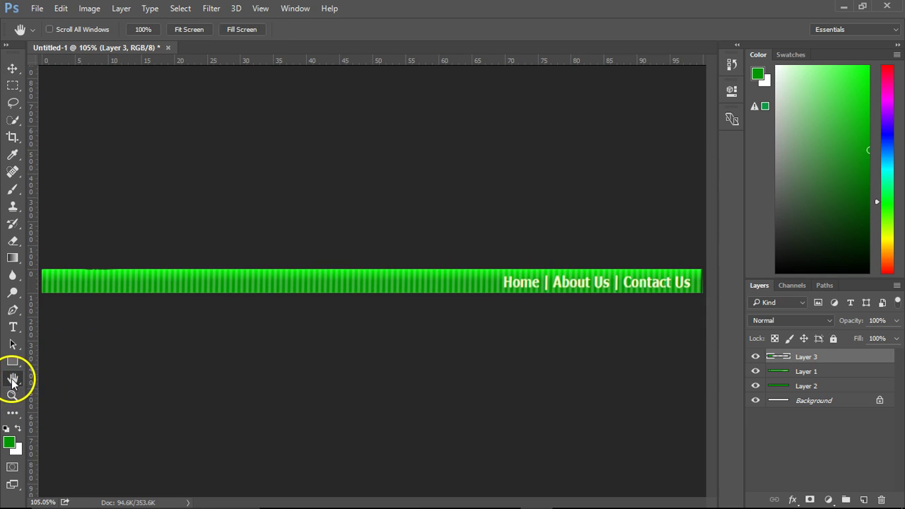
{"action": "double_click", "coordinate": [14, 395]}
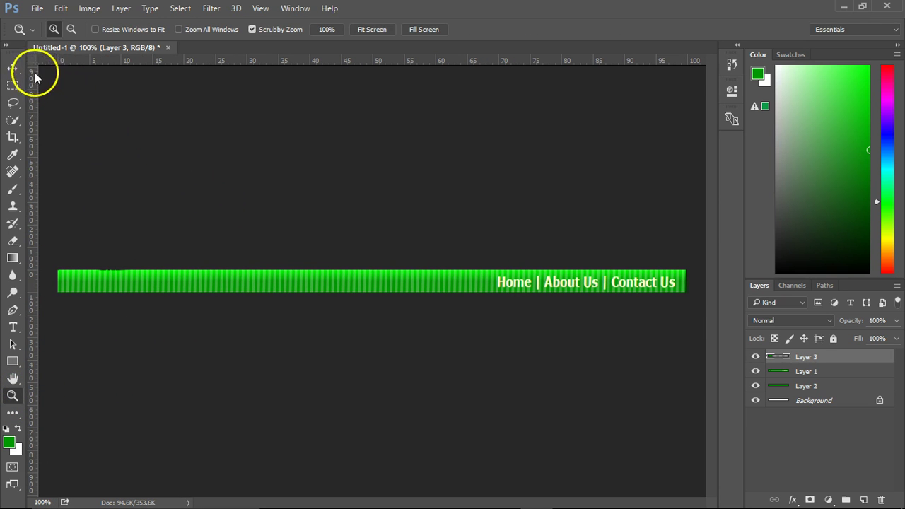
{"action": "left_click", "coordinate": [12, 68]}
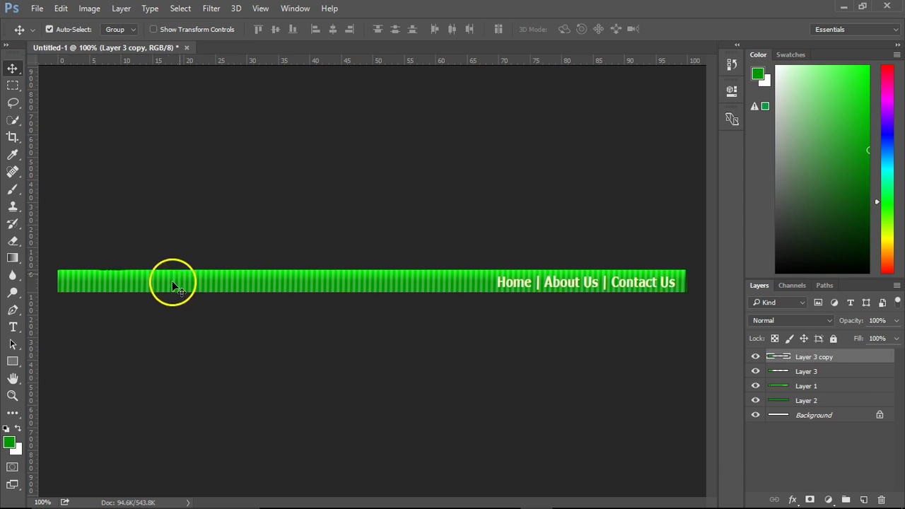
{"action": "left_click_drag", "start_coordinate": [149, 282], "coordinate": [649, 253]}
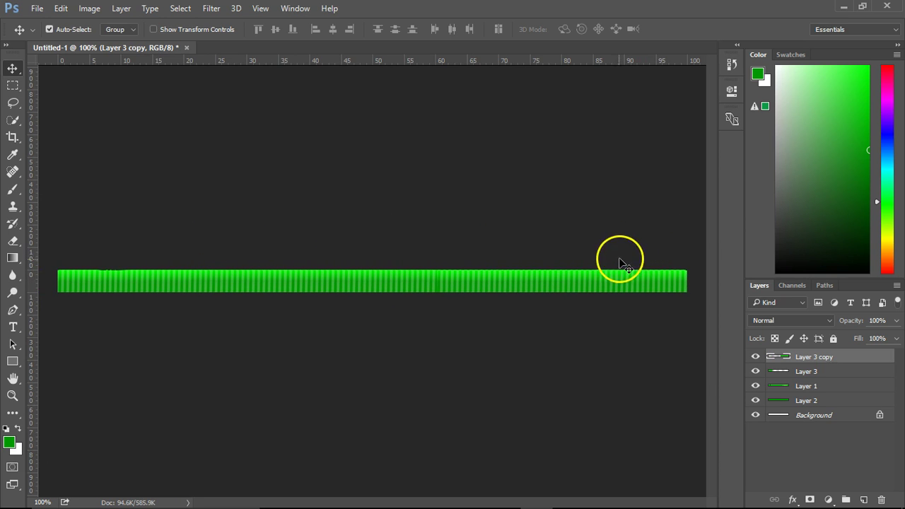
- Nudge the duplicate section over the menu text sideways to align its stripes with the bar at the seam
{"action": "scroll", "coordinate": [483, 289], "scroll_direction": "up", "scroll_amount": 4}
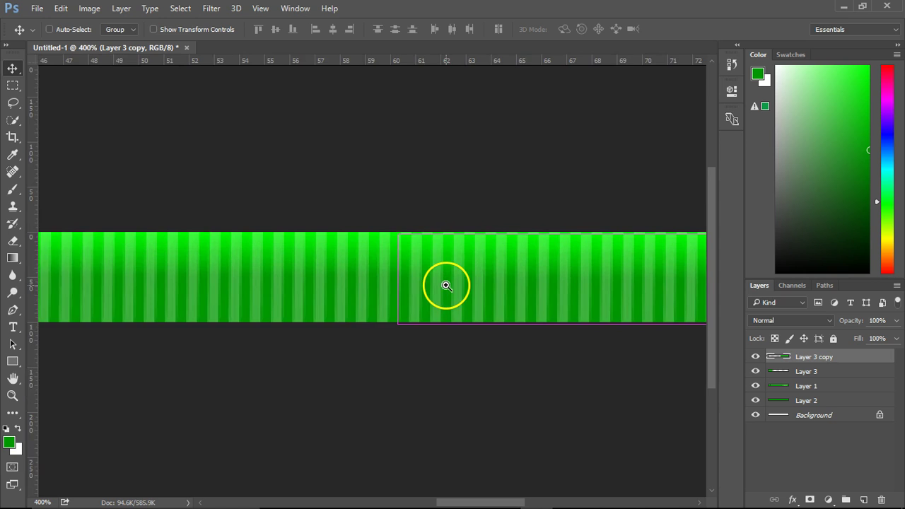
{"action": "key", "text": "Right"}
{"action": "key", "text": "Right"}
{"action": "key", "text": "Right"}
{"action": "key", "text": "Right"}
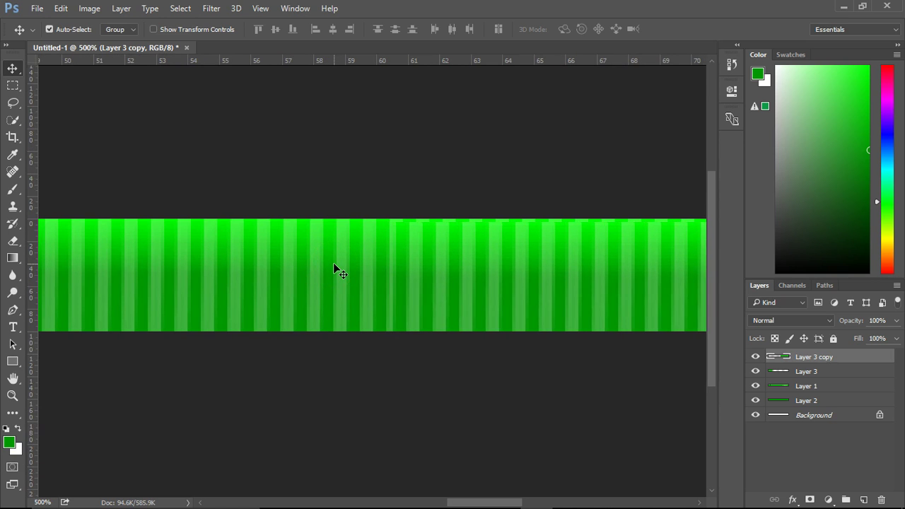
{"action": "key", "text": "Right"}
{"action": "key", "text": "Left"}
- Stretch the Layer 3 striped section upward to about 103% height so it covers the leaf remnant along the bar's top edge
{"action": "double_click", "coordinate": [12, 395]}
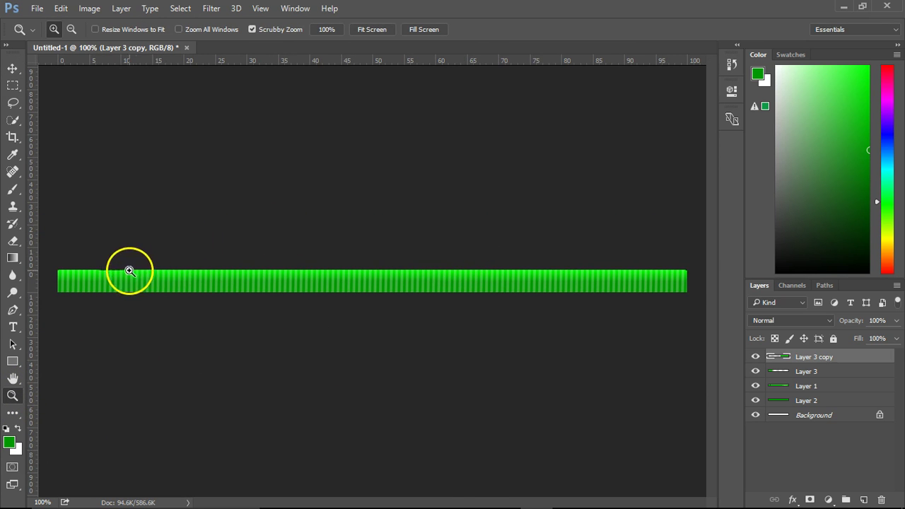
{"action": "left_click", "coordinate": [107, 269]}
{"action": "left_click", "coordinate": [110, 271]}
{"action": "left_click_drag", "start_coordinate": [109, 272], "coordinate": [340, 306]}
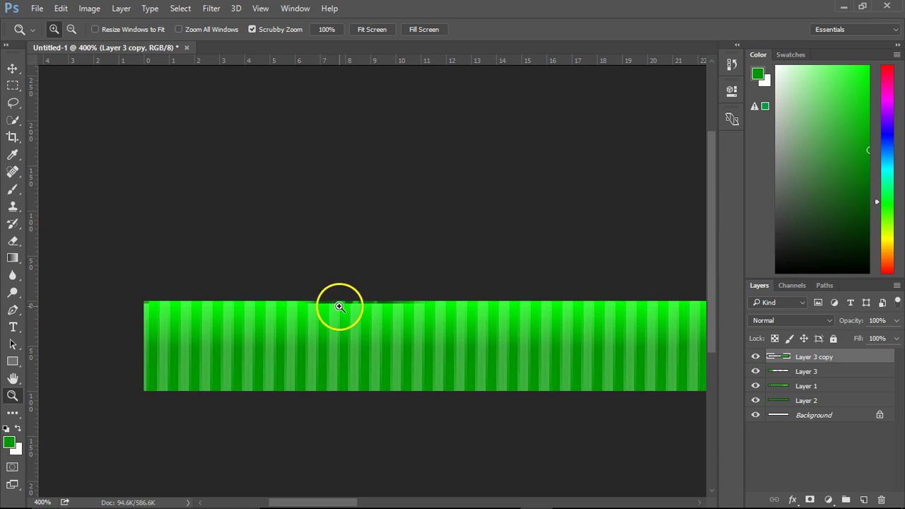
{"action": "left_click", "coordinate": [797, 370]}
{"action": "key", "text": "ctrl+t"}
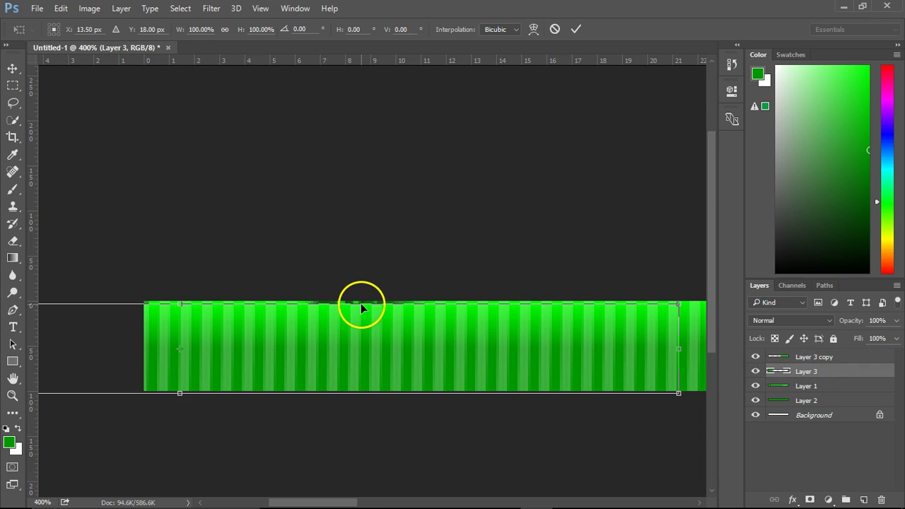
{"action": "left_click_drag", "start_coordinate": [360, 303], "coordinate": [362, 299]}
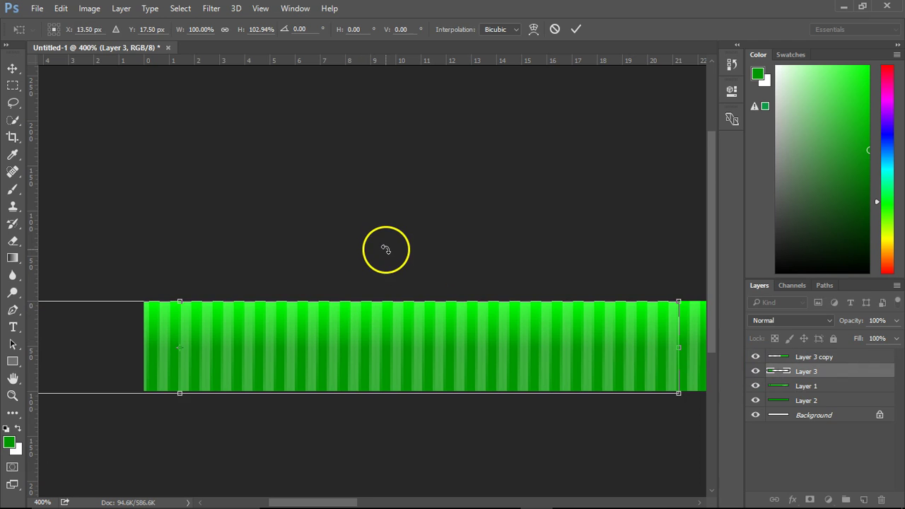
{"action": "key", "text": "Return"}
{"action": "scroll", "coordinate": [276, 256], "scroll_direction": "right", "scroll_amount": 10}
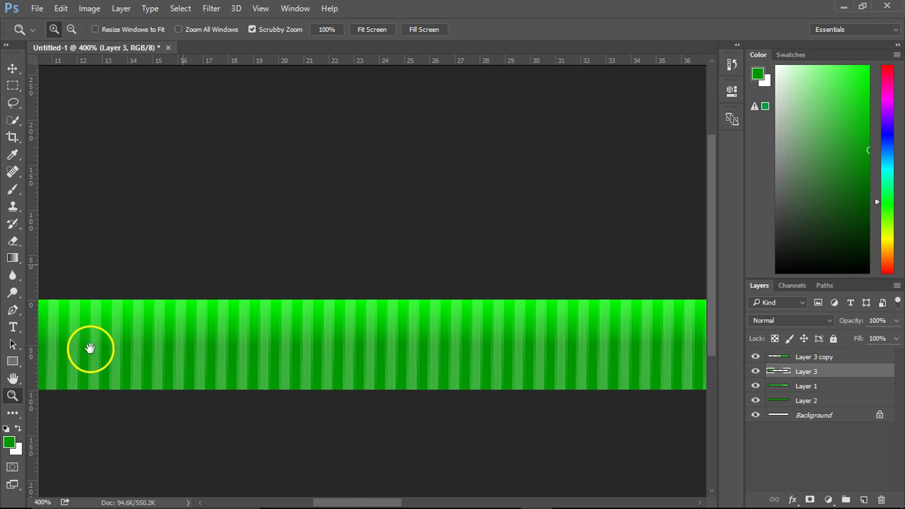
{"action": "double_click", "coordinate": [14, 396]}
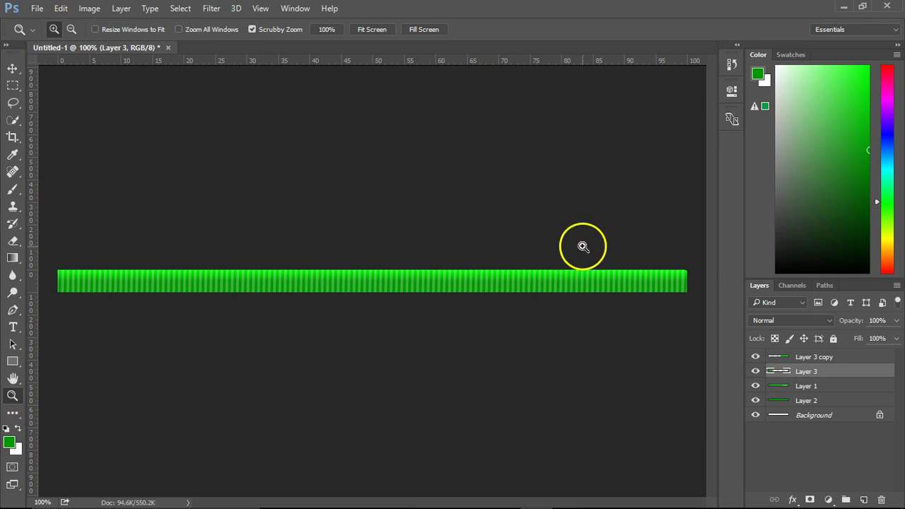
- Merge all the layers down into the Background layer
{"action": "left_click_drag", "start_coordinate": [791, 359], "coordinate": [799, 348]}
{"action": "key", "text": "ctrl+e"}
{"action": "key", "text": "ctrl+e"}
{"action": "key", "text": "ctrl+e"}
{"action": "key", "text": "ctrl+e"}
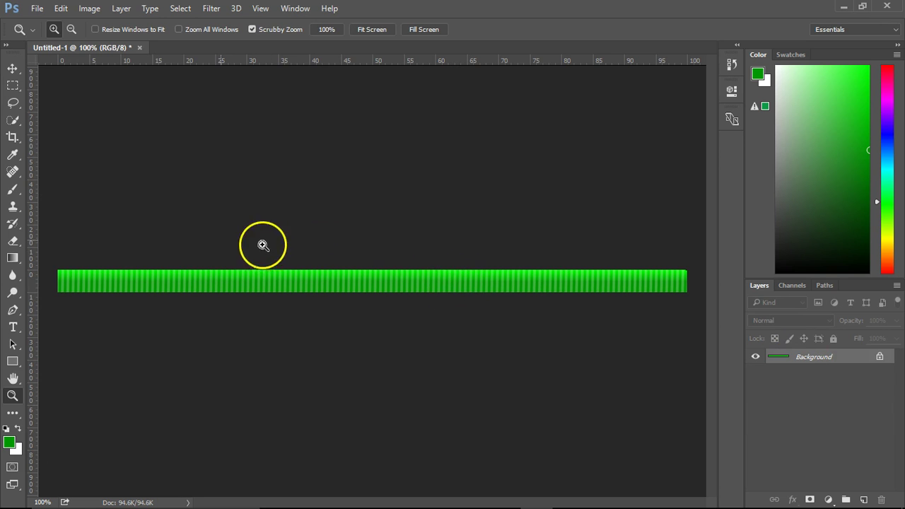
- Copy the Home | About Us | Contact Us text from the page's navigation bar in Dreamweaver and return to Photoshop with the Type tool ready
{"action": "left_click", "coordinate": [13, 327]}
{"action": "mouse_move", "coordinate": [299, 495]}
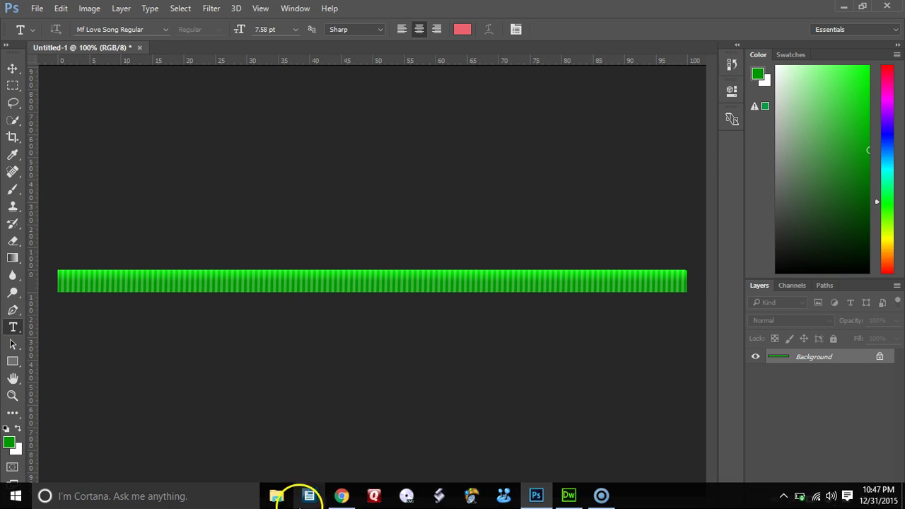
{"action": "left_click", "coordinate": [567, 493]}
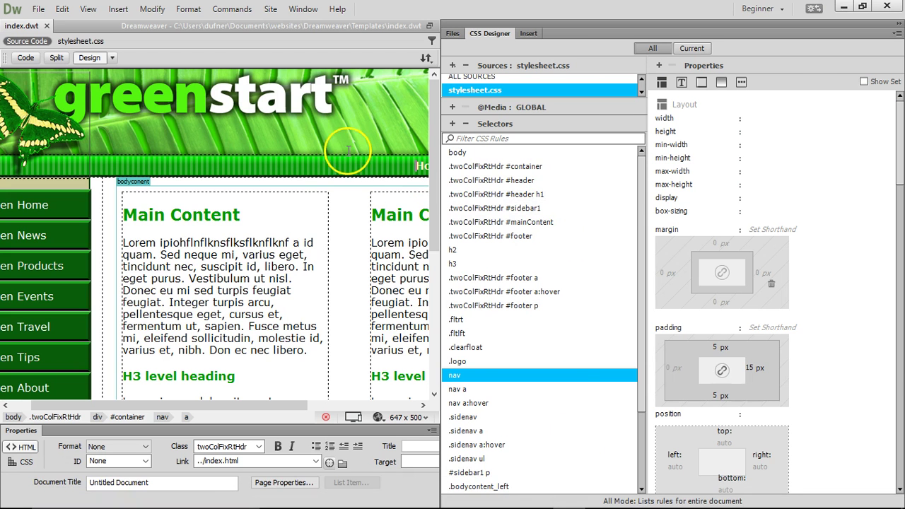
{"action": "left_click_drag", "start_coordinate": [295, 412], "coordinate": [405, 412]}
{"action": "left_click_drag", "start_coordinate": [242, 166], "coordinate": [415, 164]}
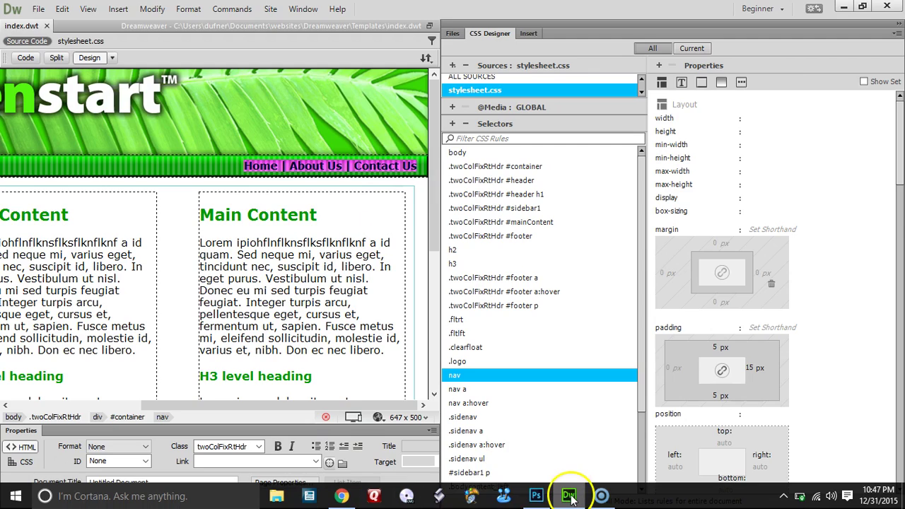
{"action": "left_click", "coordinate": [529, 494]}
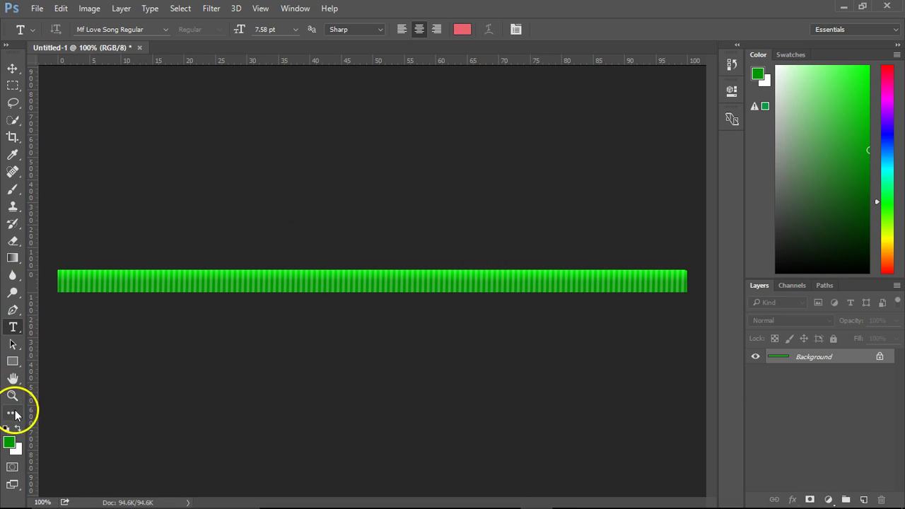
- Set the foreground color for the text to the pale yellow hex value ffc
{"action": "left_click", "coordinate": [19, 431]}
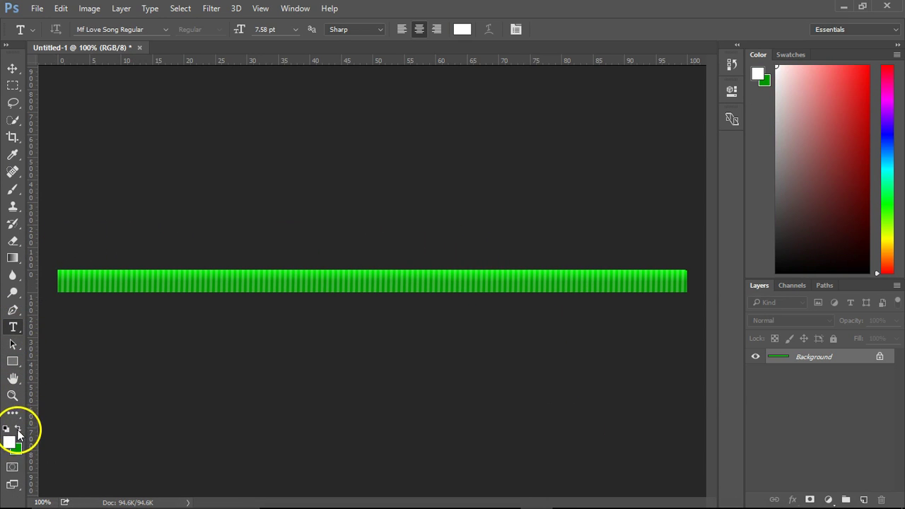
{"action": "left_click", "coordinate": [10, 439]}
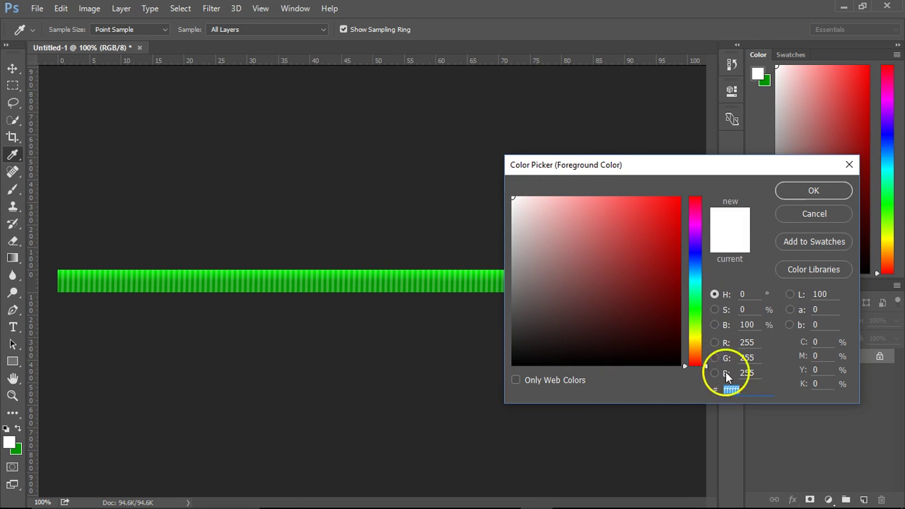
{"action": "double_click", "coordinate": [730, 389]}
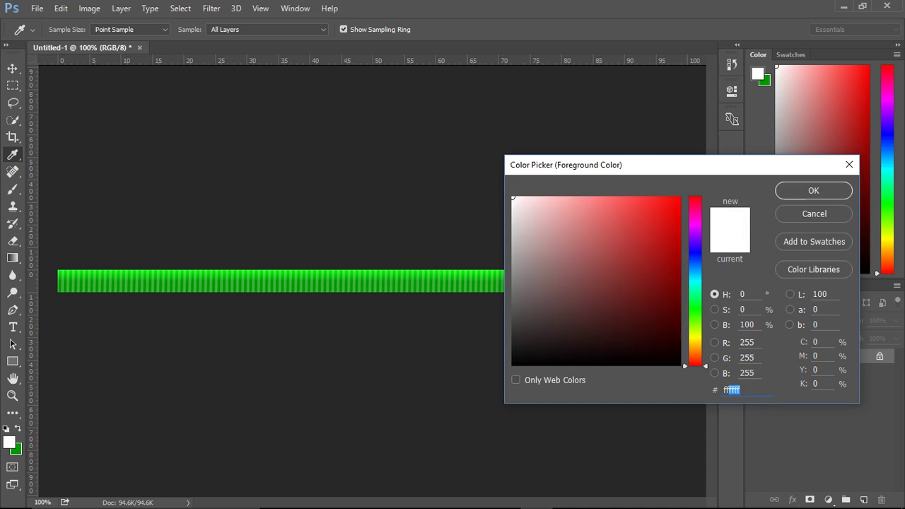
{"action": "type", "text": "ff0"}
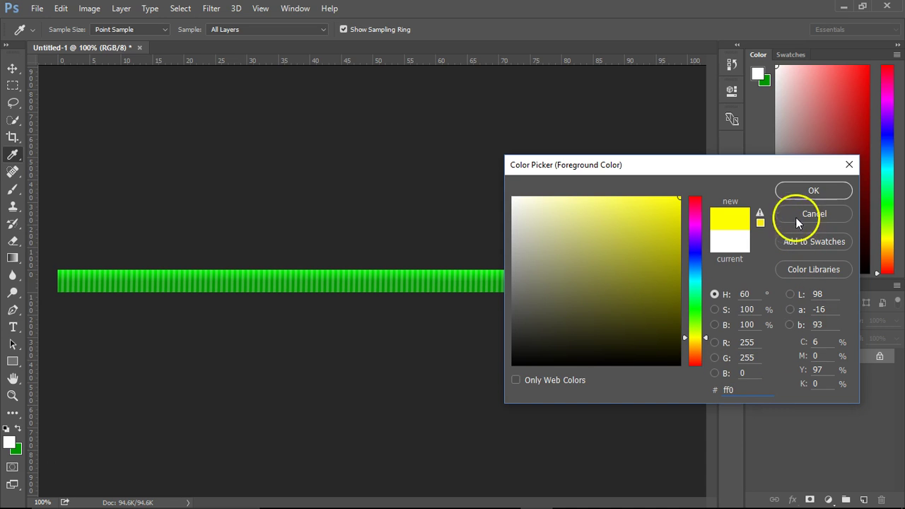
{"action": "double_click", "coordinate": [731, 389]}
{"action": "type", "text": "ffc"}
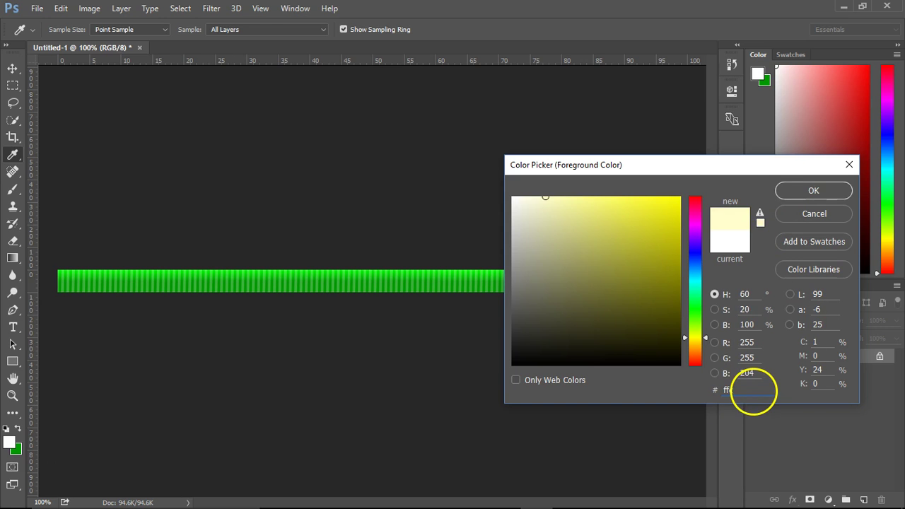
{"action": "left_click", "coordinate": [803, 190]}
{"action": "key", "text": "t"}
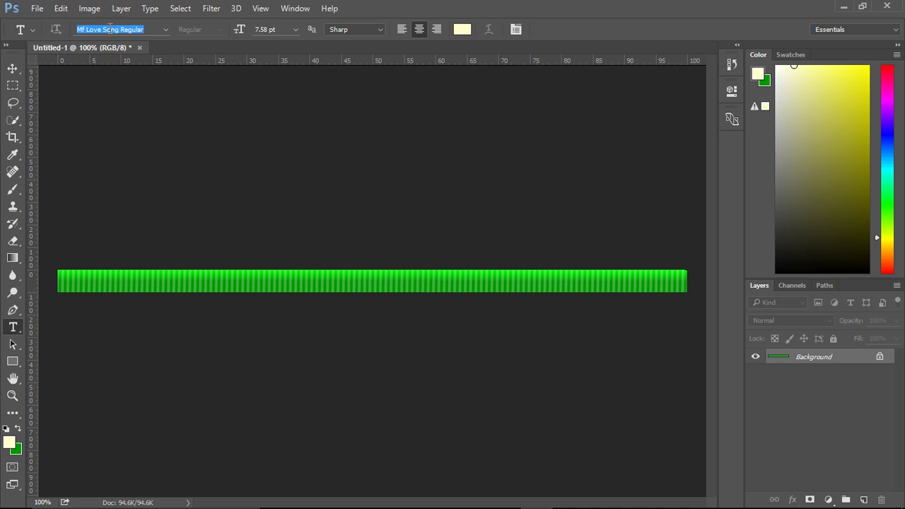
- Check the body rule's font-family in Dreamweaver's stylesheet.css and set the text font in Photoshop to Verdana Regular
{"action": "mouse_move", "coordinate": [309, 495]}
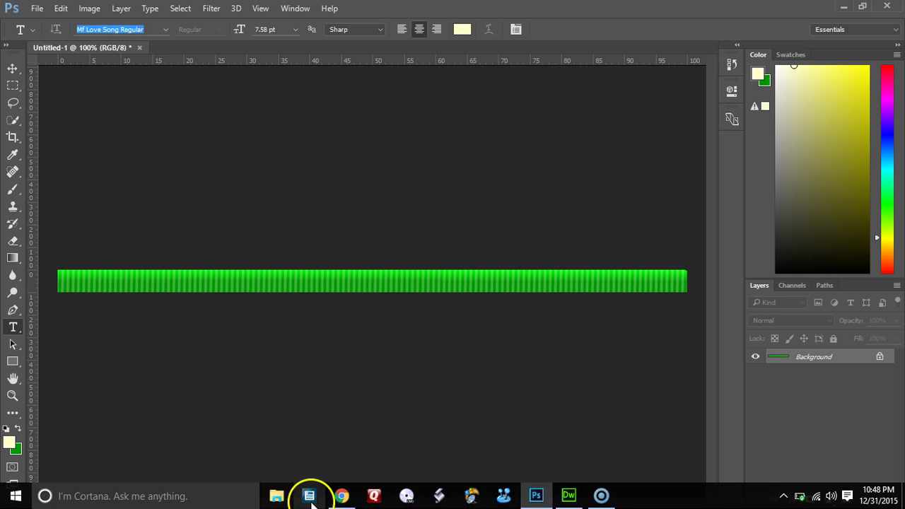
{"action": "left_click", "coordinate": [568, 495]}
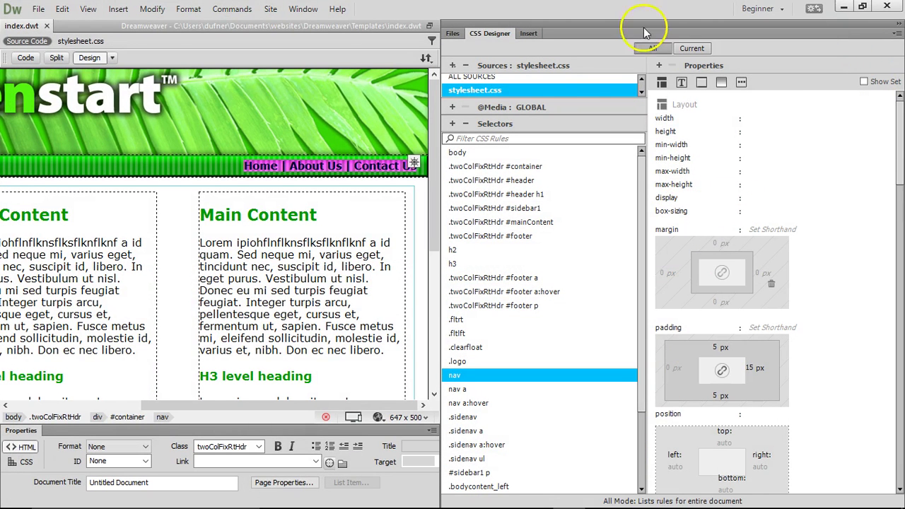
{"action": "left_click", "coordinate": [473, 154]}
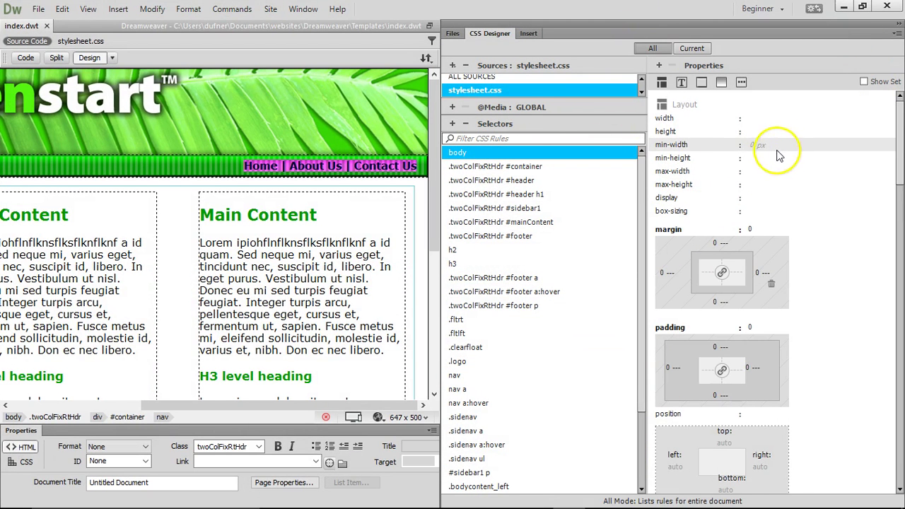
{"action": "left_click", "coordinate": [681, 82]}
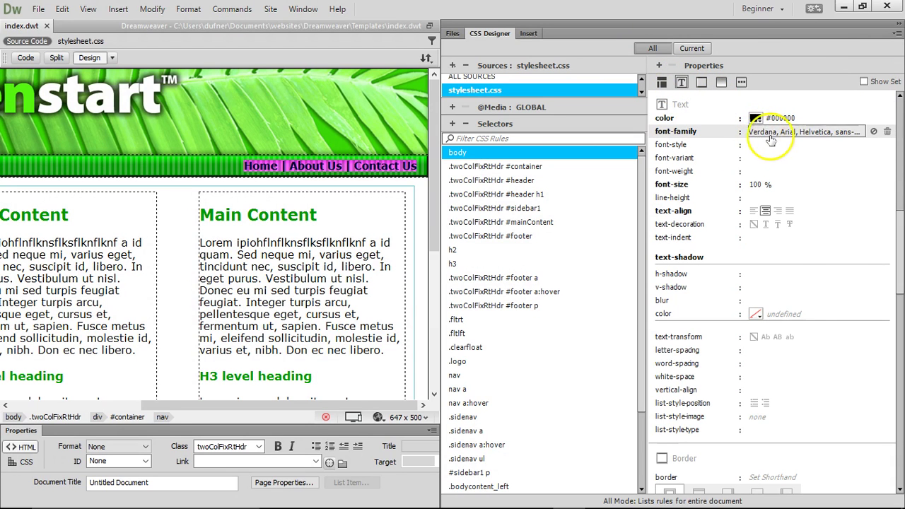
{"action": "mouse_move", "coordinate": [444, 501]}
{"action": "left_click", "coordinate": [570, 494]}
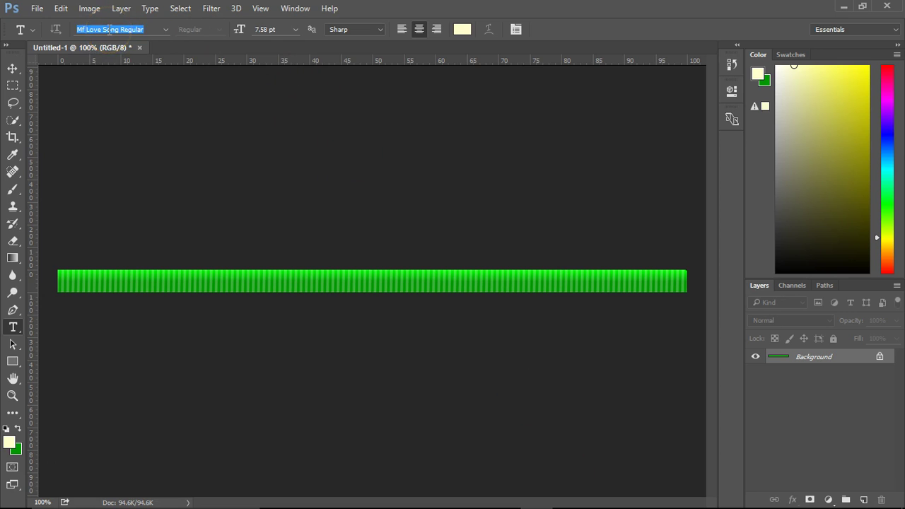
{"action": "type", "text": "verd"}
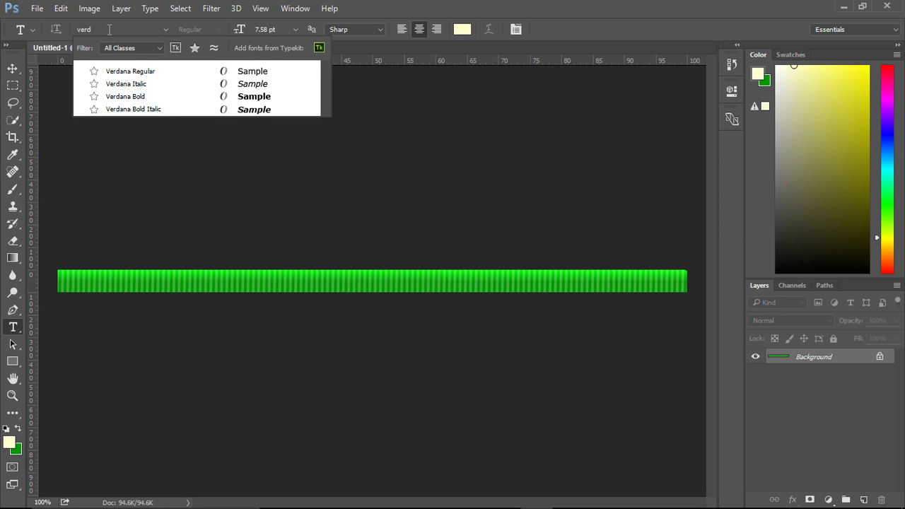
{"action": "key", "text": "Return"}
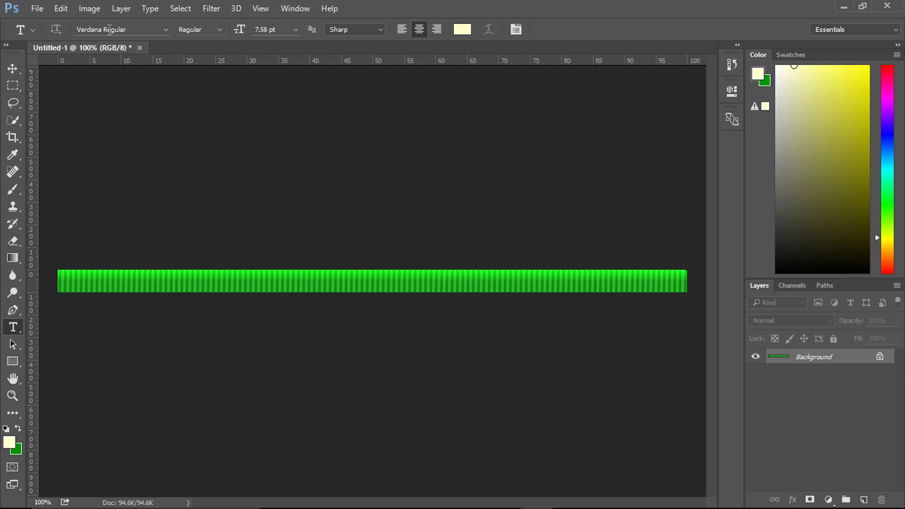
- Insert the copied Home | About Us | Contact Us text on the bar and scale it to about 19.7 pt at the bar's right end
{"action": "left_click", "coordinate": [365, 280]}
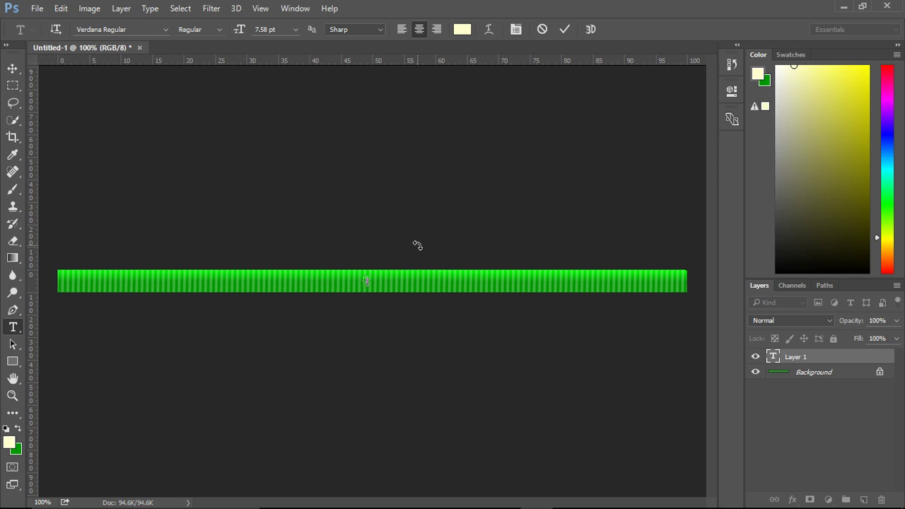
{"action": "left_click", "coordinate": [12, 68]}
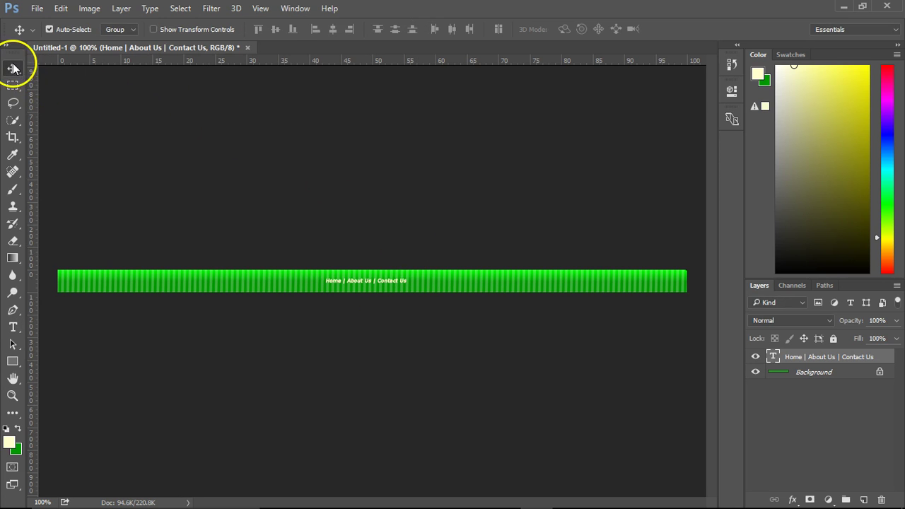
{"action": "key", "text": "ctrl+t"}
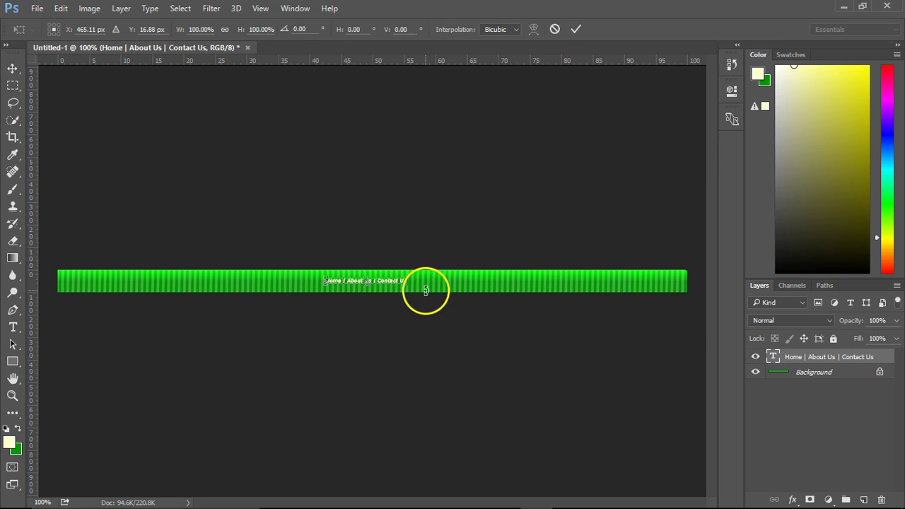
{"action": "left_click_drag", "start_coordinate": [406, 285], "coordinate": [540, 339]}
{"action": "key", "text": "Return"}
{"action": "left_click_drag", "start_coordinate": [506, 284], "coordinate": [645, 275]}
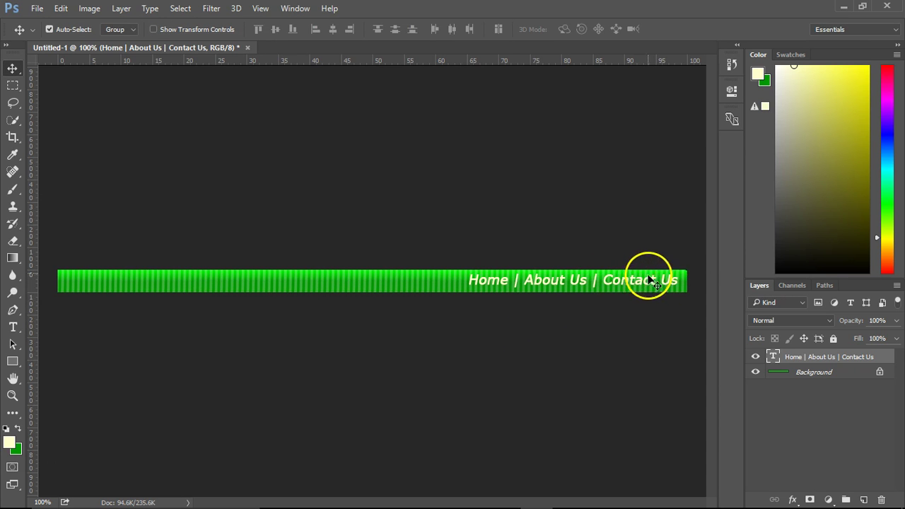
- Remove the faux italic and faux bold styles from the menu text and close the character settings
{"action": "left_click", "coordinate": [13, 327]}
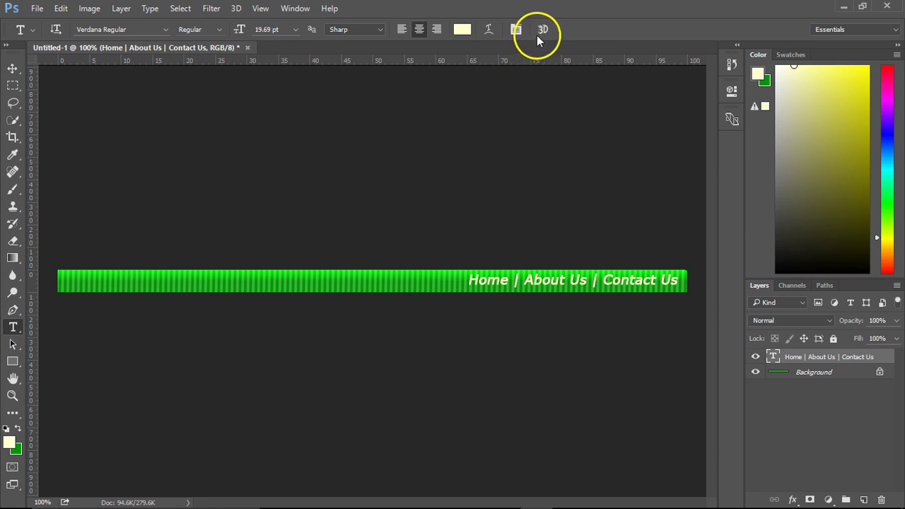
{"action": "left_click", "coordinate": [515, 30]}
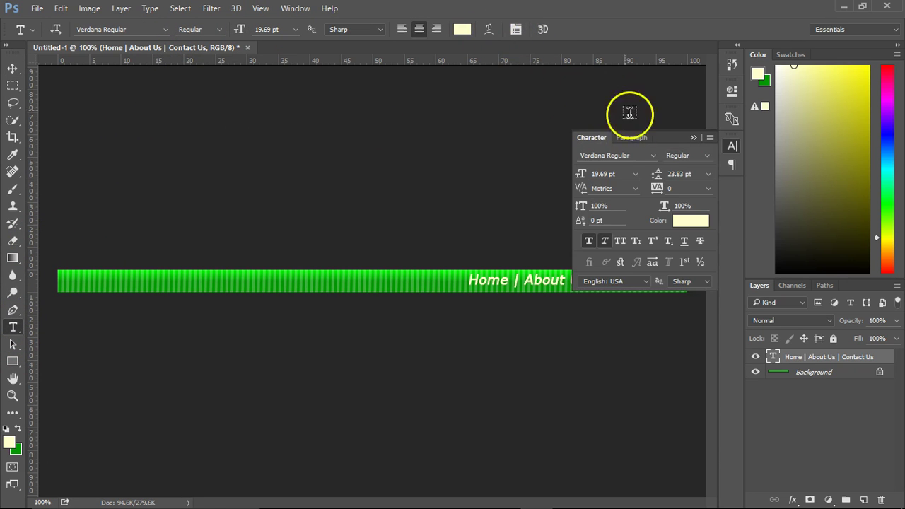
{"action": "left_click_drag", "start_coordinate": [666, 139], "coordinate": [451, 185]}
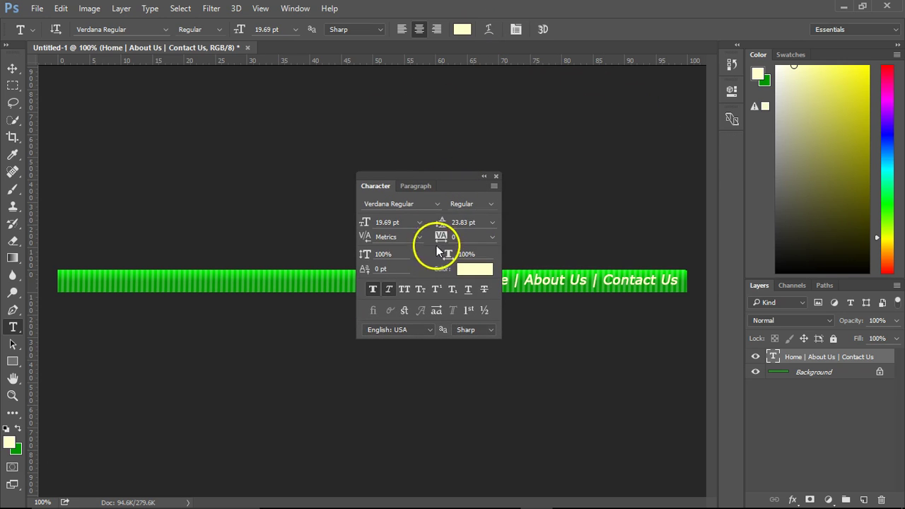
{"action": "left_click", "coordinate": [388, 290]}
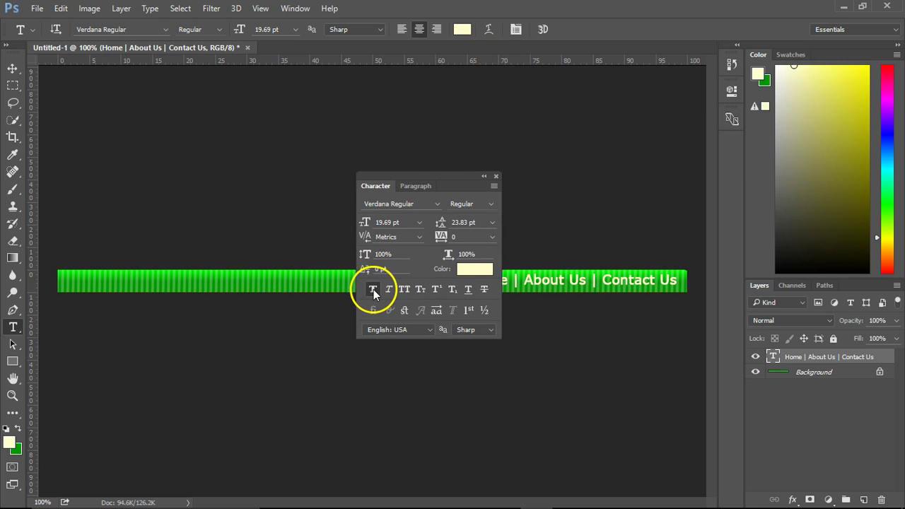
{"action": "left_click", "coordinate": [373, 289]}
{"action": "left_click_drag", "start_coordinate": [453, 176], "coordinate": [274, 181]}
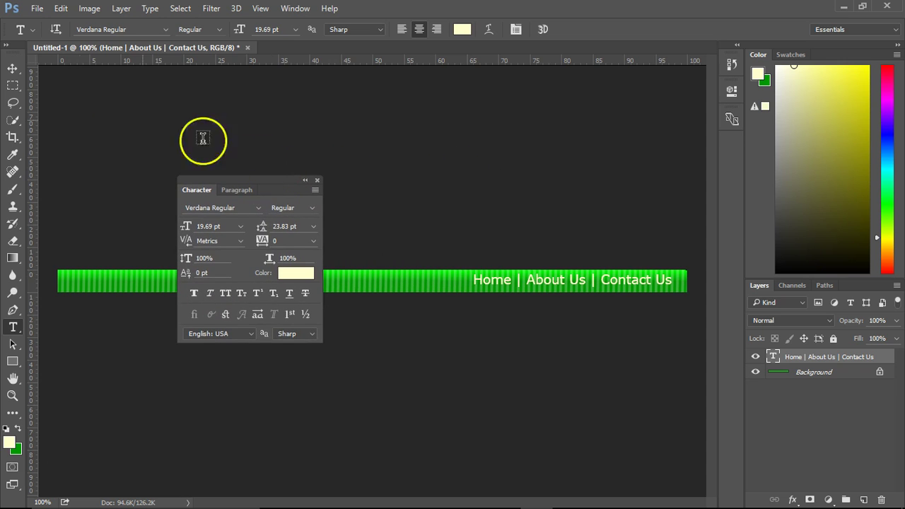
{"action": "left_click", "coordinate": [316, 180]}
- Nudge the menu text down about four pixels on the bar
{"action": "left_click", "coordinate": [13, 68]}
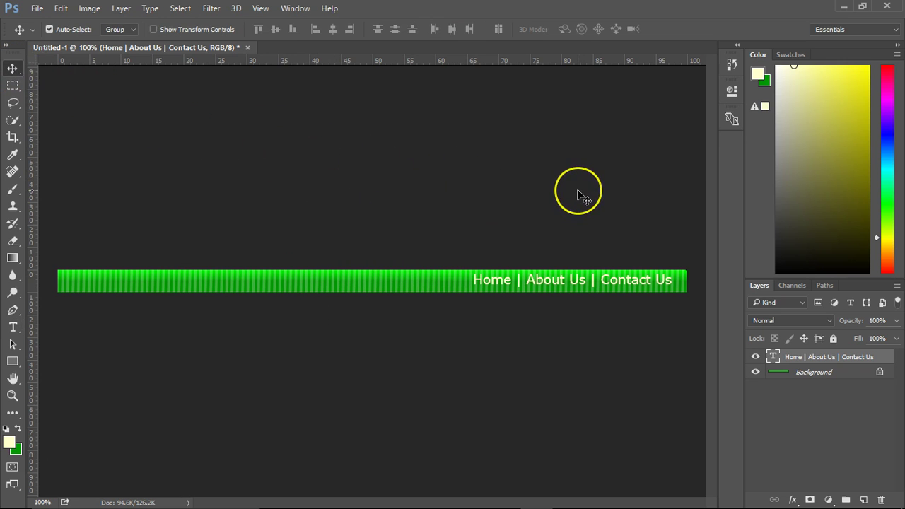
{"action": "key", "text": "Down"}
{"action": "key", "text": "Down"}
{"action": "key", "text": "Down"}
{"action": "key", "text": "Down"}
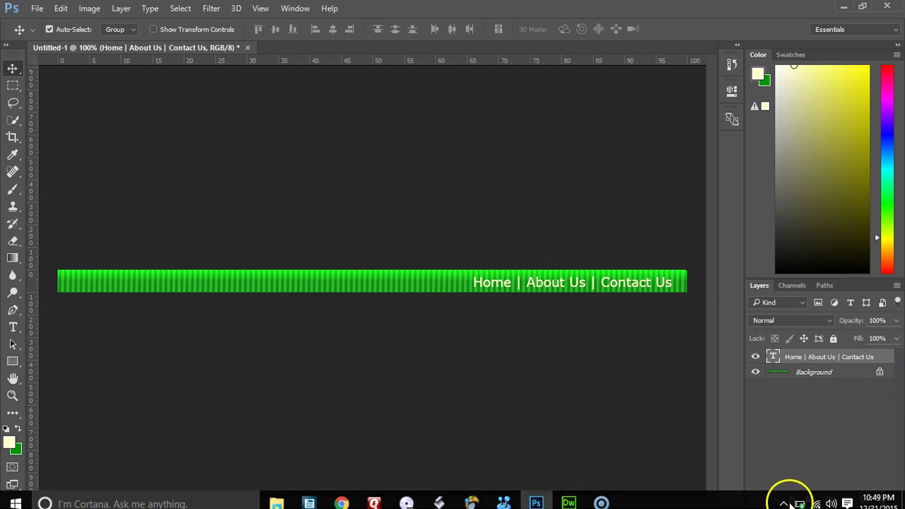
- Add a Bevel & Emboss effect with the Emboss style to the Home | About Us | Contact Us text layer
{"action": "left_click", "coordinate": [792, 499]}
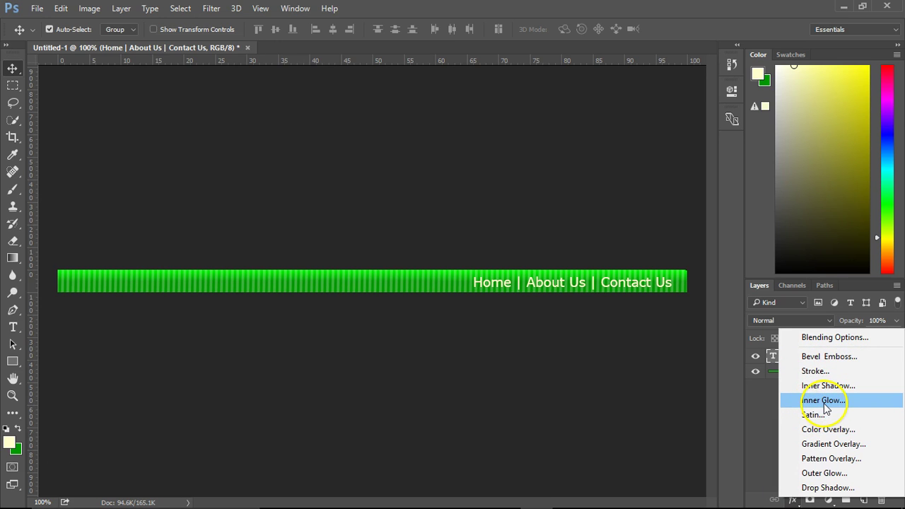
{"action": "left_click", "coordinate": [822, 357]}
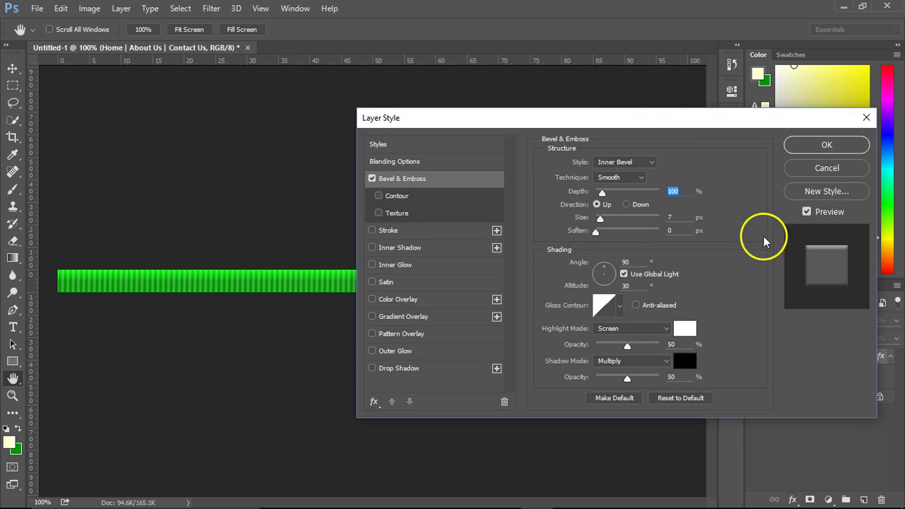
{"action": "left_click_drag", "start_coordinate": [666, 121], "coordinate": [540, 325]}
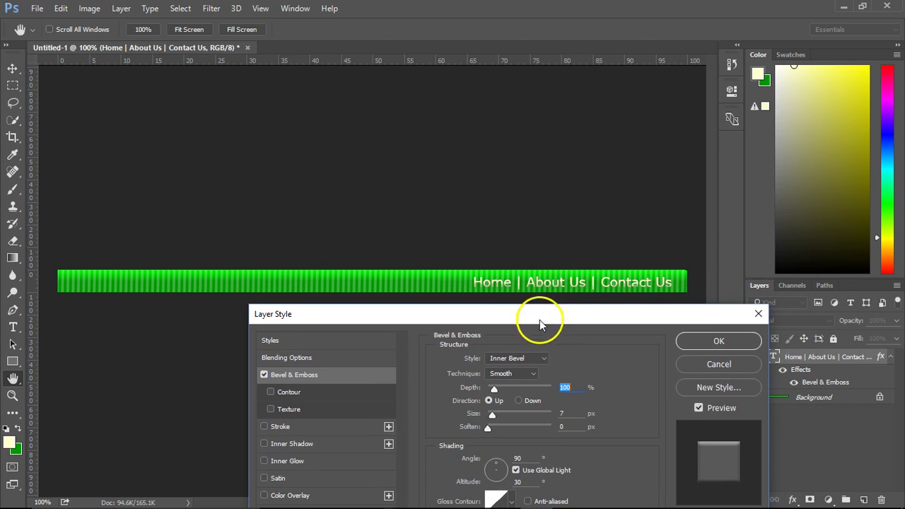
{"action": "left_click", "coordinate": [522, 357]}
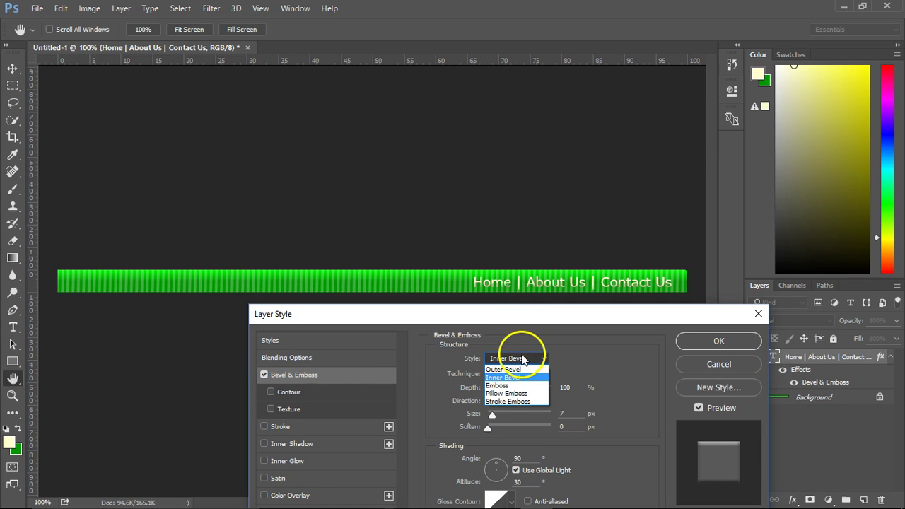
{"action": "left_click", "coordinate": [506, 385]}
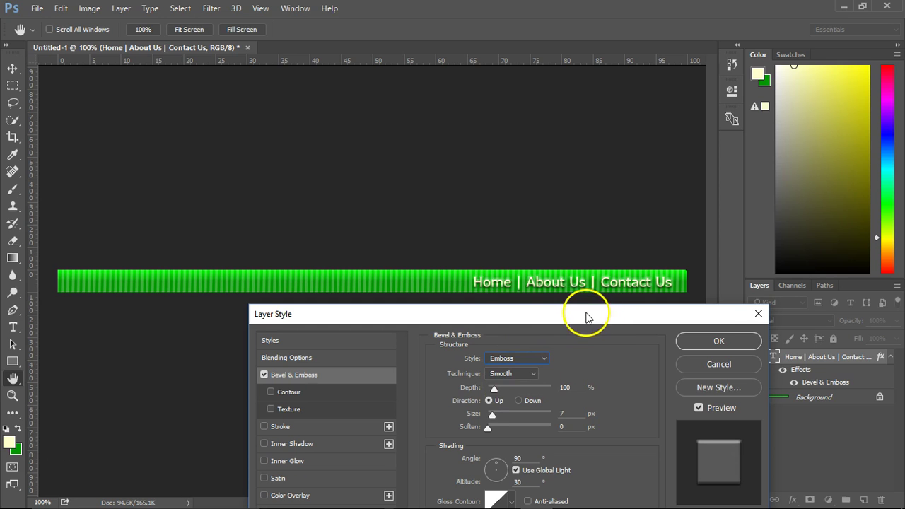
{"action": "left_click", "coordinate": [731, 342]}
- Nudge the embossed menu text up two pixels on the bar
{"action": "key", "text": "v"}
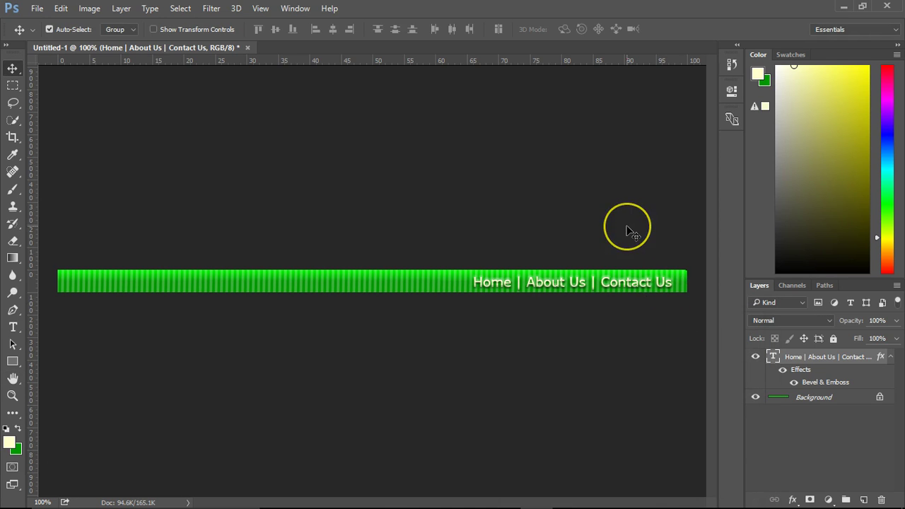
{"action": "key", "text": "Up"}
{"action": "key", "text": "Up"}
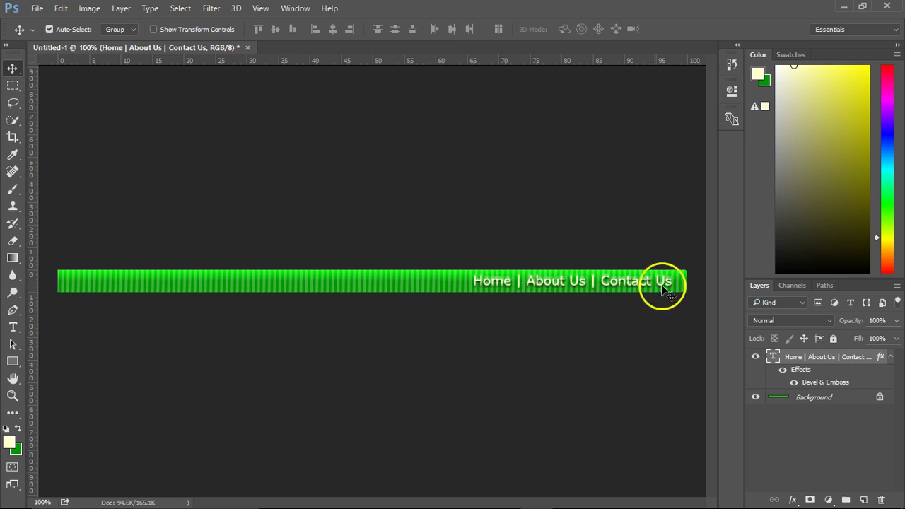
- Set the menu text's Bevel & Emboss shadow opacity to 60% and highlight opacity to 73%
{"action": "double_click", "coordinate": [817, 382]}
{"action": "left_click_drag", "start_coordinate": [509, 62], "coordinate": [176, 45]}
{"action": "left_click_drag", "start_coordinate": [132, 304], "coordinate": [162, 304]}
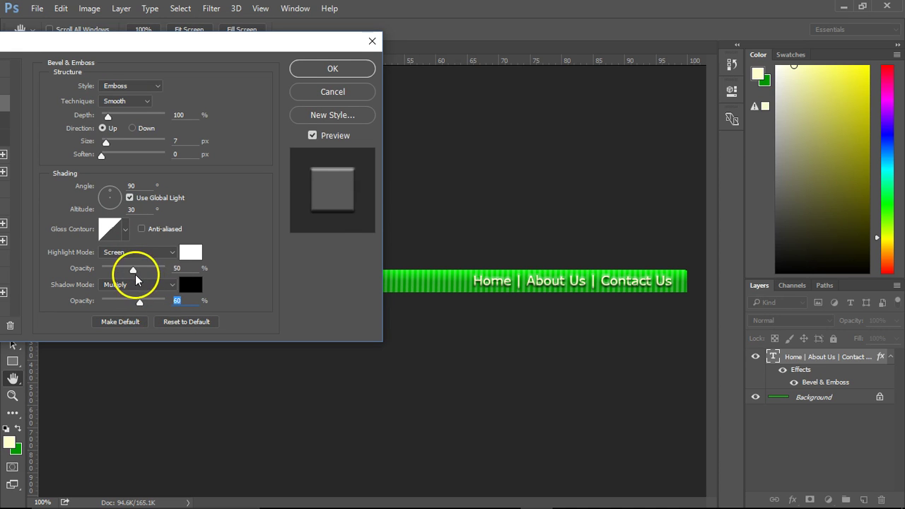
{"action": "mouse_move", "coordinate": [134, 269]}
{"action": "left_mouse_down"}
{"action": "mouse_move", "coordinate": [148, 270]}
{"action": "mouse_move", "coordinate": [106, 273]}
{"action": "mouse_move", "coordinate": [148, 272]}
{"action": "left_mouse_up"}
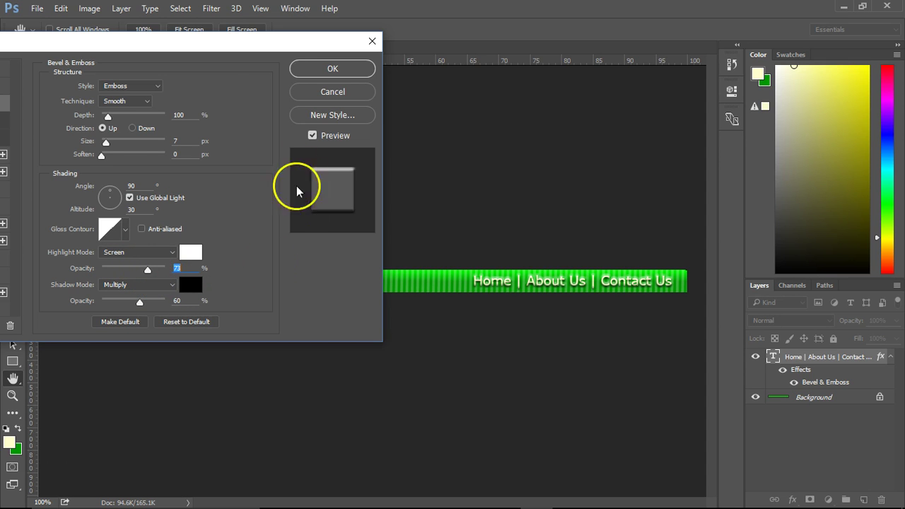
{"action": "left_click_drag", "start_coordinate": [277, 44], "coordinate": [437, 93]}
{"action": "left_click", "coordinate": [479, 118]}
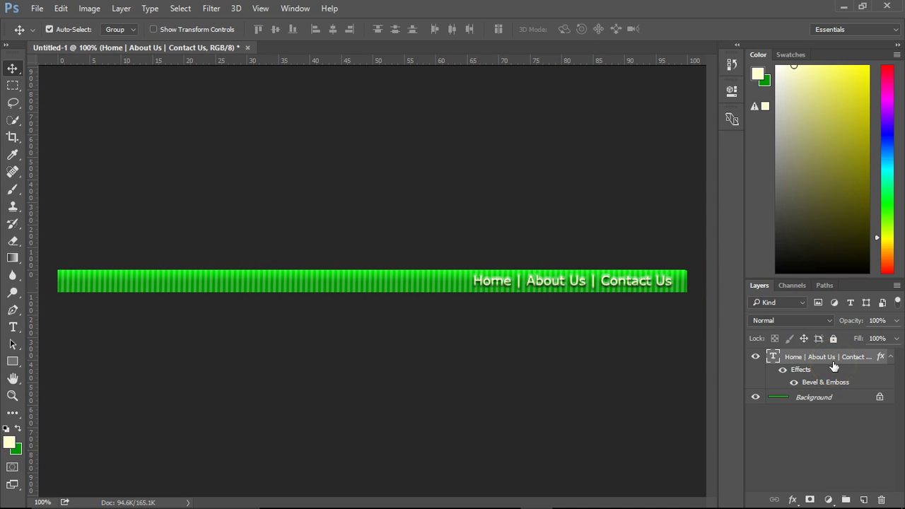
- Duplicate the menu text layer and hide the original
{"action": "key", "text": "ctrl+j"}
{"action": "left_click", "coordinate": [755, 396]}
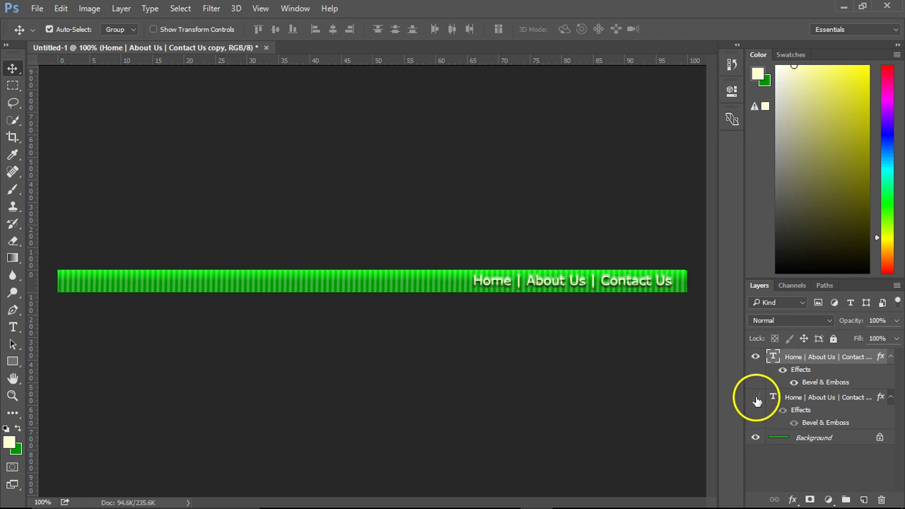
- Set the Bevel & Emboss style of the copied text layer to Pillow Emboss
{"action": "double_click", "coordinate": [815, 383]}
{"action": "left_click_drag", "start_coordinate": [445, 99], "coordinate": [534, 313]}
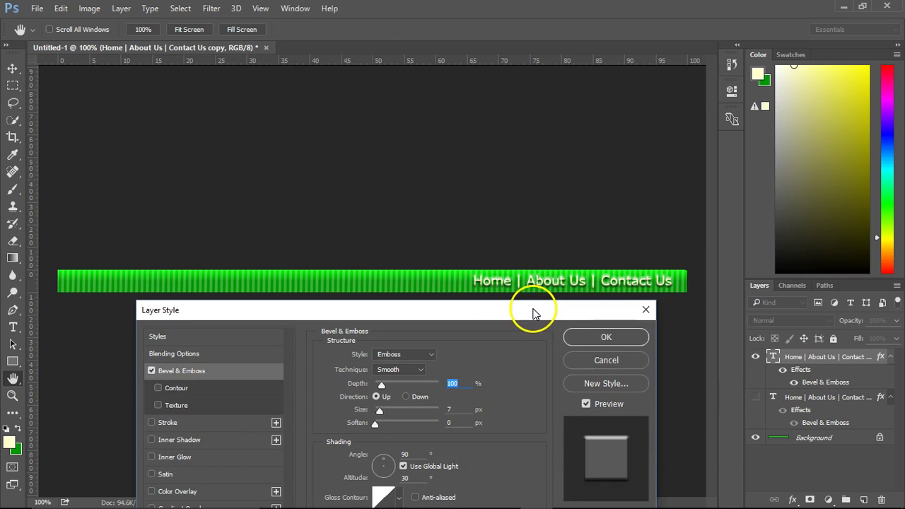
{"action": "left_click", "coordinate": [411, 354]}
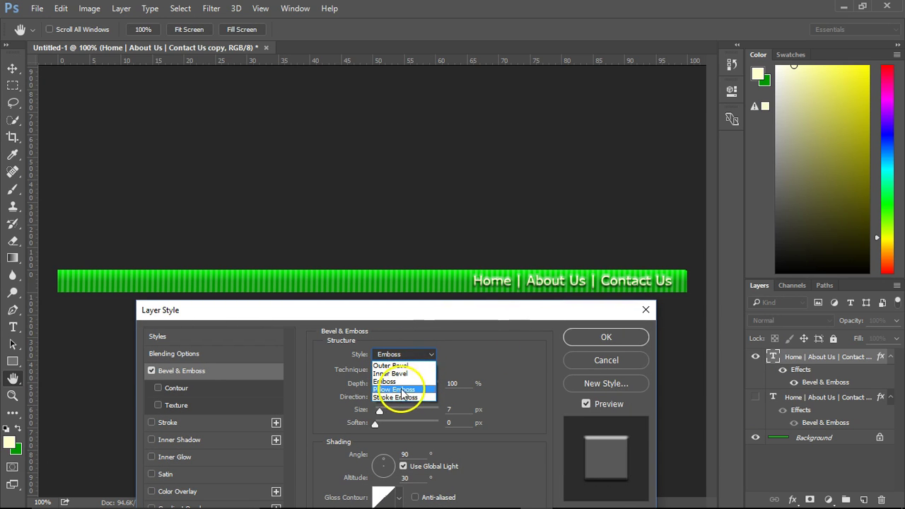
{"action": "left_click", "coordinate": [407, 389]}
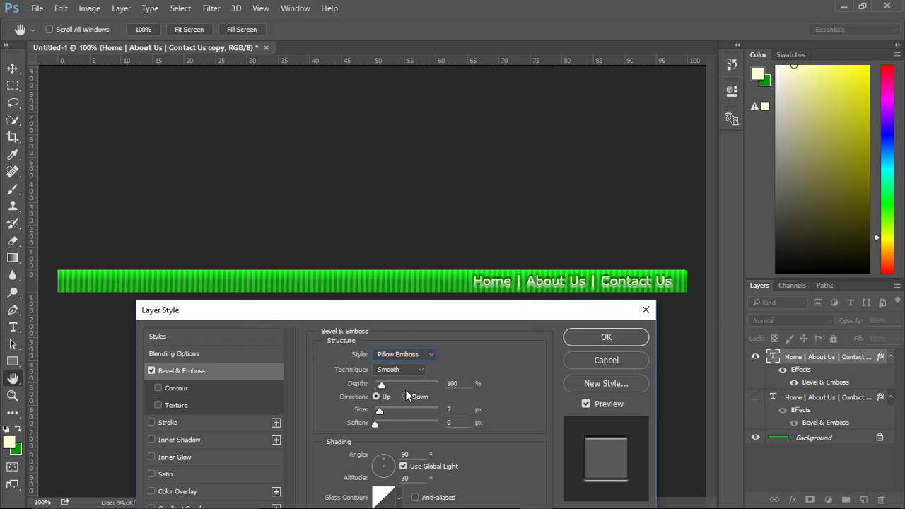
- Compare the Stroke Emboss, Inner Bevel, Outer Bevel and Emboss styles on the copied text, returning to Pillow Emboss
{"action": "left_click", "coordinate": [404, 390]}
{"action": "left_click", "coordinate": [413, 353]}
{"action": "left_click", "coordinate": [403, 397]}
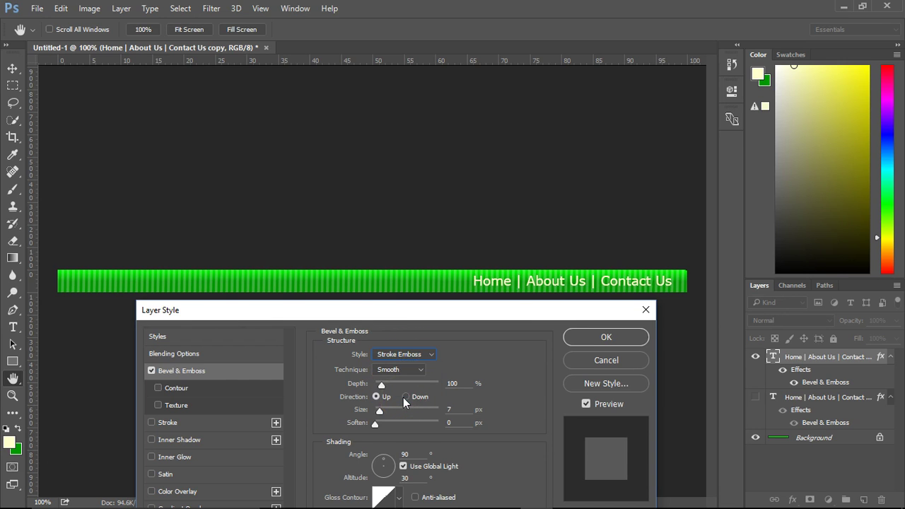
{"action": "left_click", "coordinate": [417, 357]}
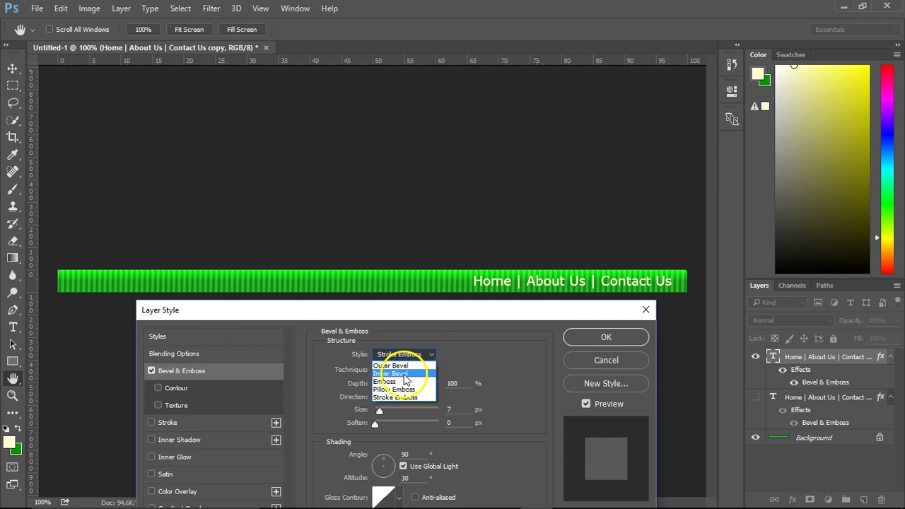
{"action": "left_click", "coordinate": [404, 373]}
{"action": "left_click", "coordinate": [407, 357]}
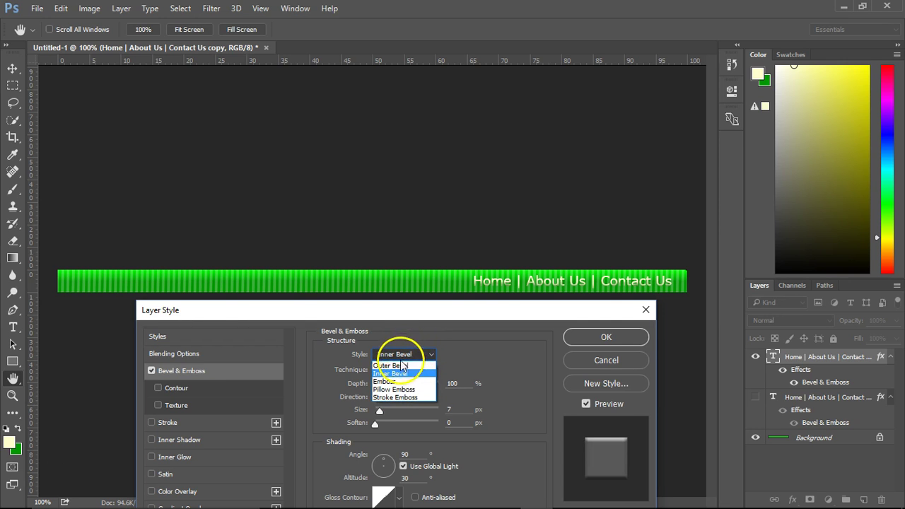
{"action": "left_click", "coordinate": [404, 364]}
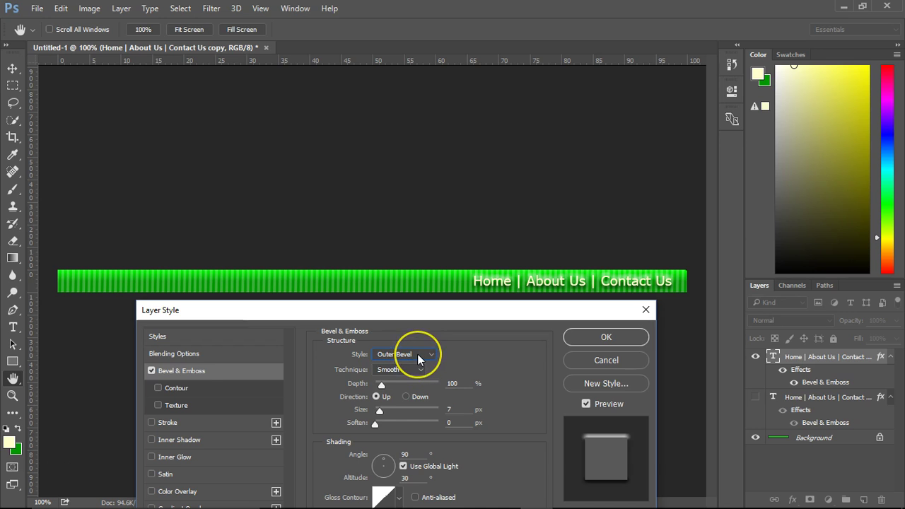
{"action": "left_click", "coordinate": [418, 354]}
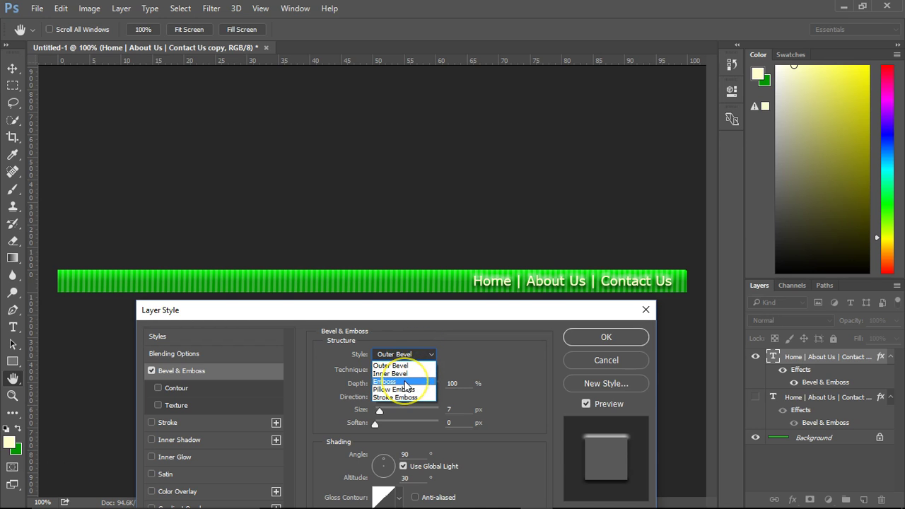
{"action": "left_click", "coordinate": [404, 381]}
{"action": "left_click", "coordinate": [406, 357]}
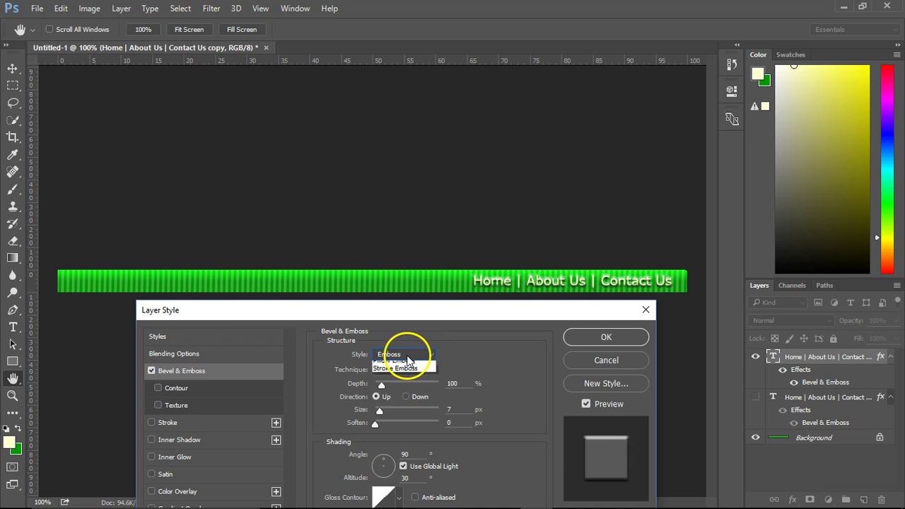
{"action": "left_click", "coordinate": [407, 365]}
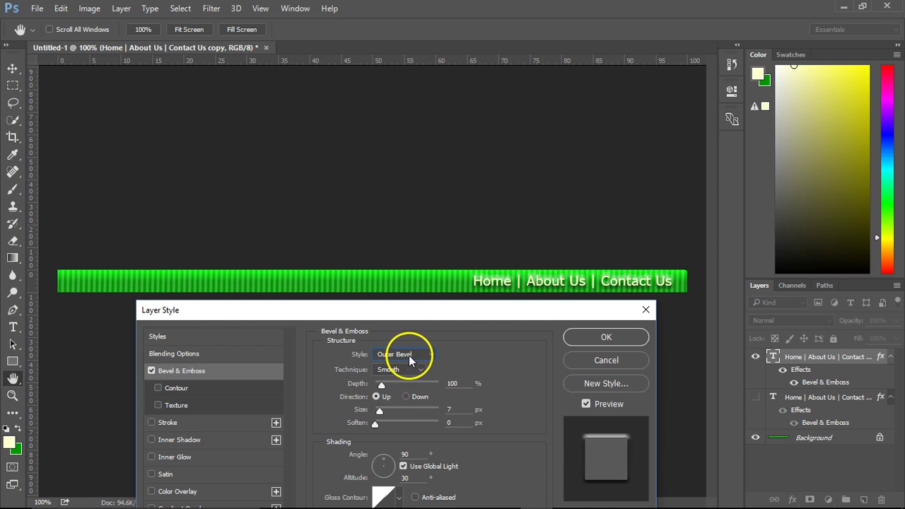
{"action": "left_click", "coordinate": [409, 355]}
{"action": "left_click", "coordinate": [405, 382]}
{"action": "left_click", "coordinate": [405, 357]}
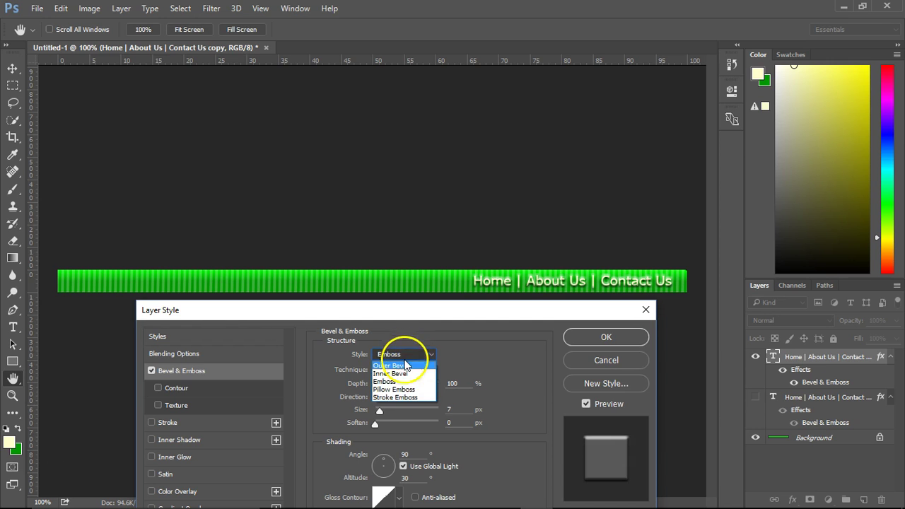
{"action": "left_click", "coordinate": [405, 389]}
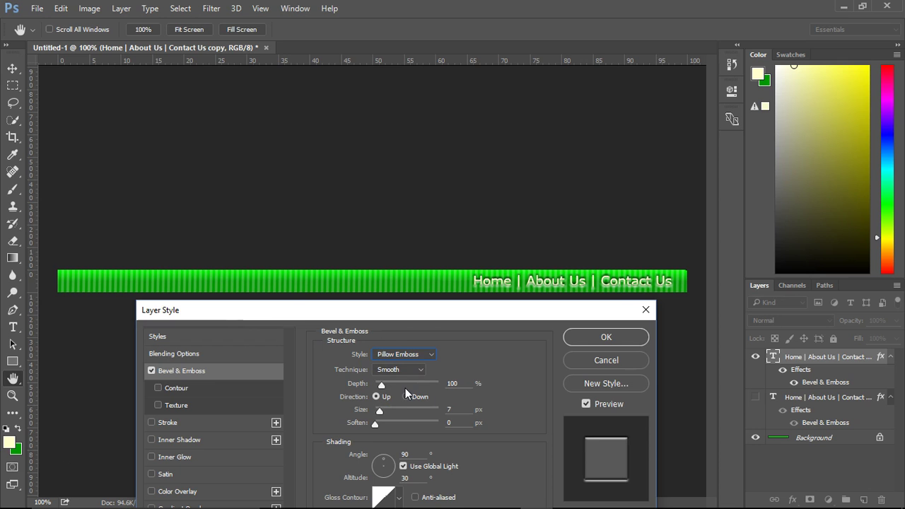
- Set the copied text's bevel shadow opacity to 48% and highlight opacity to 59%, and apply the layer style
{"action": "left_click_drag", "start_coordinate": [489, 322], "coordinate": [195, 115]}
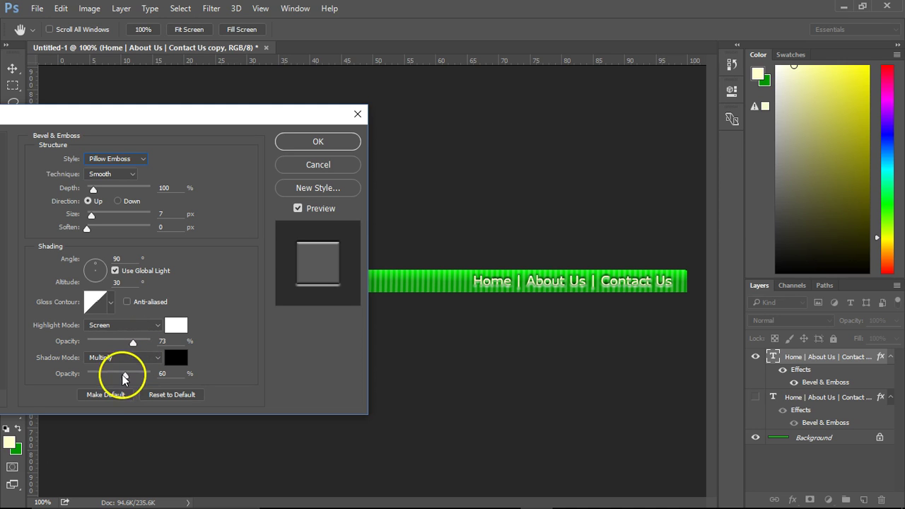
{"action": "left_click_drag", "start_coordinate": [125, 375], "coordinate": [118, 378]}
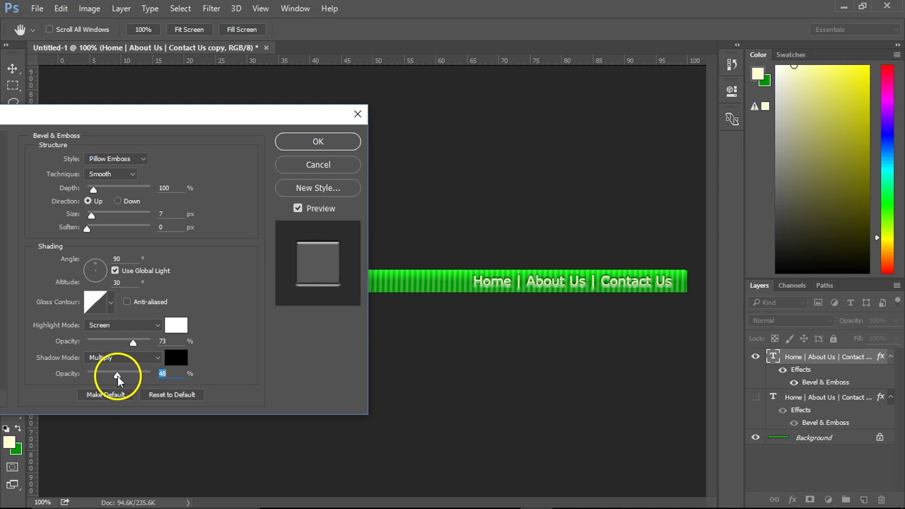
{"action": "mouse_move", "coordinate": [135, 345]}
{"action": "left_mouse_down"}
{"action": "mouse_move", "coordinate": [117, 349]}
{"action": "mouse_move", "coordinate": [125, 351]}
{"action": "left_mouse_up"}
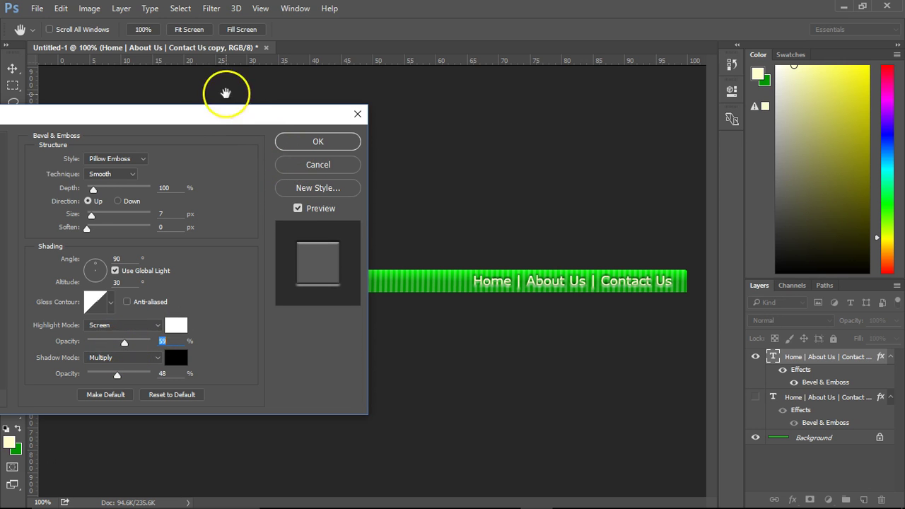
{"action": "left_click_drag", "start_coordinate": [221, 116], "coordinate": [436, 127]}
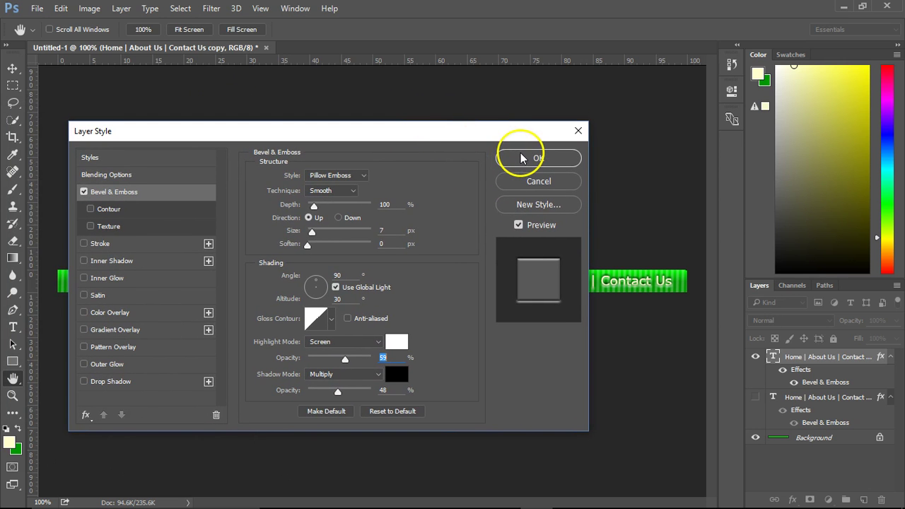
{"action": "left_click", "coordinate": [522, 160]}
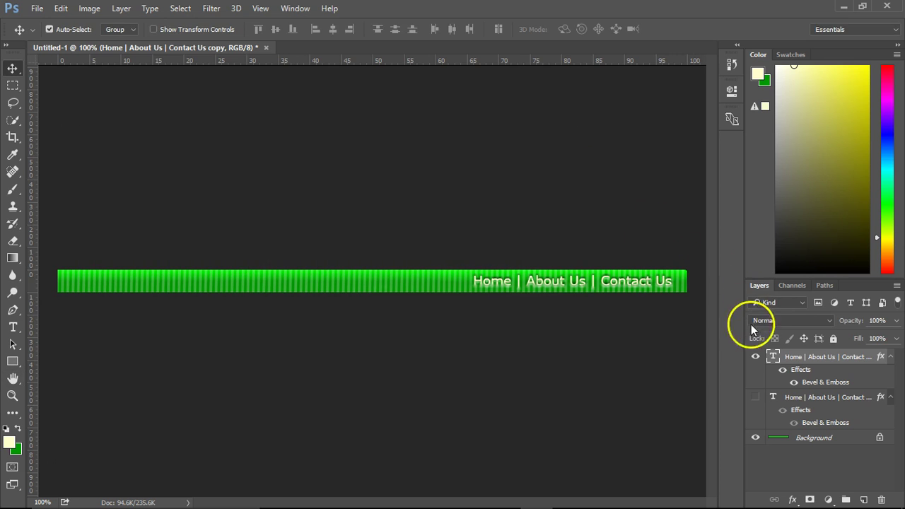
- Hide the Pillow Emboss text copy and show the original embossed text layer
{"action": "left_click", "coordinate": [755, 357]}
{"action": "left_click", "coordinate": [754, 397]}
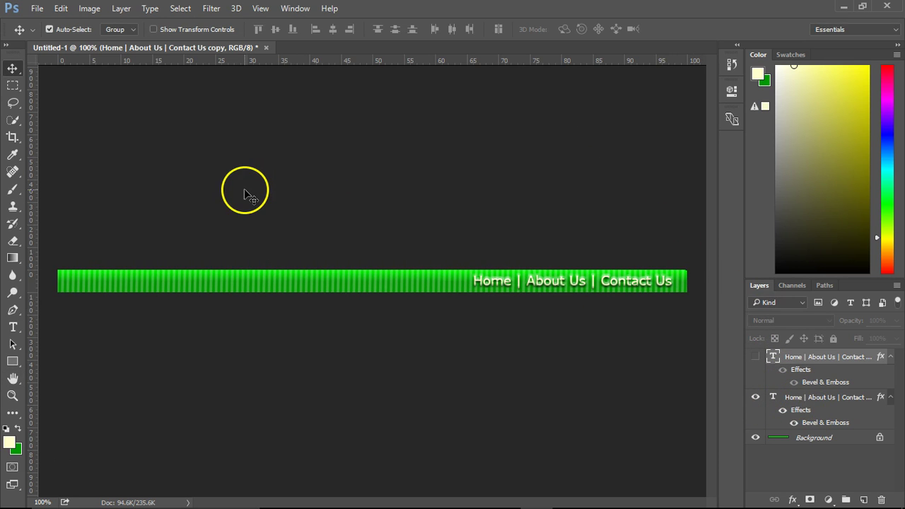
- Begin saving the document as nav.psd in Photoshop format and browse to the Dreamweaver folder inside websites
{"action": "left_click", "coordinate": [37, 8]}
{"action": "left_click", "coordinate": [71, 154]}
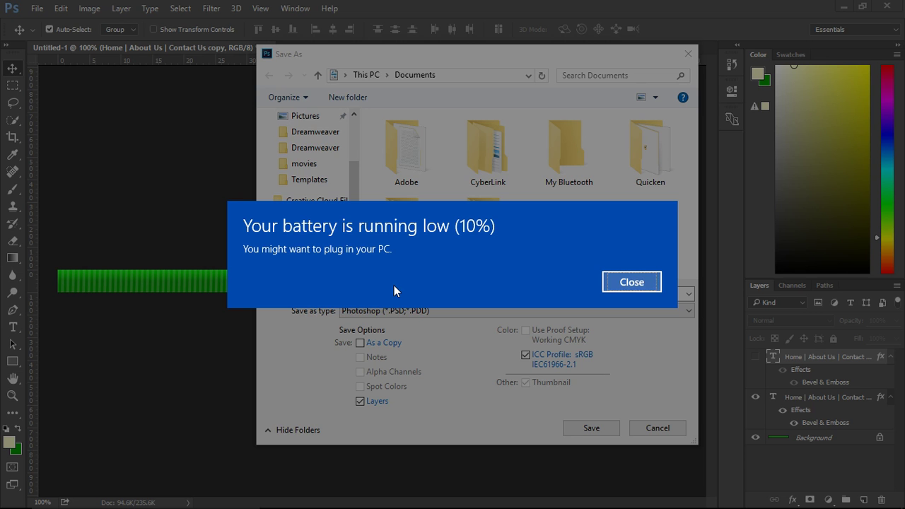
{"action": "left_click", "coordinate": [394, 285]}
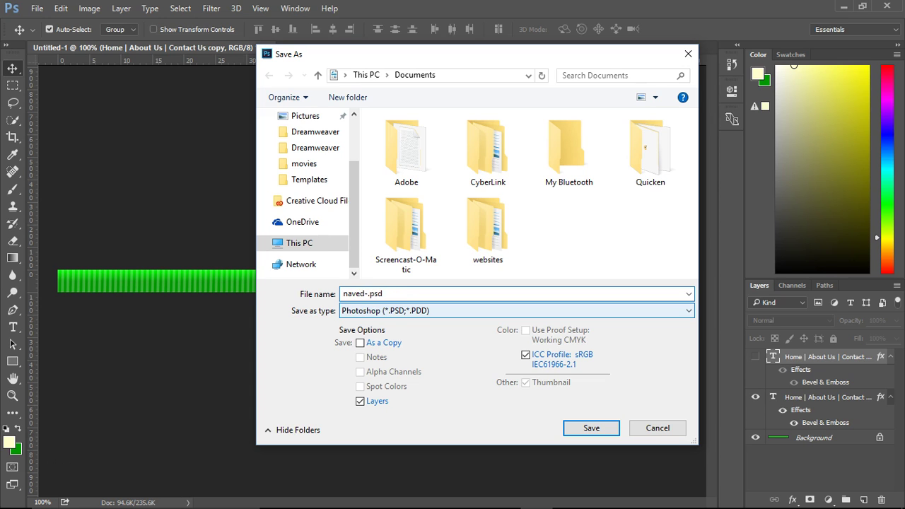
{"action": "double_click", "coordinate": [486, 229]}
{"action": "double_click", "coordinate": [413, 135]}
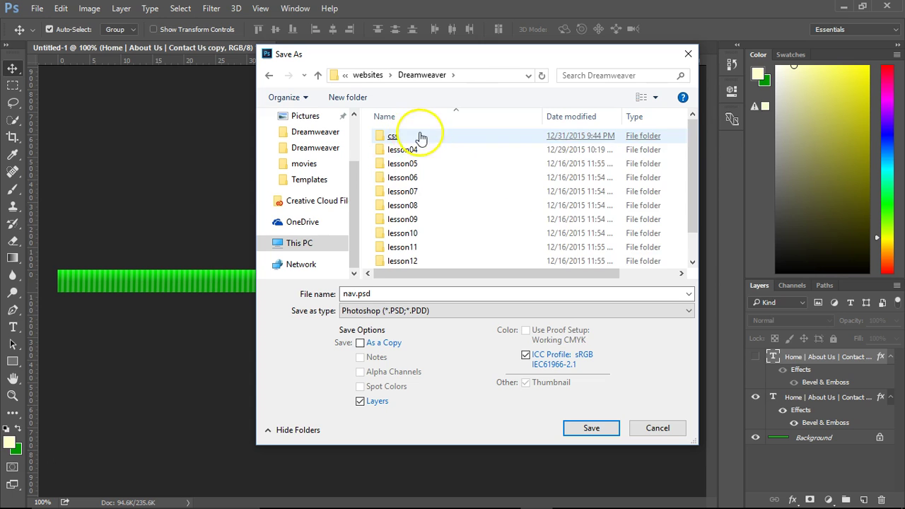
- Create a new folder named original_images inside the Dreamweaver folder while saving the document
{"action": "scroll", "coordinate": [537, 212], "scroll_direction": "down", "scroll_amount": 2}
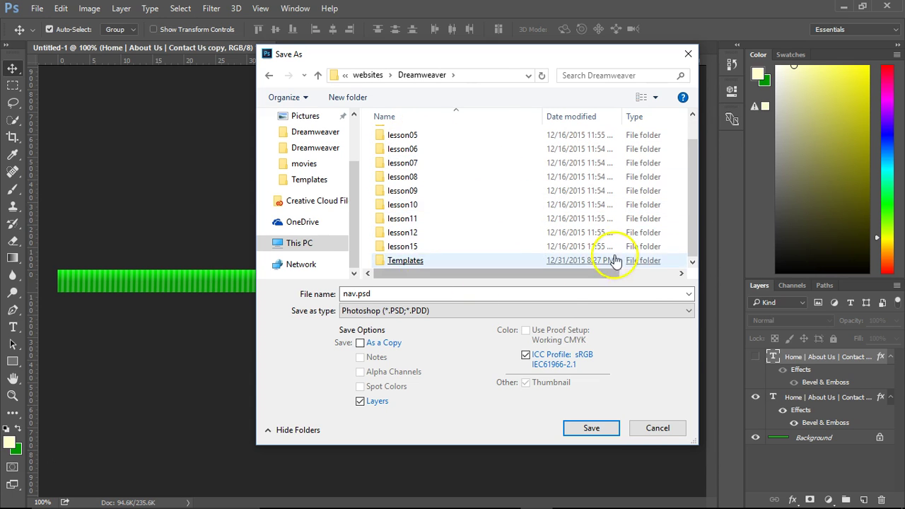
{"action": "left_click_drag", "start_coordinate": [695, 446], "coordinate": [696, 490]}
{"action": "right_click", "coordinate": [412, 311]}
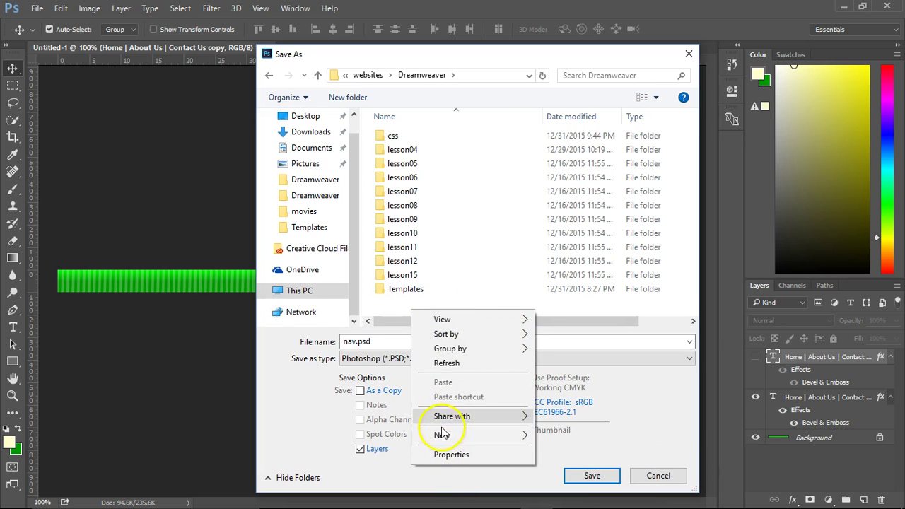
{"action": "left_click", "coordinate": [317, 431]}
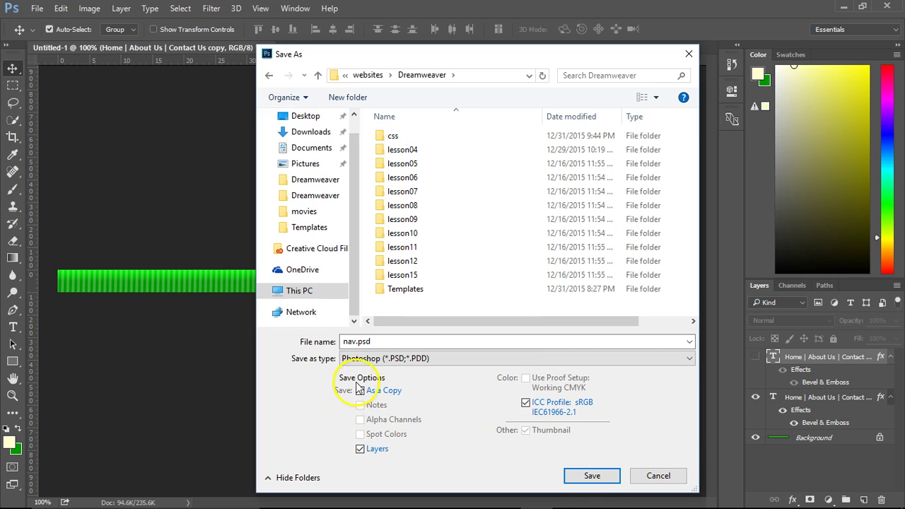
{"action": "right_click", "coordinate": [419, 311]}
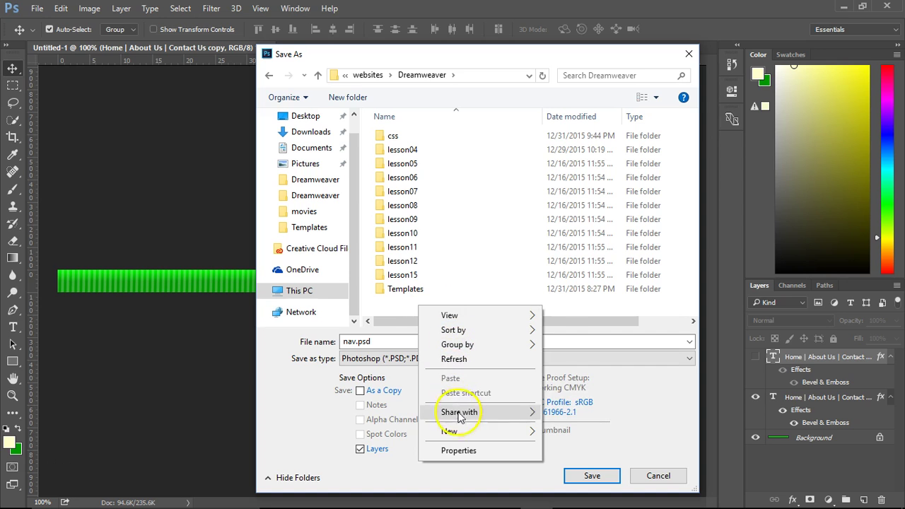
{"action": "mouse_move", "coordinate": [453, 432]}
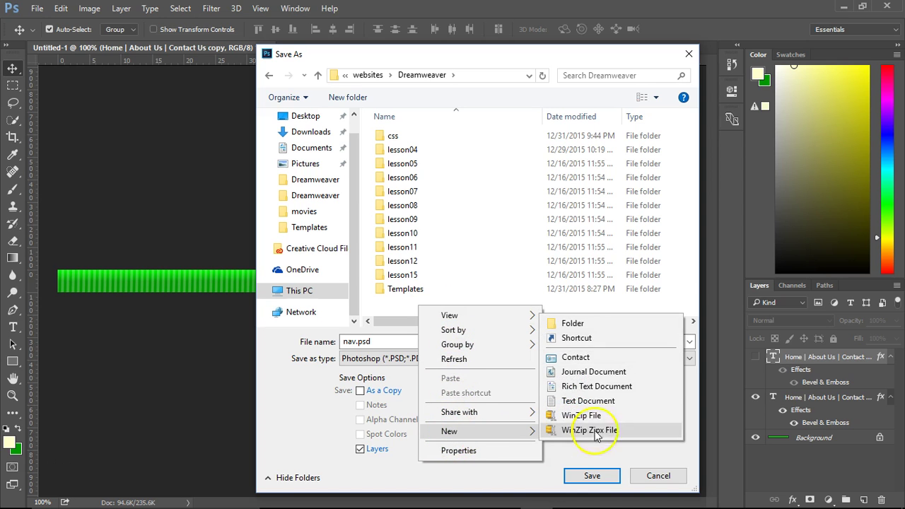
{"action": "left_click", "coordinate": [576, 324]}
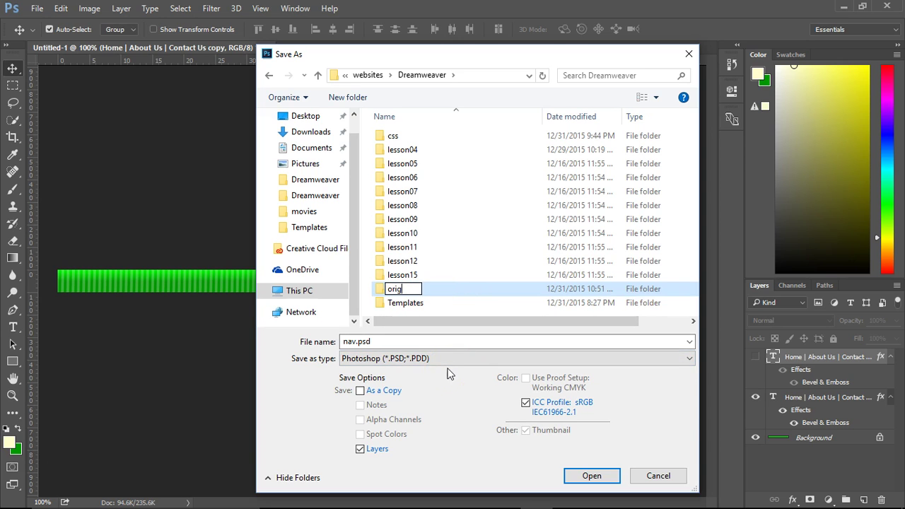
{"action": "type", "text": "original_images"}
{"action": "key", "text": "Return"}
- Save nav.psd in the original_images folder in Photoshop format with Maximize Compatibility on
{"action": "double_click", "coordinate": [417, 288]}
{"action": "left_click", "coordinate": [592, 475]}
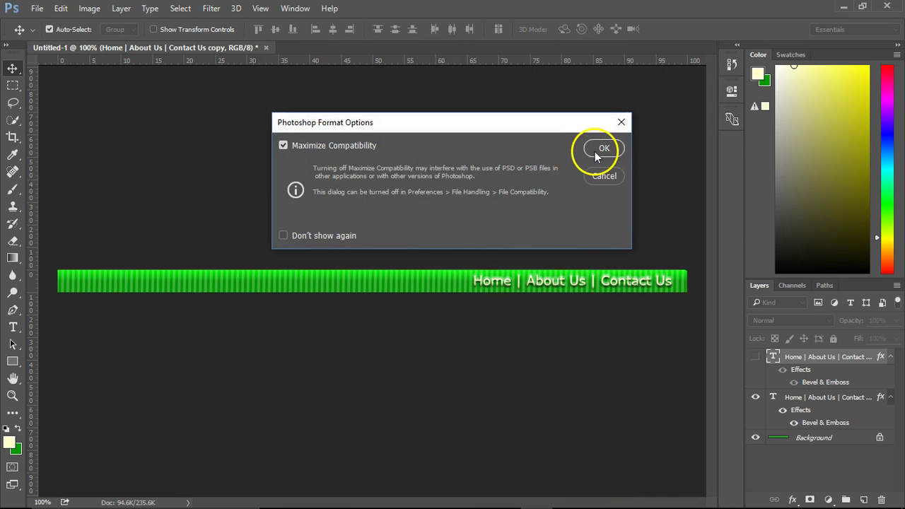
{"action": "left_click", "coordinate": [601, 149]}
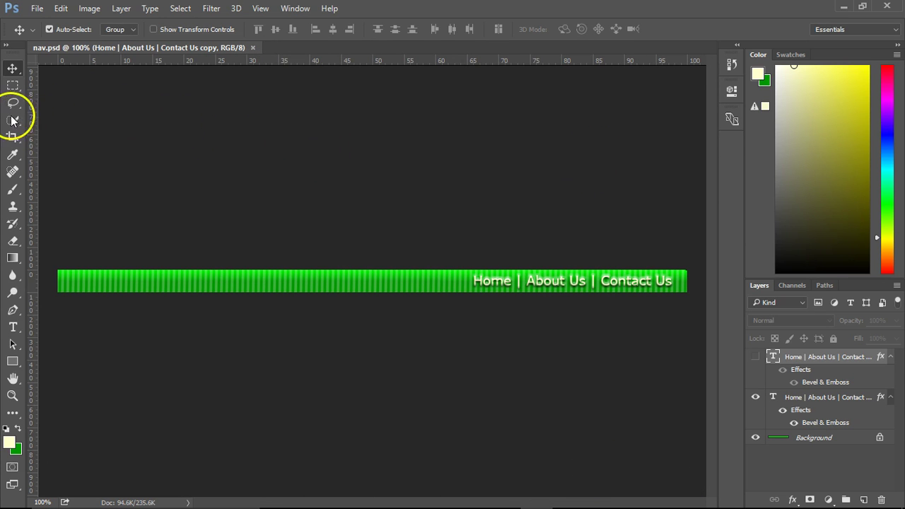
- Bring up the choice of crop and slice tools for the navigation bar
{"action": "left_click", "coordinate": [13, 137]}
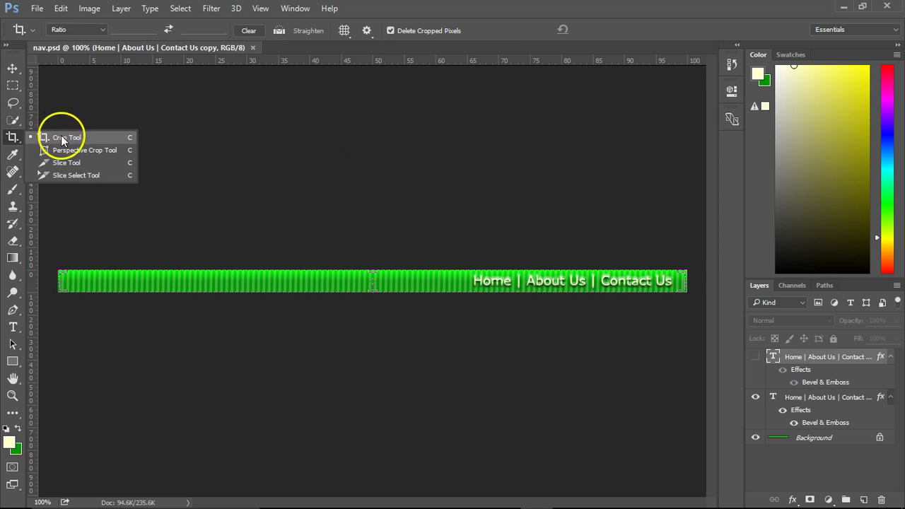
- Draw a full-height slice around the Home link in the navigation bar with the Slice tool
{"action": "left_click", "coordinate": [61, 162]}
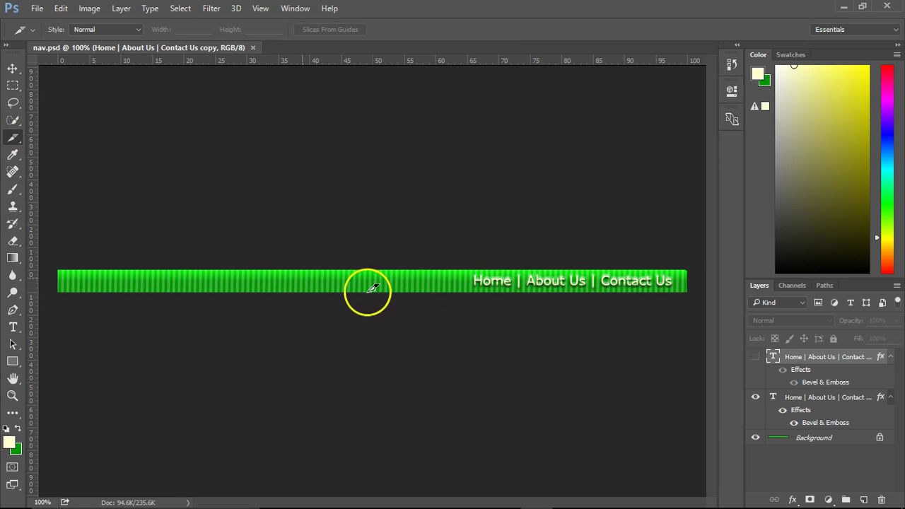
{"action": "left_click", "coordinate": [486, 289], "text": "ctrl"}
{"action": "left_click", "coordinate": [485, 289], "text": "ctrl"}
{"action": "left_click_drag", "start_coordinate": [489, 292], "coordinate": [296, 273]}
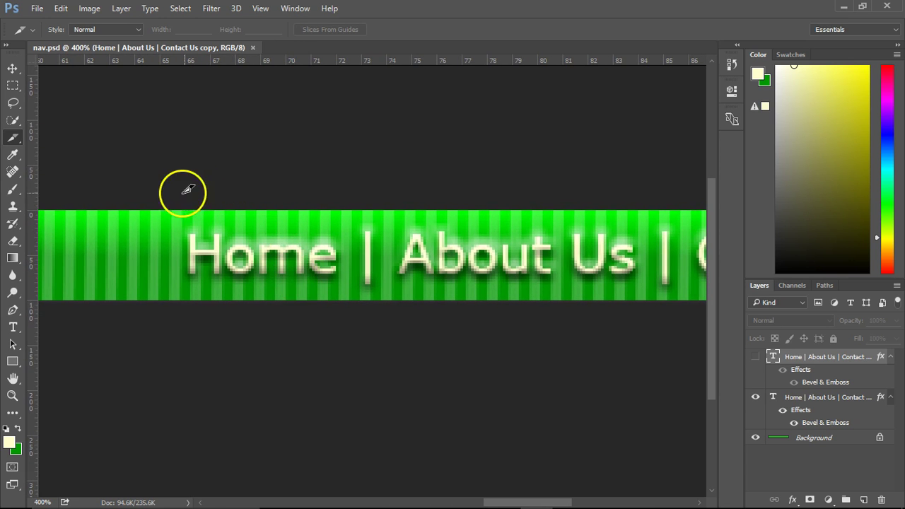
{"action": "left_click_drag", "start_coordinate": [169, 203], "coordinate": [349, 352]}
- Draw full-height slices around the About Us and Contact Us links, widening the About Us slice slightly toward the divider
{"action": "left_click_drag", "start_coordinate": [392, 203], "coordinate": [652, 353]}
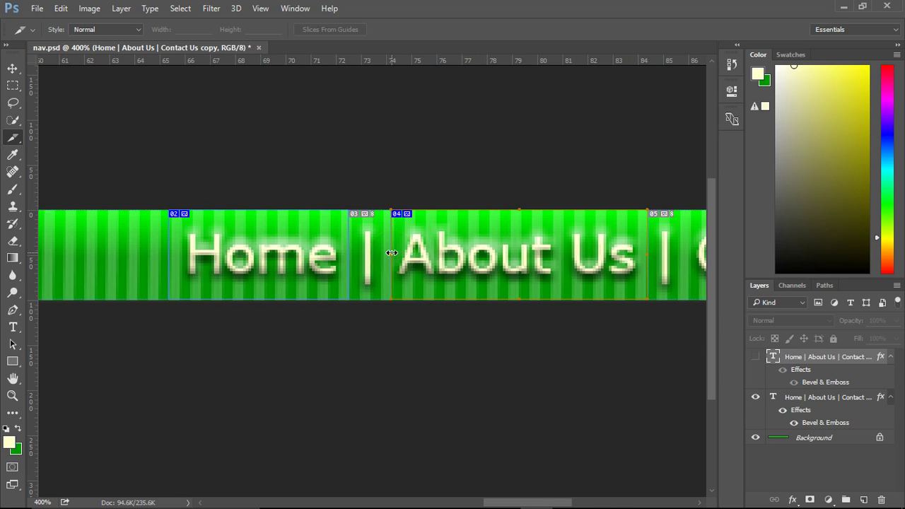
{"action": "left_click_drag", "start_coordinate": [391, 252], "coordinate": [386, 251]}
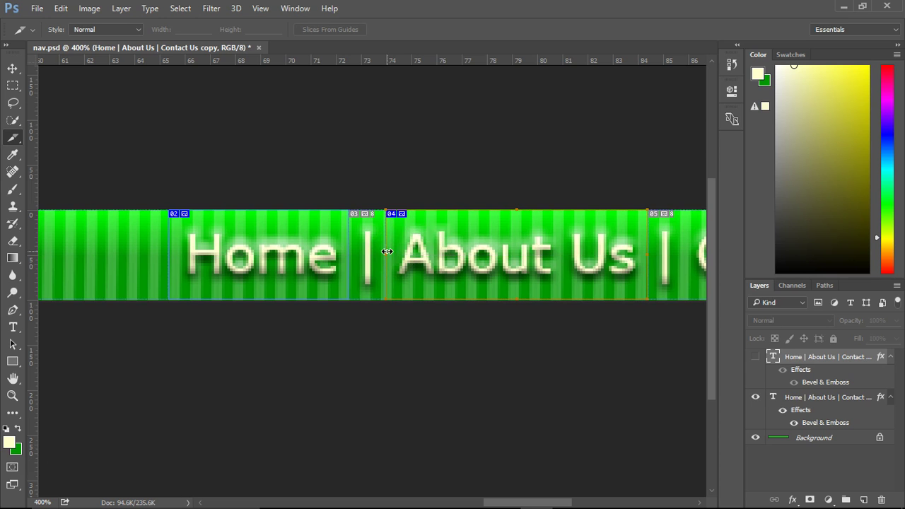
{"action": "left_click_drag", "start_coordinate": [582, 263], "coordinate": [228, 257]}
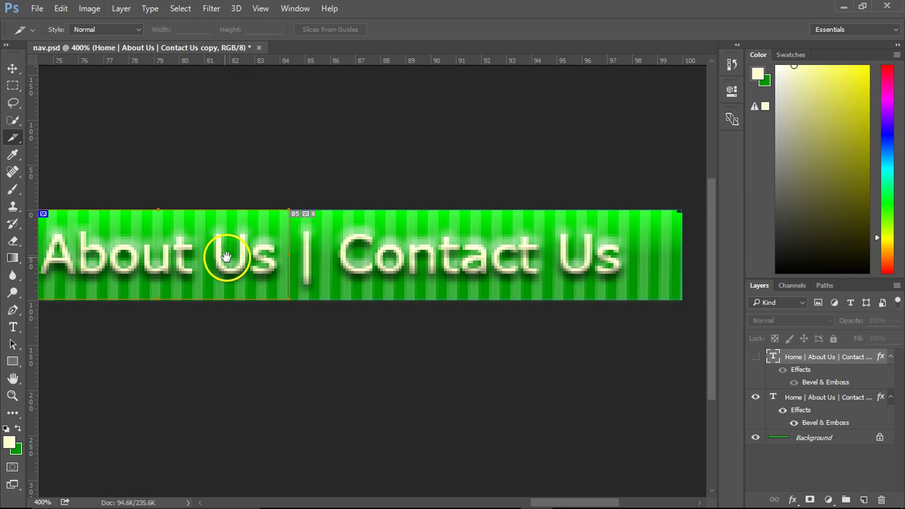
{"action": "left_click_drag", "start_coordinate": [330, 204], "coordinate": [684, 351]}
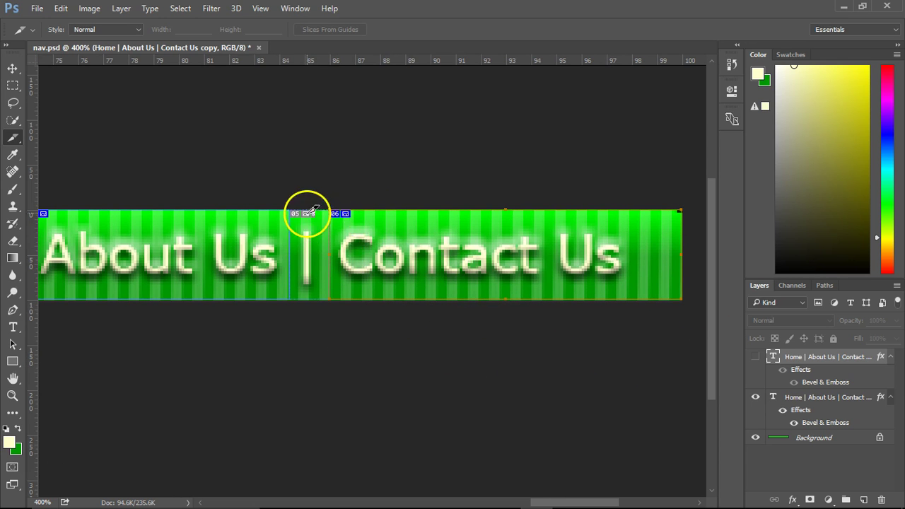
- Set up a Save for Web export with all slices selected, as JPEG at quality 73
{"action": "left_click_drag", "start_coordinate": [244, 238], "coordinate": [514, 236]}
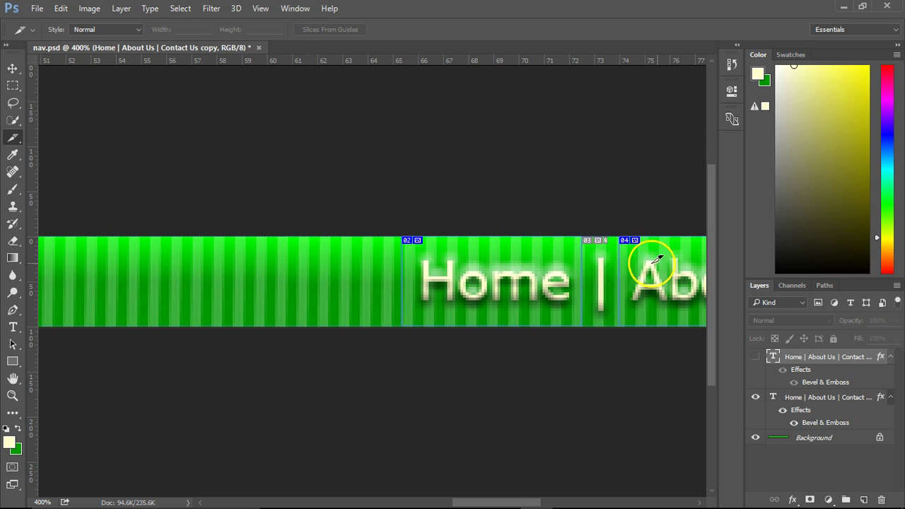
{"action": "left_click_drag", "start_coordinate": [666, 263], "coordinate": [30, 247]}
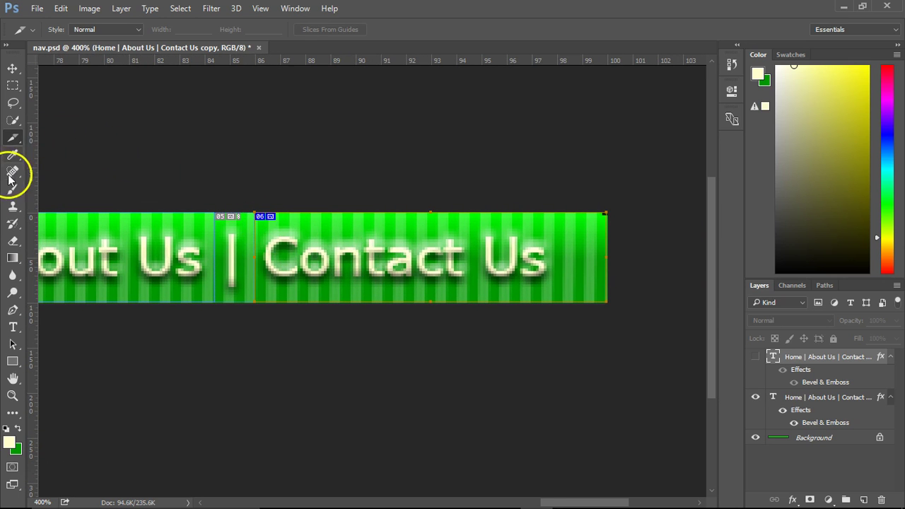
{"action": "double_click", "coordinate": [12, 395]}
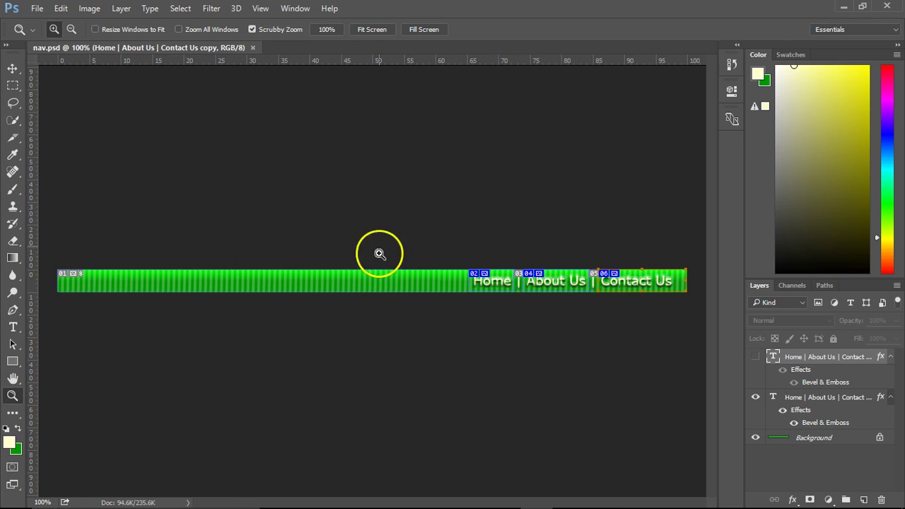
{"action": "left_click", "coordinate": [37, 8]}
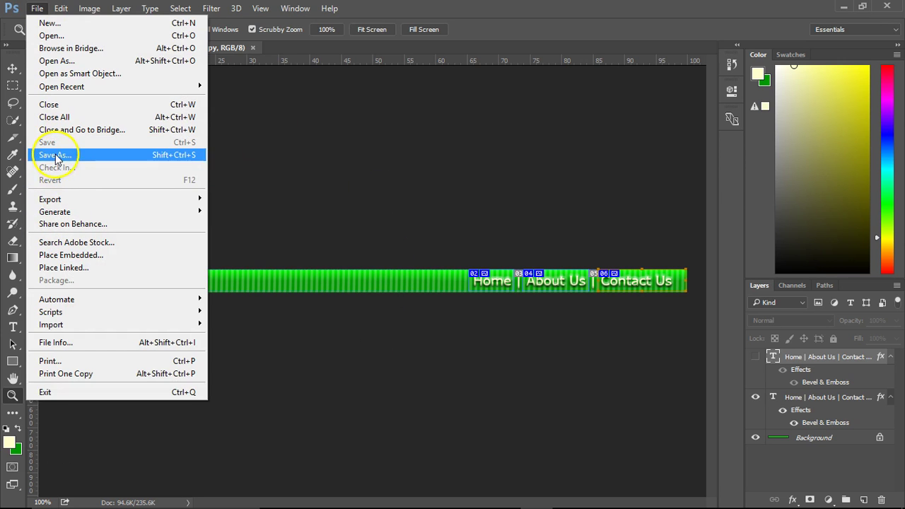
{"action": "mouse_move", "coordinate": [61, 198]}
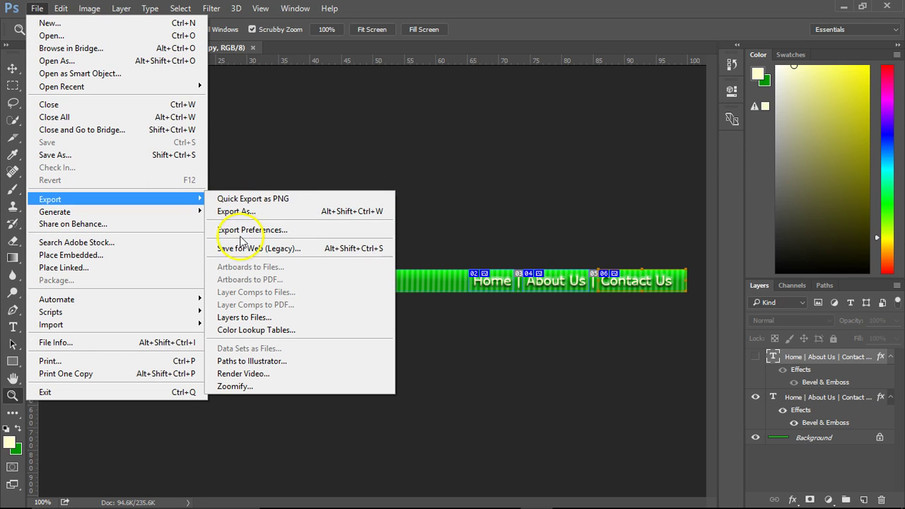
{"action": "left_click", "coordinate": [239, 249]}
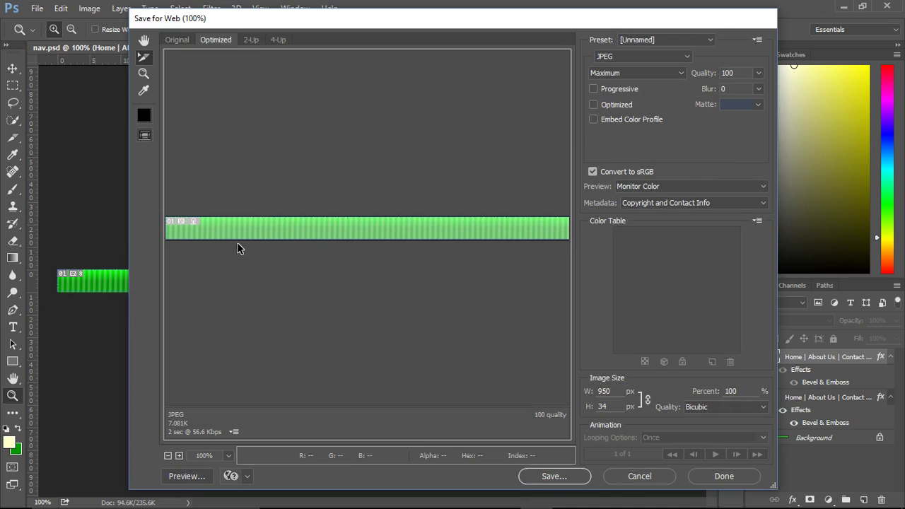
{"action": "left_click_drag", "start_coordinate": [321, 180], "coordinate": [575, 293]}
{"action": "left_click_drag", "start_coordinate": [657, 297], "coordinate": [578, 273]}
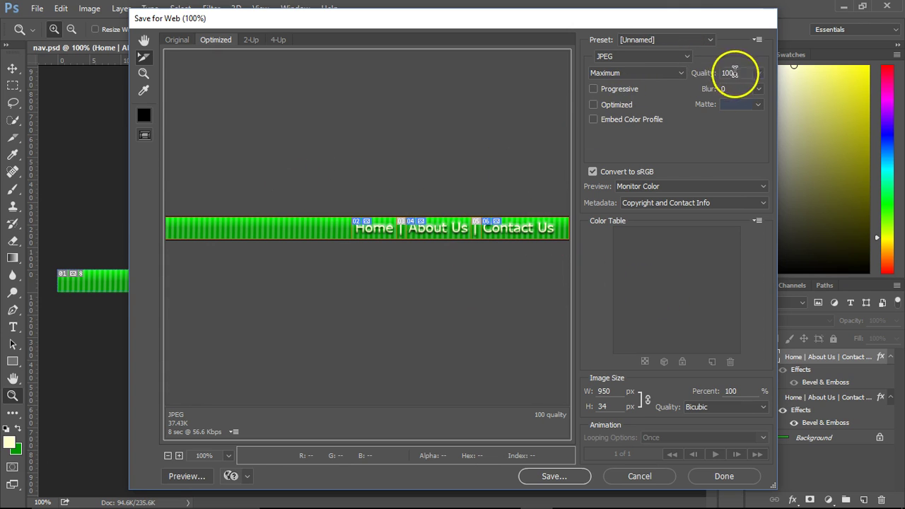
{"action": "left_click_drag", "start_coordinate": [740, 92], "coordinate": [741, 89]}
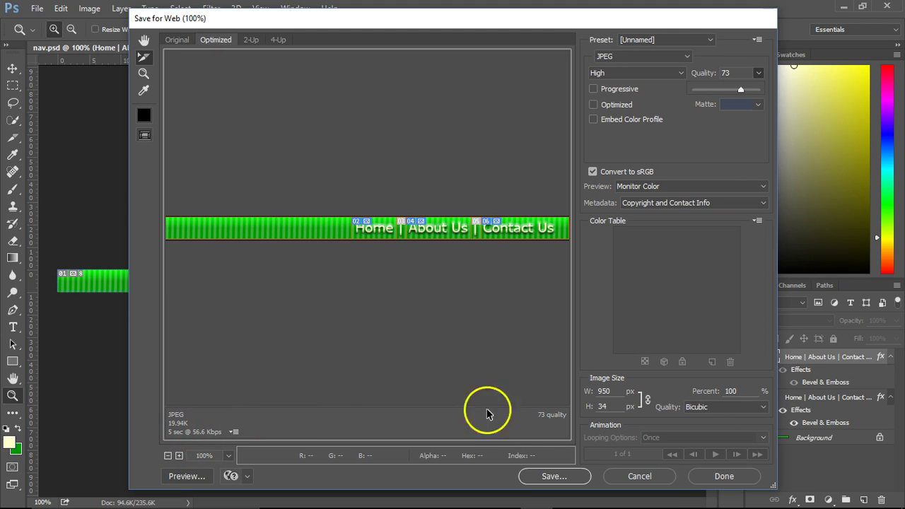
- Start saving the optimized slices and choose the Documents/websites/Dreamweaver folder as the destination
{"action": "left_click", "coordinate": [554, 476]}
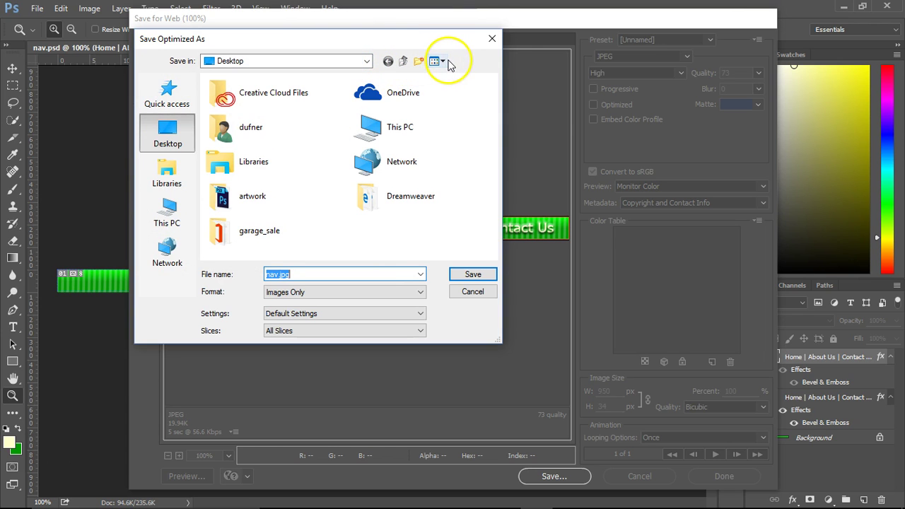
{"action": "left_click", "coordinate": [444, 63]}
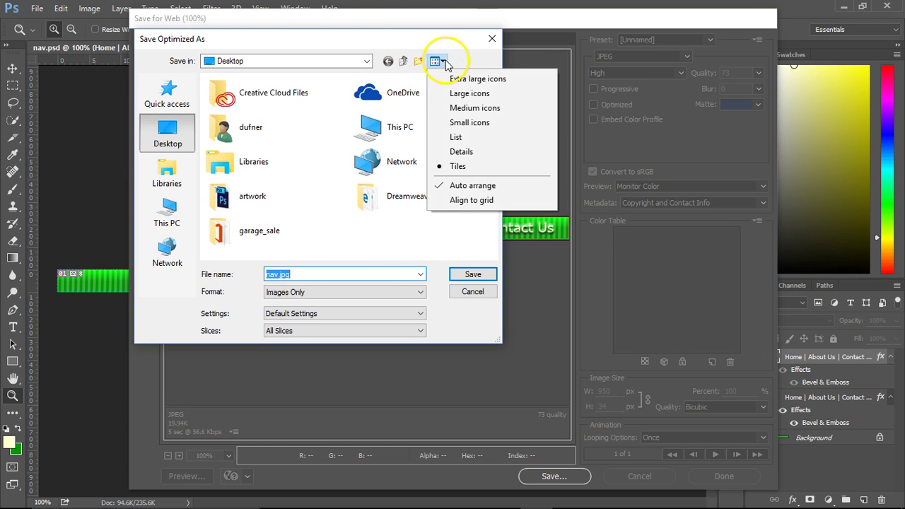
{"action": "left_click", "coordinate": [404, 63]}
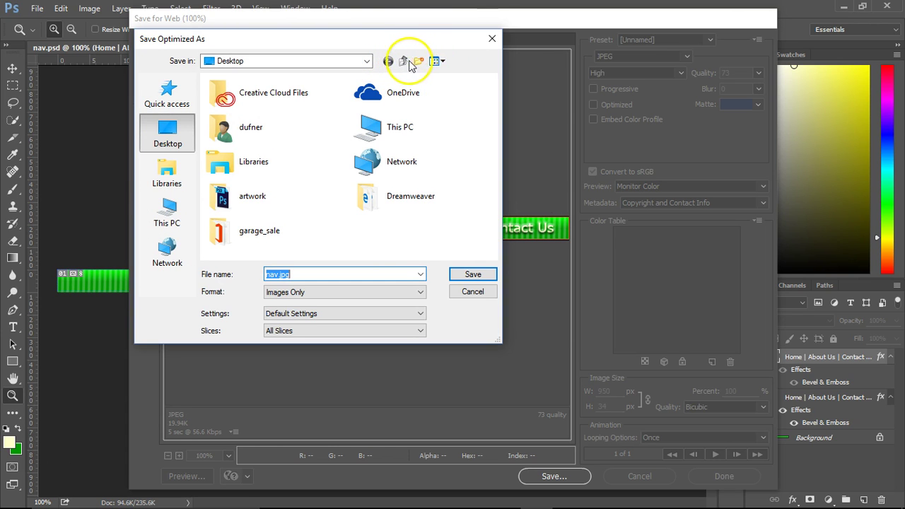
{"action": "left_click", "coordinate": [341, 61]}
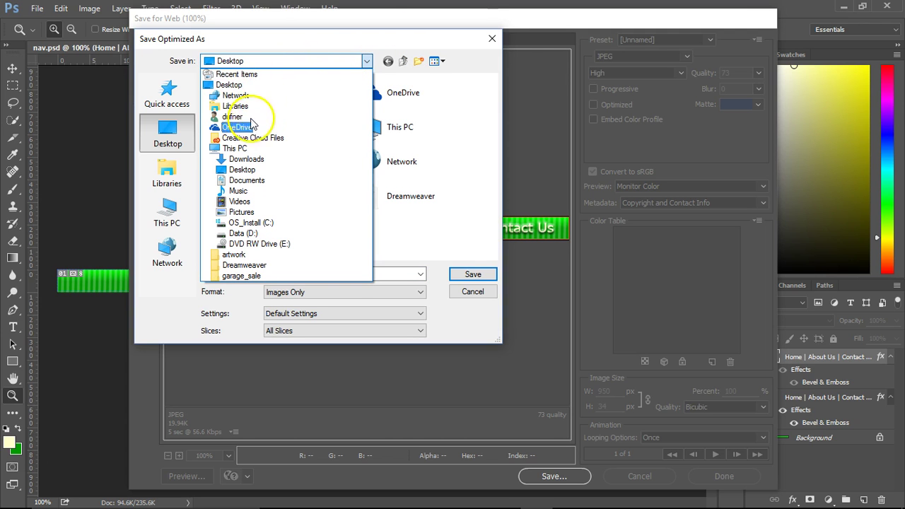
{"action": "left_click", "coordinate": [245, 179]}
{"action": "left_click", "coordinate": [308, 217]}
{"action": "double_click", "coordinate": [309, 216]}
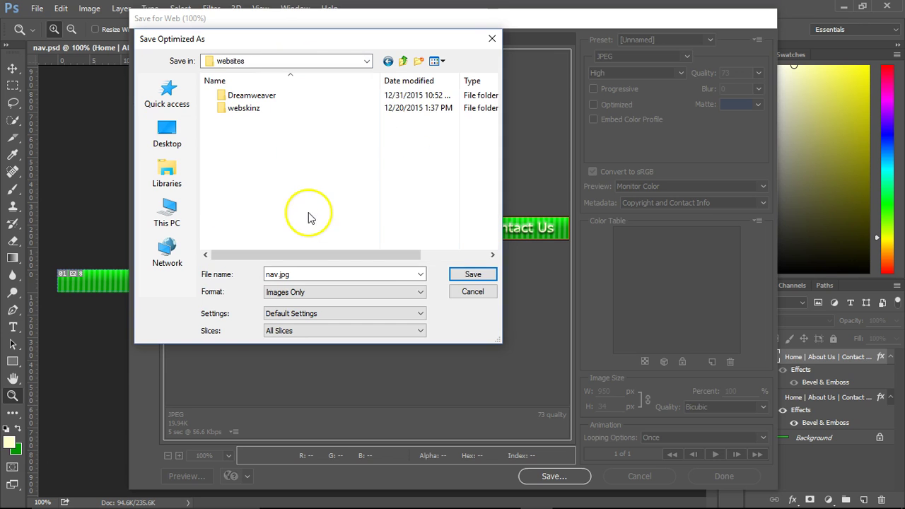
{"action": "double_click", "coordinate": [260, 93]}
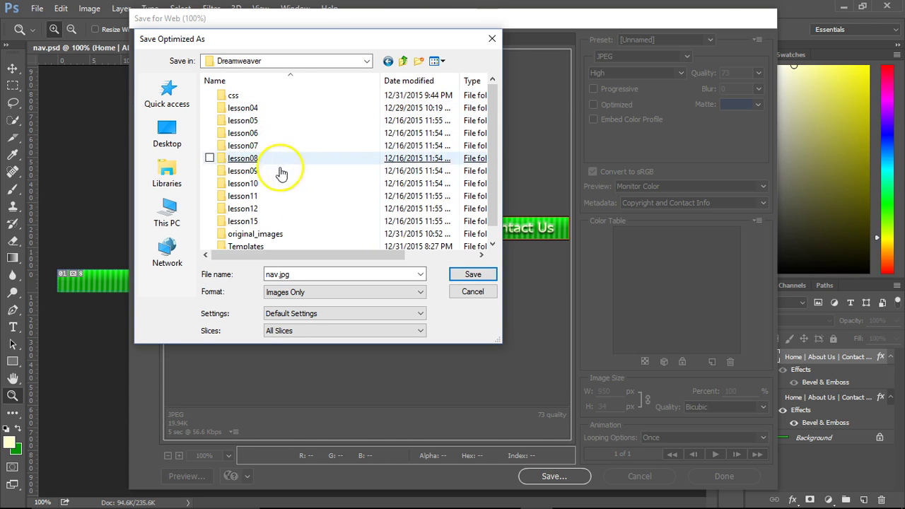
{"action": "scroll", "coordinate": [491, 190], "scroll_direction": "down", "scroll_amount": 1}
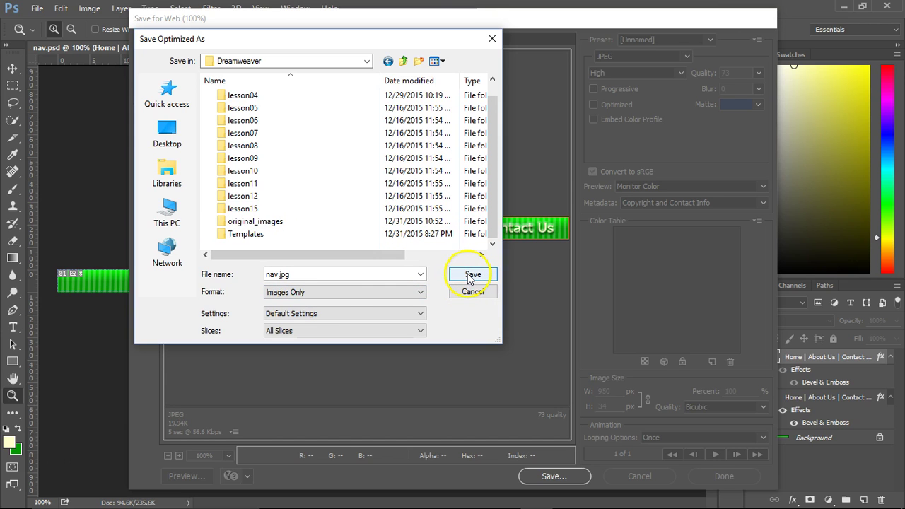
- Save all slices as HTML and Images under the file name nav.html
{"action": "left_click", "coordinate": [418, 292]}
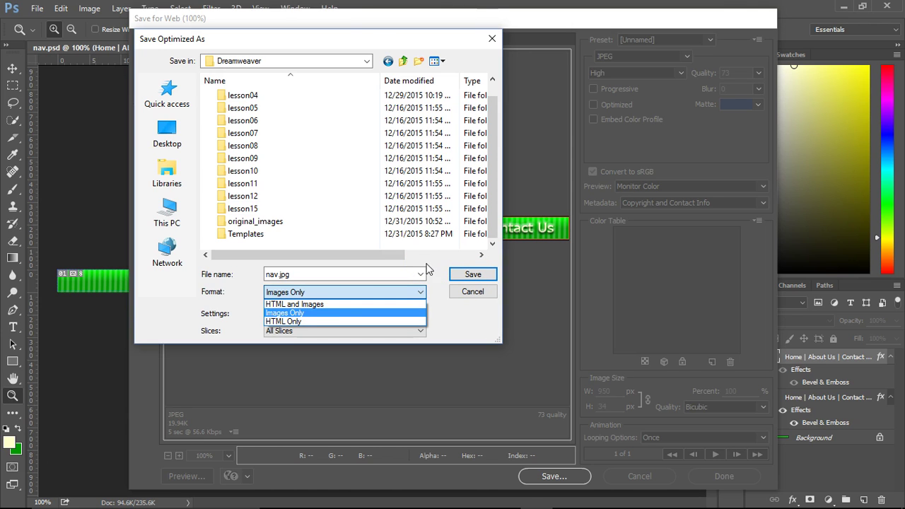
{"action": "left_click", "coordinate": [351, 305]}
{"action": "left_click", "coordinate": [348, 305]}
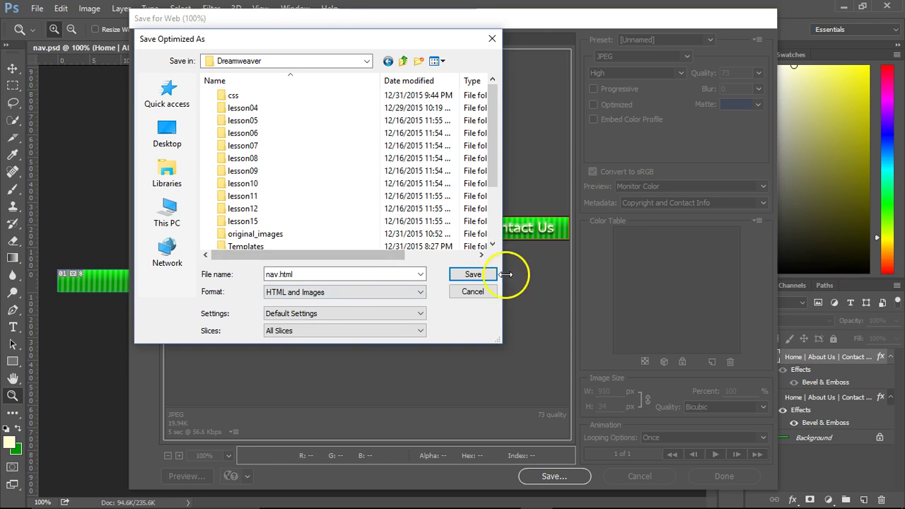
{"action": "scroll", "coordinate": [323, 196], "scroll_direction": "down", "scroll_amount": 2}
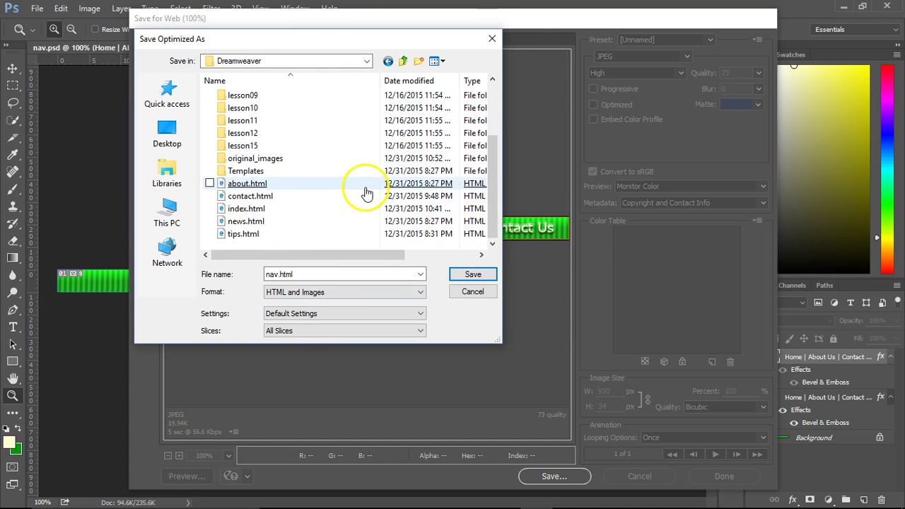
{"action": "double_click", "coordinate": [298, 274]}
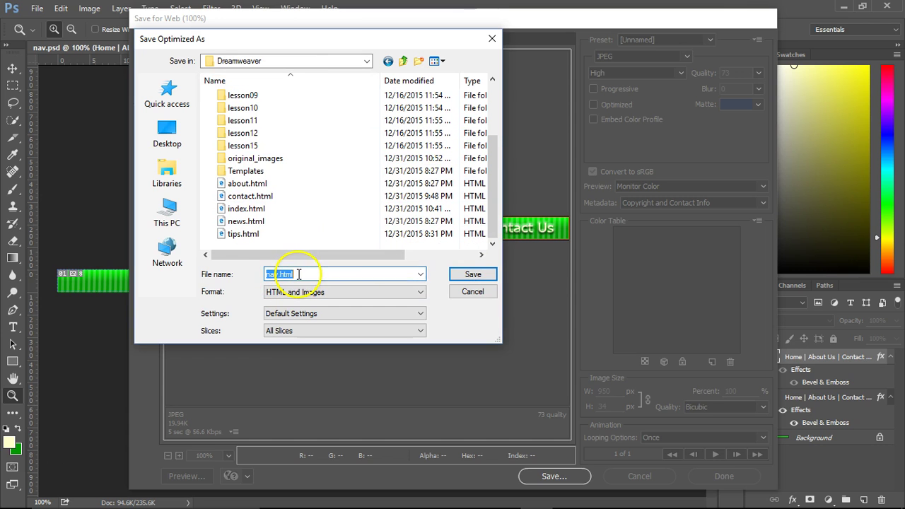
{"action": "left_click", "coordinate": [472, 276]}
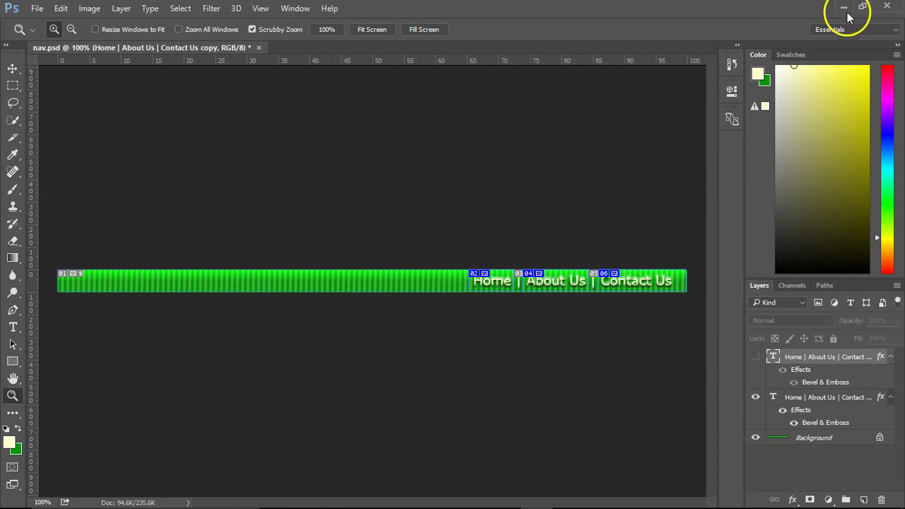
- Switch to Dreamweaver, refresh the site's file list and select nav.html
{"action": "left_click", "coordinate": [844, 8]}
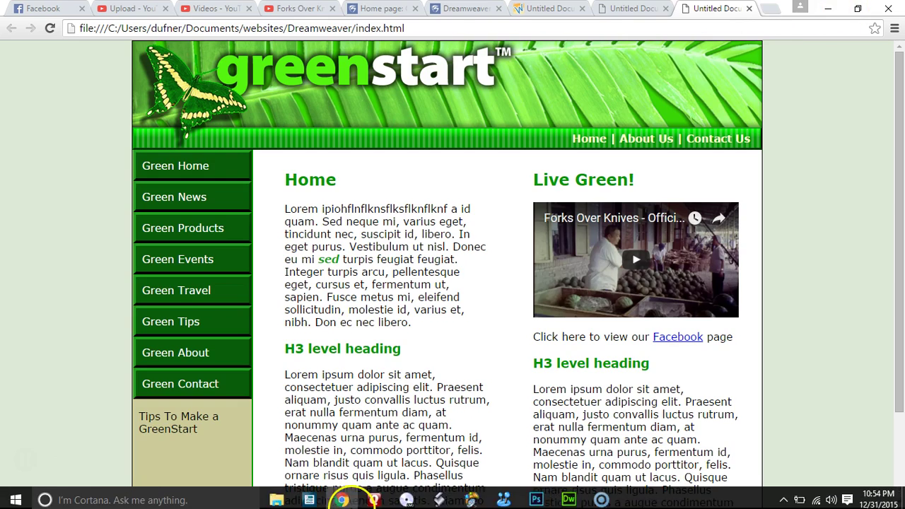
{"action": "left_click", "coordinate": [566, 496]}
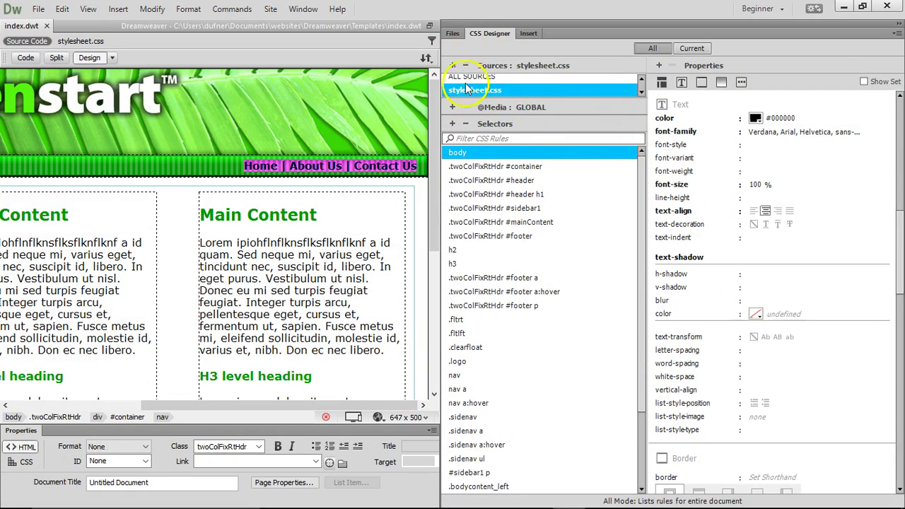
{"action": "left_click", "coordinate": [454, 34]}
{"action": "left_click", "coordinate": [521, 345]}
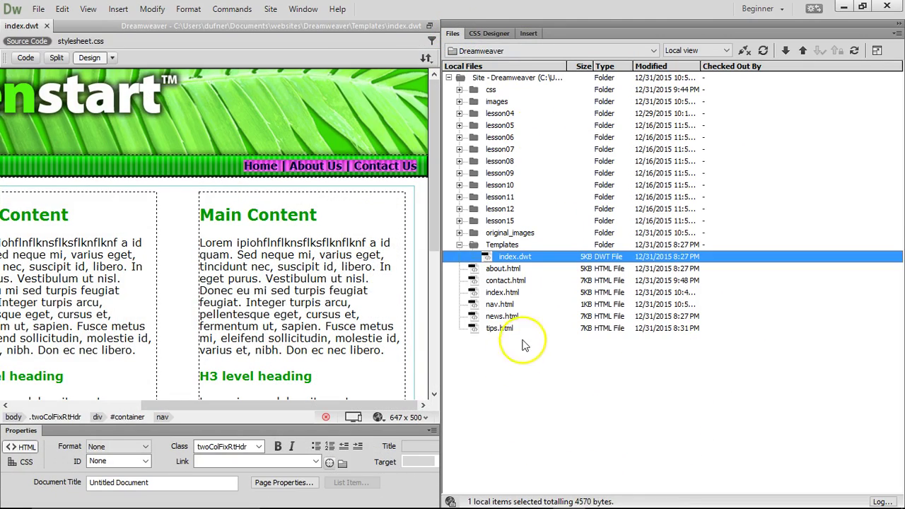
{"action": "left_click", "coordinate": [763, 50]}
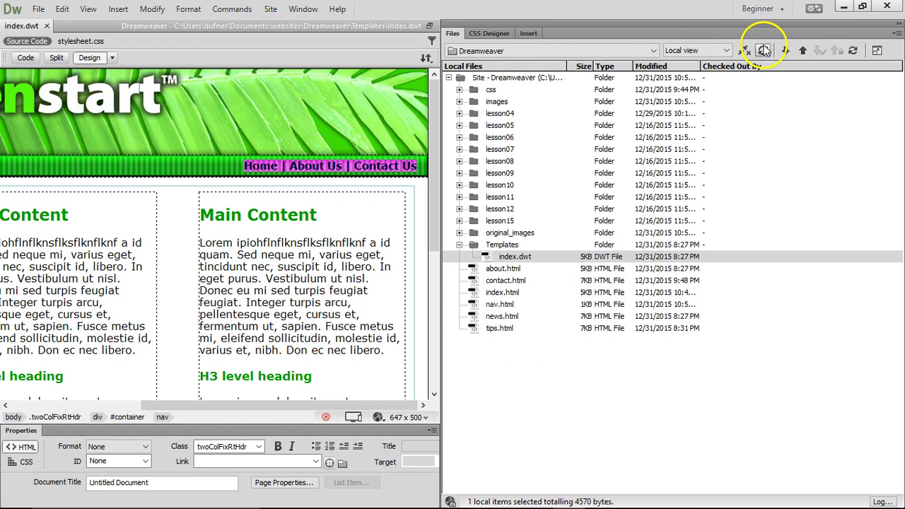
{"action": "left_click", "coordinate": [498, 304]}
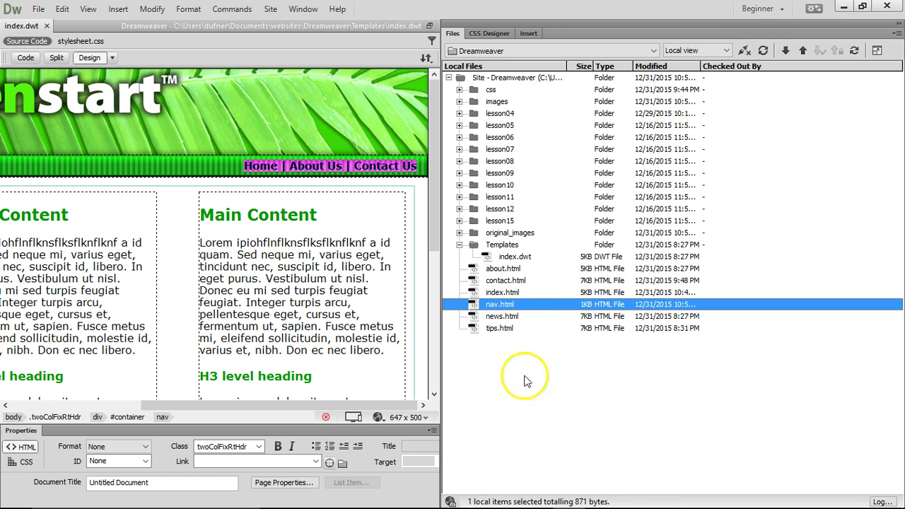
- Examine the exported slice images nav_01.jpg to nav_06.jpg in the site's images folder
{"action": "left_click", "coordinate": [459, 101]}
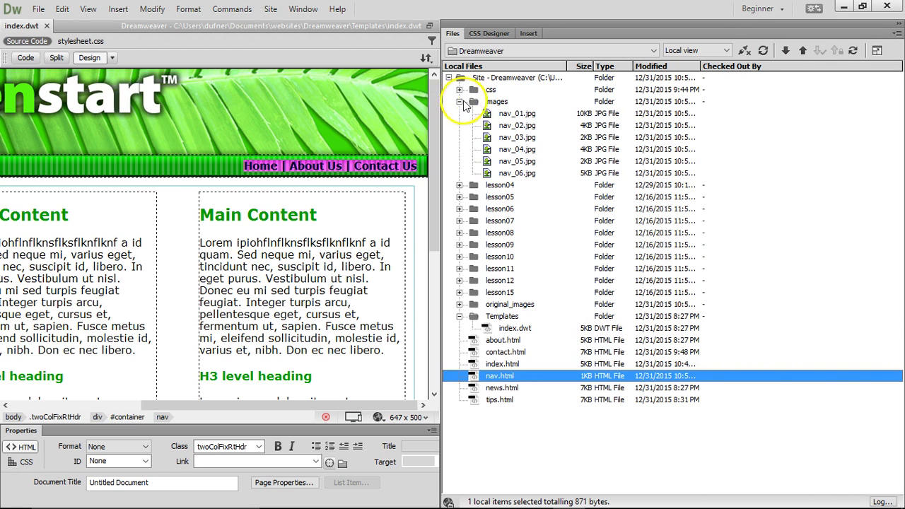
{"action": "left_click", "coordinate": [505, 115]}
{"action": "left_click", "coordinate": [505, 125]}
{"action": "left_click", "coordinate": [505, 138]}
{"action": "left_click", "coordinate": [506, 150]}
{"action": "left_click", "coordinate": [507, 162]}
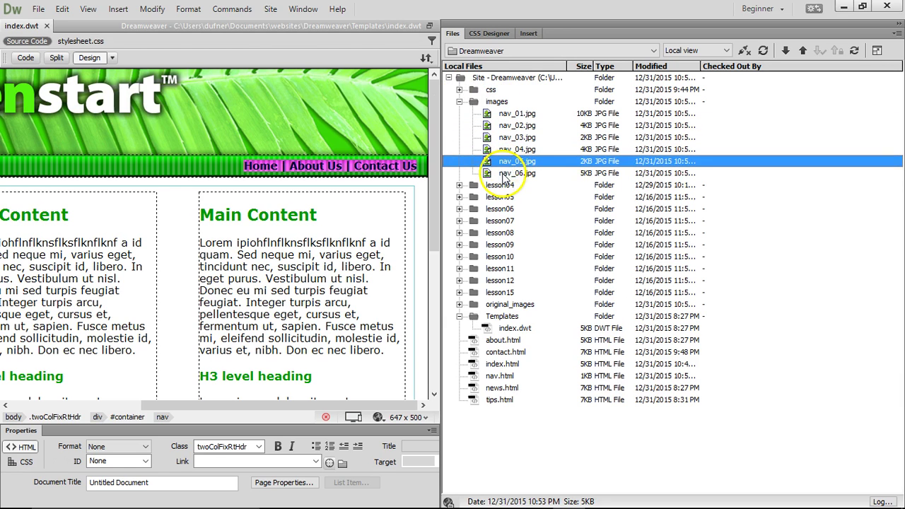
{"action": "left_click", "coordinate": [507, 173]}
- Preview the sliced images nav_01.jpg to nav_06.jpg in the site's image assets, and close the assets list
{"action": "left_click", "coordinate": [289, 15]}
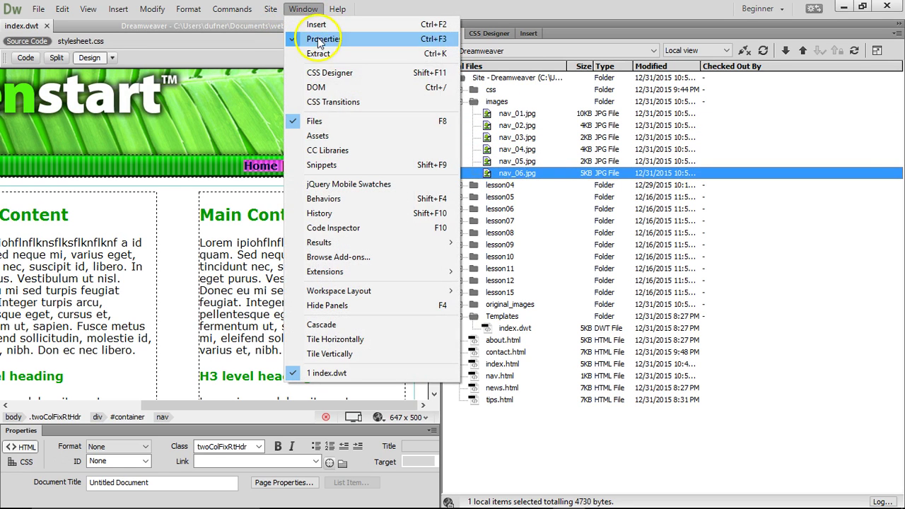
{"action": "left_click", "coordinate": [320, 135]}
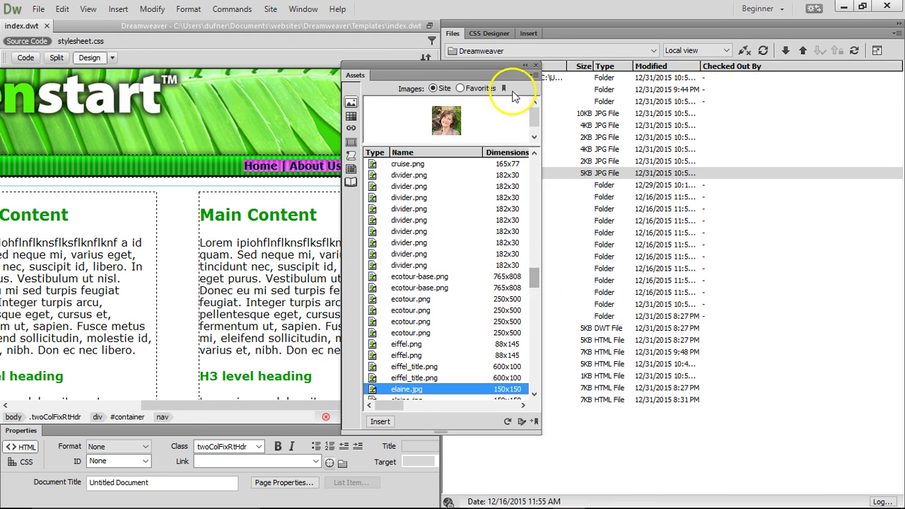
{"action": "left_click_drag", "start_coordinate": [504, 64], "coordinate": [350, 64]}
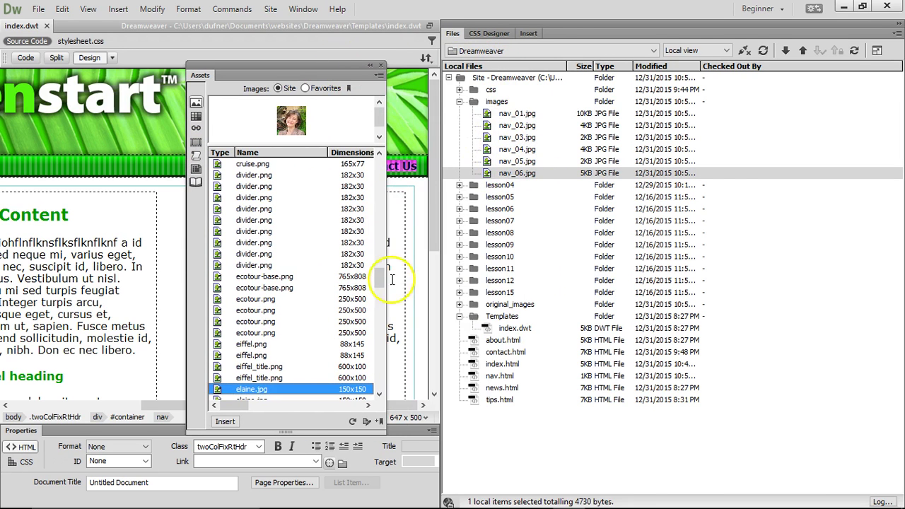
{"action": "scroll", "coordinate": [380, 297], "scroll_direction": "down", "scroll_amount": 3}
{"action": "left_click_drag", "start_coordinate": [380, 297], "coordinate": [379, 334]}
{"action": "left_click", "coordinate": [259, 255]}
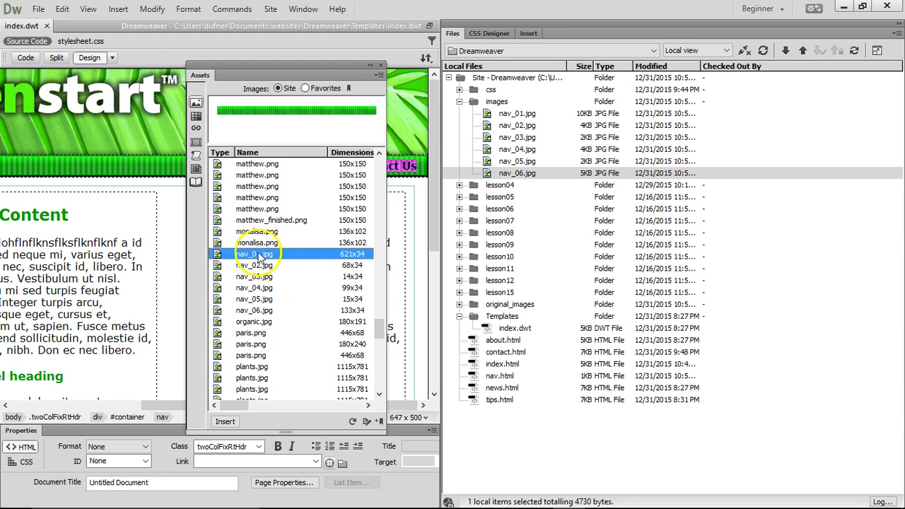
{"action": "left_click", "coordinate": [256, 266]}
{"action": "left_click", "coordinate": [256, 277]}
{"action": "left_click", "coordinate": [257, 288]}
{"action": "left_click", "coordinate": [259, 299]}
{"action": "left_click", "coordinate": [256, 311]}
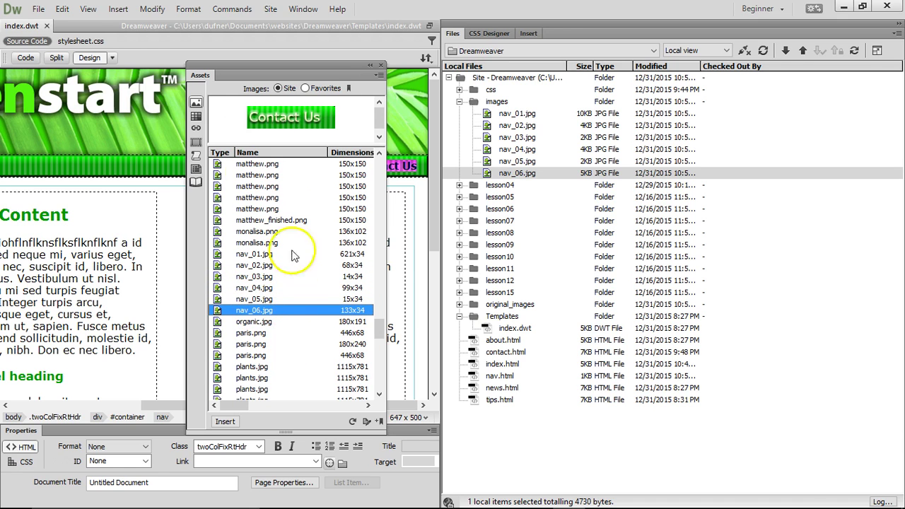
{"action": "left_click", "coordinate": [381, 67]}
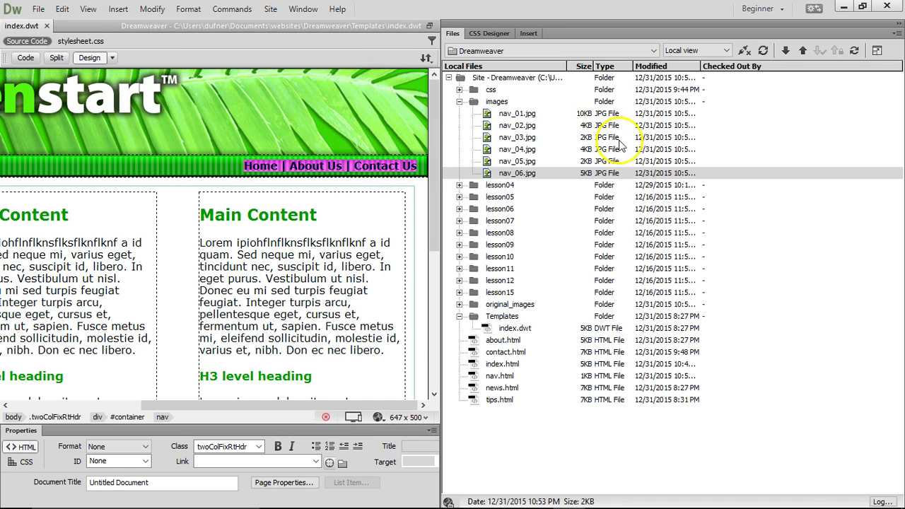
- Collapse the images folder, enlarge the page view and delete the Home | About Us | Contact Us text links from index.dwt's navigation bar
{"action": "left_click", "coordinate": [459, 102]}
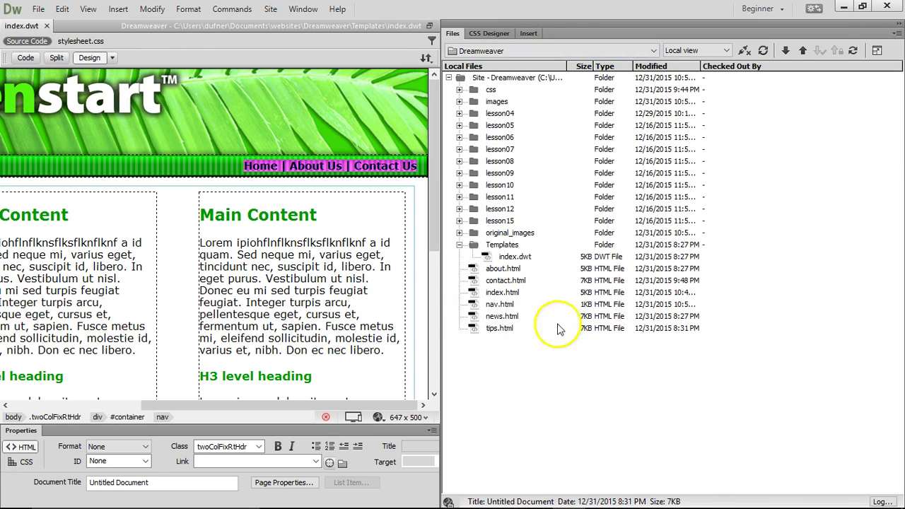
{"action": "left_click_drag", "start_coordinate": [440, 348], "coordinate": [805, 346]}
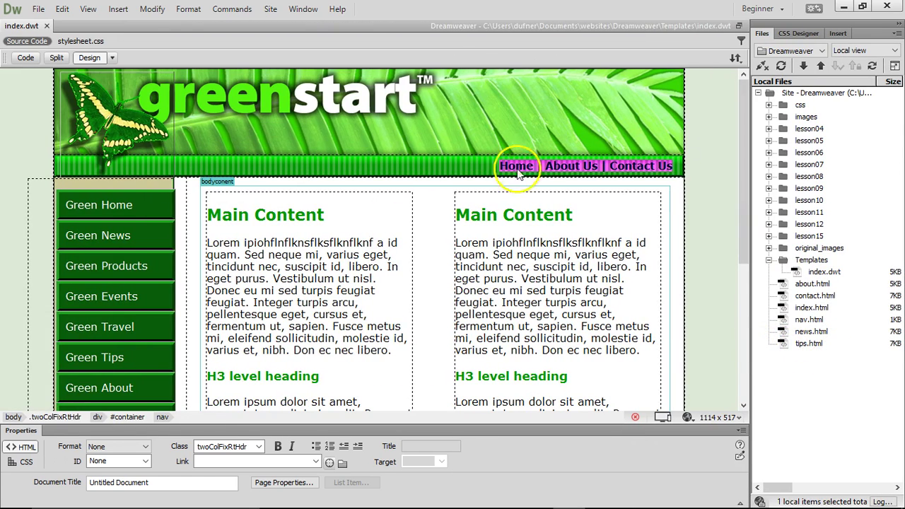
{"action": "left_click", "coordinate": [466, 168]}
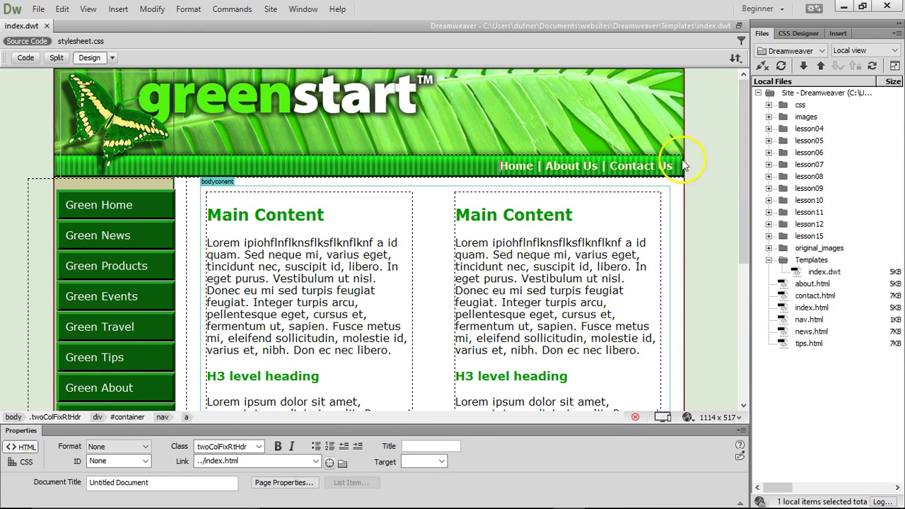
{"action": "left_click_drag", "start_coordinate": [673, 165], "coordinate": [456, 166]}
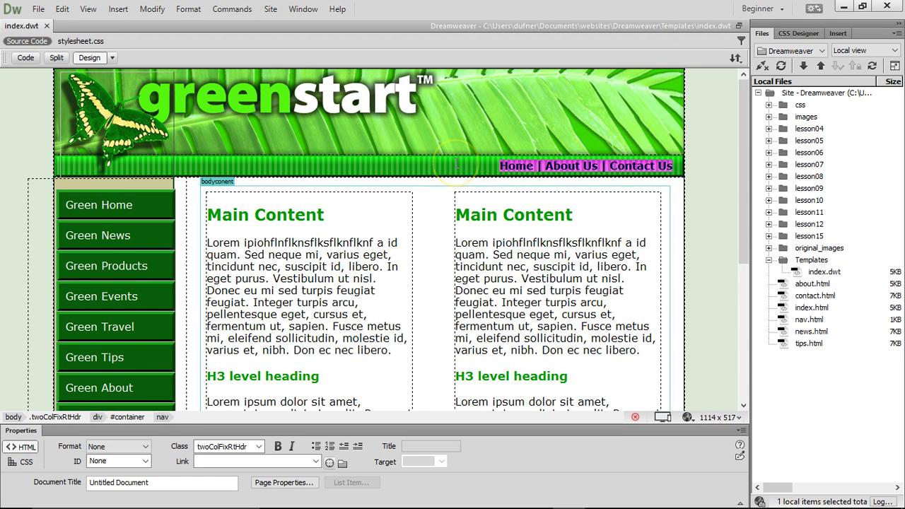
{"action": "key", "text": "Delete"}
{"action": "left_click", "coordinate": [458, 165]}
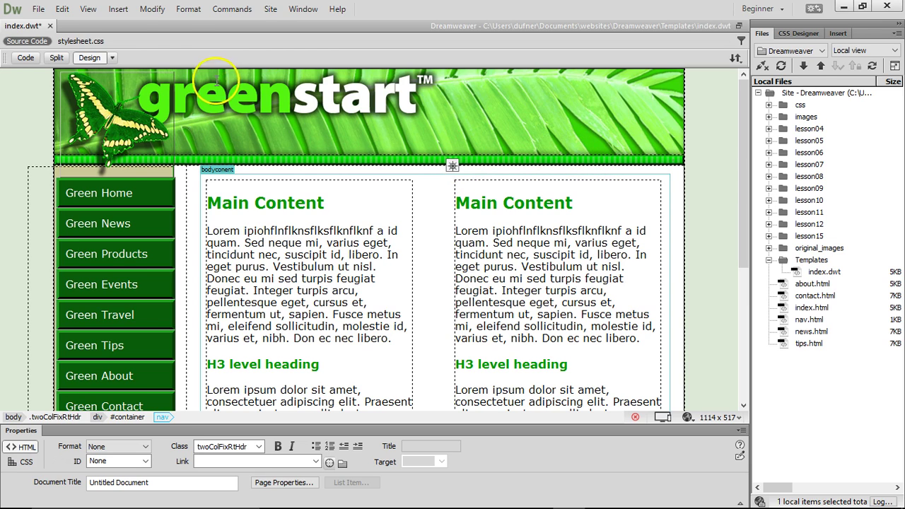
- Open nav.html from the site root and copy its entire navigation table
{"action": "double_click", "coordinate": [806, 321]}
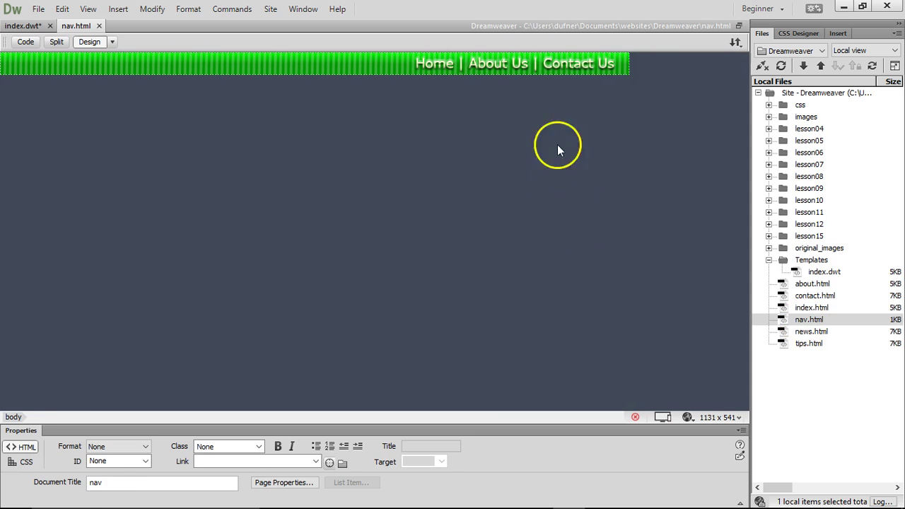
{"action": "left_click_drag", "start_coordinate": [655, 67], "coordinate": [408, 63]}
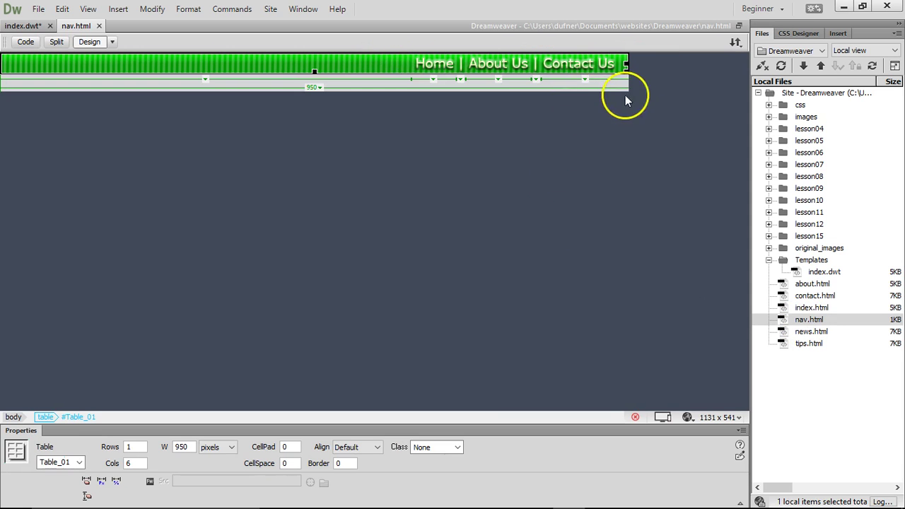
{"action": "left_click", "coordinate": [671, 154]}
{"action": "left_click", "coordinate": [625, 63]}
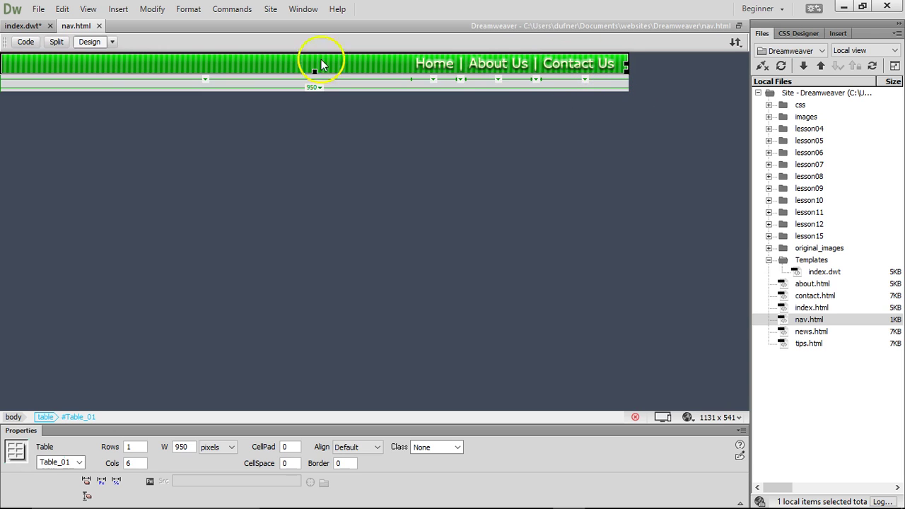
- Try pasting the navigation table into the emptied nav area of index.dwt, check its first image's source path and undo the paste
{"action": "left_click", "coordinate": [23, 26]}
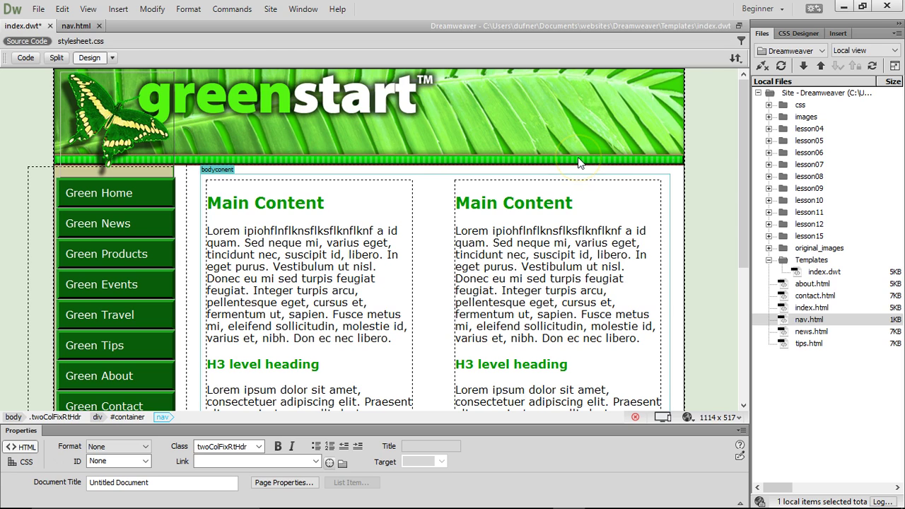
{"action": "key", "text": "ctrl+v"}
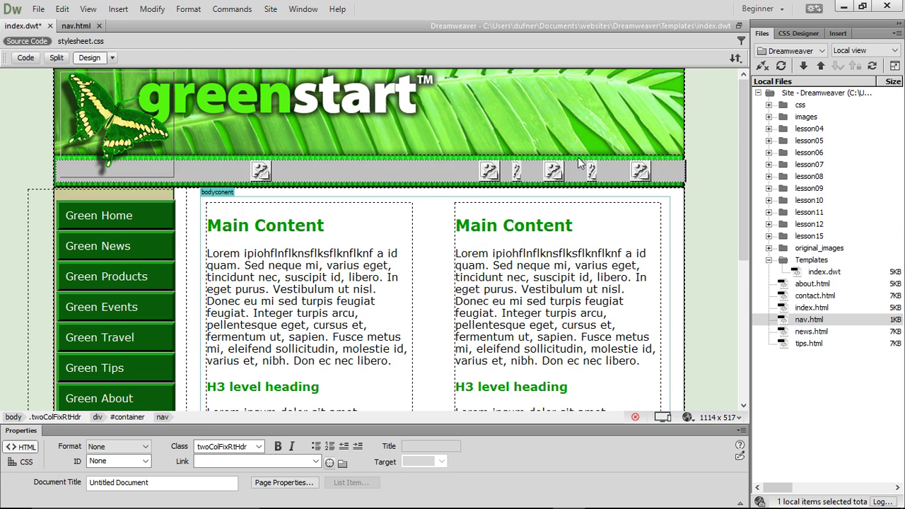
{"action": "left_click", "coordinate": [296, 168]}
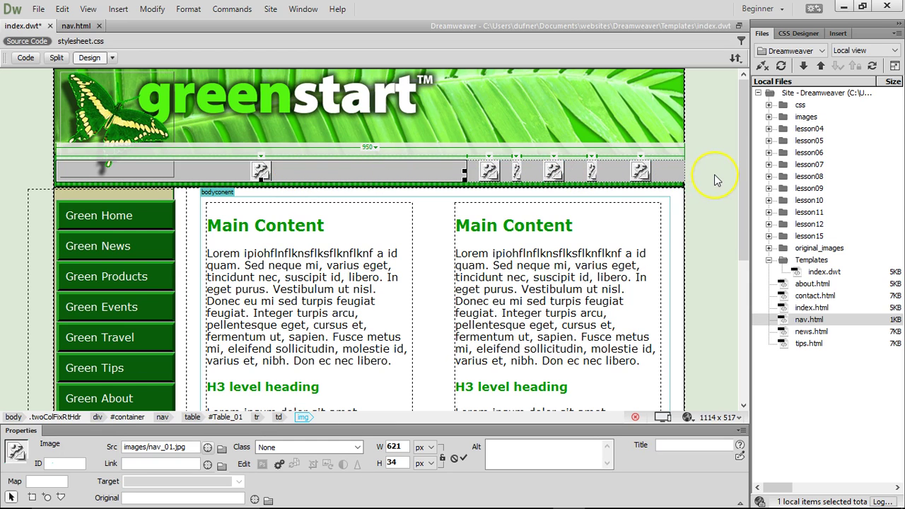
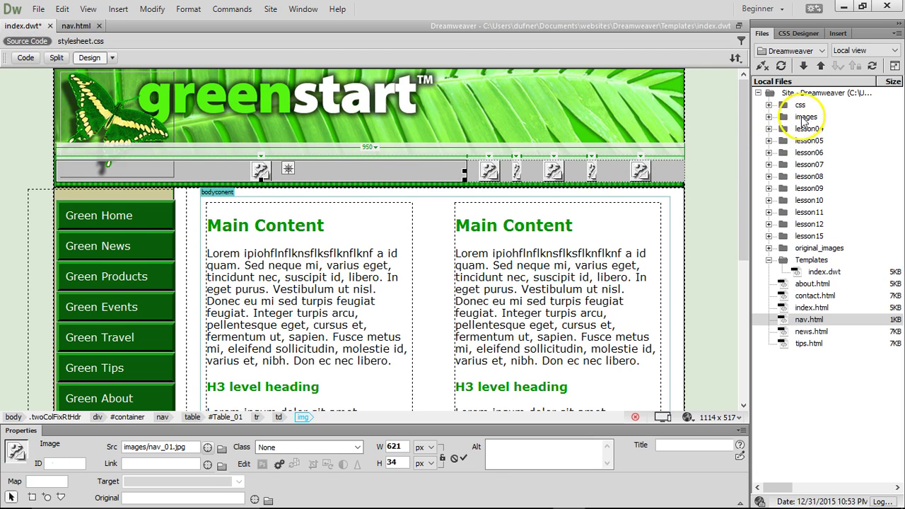
{"action": "left_click", "coordinate": [822, 274]}
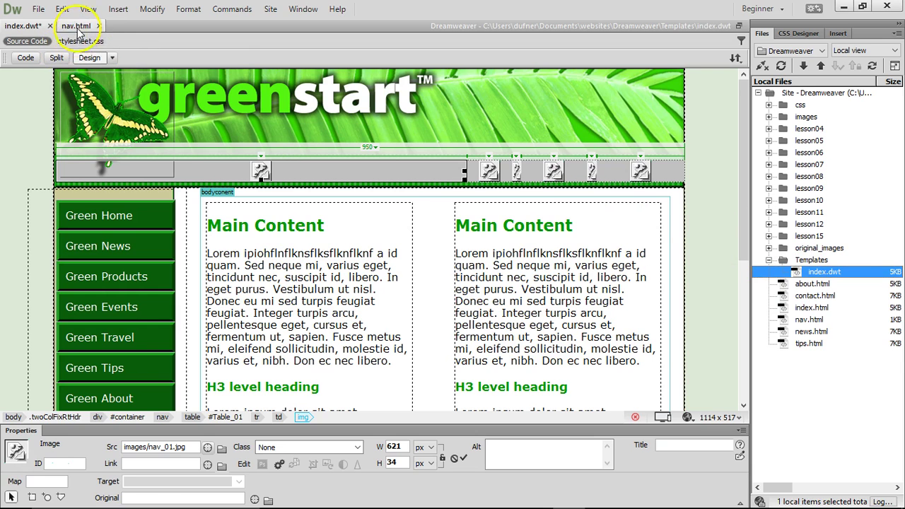
{"action": "left_click", "coordinate": [716, 186]}
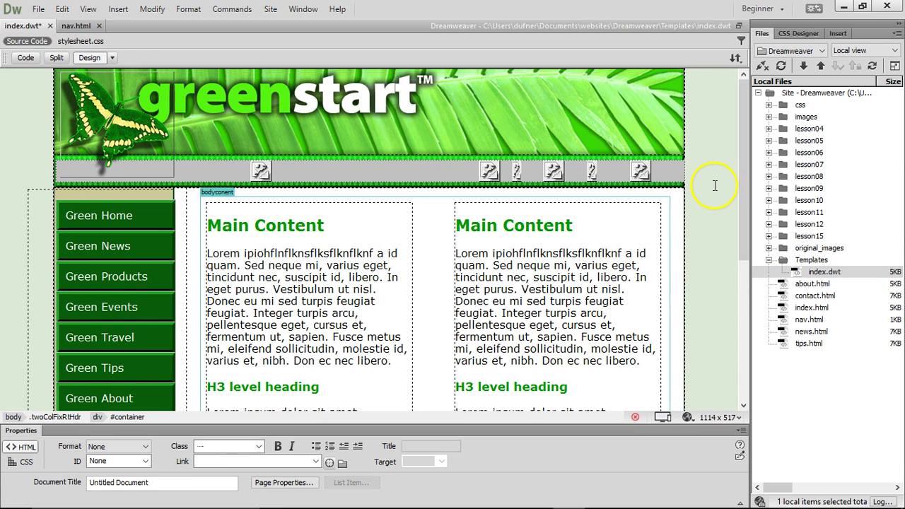
{"action": "key", "text": "ctrl+z"}
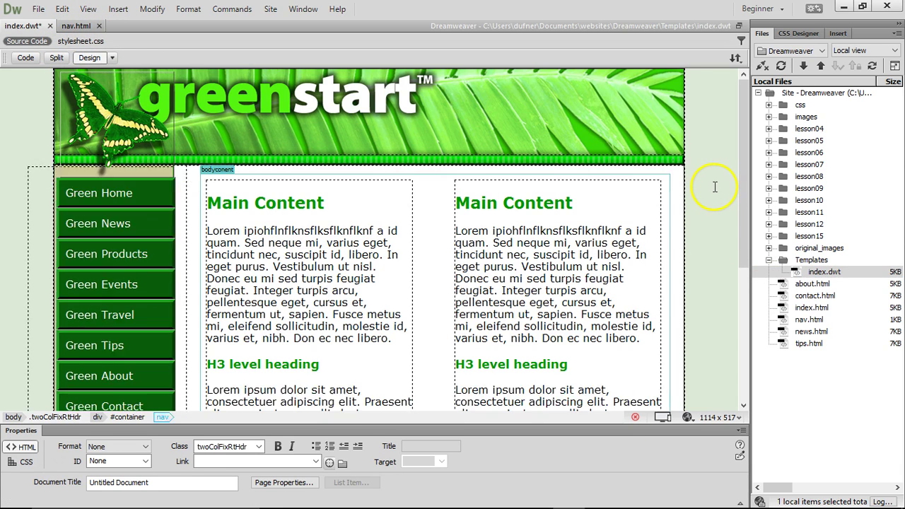
- Save a copy of nav.html under the same name in the Templates folder, updating its links
{"action": "left_click", "coordinate": [76, 26]}
{"action": "left_click", "coordinate": [38, 9]}
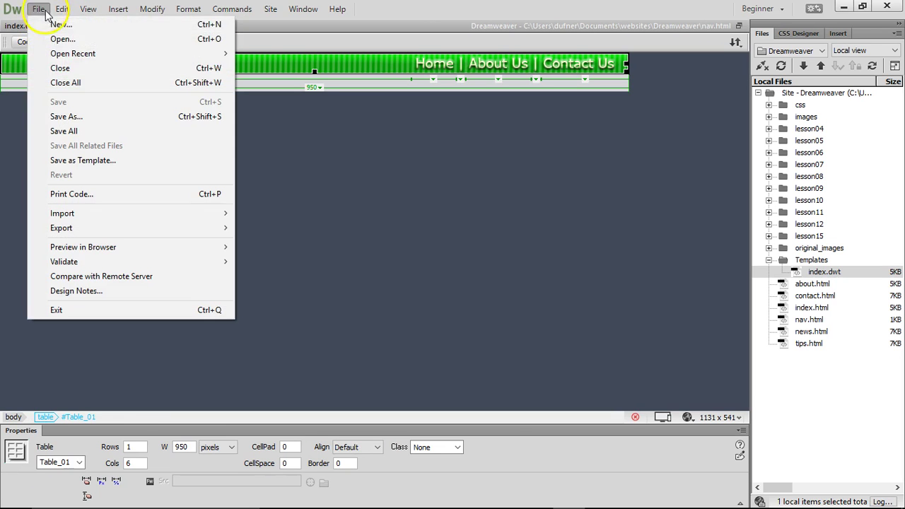
{"action": "left_click", "coordinate": [74, 118]}
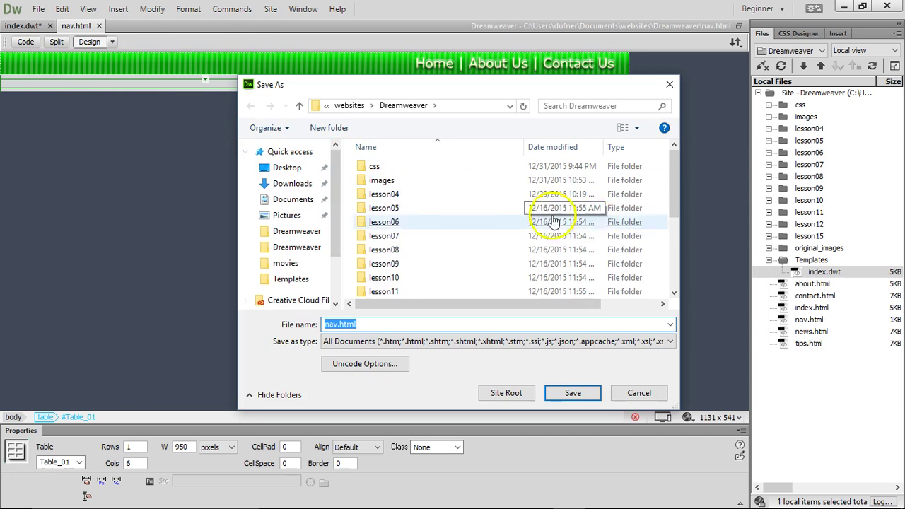
{"action": "left_click_drag", "start_coordinate": [671, 196], "coordinate": [677, 284]}
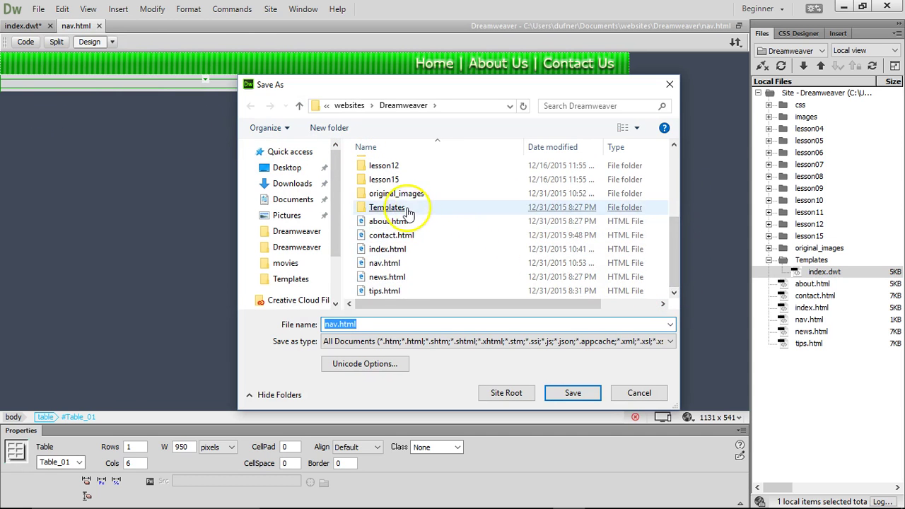
{"action": "double_click", "coordinate": [375, 207]}
{"action": "left_click", "coordinate": [572, 393]}
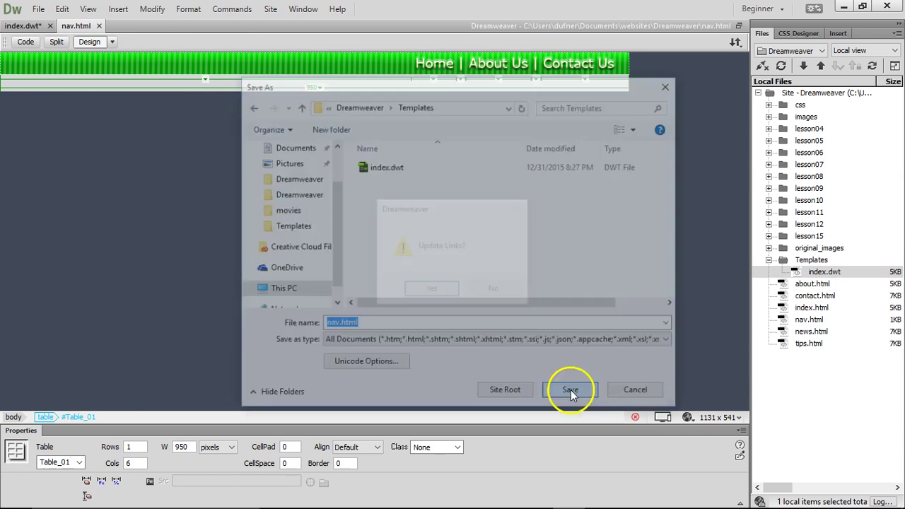
{"action": "left_click", "coordinate": [432, 291]}
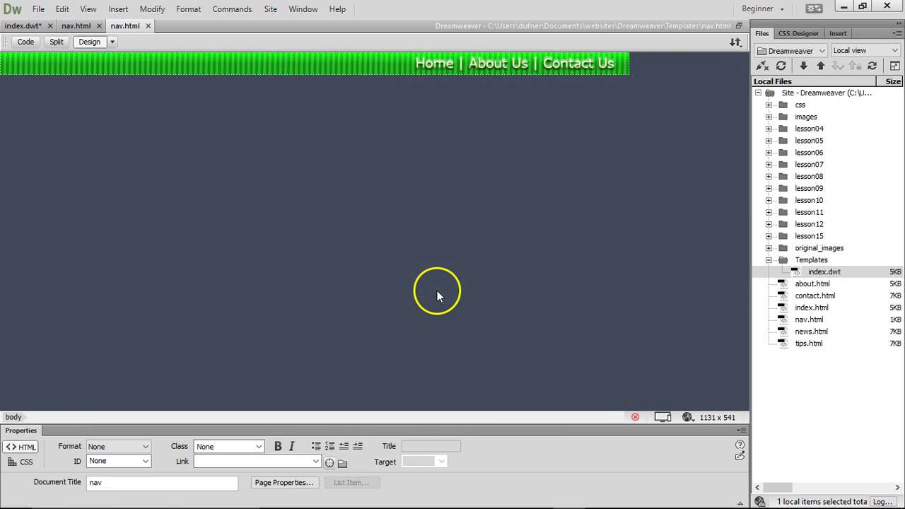
- Copy the table from the Templates version of nav.html and paste it into the empty nav area of index.dwt
{"action": "left_click", "coordinate": [627, 73]}
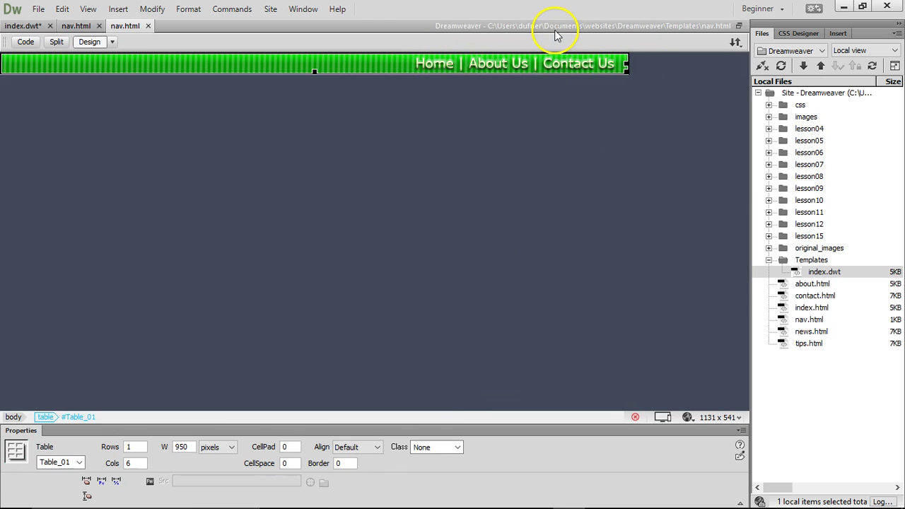
{"action": "left_click", "coordinate": [23, 25]}
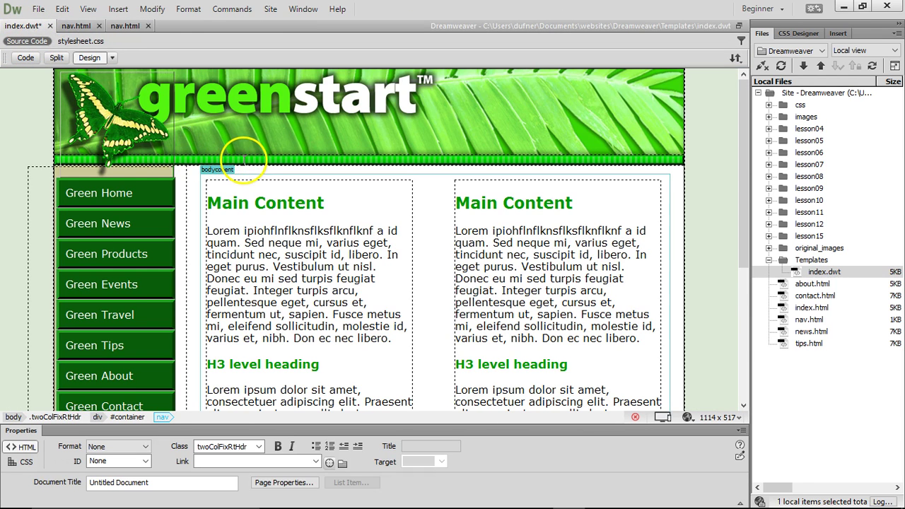
{"action": "key", "text": "ctrl+v"}
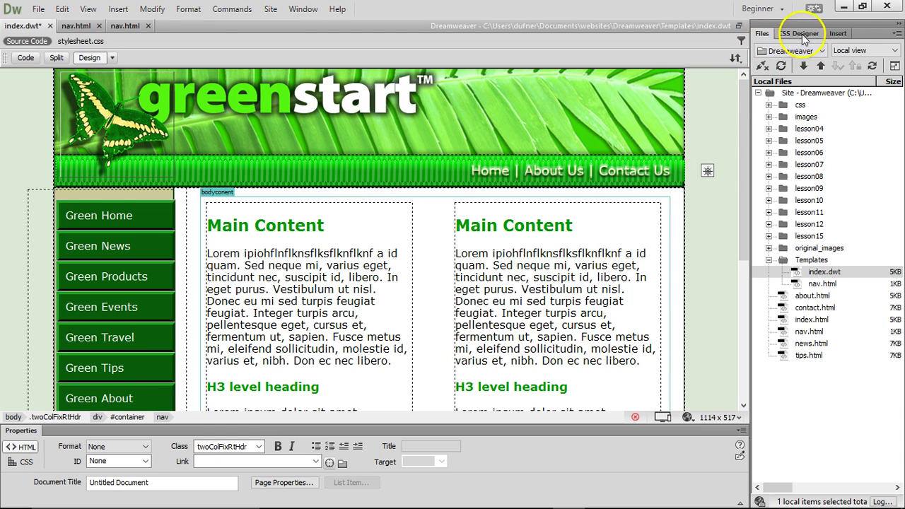
- Set the top, right and bottom padding of the nav rule in stylesheet.css to 0
{"action": "left_click_drag", "start_coordinate": [749, 109], "coordinate": [556, 106]}
{"action": "left_click", "coordinate": [603, 34]}
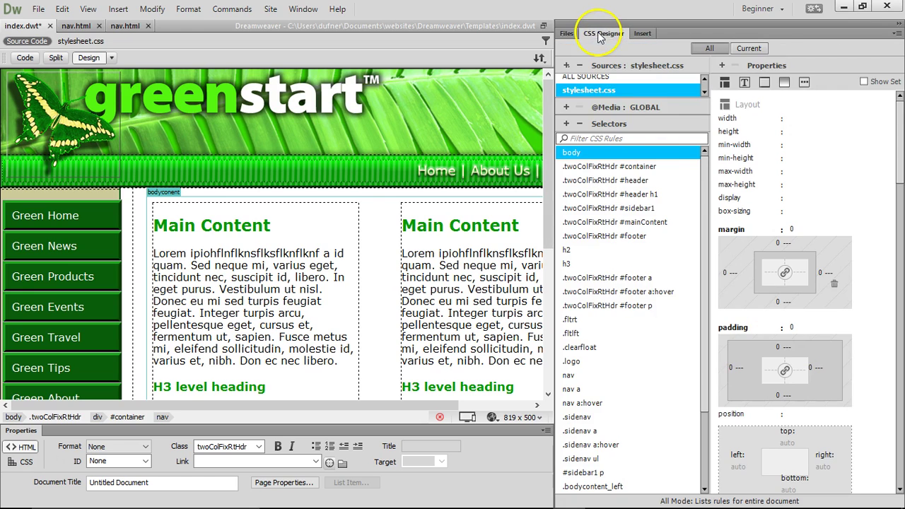
{"action": "left_click", "coordinate": [569, 375]}
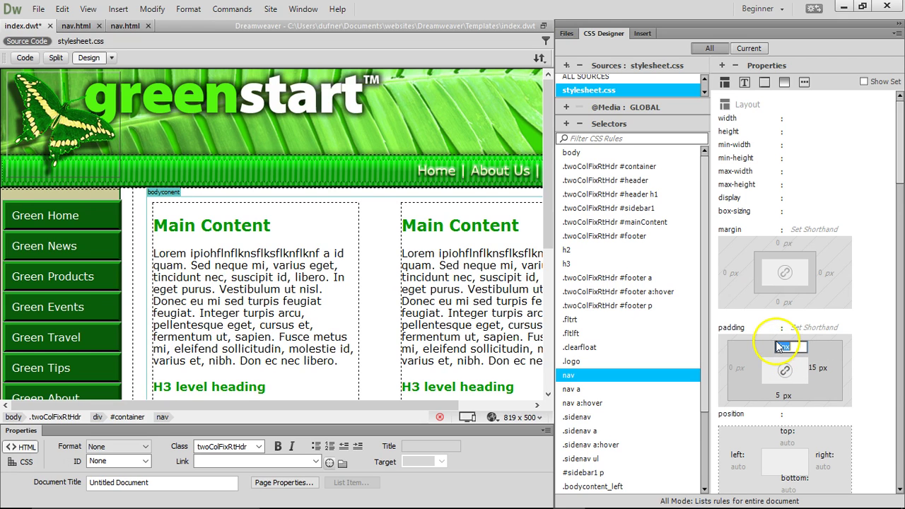
{"action": "left_click", "coordinate": [813, 368]}
{"action": "type", "text": "0"}
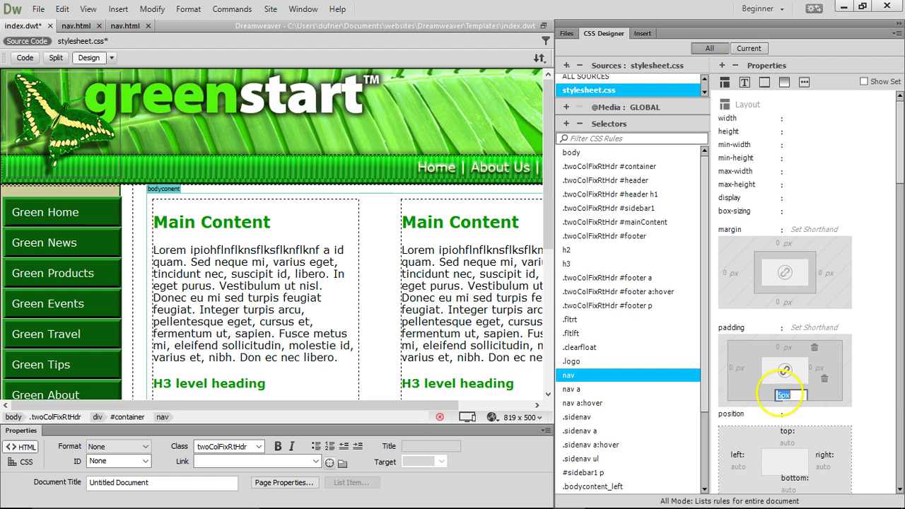
{"action": "key", "text": "Return"}
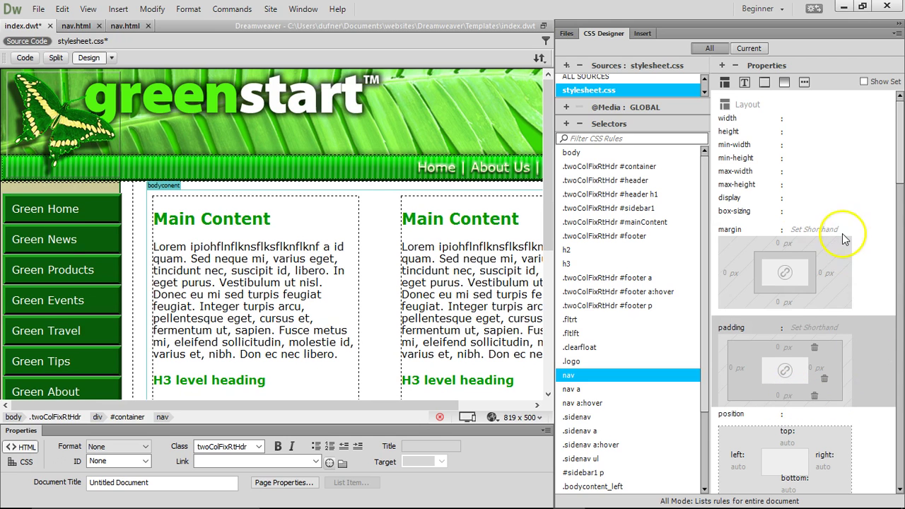
- Disable the width, style and color of the top border in the nav rule
{"action": "scroll", "coordinate": [871, 262], "scroll_direction": "down", "scroll_amount": 10}
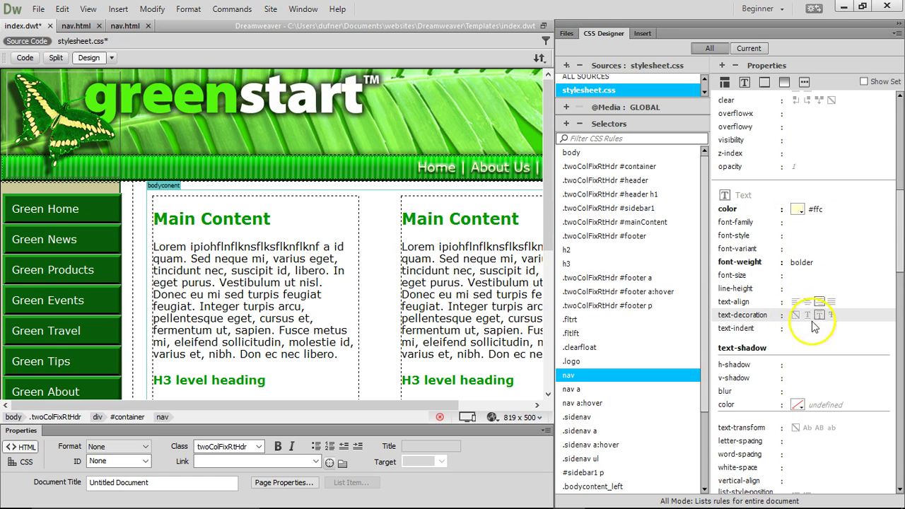
{"action": "scroll", "coordinate": [856, 339], "scroll_direction": "down", "scroll_amount": 3}
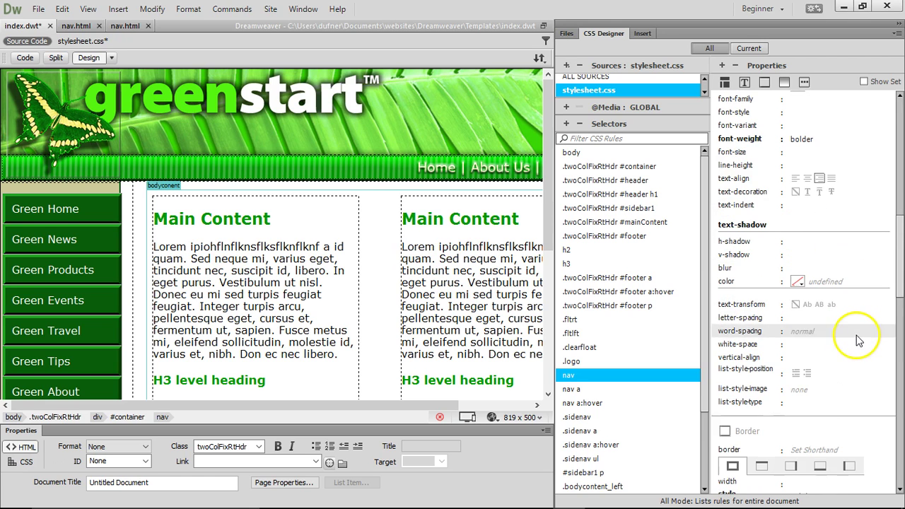
{"action": "scroll", "coordinate": [857, 339], "scroll_direction": "down", "scroll_amount": 4}
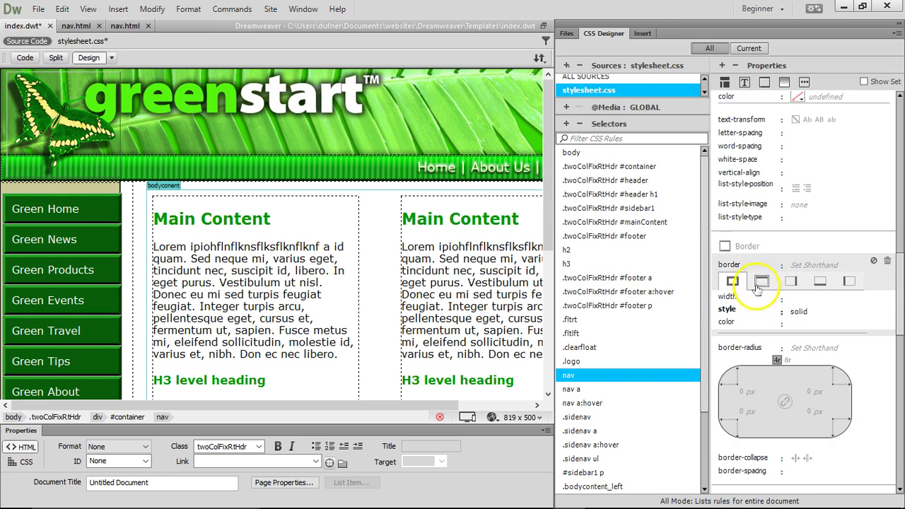
{"action": "left_click", "coordinate": [761, 281]}
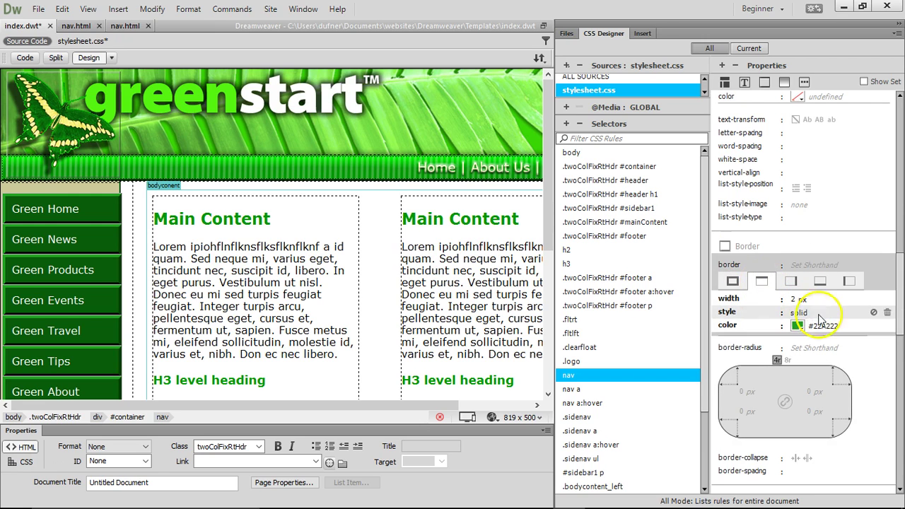
{"action": "left_click", "coordinate": [872, 326]}
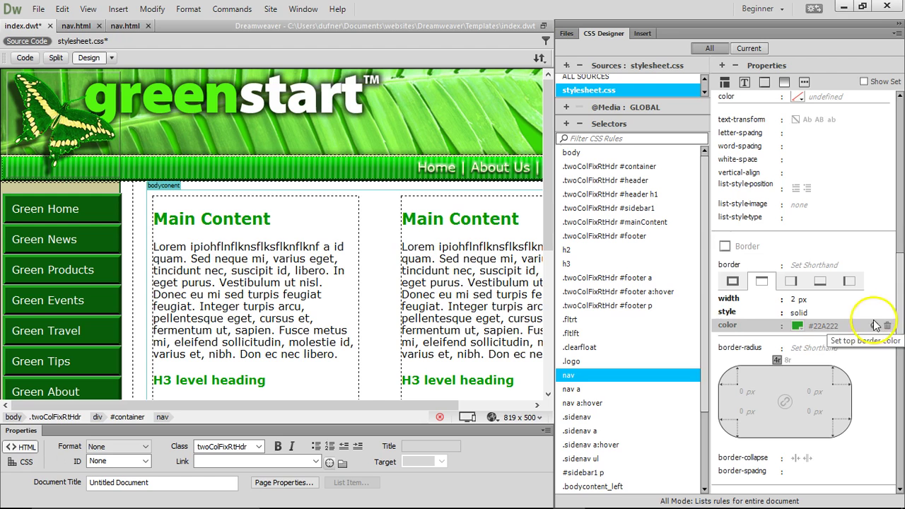
{"action": "left_click", "coordinate": [873, 313]}
{"action": "left_click", "coordinate": [873, 300]}
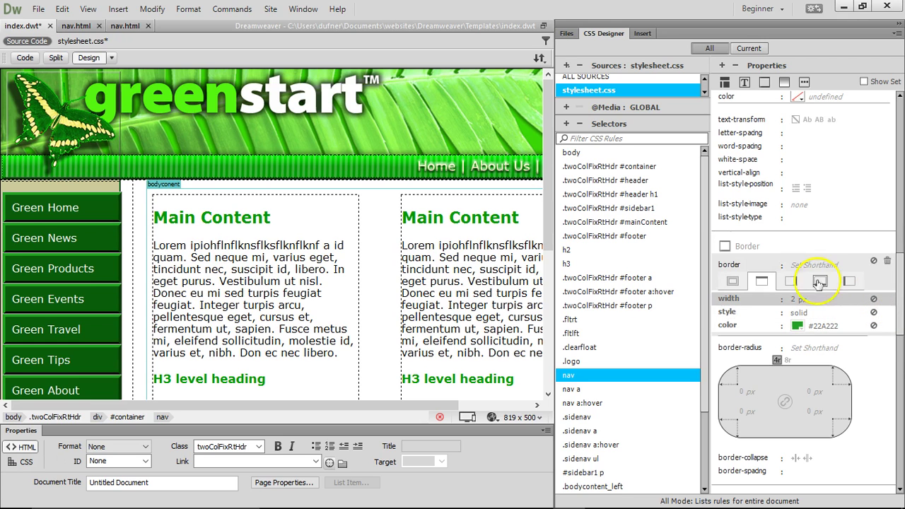
- Disable the width, style and color of the nav rule's right, bottom and left borders
{"action": "left_click", "coordinate": [790, 282]}
{"action": "left_click", "coordinate": [873, 300]}
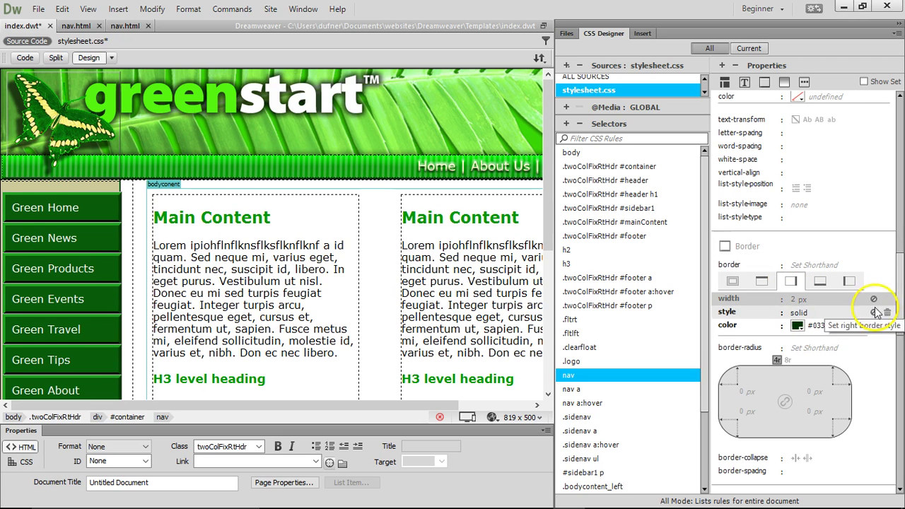
{"action": "left_click", "coordinate": [819, 281]}
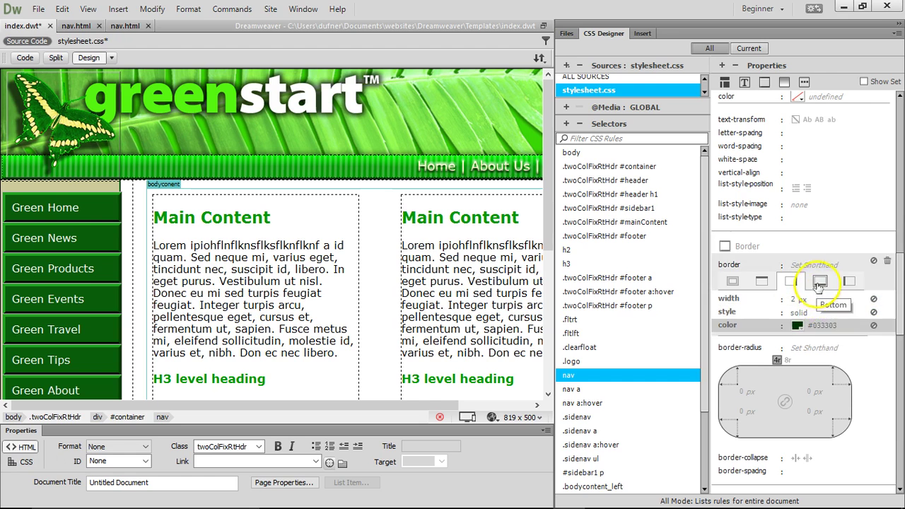
{"action": "left_click", "coordinate": [874, 301]}
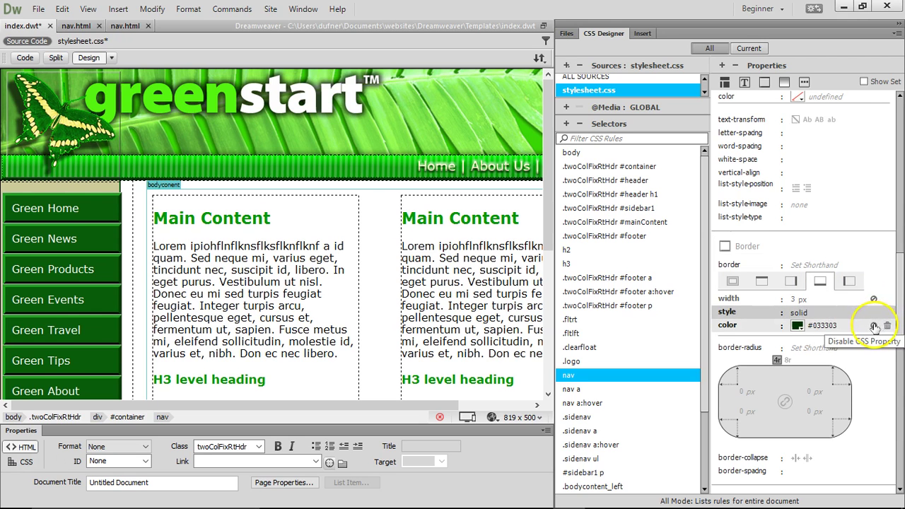
{"action": "left_click", "coordinate": [848, 280]}
{"action": "left_click", "coordinate": [874, 300]}
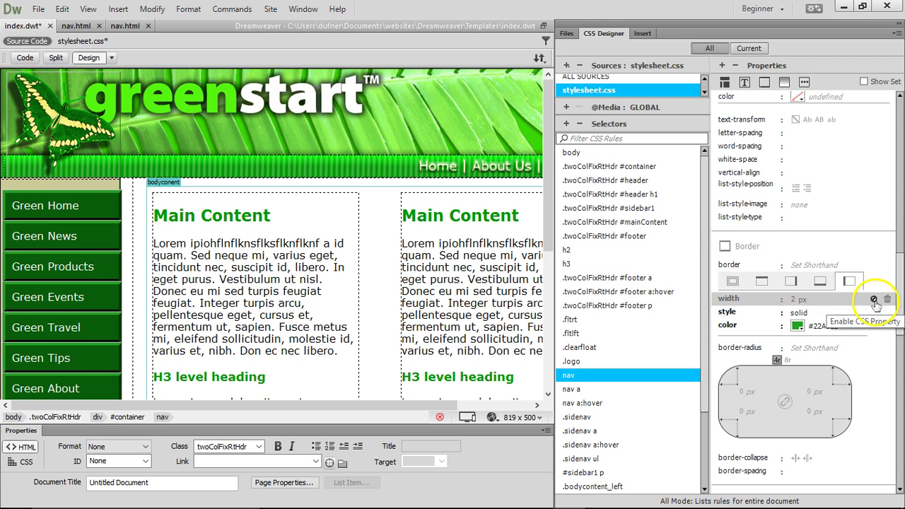
{"action": "left_click", "coordinate": [874, 311]}
{"action": "left_click", "coordinate": [873, 325]}
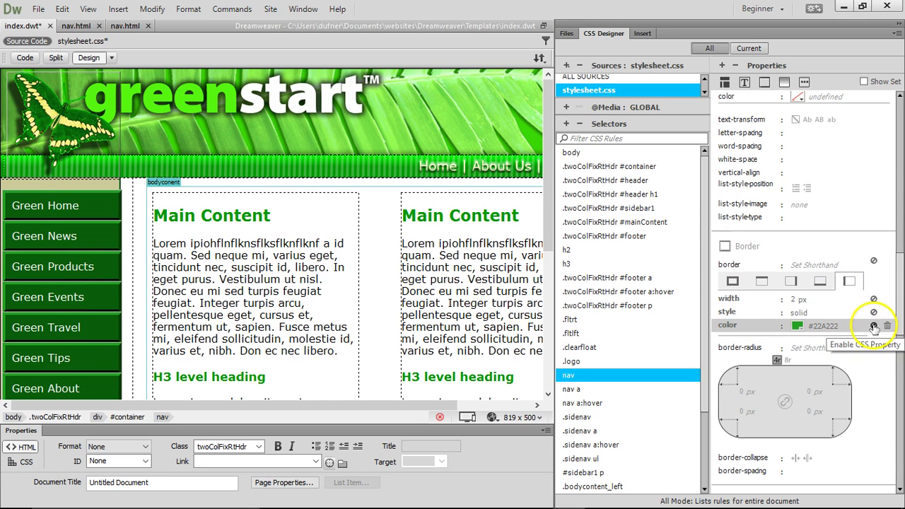
{"action": "left_click", "coordinate": [810, 283]}
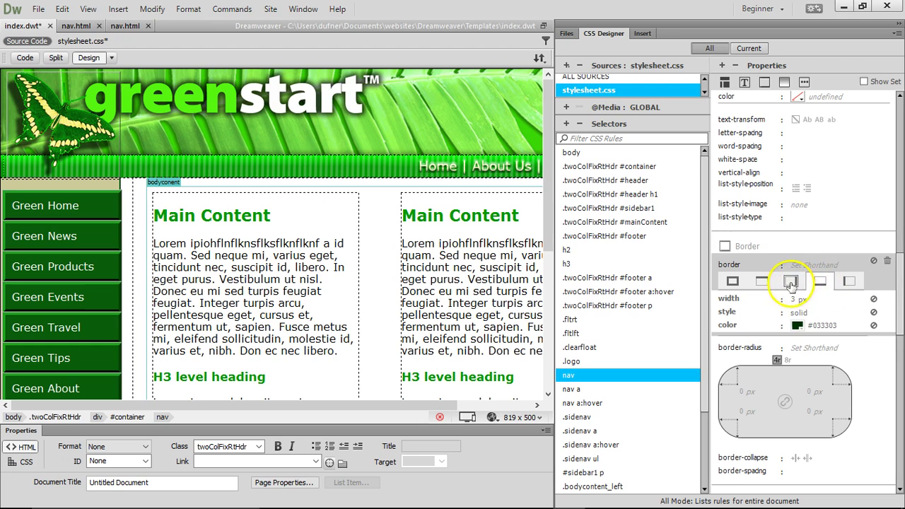
- Widen the document area, preview index.dwt in the browser with the modified files saved, and return to the template
{"action": "left_click", "coordinate": [281, 214]}
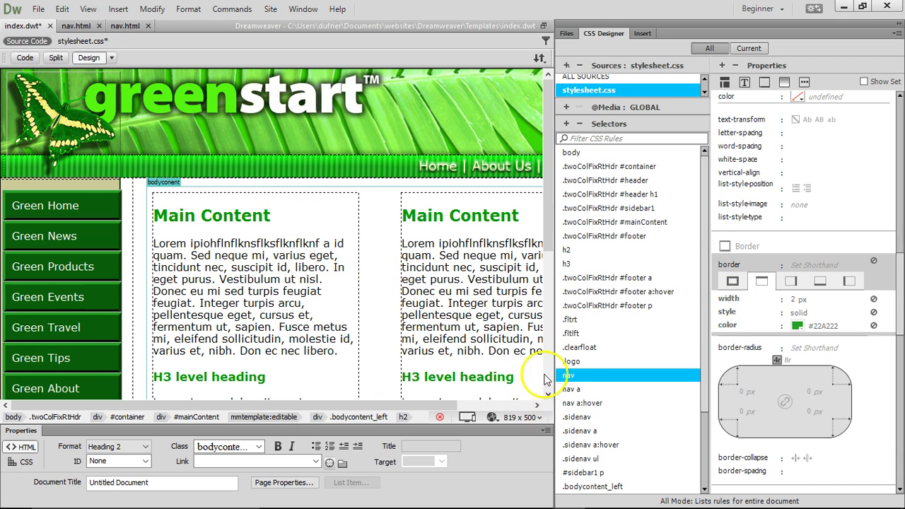
{"action": "left_click_drag", "start_coordinate": [553, 364], "coordinate": [703, 361]}
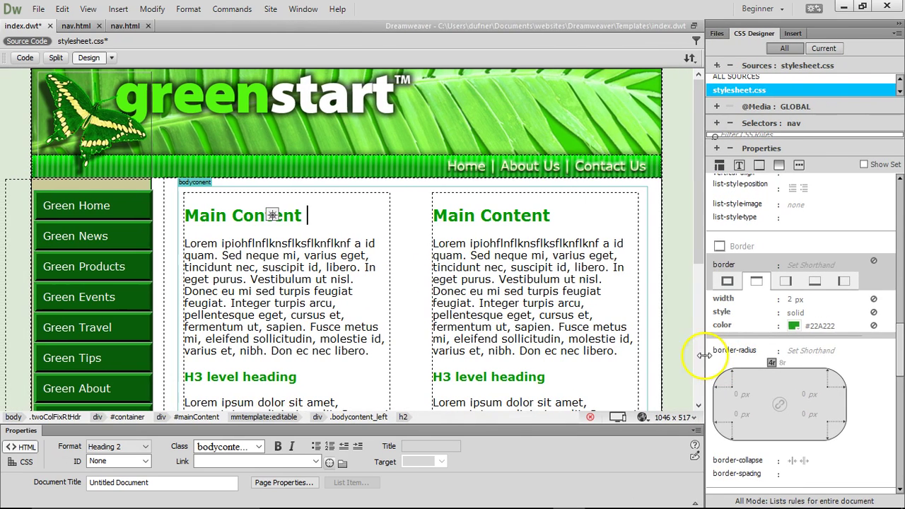
{"action": "left_click", "coordinate": [641, 417]}
{"action": "left_click", "coordinate": [657, 420]}
{"action": "left_click", "coordinate": [400, 290]}
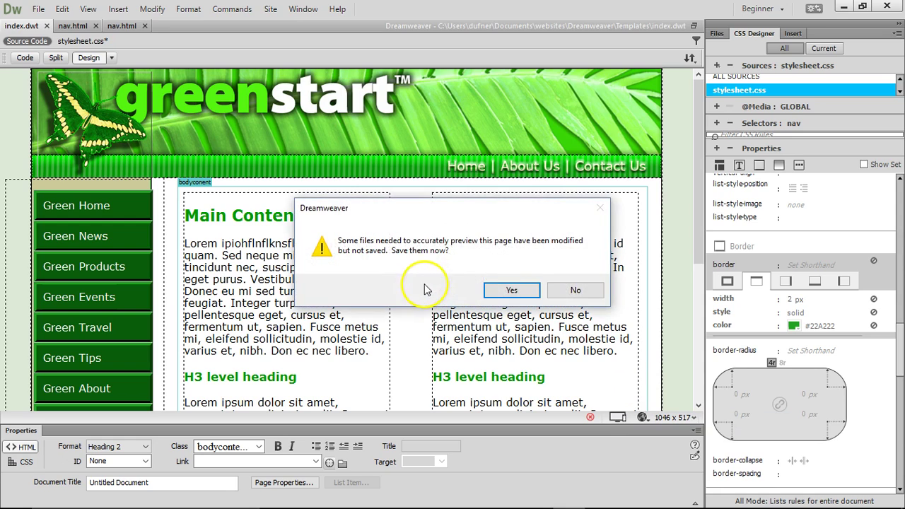
{"action": "left_click", "coordinate": [495, 290]}
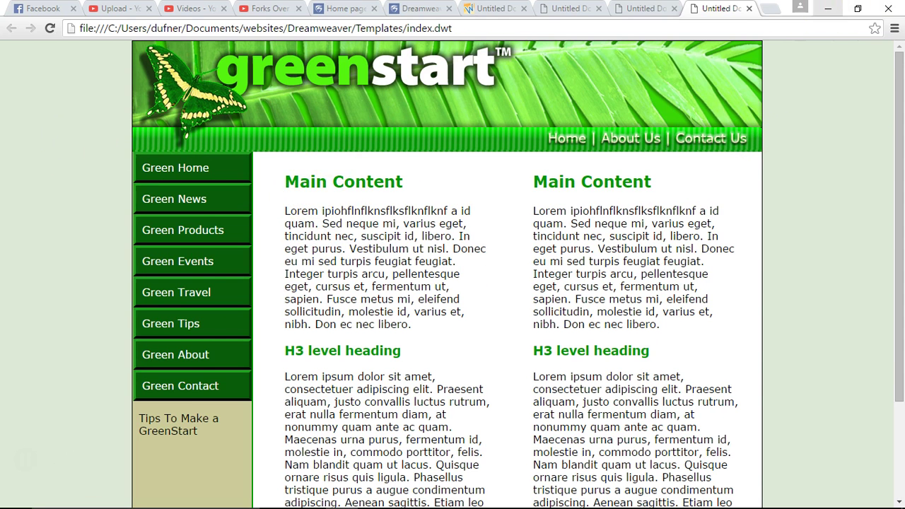
{"action": "left_click", "coordinate": [828, 8]}
{"action": "left_click", "coordinate": [367, 243]}
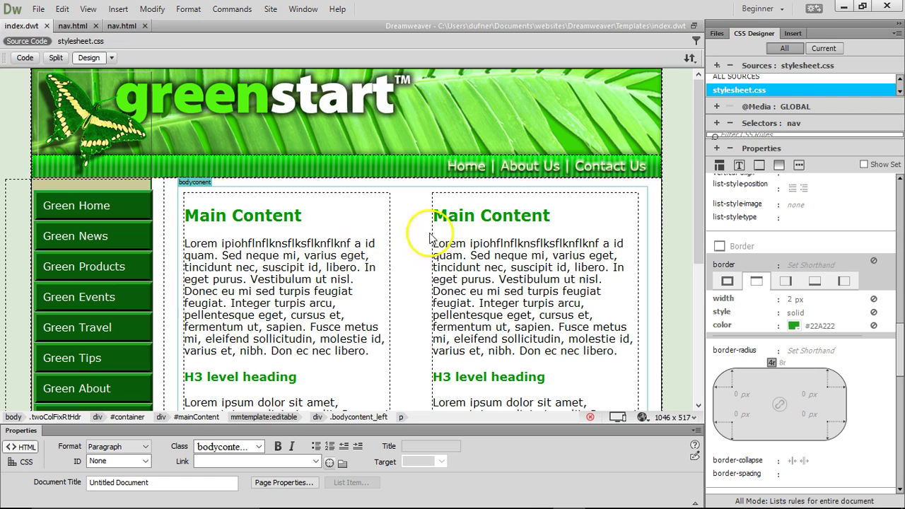
- Close both nav.html documents and locate the Templates and root copies of nav.html in the site files
{"action": "left_click", "coordinate": [88, 27]}
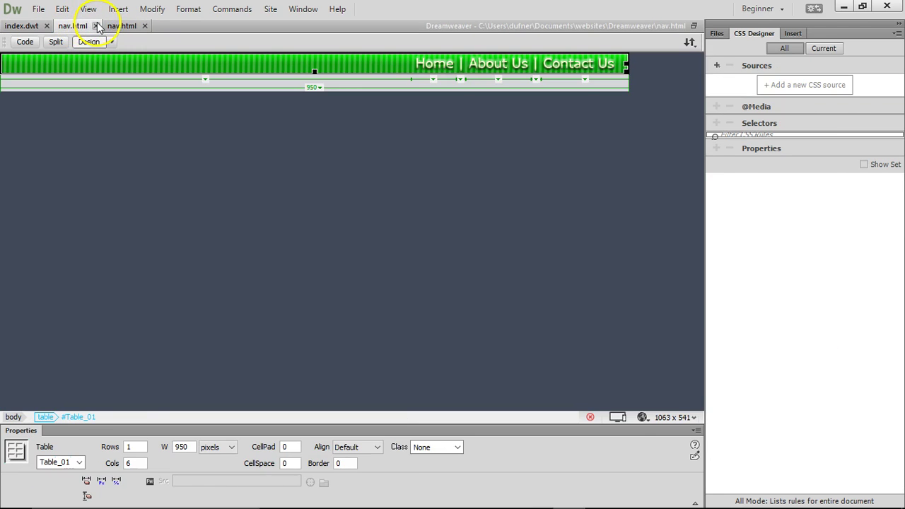
{"action": "left_click", "coordinate": [97, 26]}
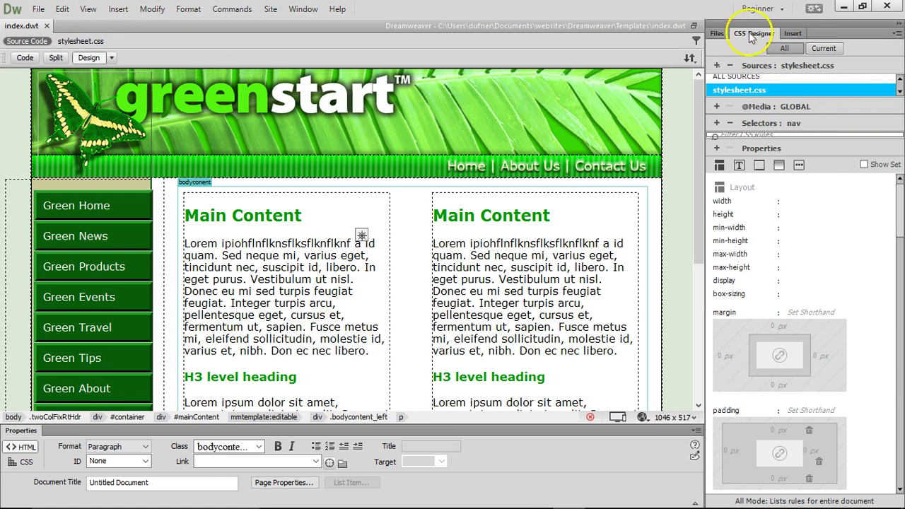
{"action": "left_click", "coordinate": [710, 33]}
{"action": "left_click", "coordinate": [764, 331]}
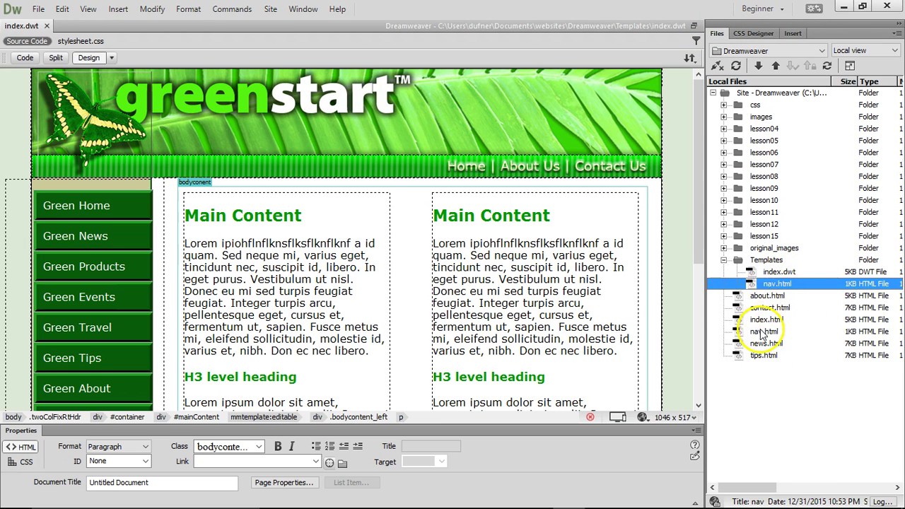
{"action": "left_click", "coordinate": [775, 284]}
{"action": "left_click", "coordinate": [764, 330]}
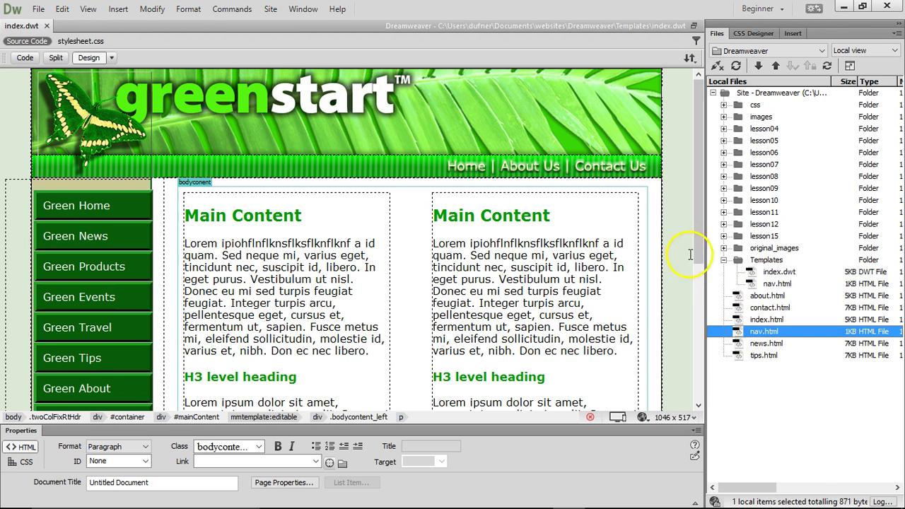
- Select the Home, About Us and Contact Us images of the navigation bar in turn to inspect their properties
{"action": "left_click", "coordinate": [679, 227]}
{"action": "left_click", "coordinate": [467, 165]}
{"action": "left_click", "coordinate": [523, 165]}
{"action": "left_click", "coordinate": [606, 169]}
{"action": "left_click", "coordinate": [462, 165]}
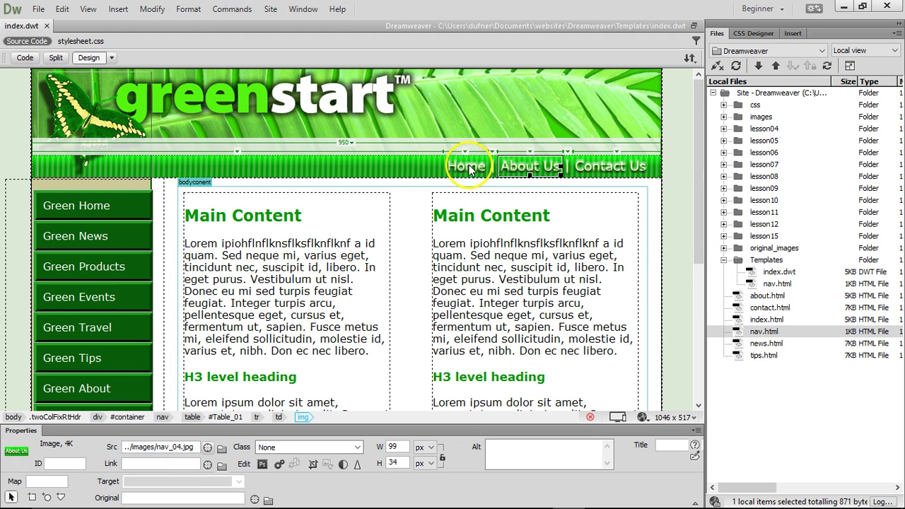
- Switch to Photoshop and, in nav.psd, hide the original navigation text layer and show its copy
{"action": "mouse_move", "coordinate": [240, 503]}
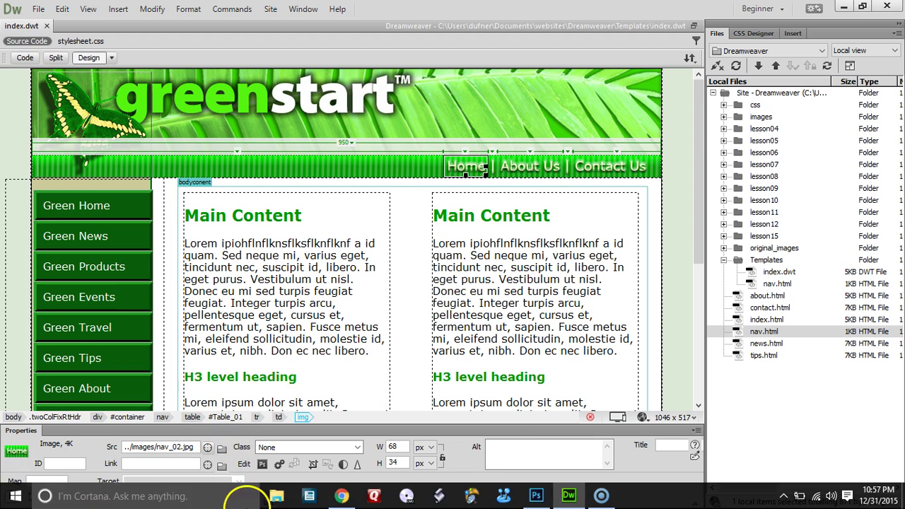
{"action": "left_click", "coordinate": [536, 496]}
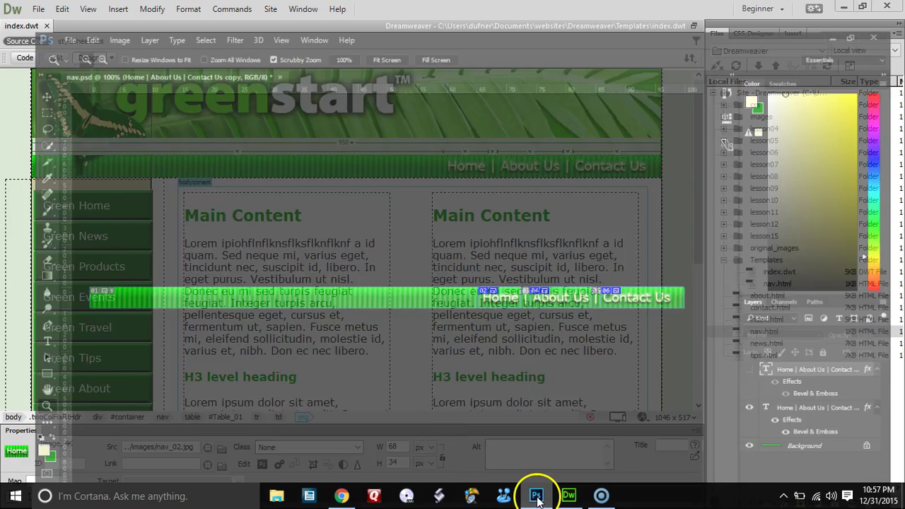
{"action": "left_click", "coordinate": [754, 397]}
{"action": "left_click", "coordinate": [754, 356]}
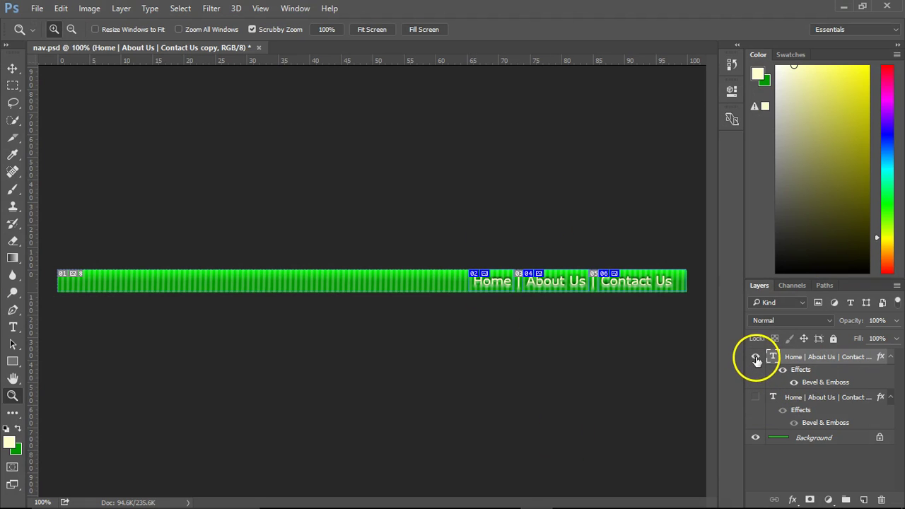
{"action": "left_click", "coordinate": [34, 9]}
{"action": "left_click", "coordinate": [65, 157]}
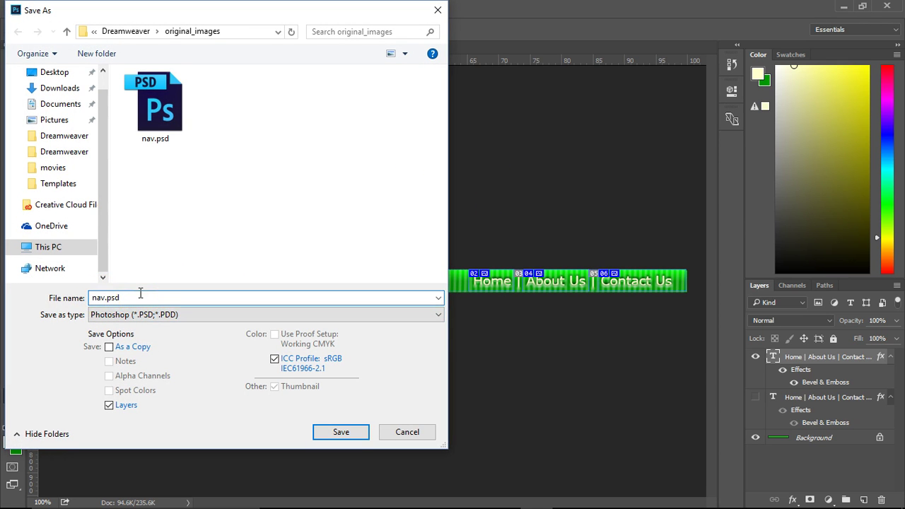
{"action": "type", "text": "2"}
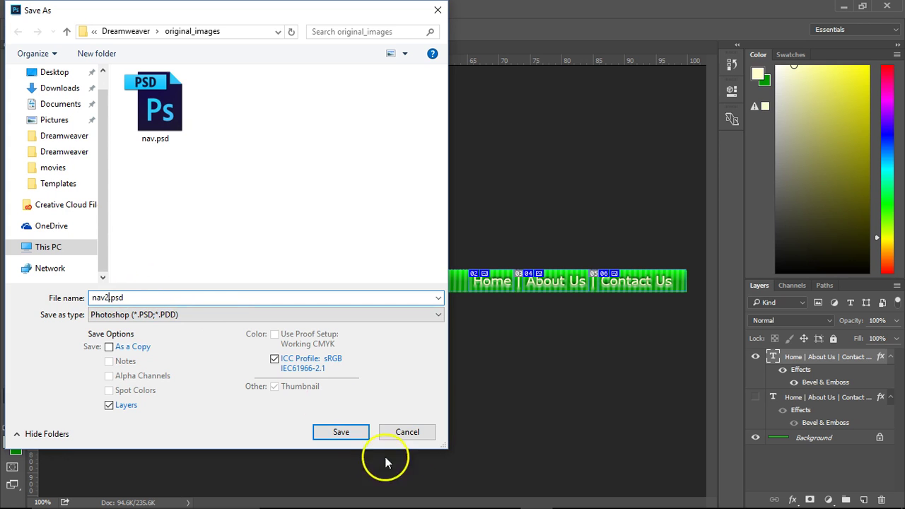
{"action": "left_click", "coordinate": [404, 432]}
- Start a Save for Web export of the navigation bar and select all of its slices in the preview
{"action": "left_click", "coordinate": [38, 8]}
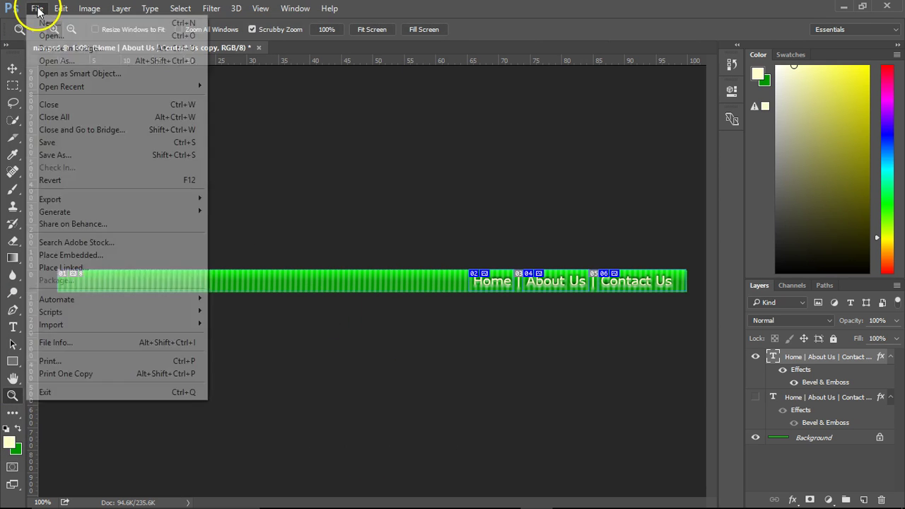
{"action": "mouse_move", "coordinate": [182, 199]}
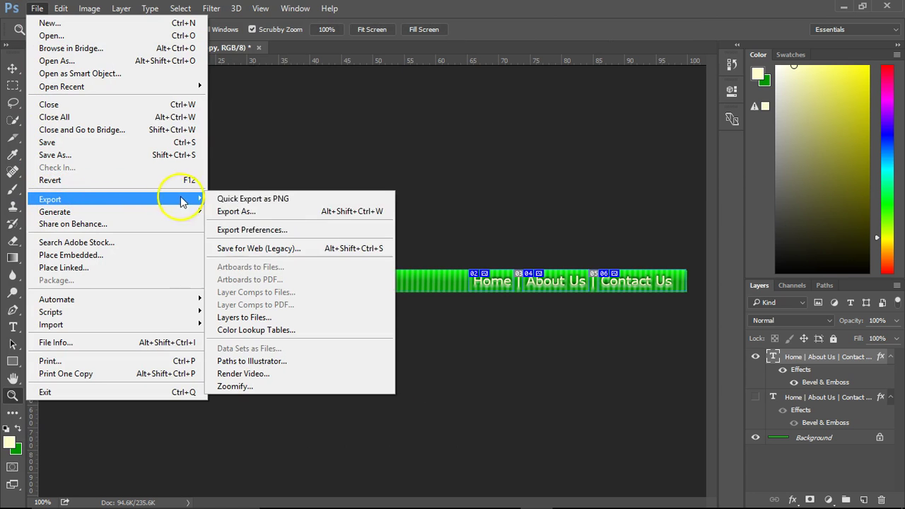
{"action": "left_click", "coordinate": [249, 251]}
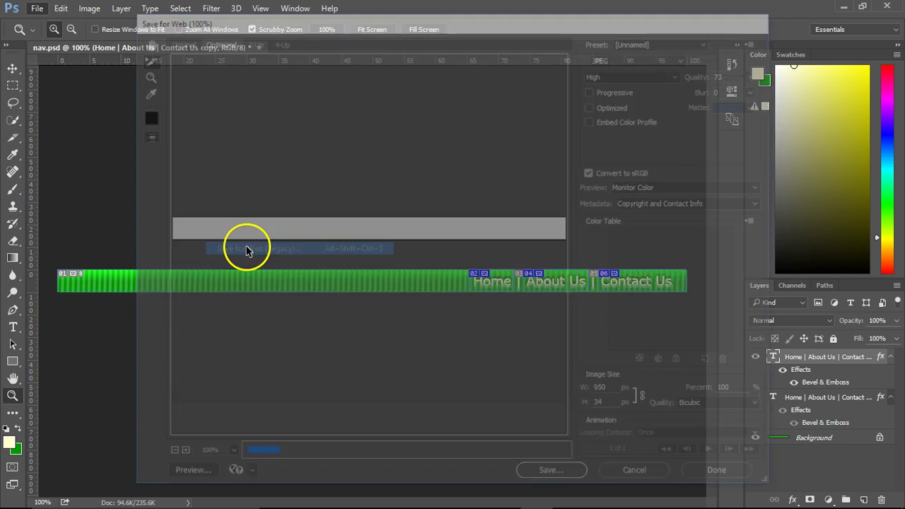
{"action": "left_click_drag", "start_coordinate": [226, 147], "coordinate": [387, 253]}
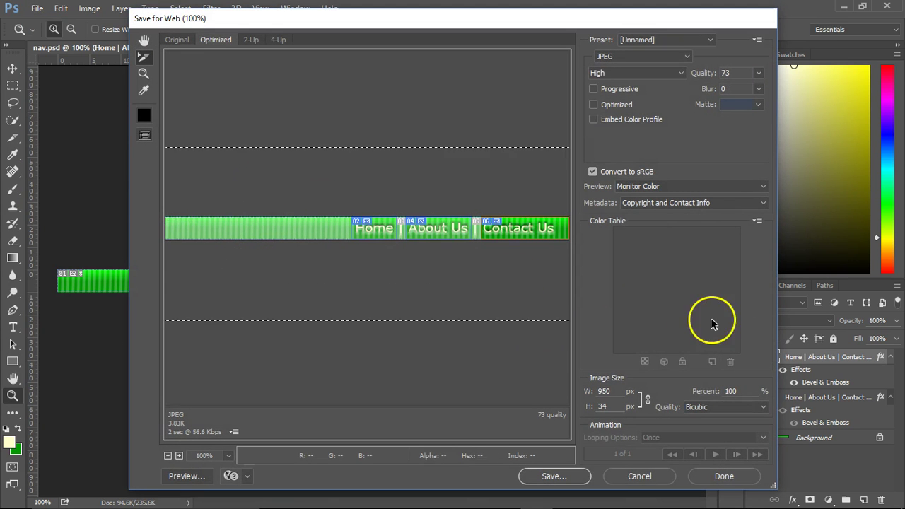
- Save all slices as Images Only under the name nav2.jpg in the Dreamweaver folder
{"action": "left_click", "coordinate": [584, 479]}
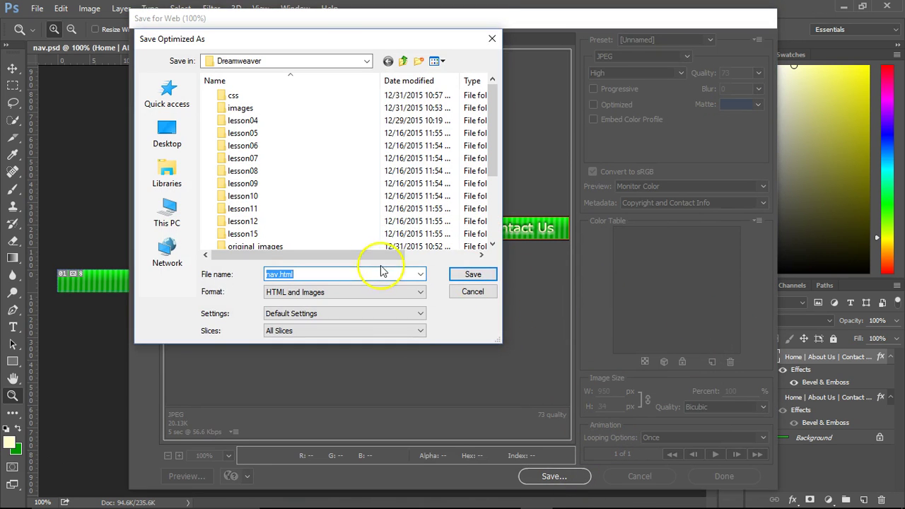
{"action": "left_click", "coordinate": [291, 292]}
{"action": "left_click", "coordinate": [302, 315]}
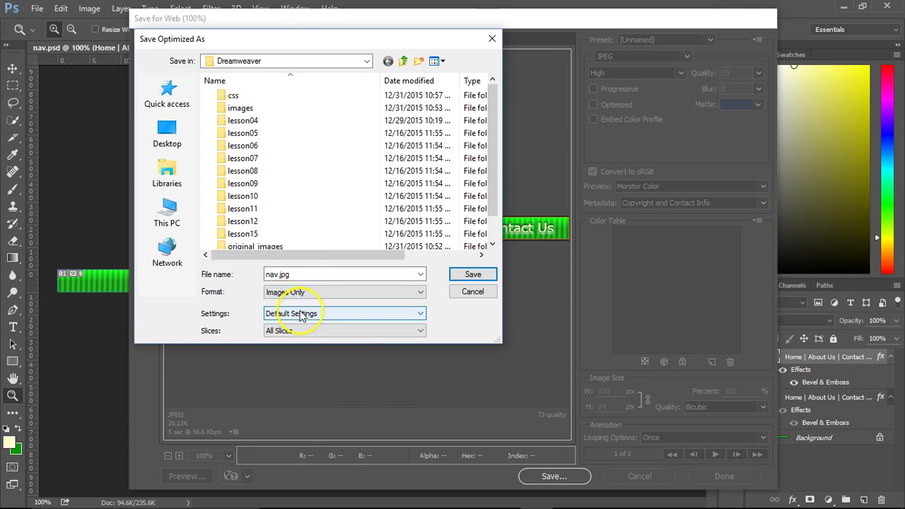
{"action": "left_click", "coordinate": [282, 272]}
{"action": "double_click", "coordinate": [276, 275]}
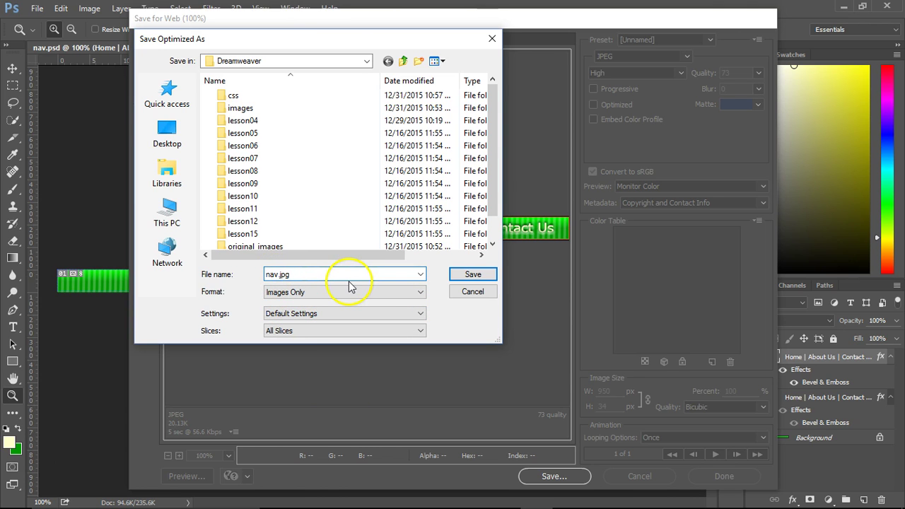
{"action": "left_click", "coordinate": [472, 276]}
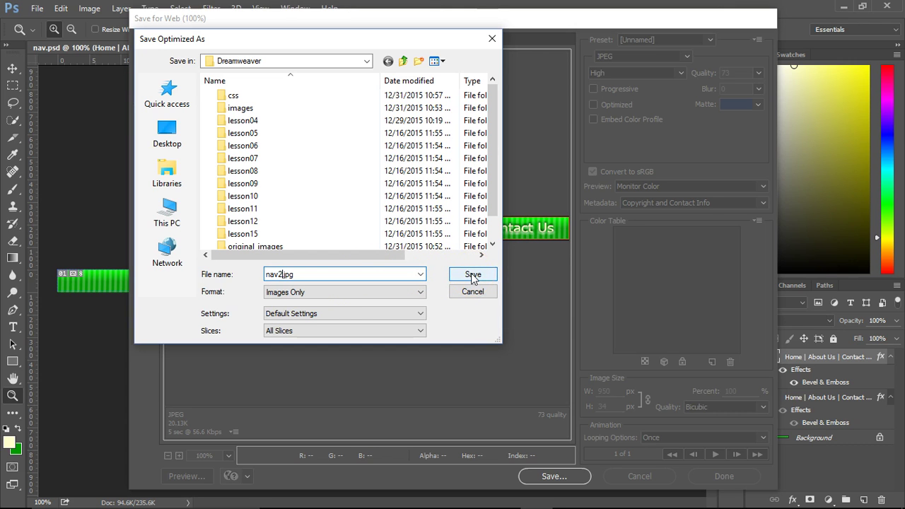
- Save the nav2 slices, switch to Dreamweaver, and refresh the site files to list the contents of the images folder
{"action": "left_click", "coordinate": [472, 275]}
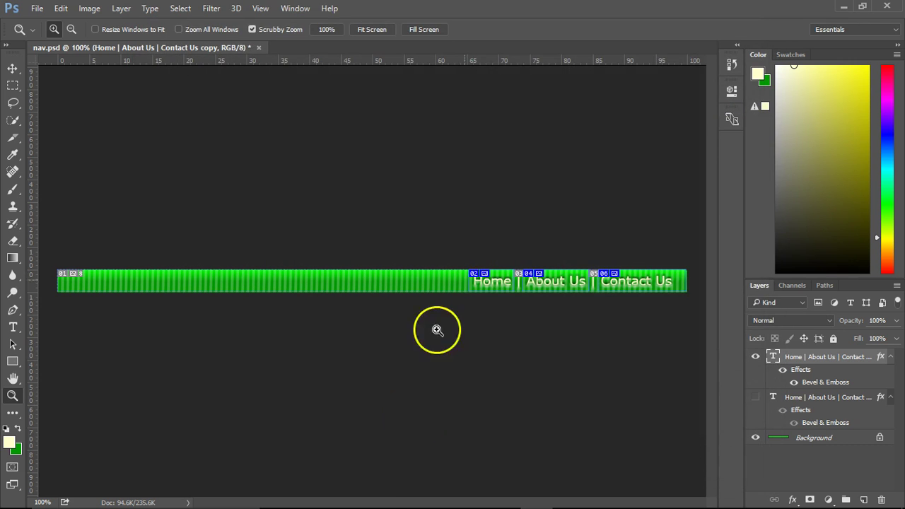
{"action": "left_click", "coordinate": [569, 495]}
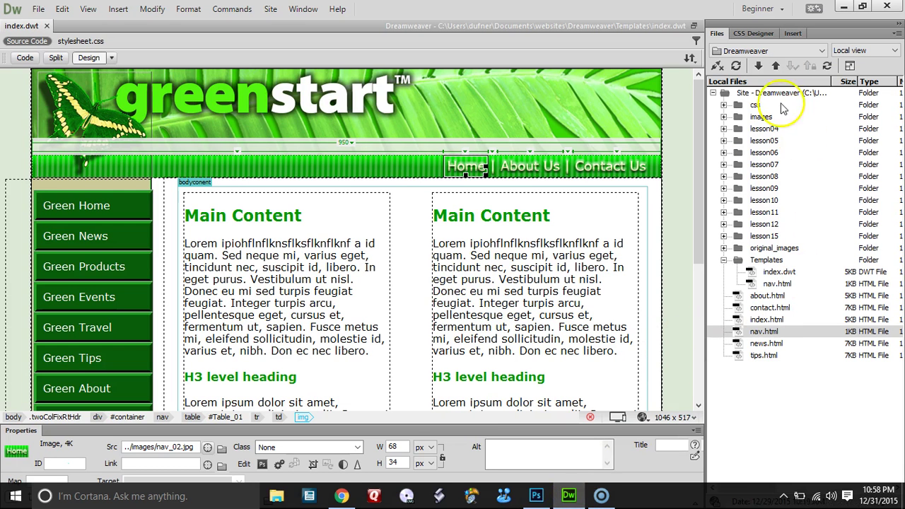
{"action": "left_click", "coordinate": [735, 67]}
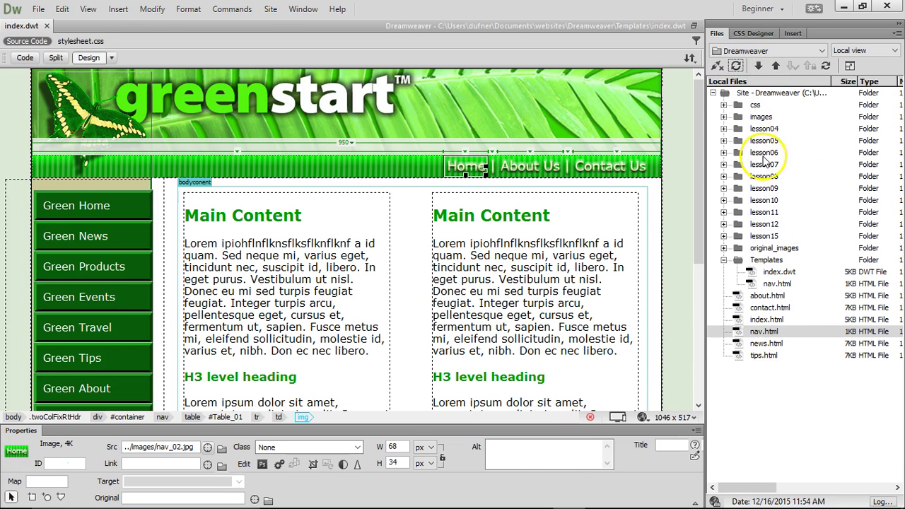
{"action": "left_click", "coordinate": [723, 116]}
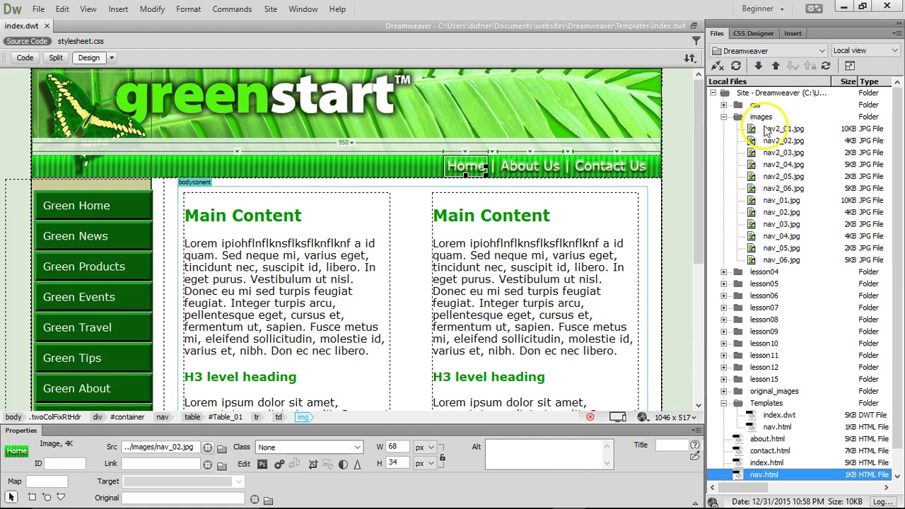
- Go through the exported nav2_01.jpg to nav2_06.jpg and nav_01.jpg to nav_06.jpg files in the images folder
{"action": "left_click", "coordinate": [781, 129]}
{"action": "left_click", "coordinate": [777, 141]}
{"action": "left_click", "coordinate": [777, 153]}
{"action": "left_click", "coordinate": [777, 164]}
{"action": "left_click", "coordinate": [777, 175]}
{"action": "left_click", "coordinate": [777, 188]}
{"action": "left_click", "coordinate": [777, 200]}
{"action": "left_click", "coordinate": [777, 212]}
{"action": "left_click", "coordinate": [777, 224]}
{"action": "left_click", "coordinate": [778, 236]}
{"action": "left_click", "coordinate": [777, 248]}
{"action": "left_click", "coordinate": [777, 260]}
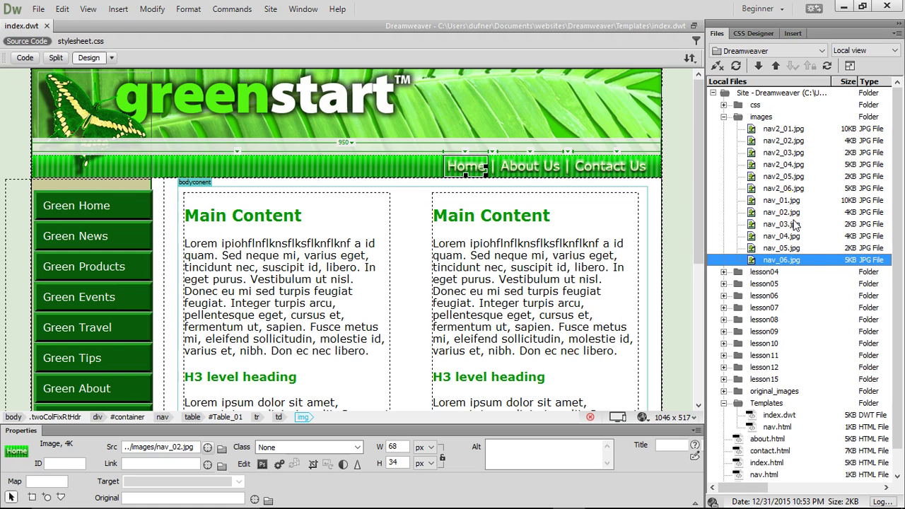
- Select each navigation bar slice in turn, from the blank strip to Contact Us, to inspect its source file
{"action": "left_click", "coordinate": [402, 165]}
{"action": "left_click", "coordinate": [458, 164]}
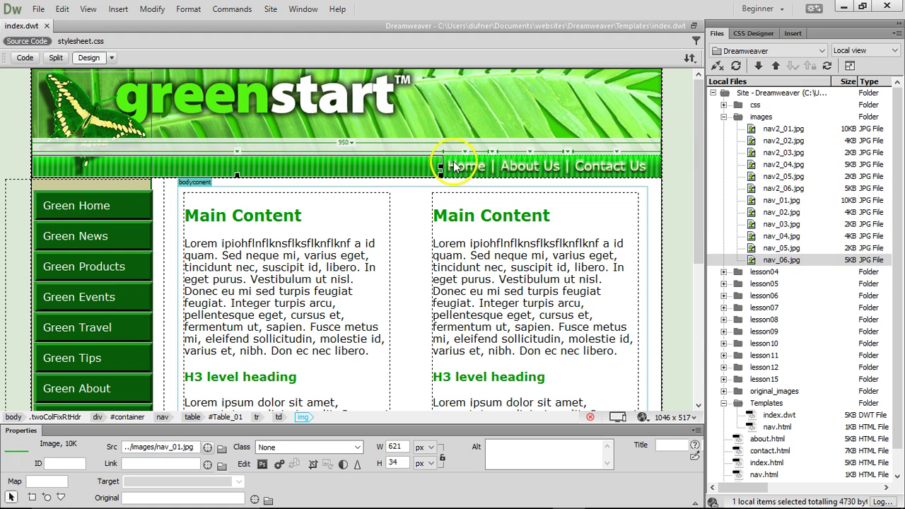
{"action": "left_click", "coordinate": [494, 167]}
{"action": "left_click", "coordinate": [523, 169]}
{"action": "left_click", "coordinate": [569, 167]}
{"action": "left_click", "coordinate": [597, 167]}
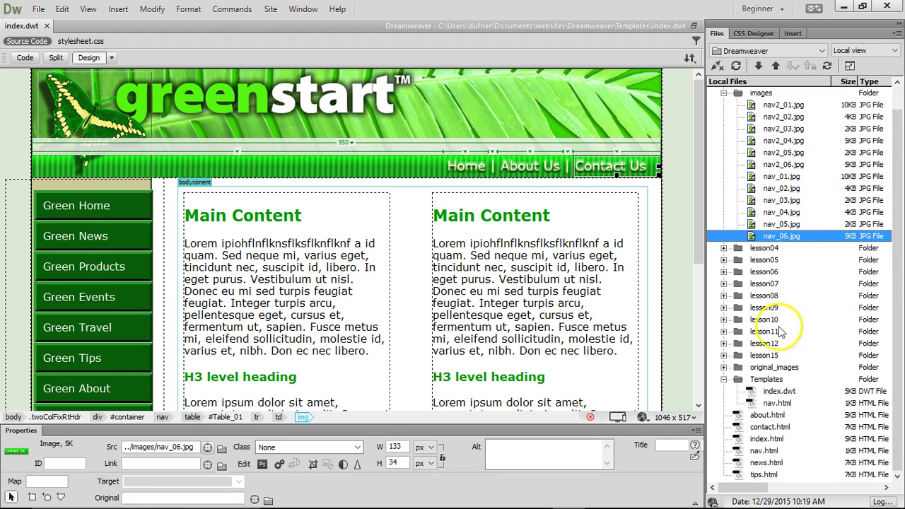
{"action": "left_click", "coordinate": [764, 379]}
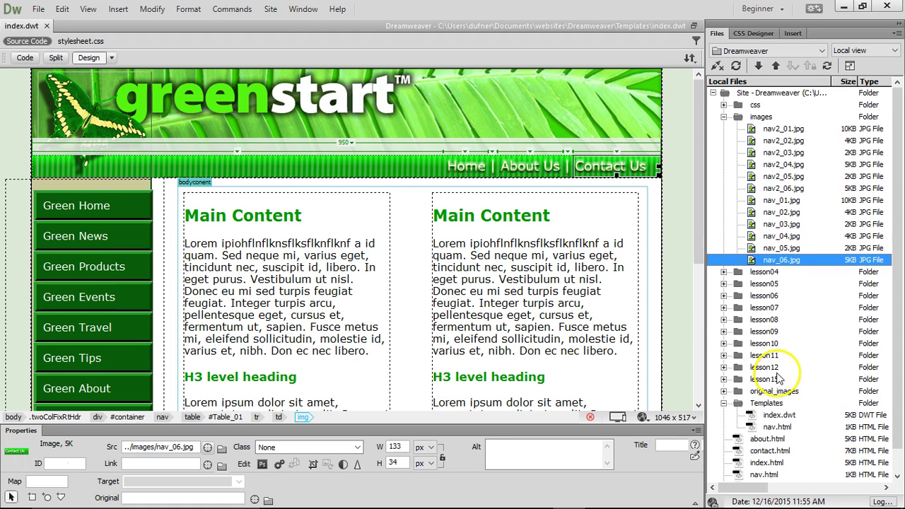
- Copy the source path of the Home navigation image and delete the image from its table cell
{"action": "left_click", "coordinate": [466, 168]}
{"action": "left_click_drag", "start_coordinate": [466, 168], "coordinate": [123, 447]}
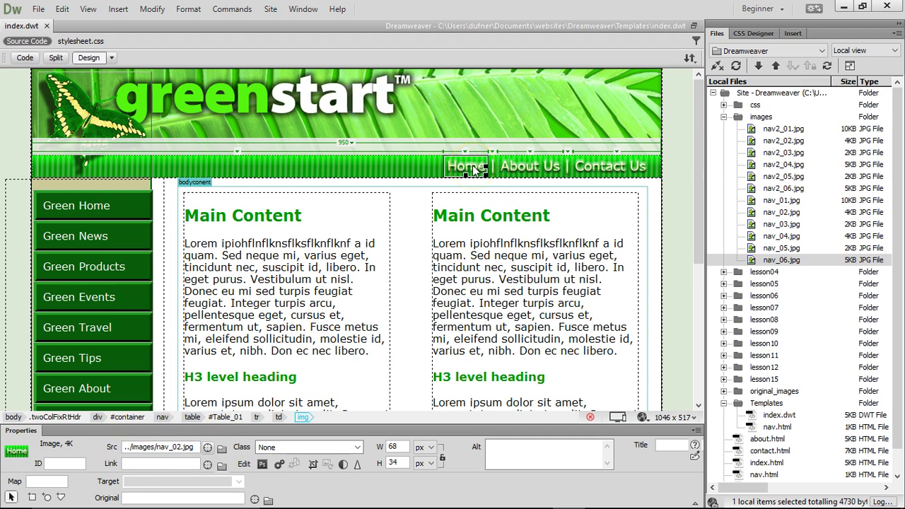
{"action": "key", "text": "Delete"}
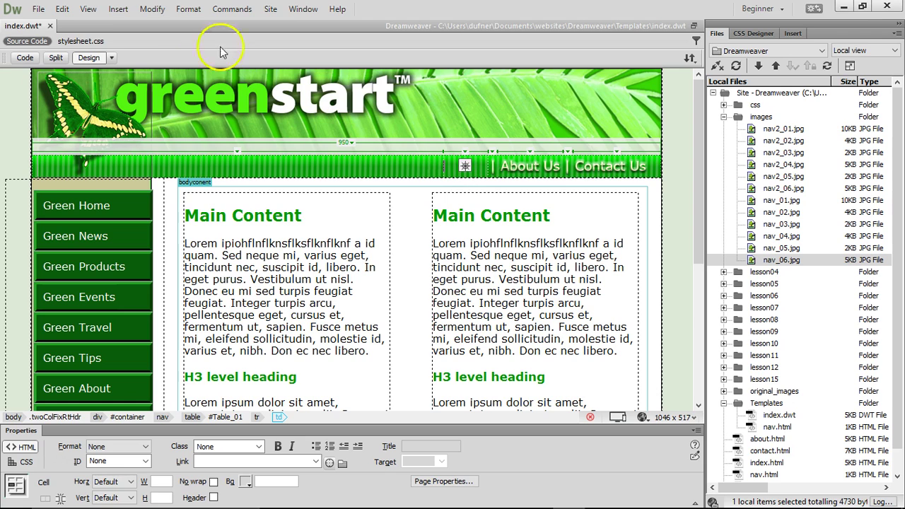
- Set up a rollover image in the empty Home cell with ../images/nav_02.jpg as original and ../images/nav2_02.jpg as rollover
{"action": "left_click", "coordinate": [110, 10]}
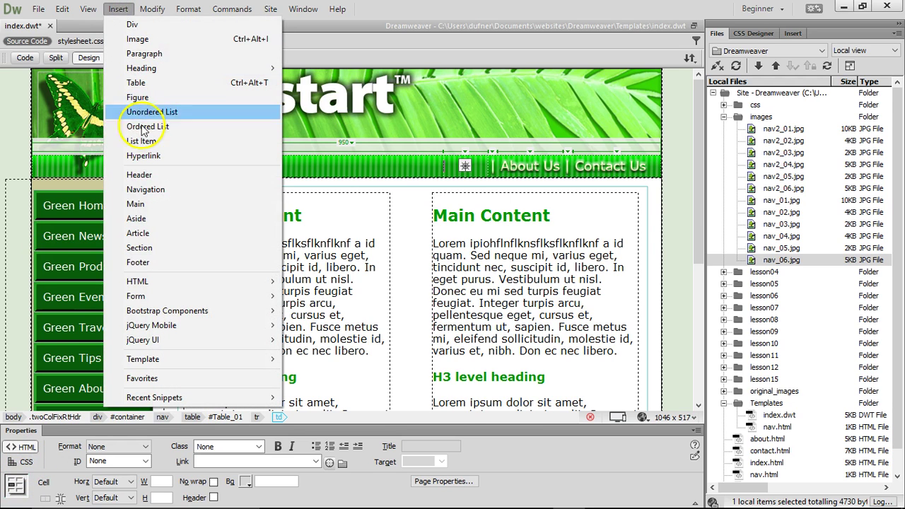
{"action": "mouse_move", "coordinate": [146, 287]}
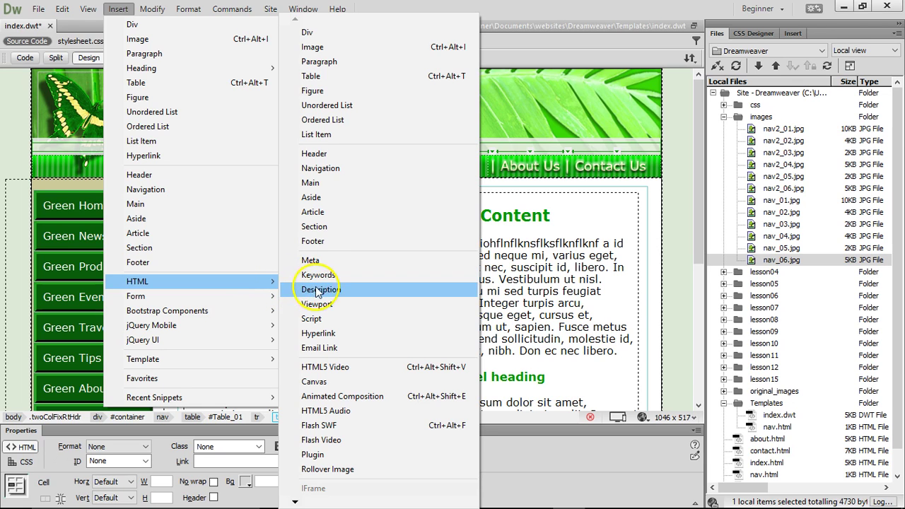
{"action": "left_click", "coordinate": [340, 470]}
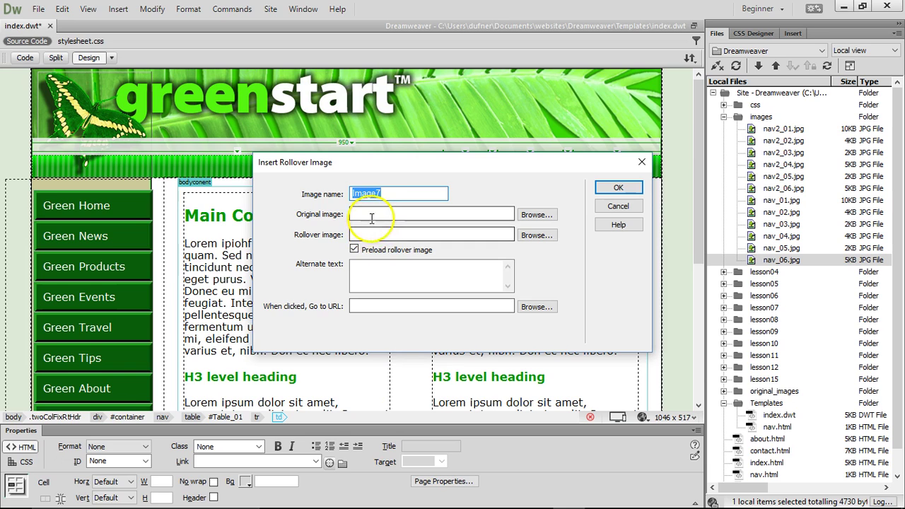
{"action": "left_click", "coordinate": [361, 215]}
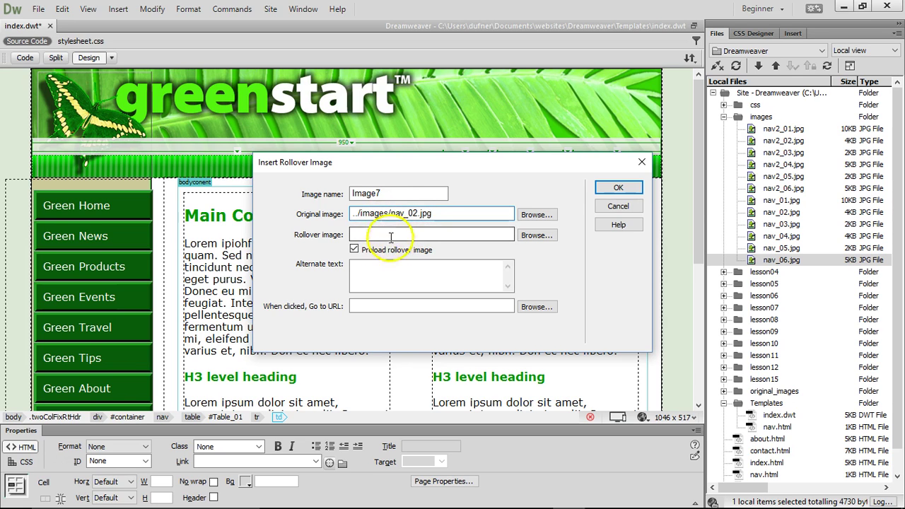
{"action": "left_click", "coordinate": [359, 251]}
{"action": "left_click", "coordinate": [362, 248]}
{"action": "left_click", "coordinate": [373, 235]}
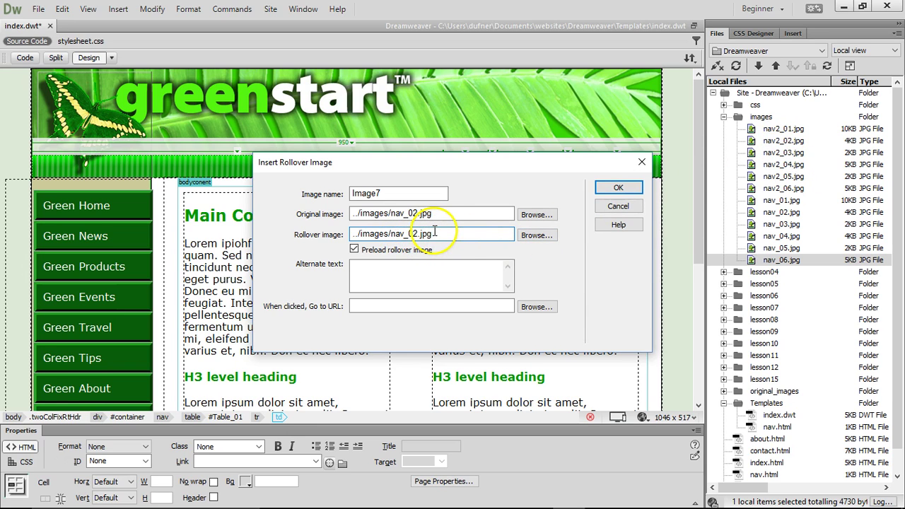
- Browse for the rollover image and choose nav2_02.jpg from the Dreamweaver site's images folder
{"action": "left_click", "coordinate": [534, 216]}
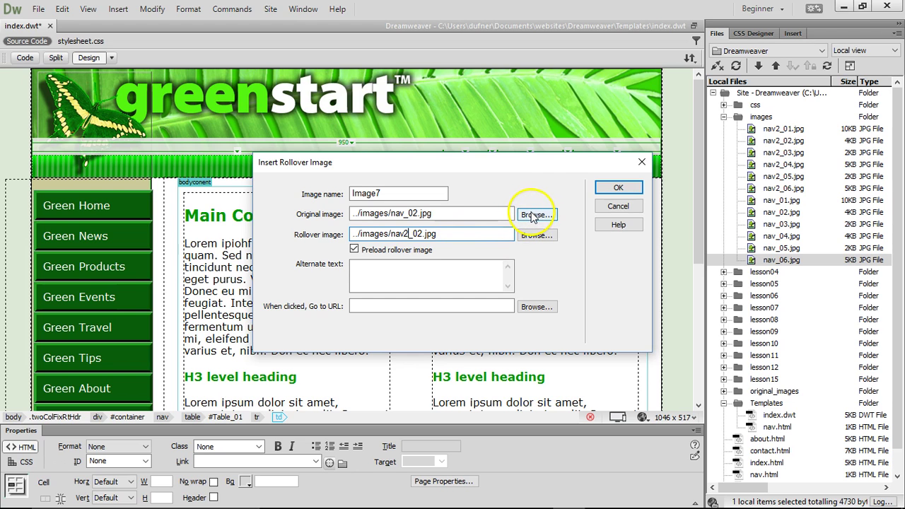
{"action": "left_click", "coordinate": [535, 235]}
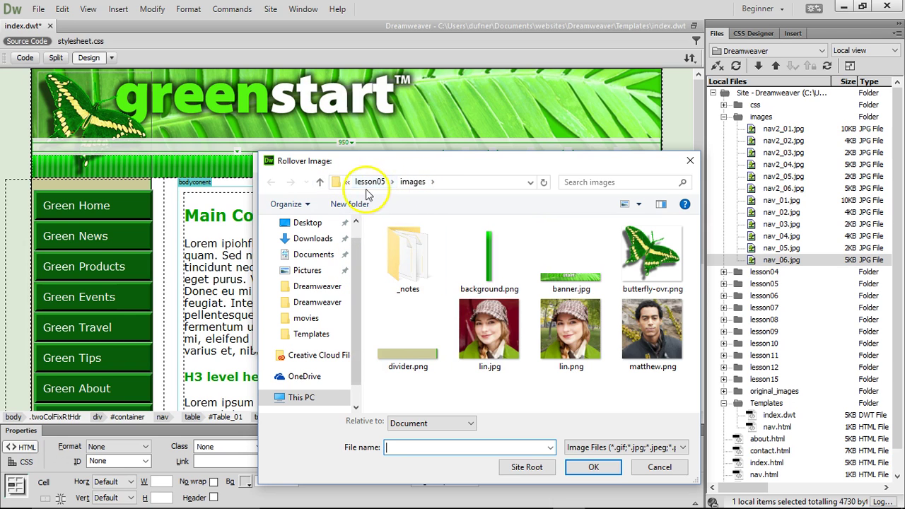
{"action": "left_click", "coordinate": [347, 183]}
{"action": "left_click", "coordinate": [364, 147]}
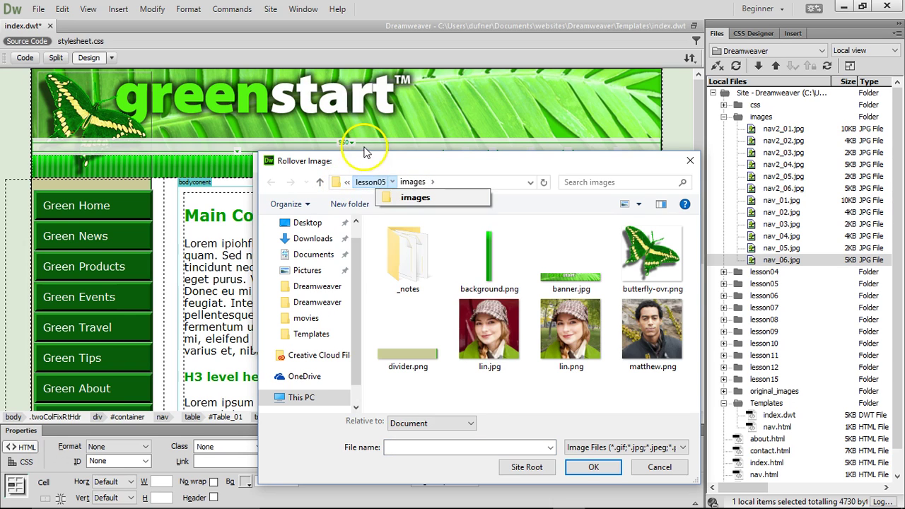
{"action": "left_click", "coordinate": [373, 181]}
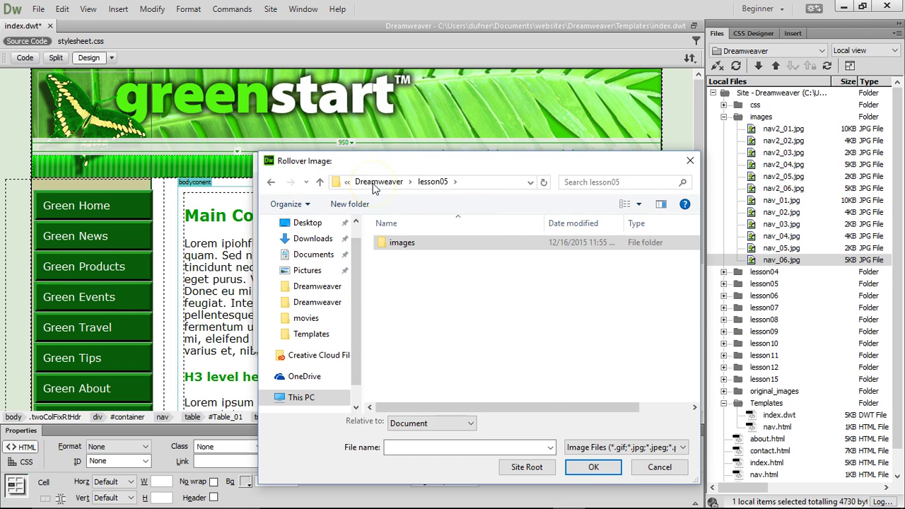
{"action": "left_click", "coordinate": [371, 182]}
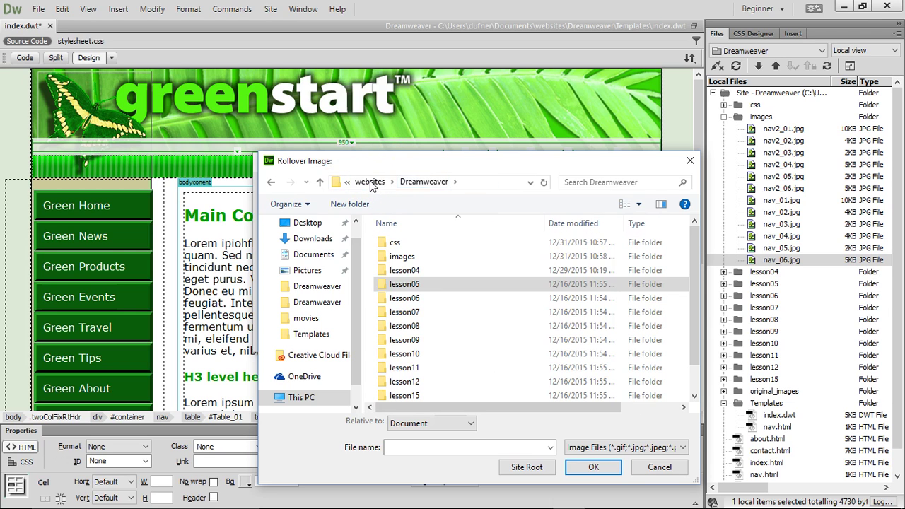
{"action": "double_click", "coordinate": [404, 254]}
{"action": "left_click", "coordinate": [405, 261]}
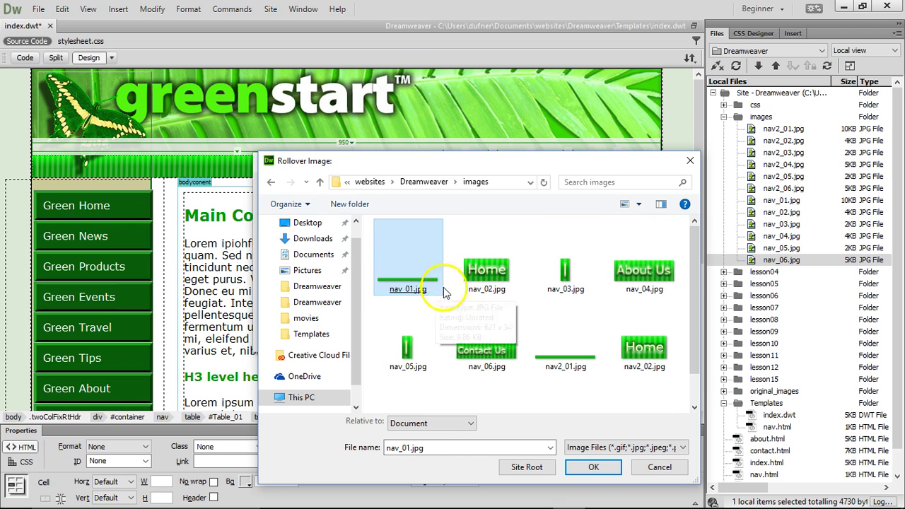
{"action": "left_click_drag", "start_coordinate": [694, 346], "coordinate": [693, 382]}
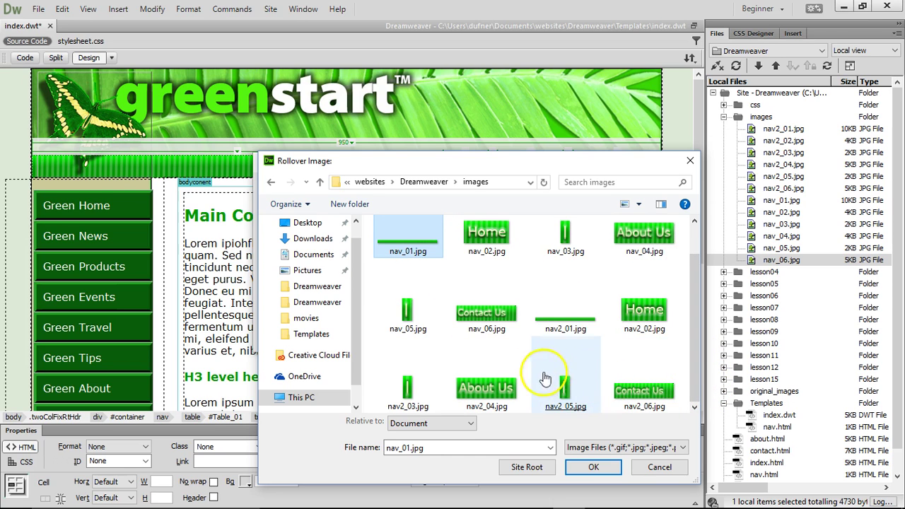
{"action": "double_click", "coordinate": [656, 321]}
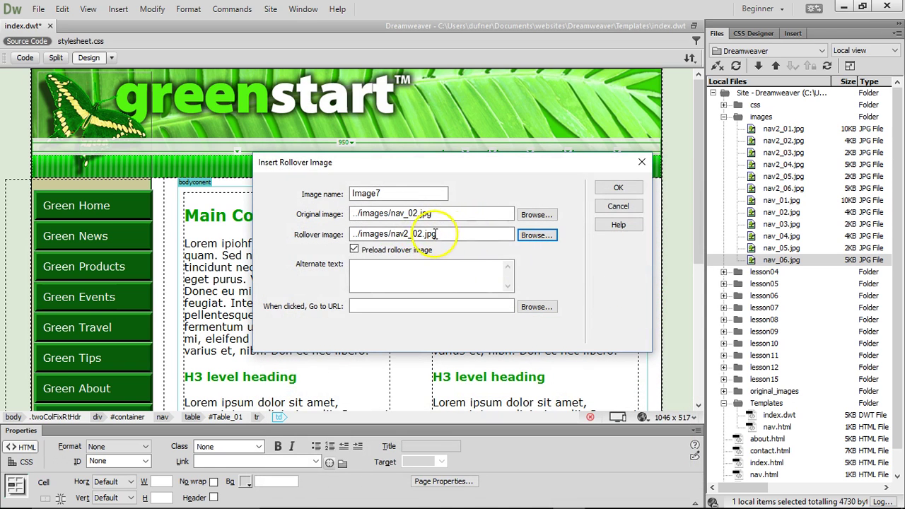
- Insert the Home rollover image with the name Image7, leaving the alternate text and target URL blank
{"action": "double_click", "coordinate": [366, 193]}
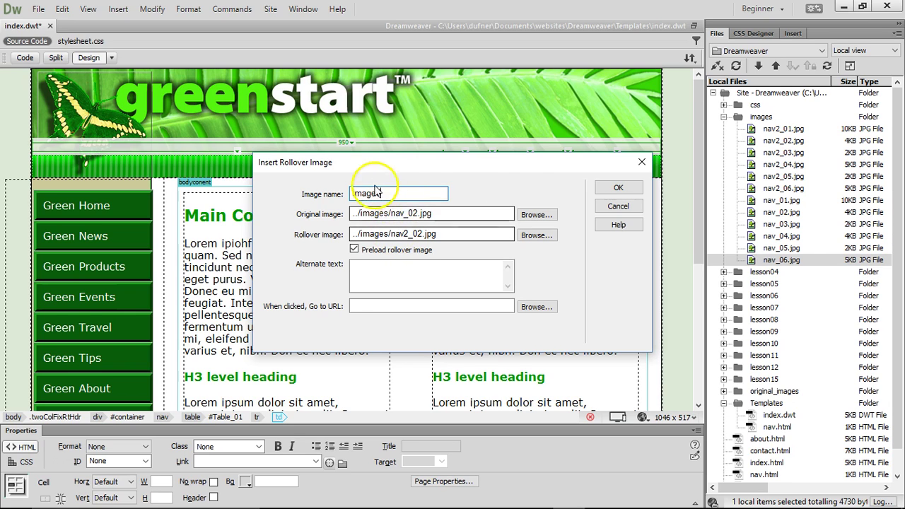
{"action": "left_click", "coordinate": [367, 272]}
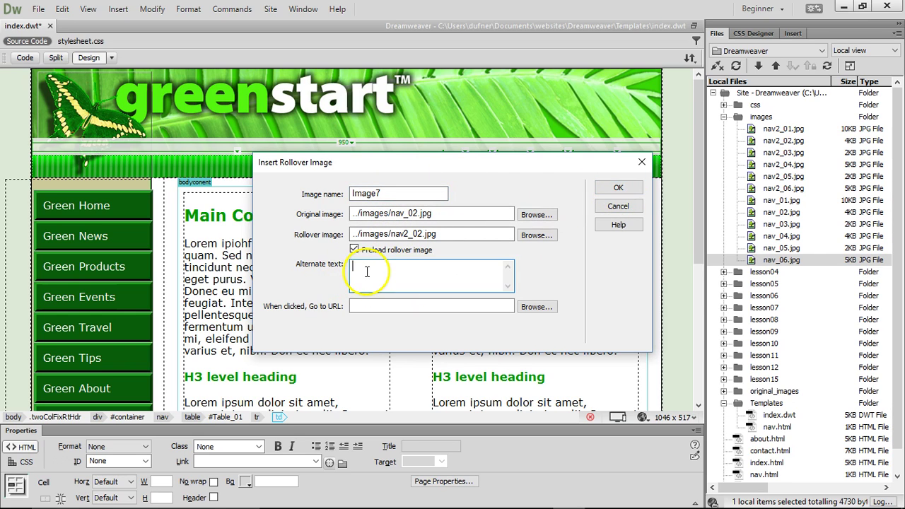
{"action": "left_click_drag", "start_coordinate": [394, 172], "coordinate": [354, 201]}
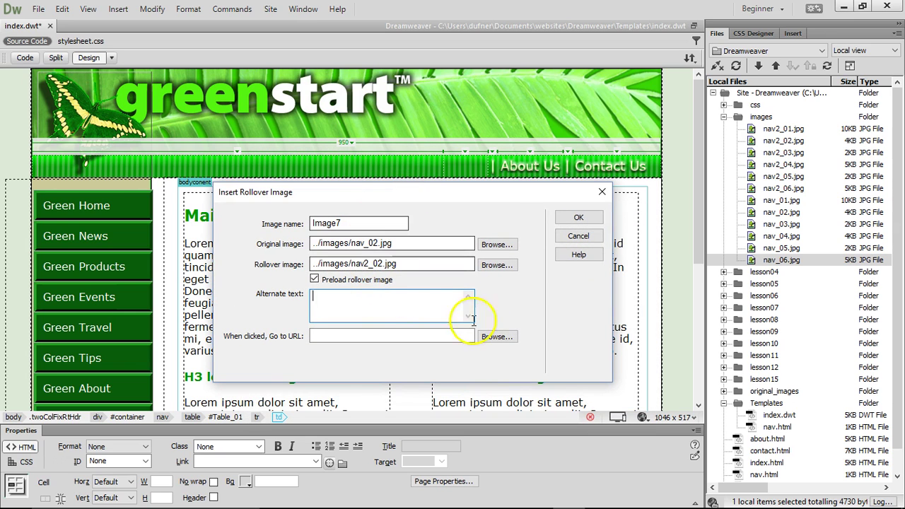
{"action": "left_click", "coordinate": [578, 218]}
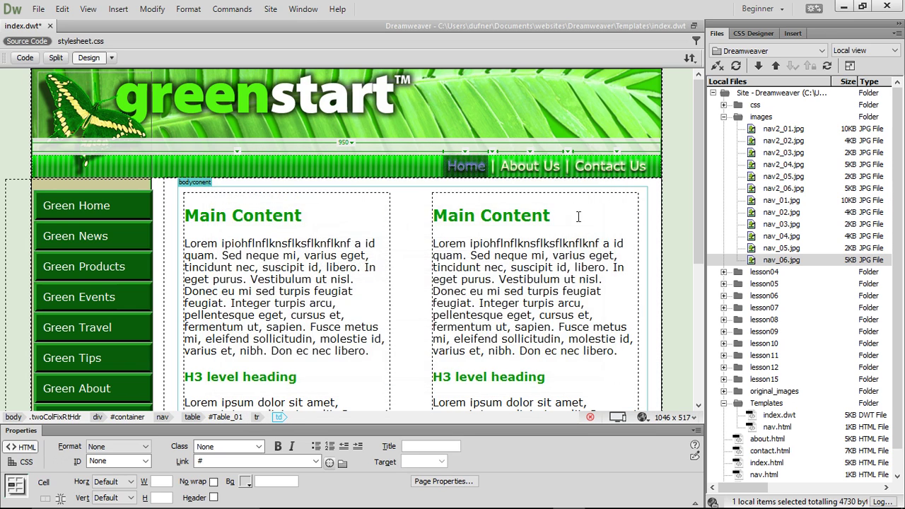
- Save the template, preview it in Google Chrome to test the Home rollover, and return to Dreamweaver
{"action": "left_click", "coordinate": [468, 164]}
{"action": "left_click", "coordinate": [470, 255]}
{"action": "left_click", "coordinate": [642, 417]}
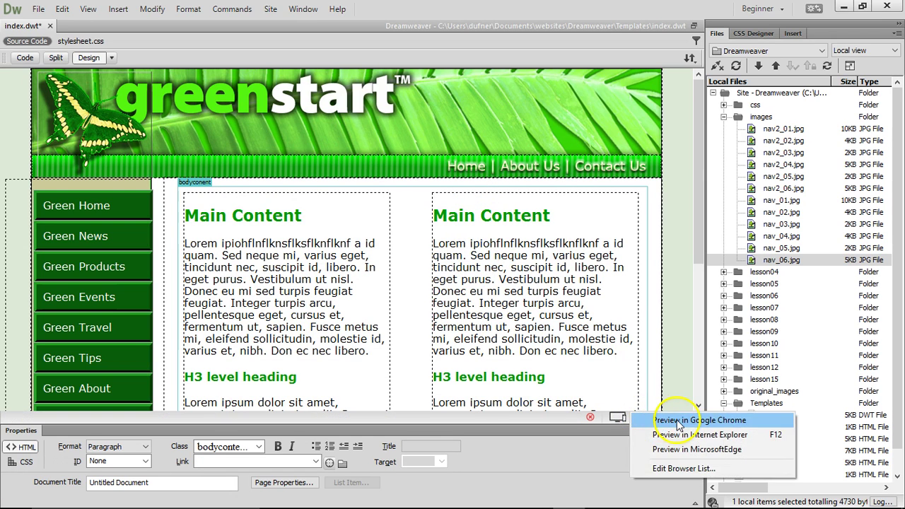
{"action": "left_click", "coordinate": [677, 423]}
{"action": "left_click", "coordinate": [404, 290]}
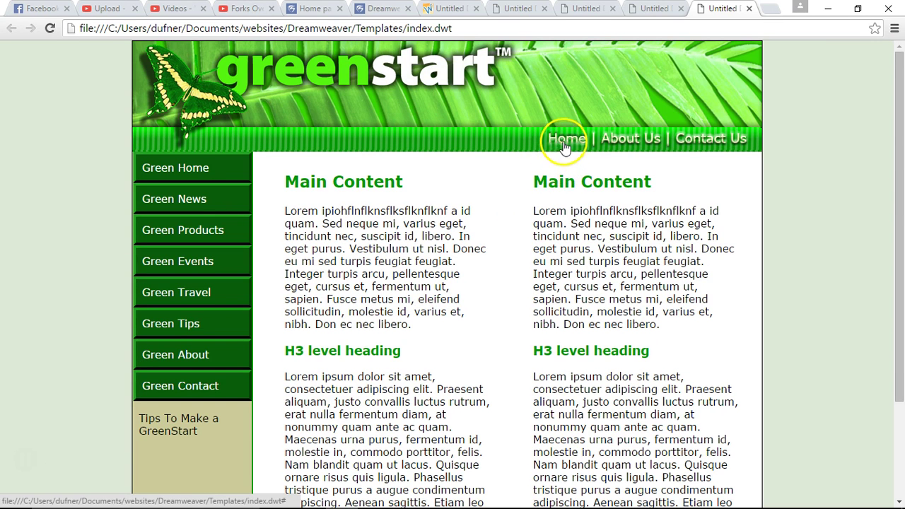
{"action": "left_click", "coordinate": [828, 12]}
- Copy the source path of the About Us navigation image and delete the image from its cell
{"action": "left_click", "coordinate": [528, 165]}
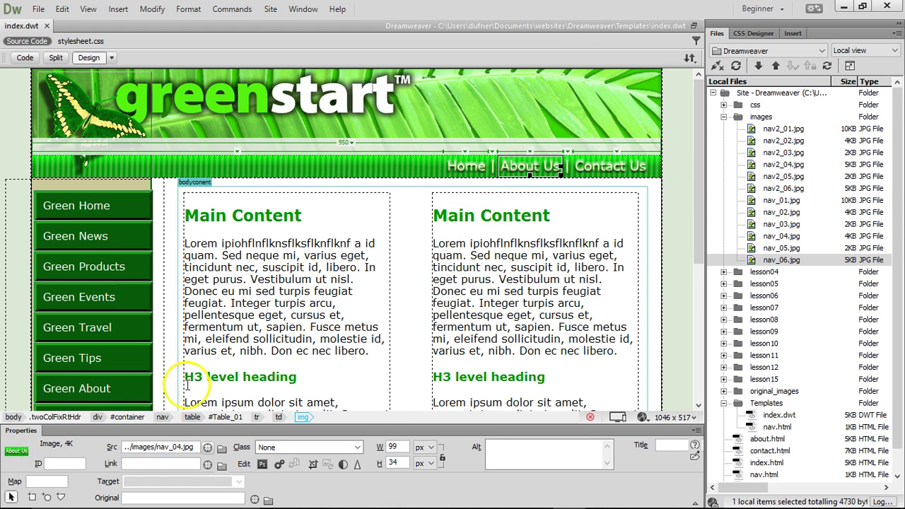
{"action": "double_click", "coordinate": [160, 445]}
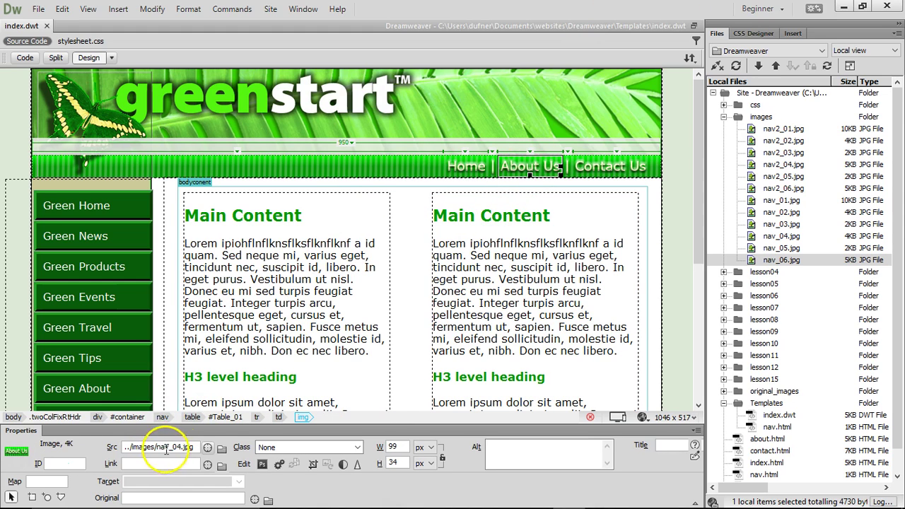
{"action": "left_click_drag", "start_coordinate": [193, 447], "coordinate": [104, 442]}
{"action": "key", "text": "ctrl+c"}
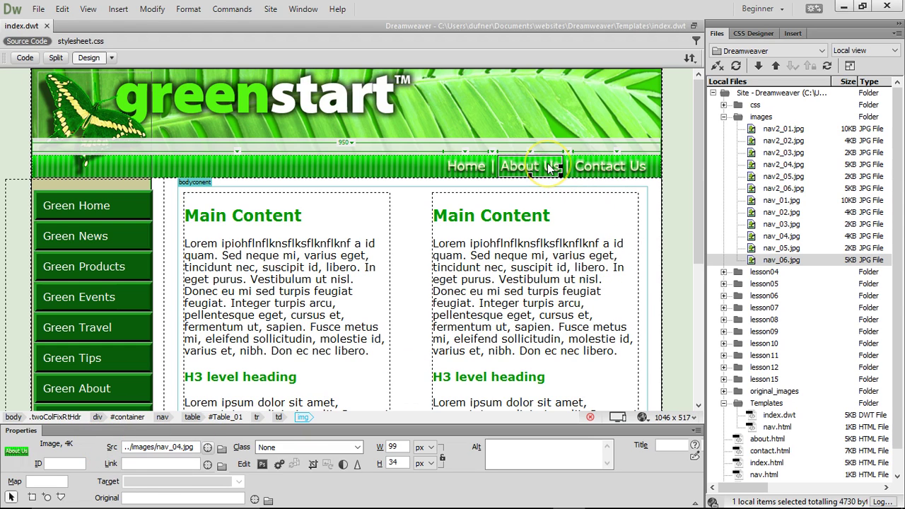
{"action": "key", "text": "Delete"}
- Insert the About Us rollover image with nav_04.jpg as the original image and nav2_04.jpg as the rollover image
{"action": "left_click", "coordinate": [118, 8]}
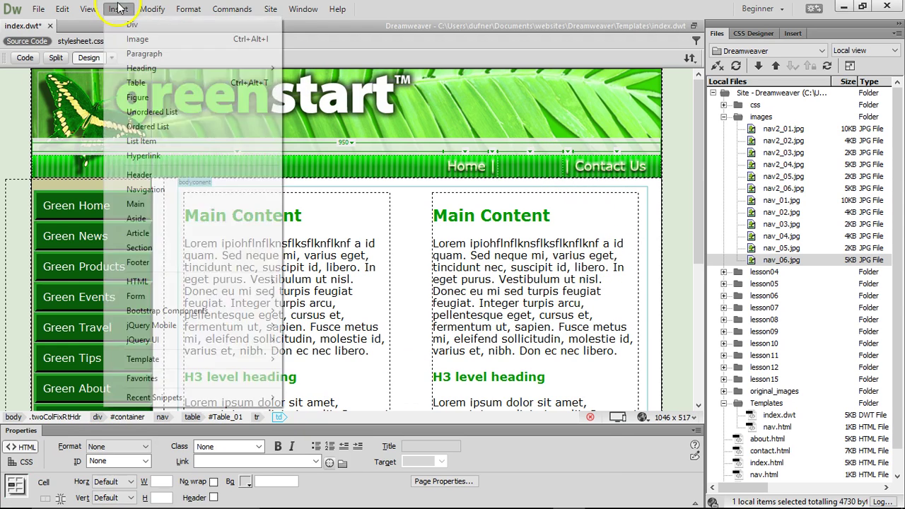
{"action": "mouse_move", "coordinate": [256, 281]}
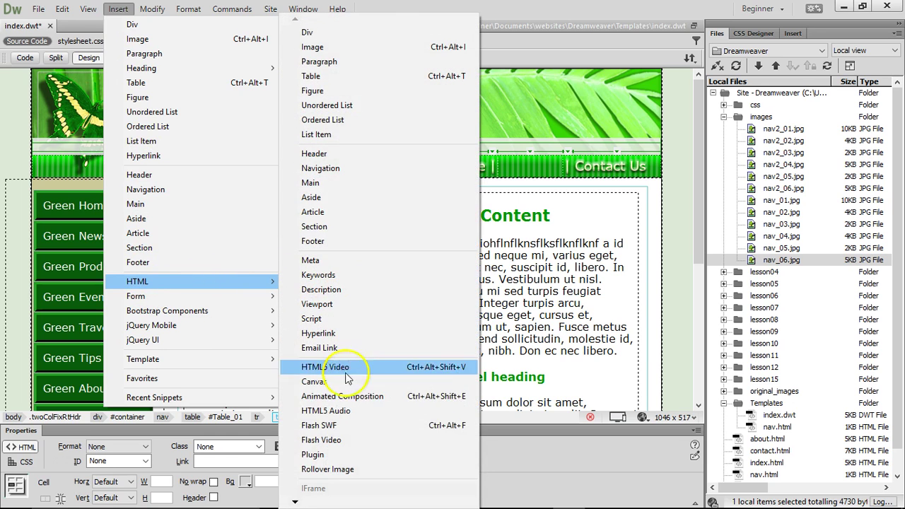
{"action": "left_click", "coordinate": [329, 469]}
{"action": "left_click", "coordinate": [393, 214]}
{"action": "key", "text": "ctrl+v"}
{"action": "left_click", "coordinate": [382, 234]}
{"action": "key", "text": "ctrl+v"}
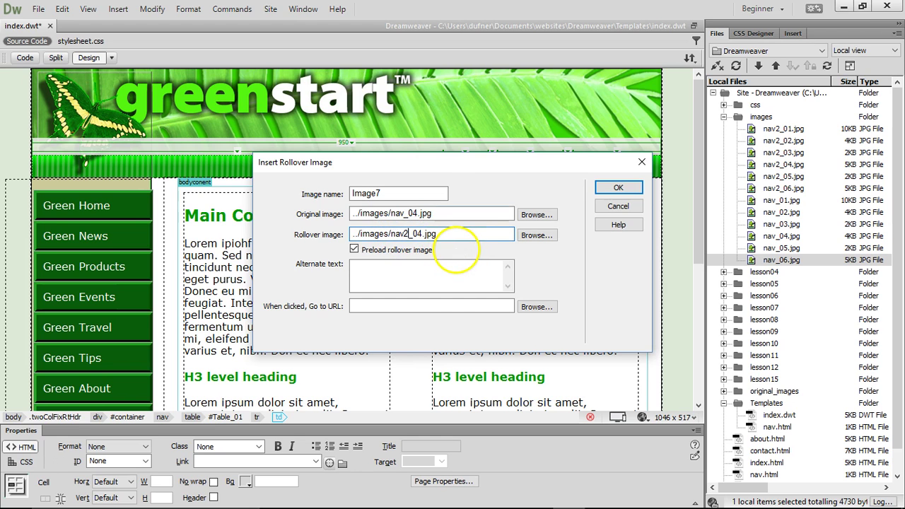
{"action": "left_click", "coordinate": [619, 189]}
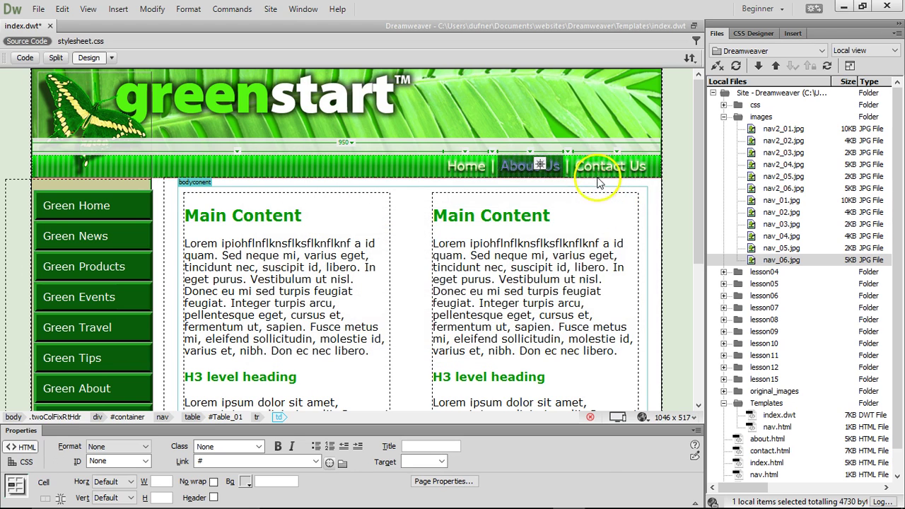
- Copy the source path of the Contact Us navigation image and delete the image from its cell
{"action": "left_click", "coordinate": [590, 171]}
{"action": "left_click_drag", "start_coordinate": [199, 448], "coordinate": [75, 438]}
{"action": "key", "text": "ctrl+c"}
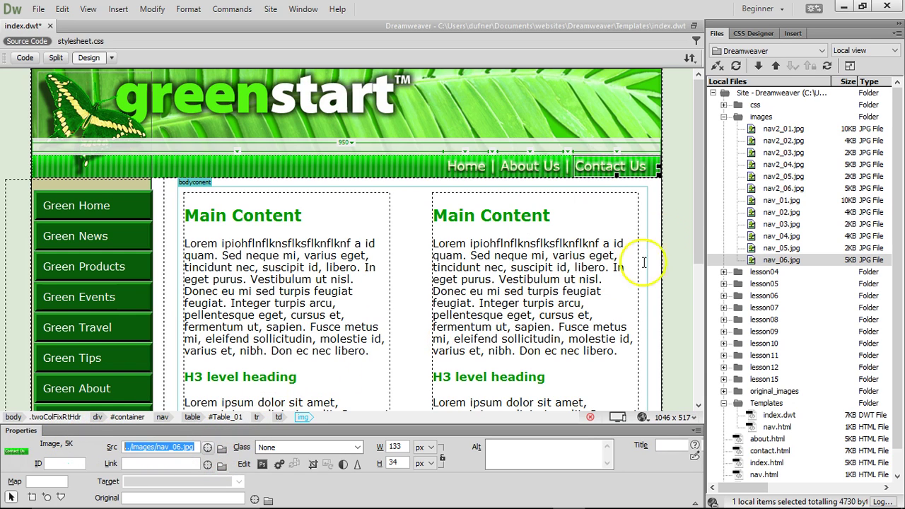
{"action": "key", "text": "Delete"}
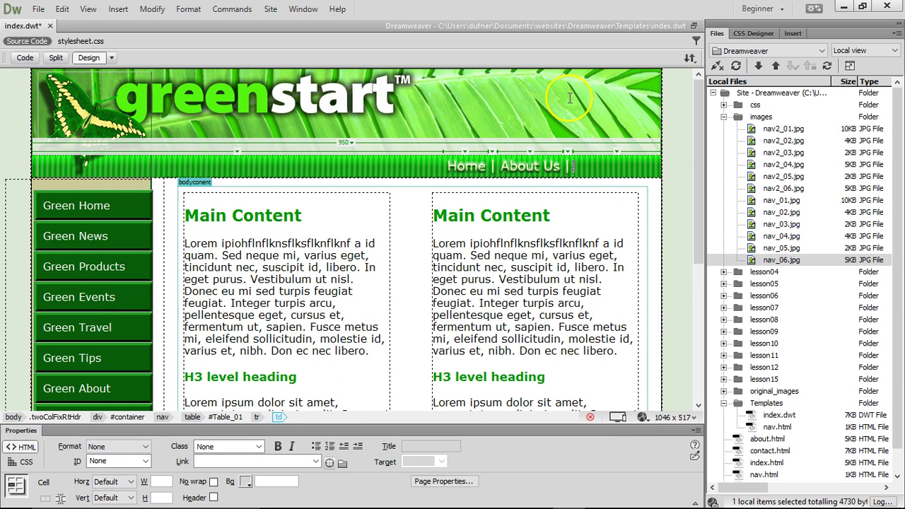
- Insert the Contact Us rollover image with nav_06.jpg as the original image and nav2_06.jpg as the rollover image
{"action": "left_click", "coordinate": [118, 12]}
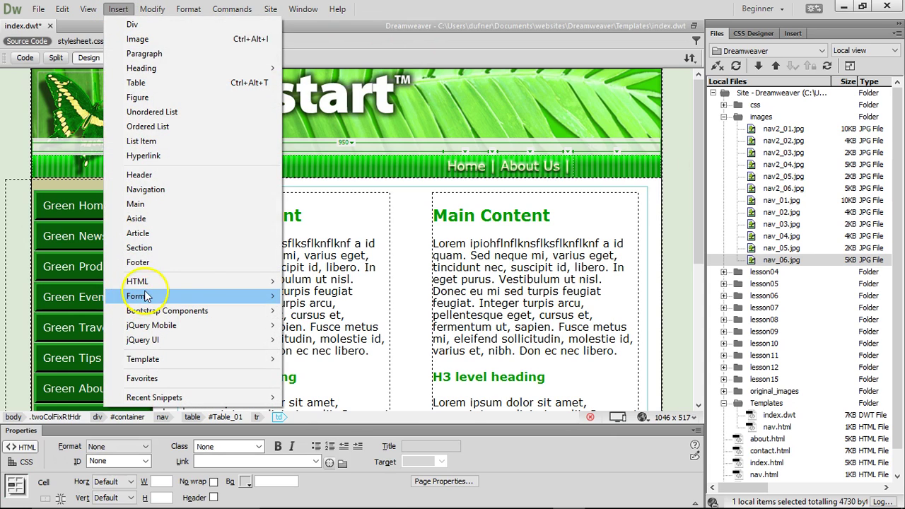
{"action": "mouse_move", "coordinate": [202, 283]}
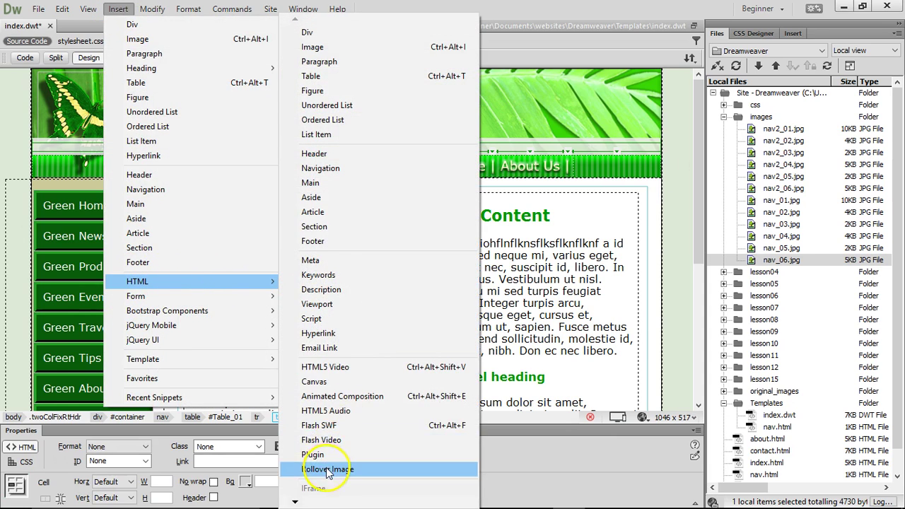
{"action": "left_click", "coordinate": [328, 471]}
{"action": "left_click", "coordinate": [424, 214]}
{"action": "key", "text": "ctrl+v"}
{"action": "left_click", "coordinate": [399, 233]}
{"action": "key", "text": "ctrl+v"}
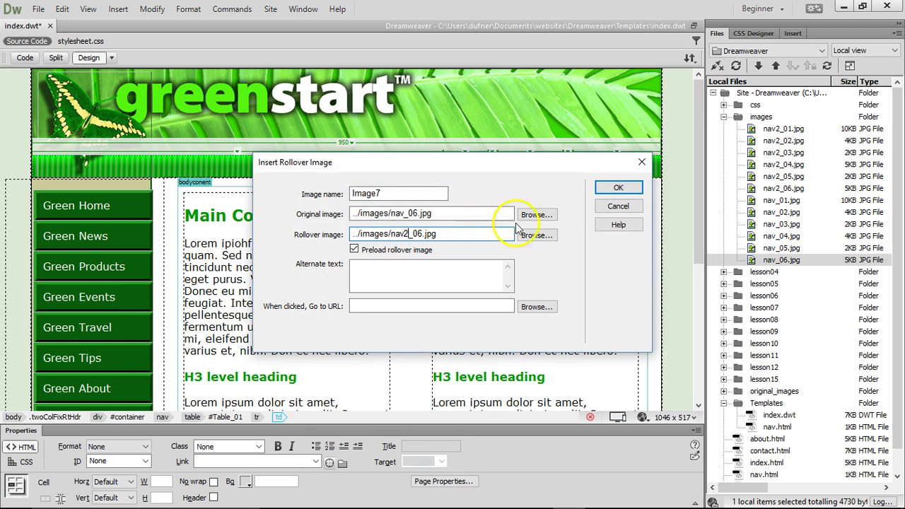
{"action": "left_click", "coordinate": [616, 189]}
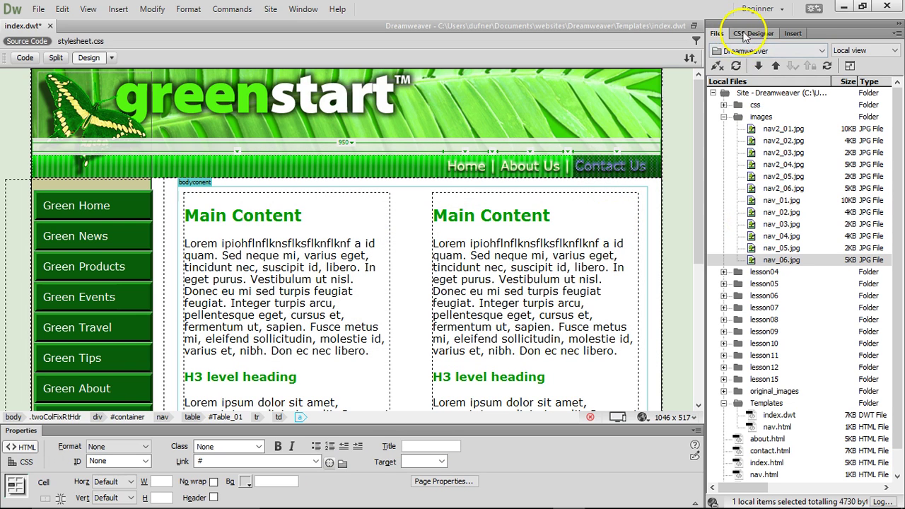
- Collapse the images folder and link the Home, About Us and Contact Us images to index.html, about.html and contact.html
{"action": "left_click", "coordinate": [723, 117]}
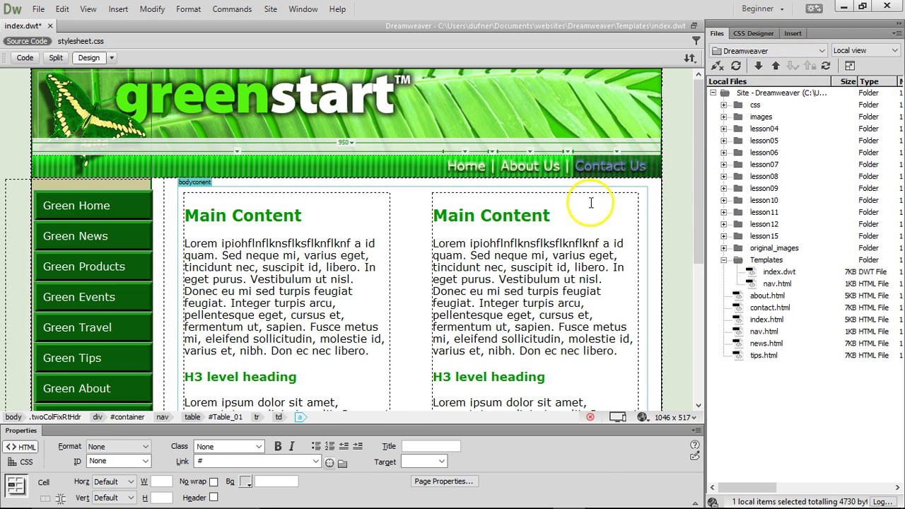
{"action": "left_click", "coordinate": [568, 214]}
{"action": "left_click", "coordinate": [467, 167]}
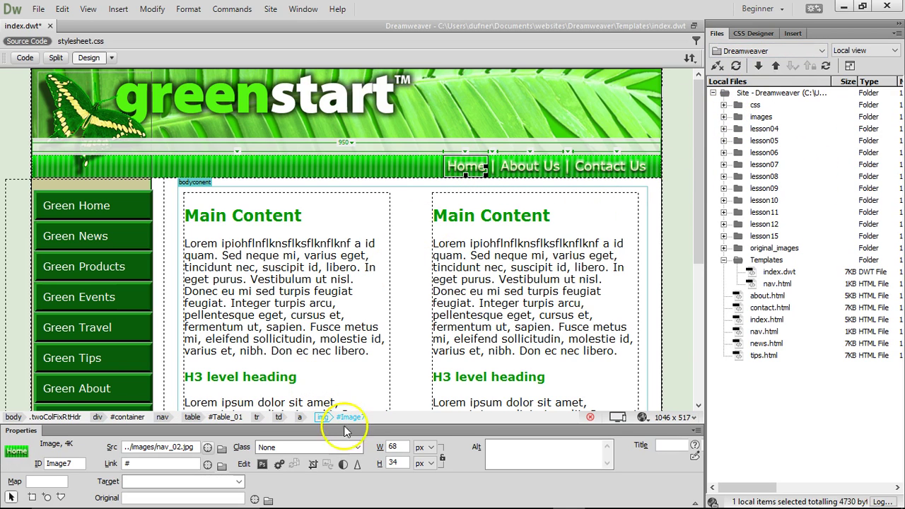
{"action": "left_click_drag", "start_coordinate": [207, 464], "coordinate": [748, 320]}
{"action": "left_click", "coordinate": [526, 170]}
{"action": "left_click_drag", "start_coordinate": [208, 468], "coordinate": [754, 299]}
{"action": "left_click", "coordinate": [606, 167]}
{"action": "left_click_drag", "start_coordinate": [207, 465], "coordinate": [748, 309]}
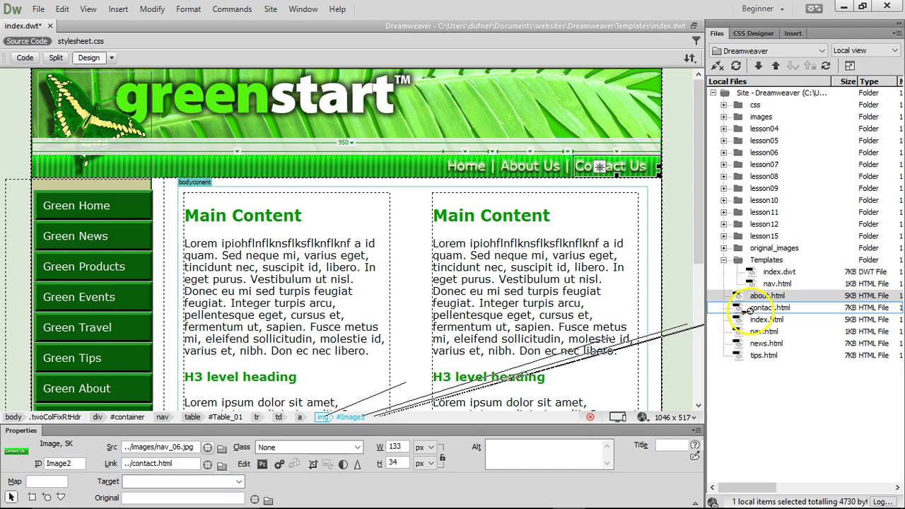
- Save the template with its new navigation links and update all pages based on it
{"action": "left_click", "coordinate": [597, 280]}
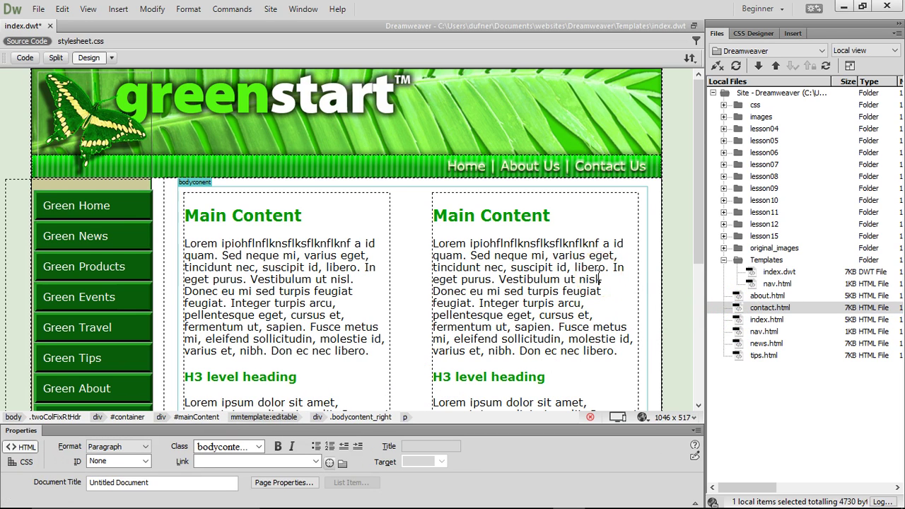
{"action": "key", "text": "ctrl+s"}
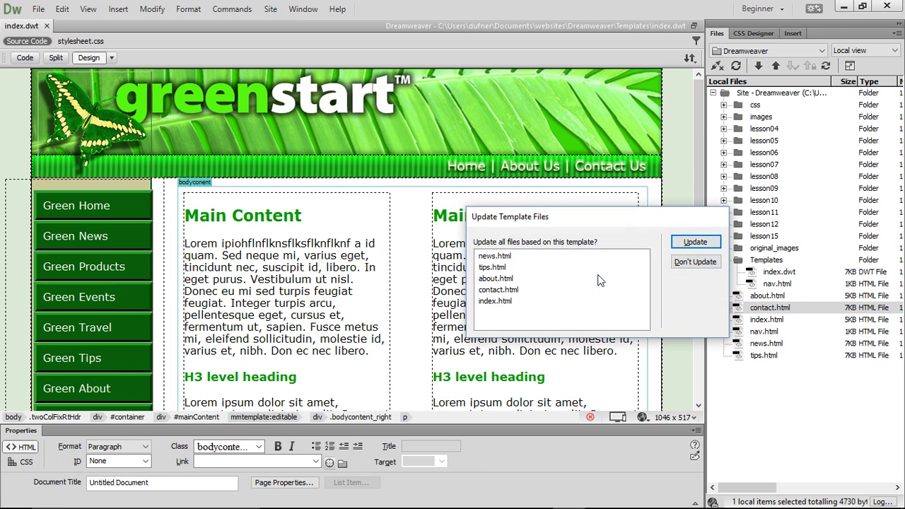
{"action": "left_click", "coordinate": [694, 243]}
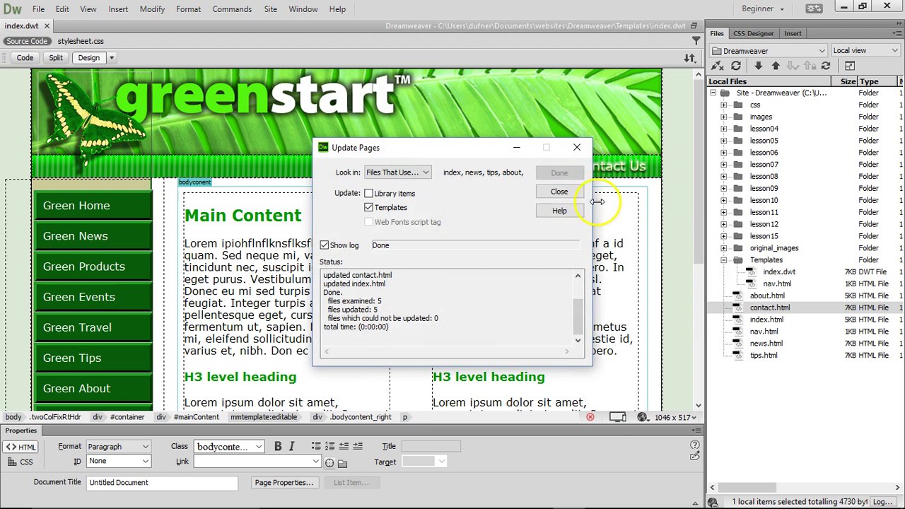
{"action": "left_click", "coordinate": [559, 191]}
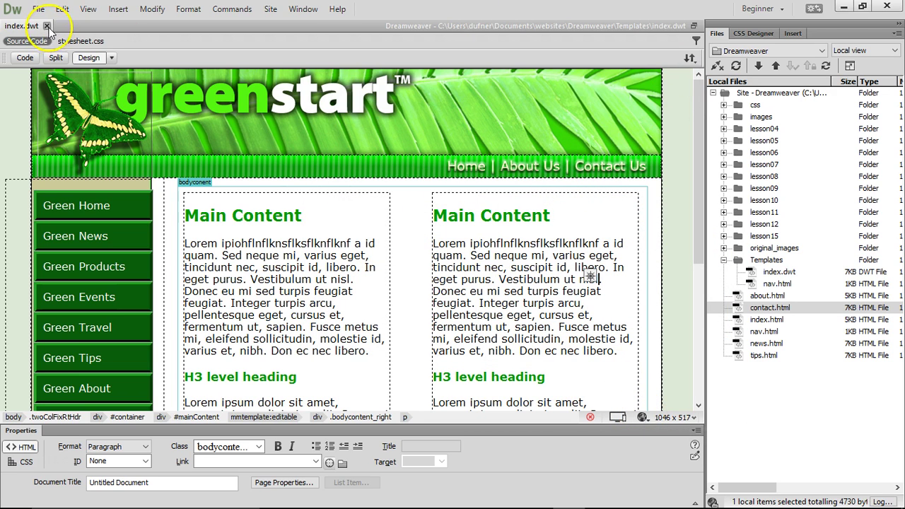
- Close the template, open index.html and preview it in Google Chrome to test the three navigation rollovers
{"action": "left_click", "coordinate": [46, 26]}
{"action": "double_click", "coordinate": [756, 319]}
{"action": "left_click_drag", "start_coordinate": [756, 319], "coordinate": [683, 293]}
{"action": "left_click", "coordinate": [641, 417]}
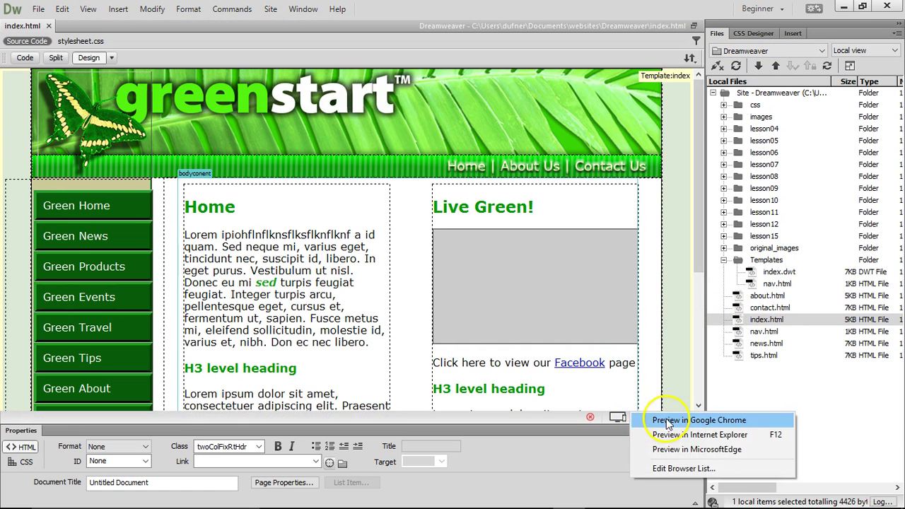
{"action": "left_click", "coordinate": [661, 420]}
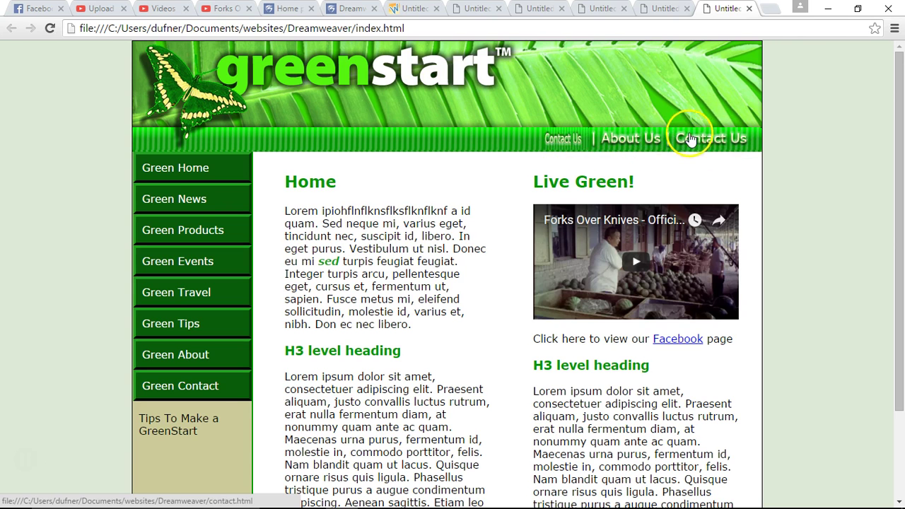
{"action": "left_click", "coordinate": [826, 9]}
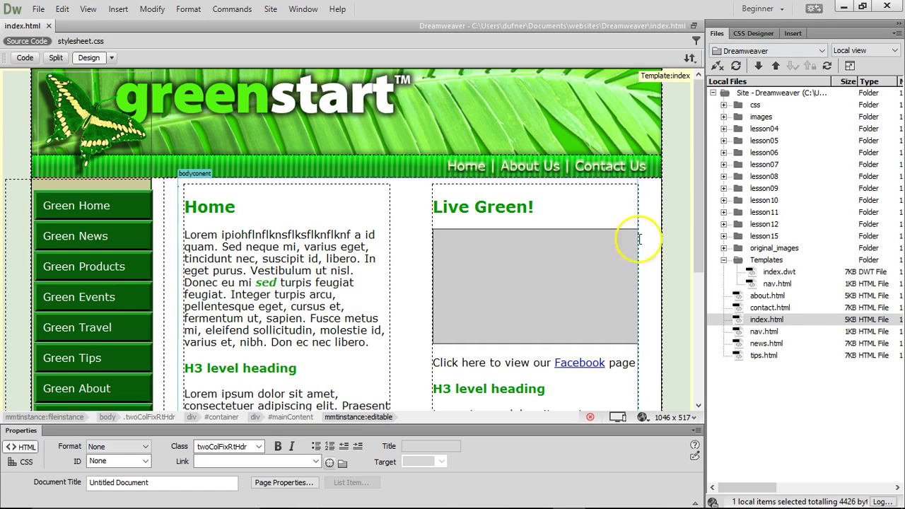
- Reopen index.dwt in place of index.html and give the About Us image a unique ID and the Contact Us image the ID Image9
{"action": "left_click", "coordinate": [49, 26]}
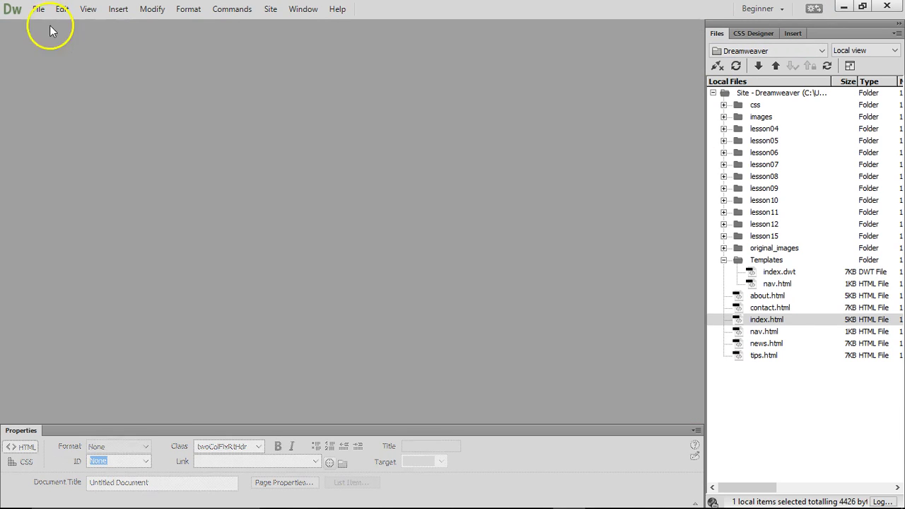
{"action": "double_click", "coordinate": [777, 274]}
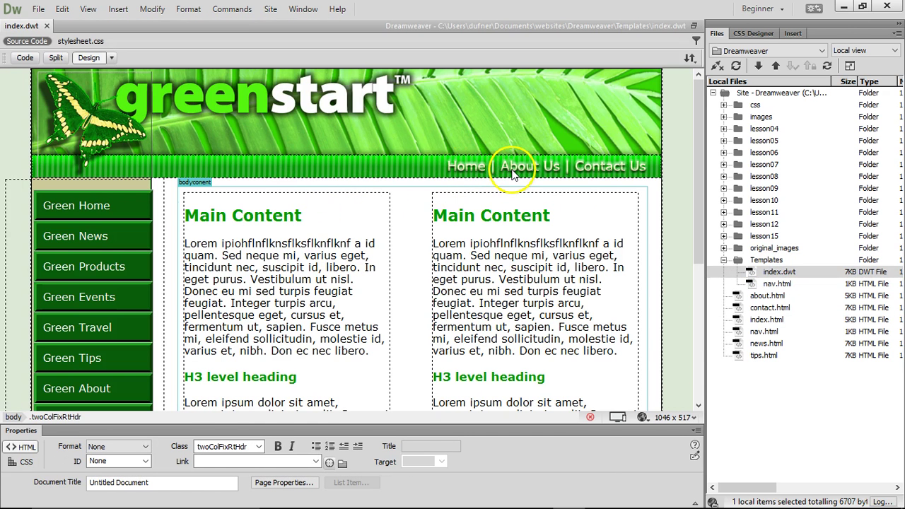
{"action": "left_click", "coordinate": [514, 175]}
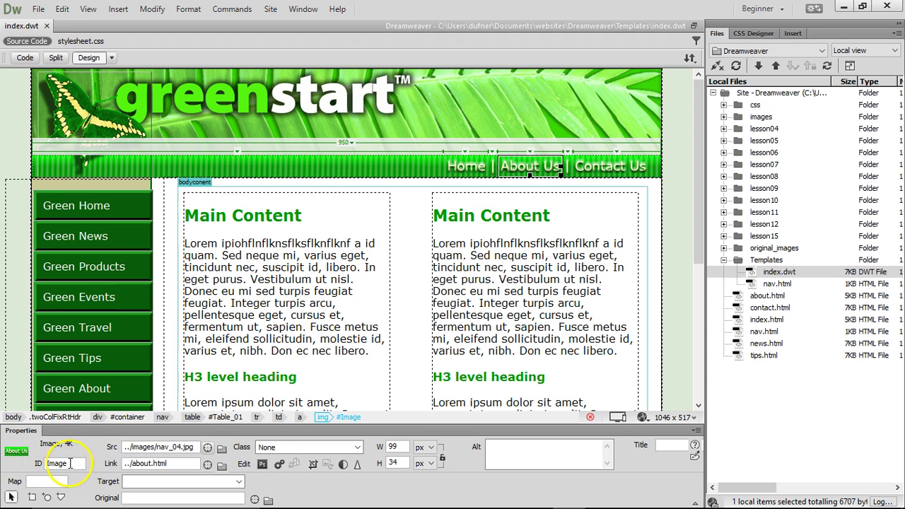
{"action": "left_click", "coordinate": [456, 169]}
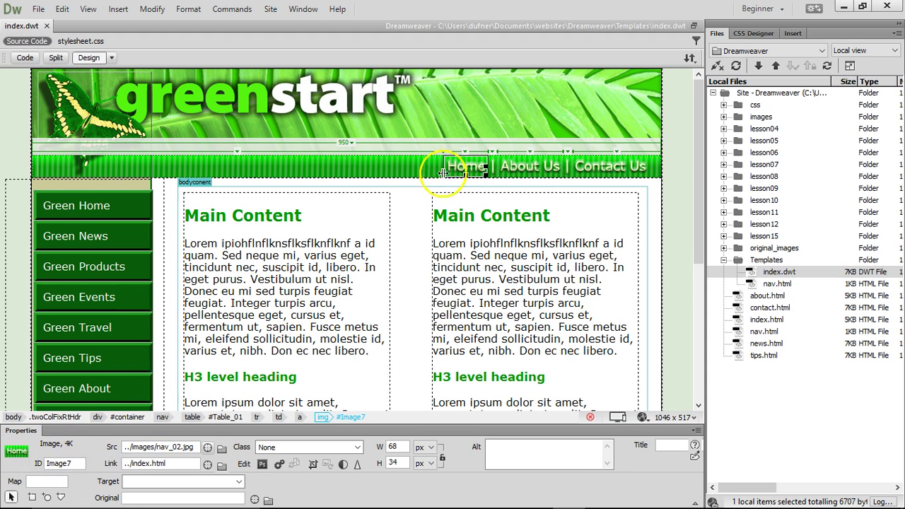
{"action": "left_click", "coordinate": [515, 169]}
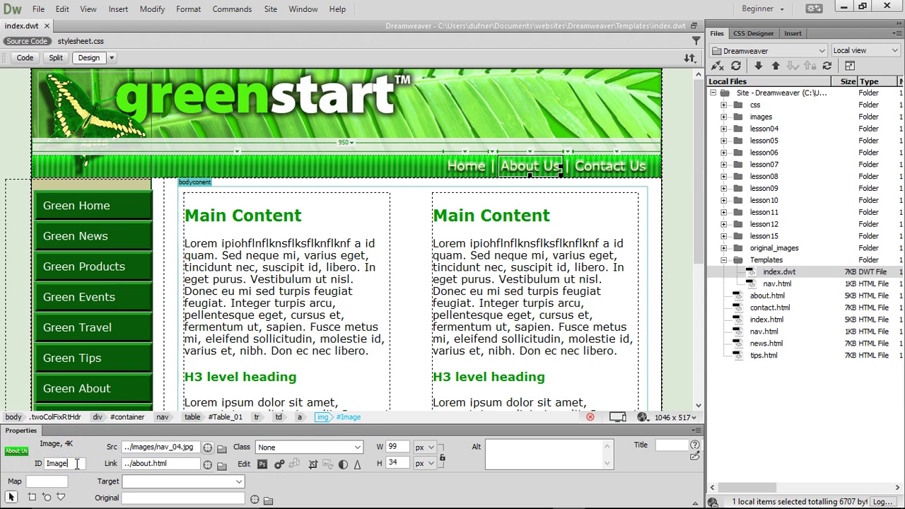
{"action": "left_click", "coordinate": [593, 169]}
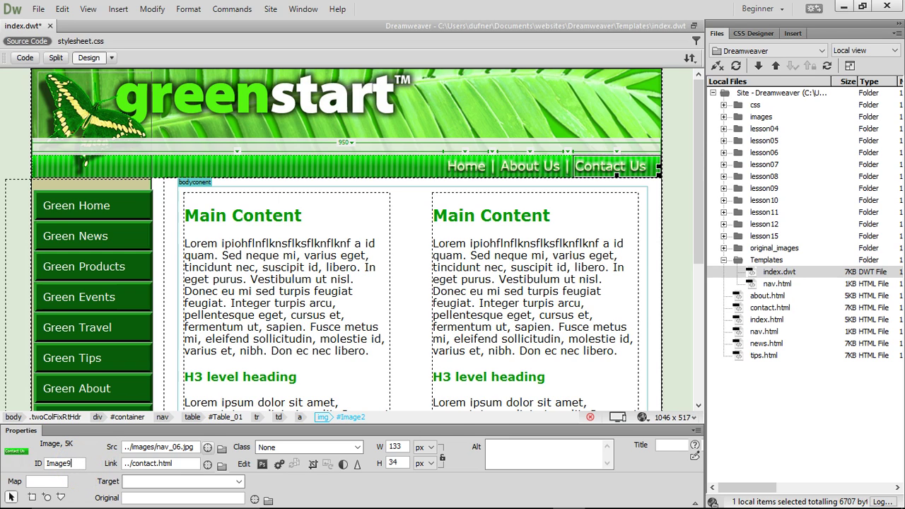
{"action": "left_click", "coordinate": [531, 292]}
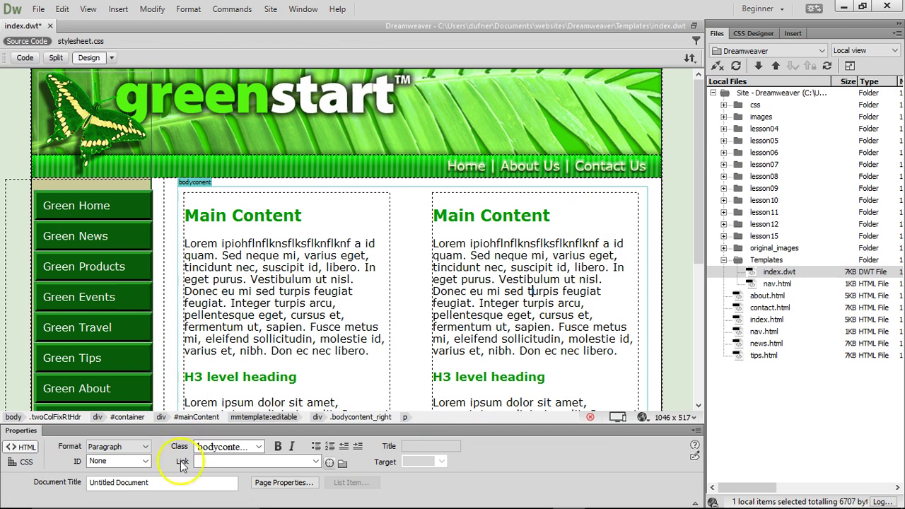
- Save the template with the corrected image IDs, update all pages based on it, and close it
{"action": "key", "text": "ctrl+s"}
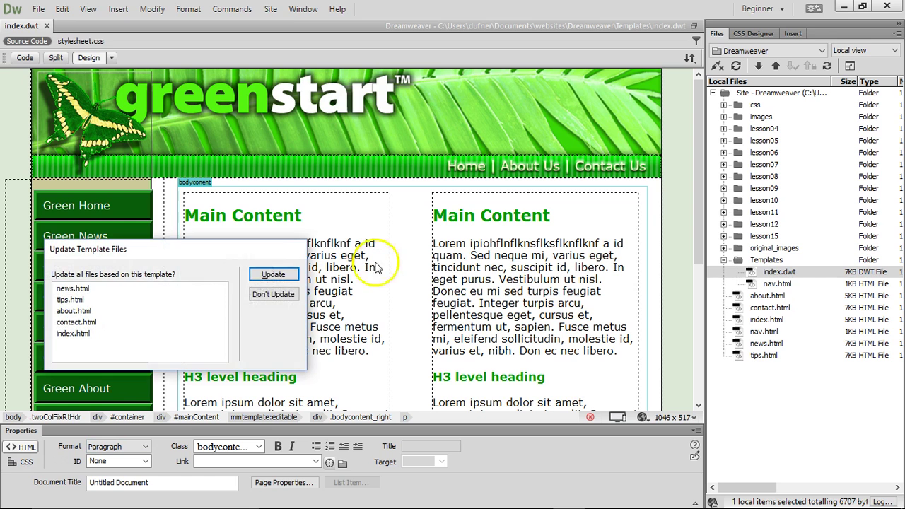
{"action": "left_click", "coordinate": [272, 276]}
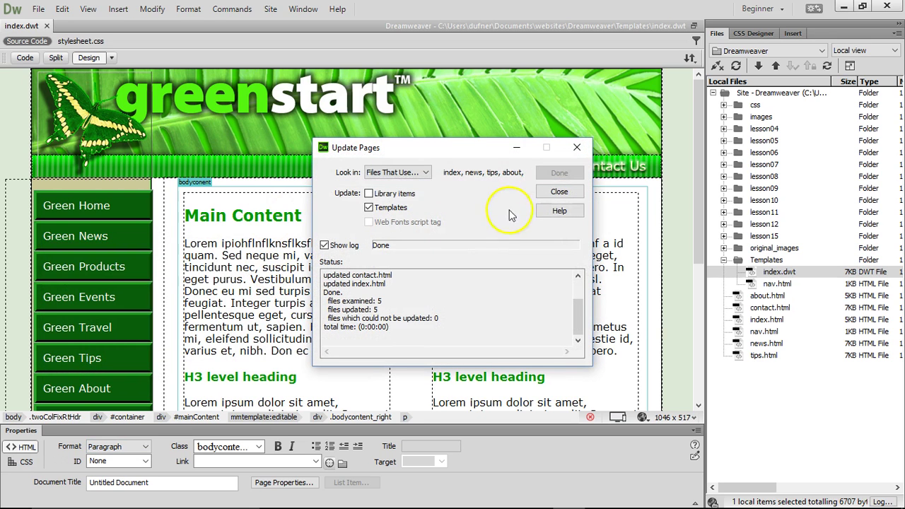
{"action": "left_click", "coordinate": [558, 193]}
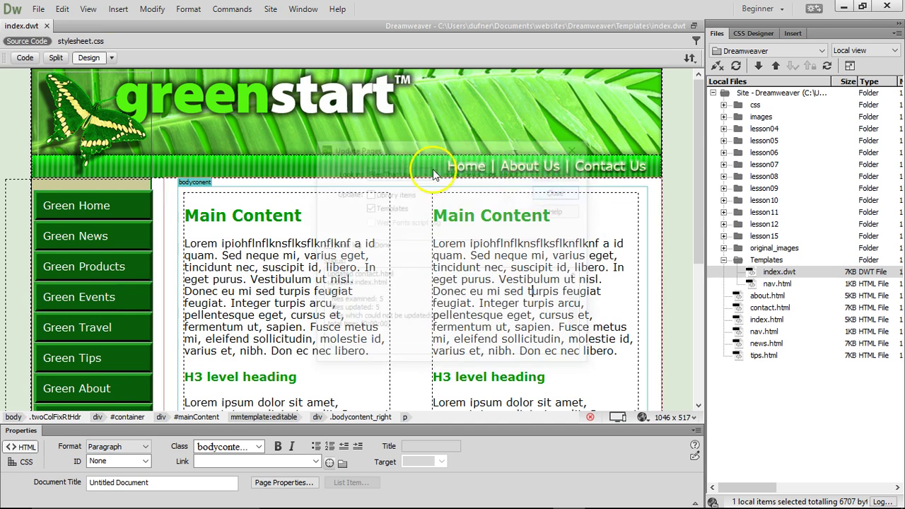
{"action": "left_click", "coordinate": [47, 27]}
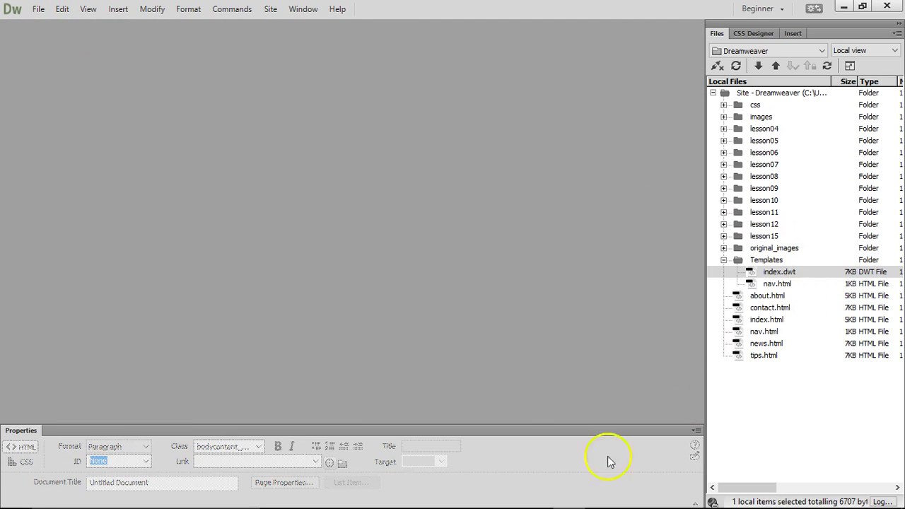
- Reload index.html in Google Chrome to retest the navigation rollovers, and switch to nav.psd in Photoshop
{"action": "mouse_move", "coordinate": [580, 490]}
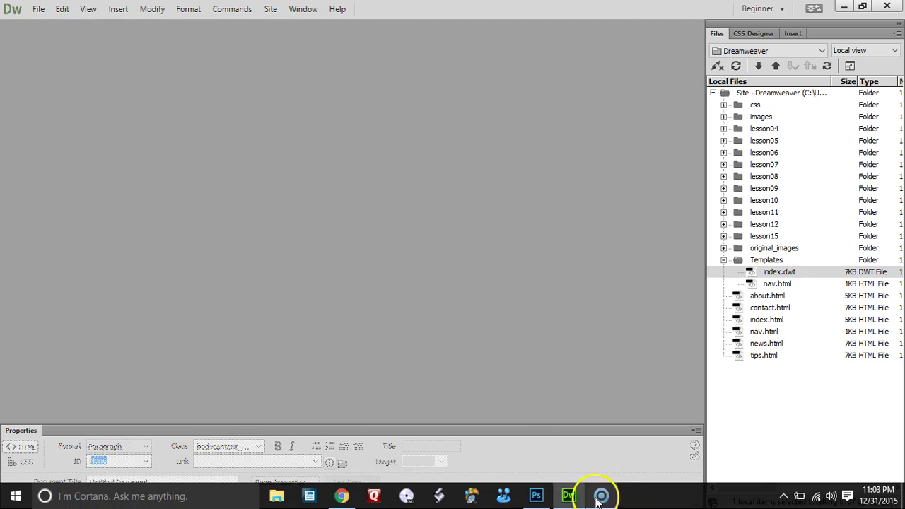
{"action": "left_click", "coordinate": [341, 496]}
{"action": "left_click", "coordinate": [50, 28]}
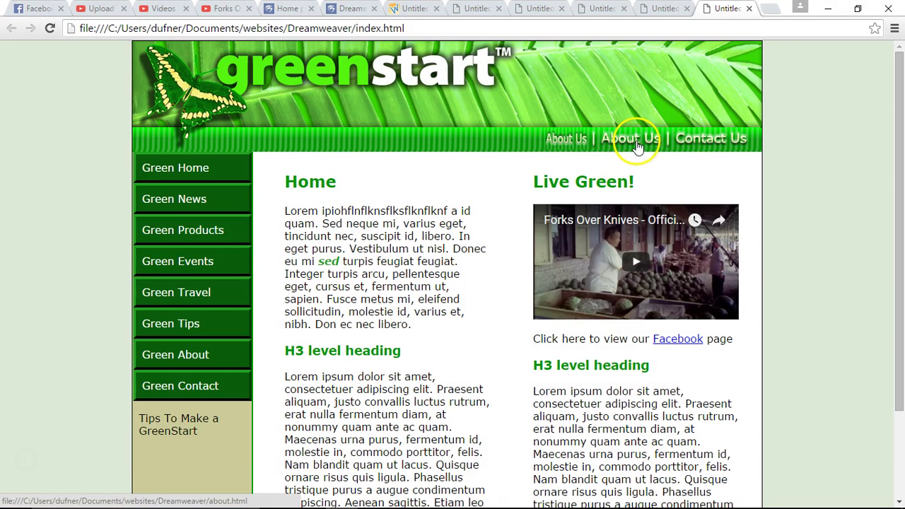
{"action": "left_click", "coordinate": [828, 9]}
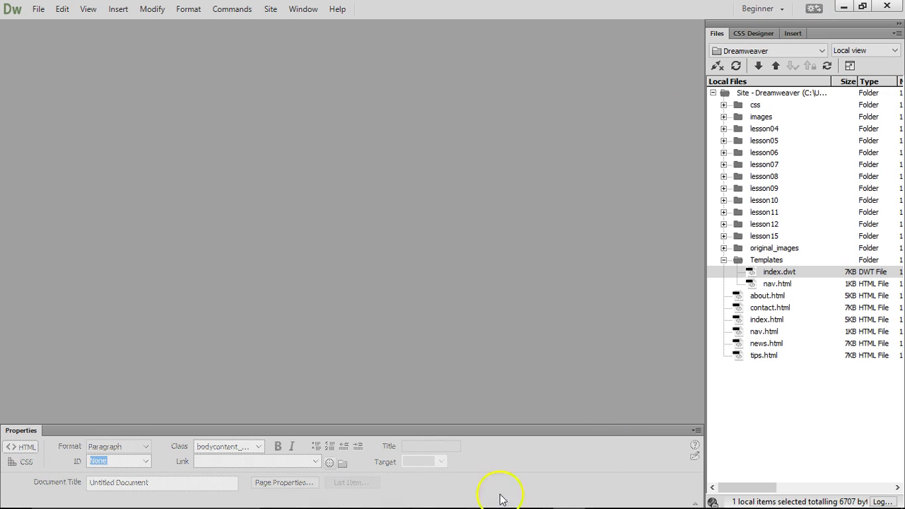
{"action": "left_click", "coordinate": [535, 503]}
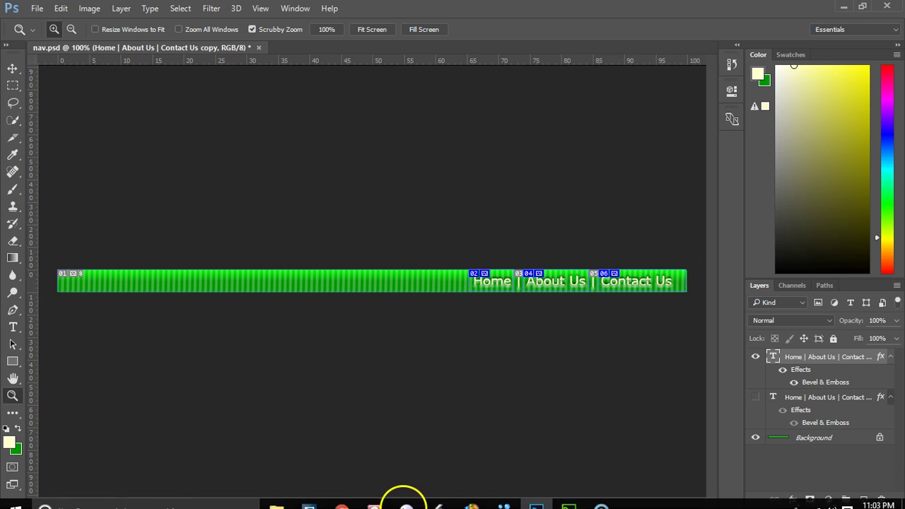
- Switch to Dreamweaver, open index.html and preview it in Google Chrome to test the navigation rollovers
{"action": "left_click", "coordinate": [568, 503]}
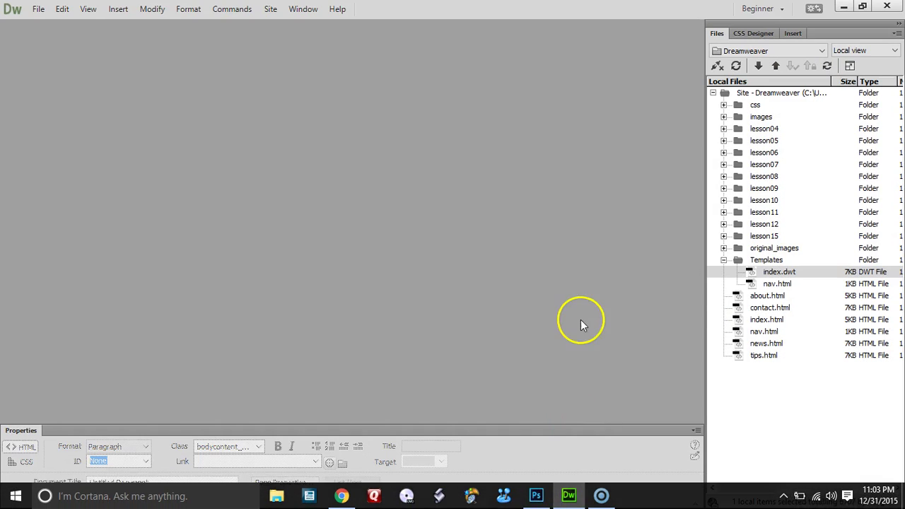
{"action": "double_click", "coordinate": [765, 319]}
{"action": "left_click", "coordinate": [641, 418]}
{"action": "left_click", "coordinate": [657, 422]}
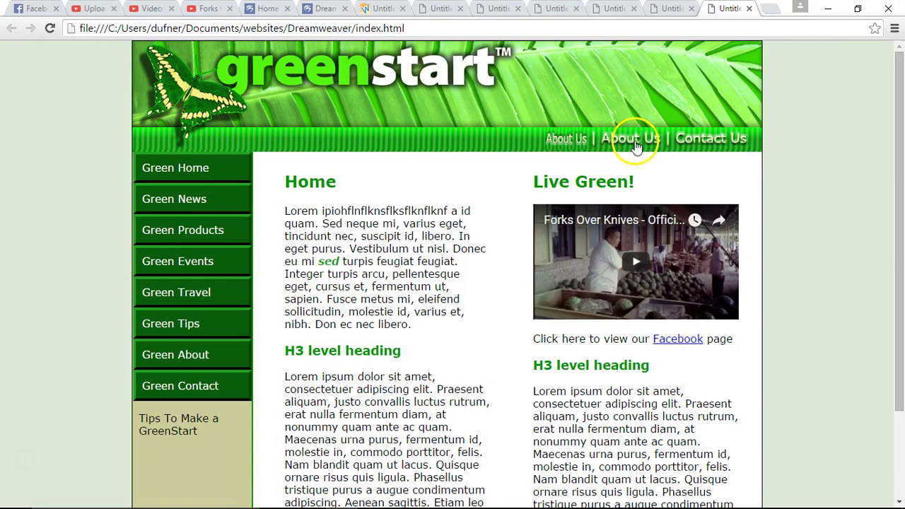
{"action": "left_click", "coordinate": [825, 14]}
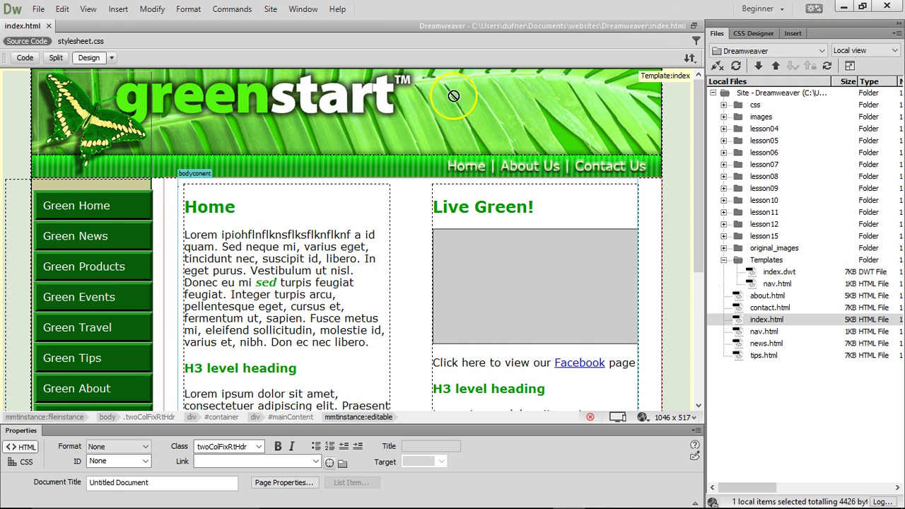
- Open index.dwt in place of index.html and change the MM_swapImage targets to Image8 for the About link and Image9 for the Contact link
{"action": "left_click", "coordinate": [49, 26]}
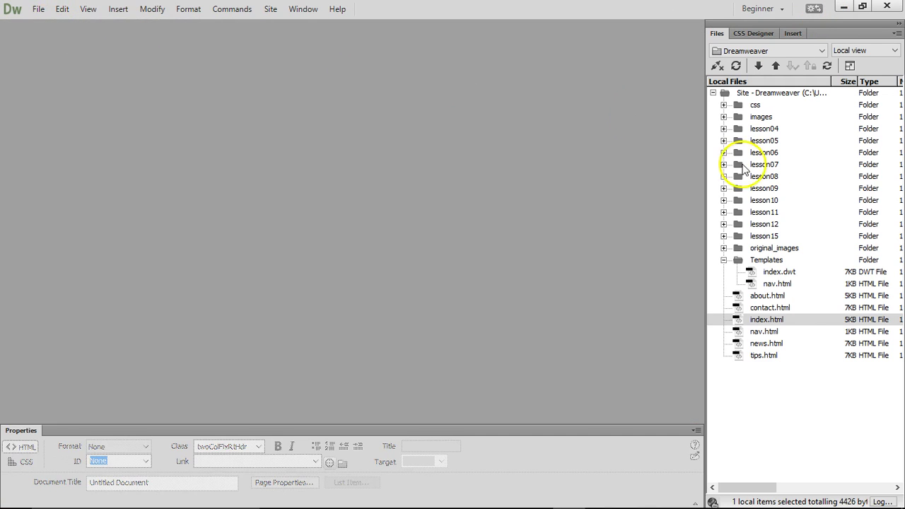
{"action": "double_click", "coordinate": [772, 272]}
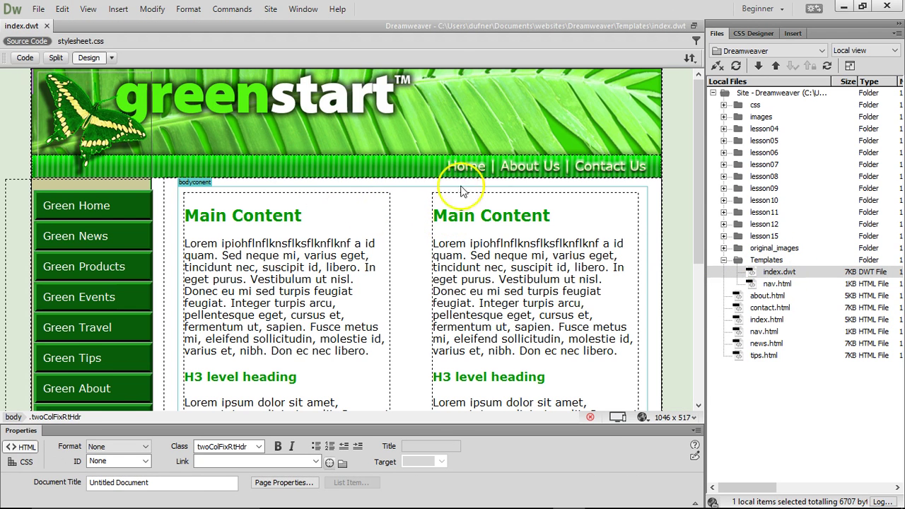
{"action": "left_click", "coordinate": [461, 168]}
{"action": "left_click", "coordinate": [24, 58]}
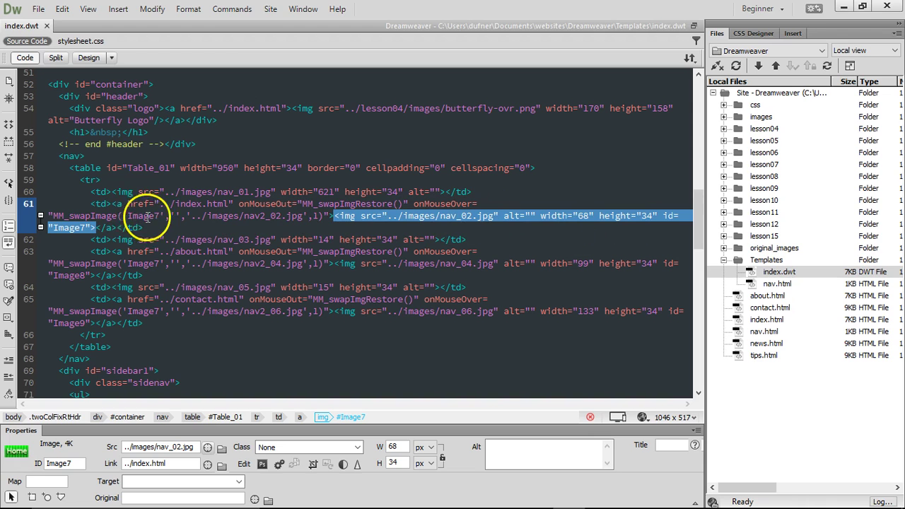
{"action": "left_click_drag", "start_coordinate": [151, 263], "coordinate": [161, 263]}
{"action": "type", "text": "8"}
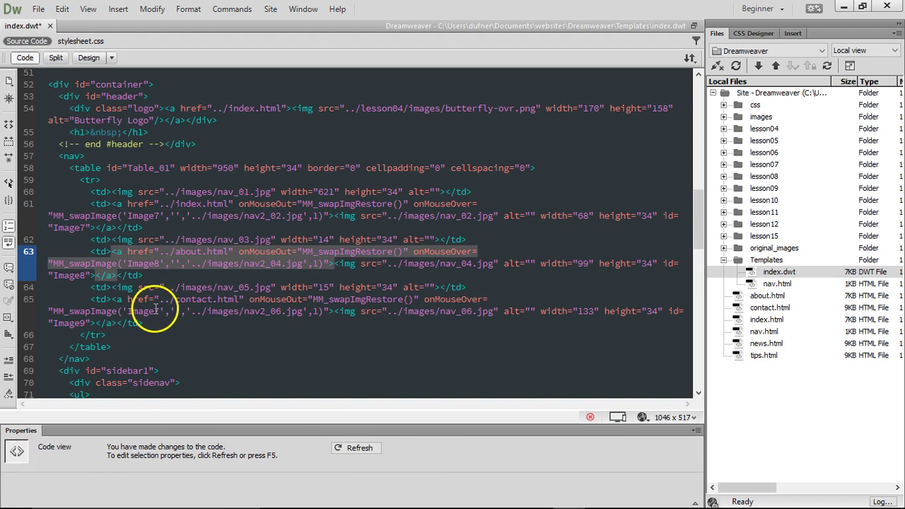
{"action": "left_click_drag", "start_coordinate": [151, 311], "coordinate": [161, 311]}
{"action": "type", "text": "9"}
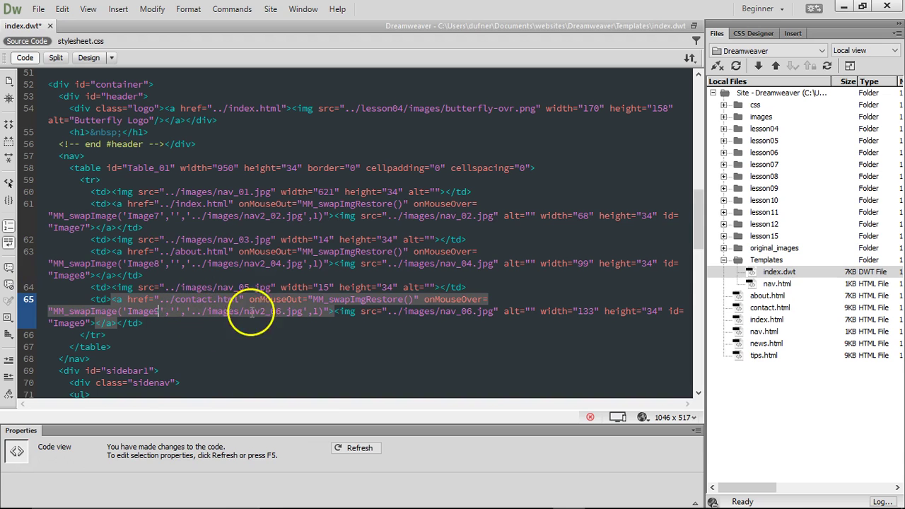
- Examine the template's MM_preloadImages call, the rollover script functions in the head and the navigation table code
{"action": "scroll", "coordinate": [291, 167], "scroll_direction": "up", "scroll_amount": 6}
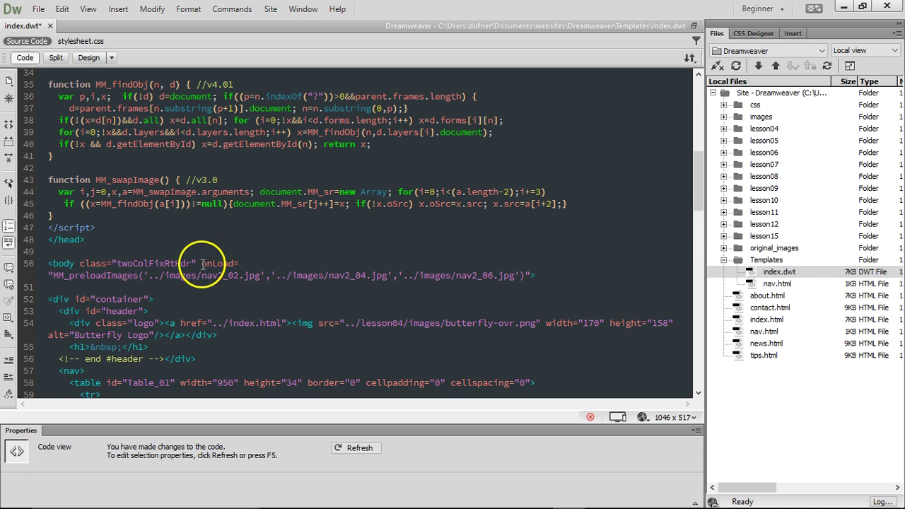
{"action": "left_click_drag", "start_coordinate": [202, 278], "coordinate": [227, 276]}
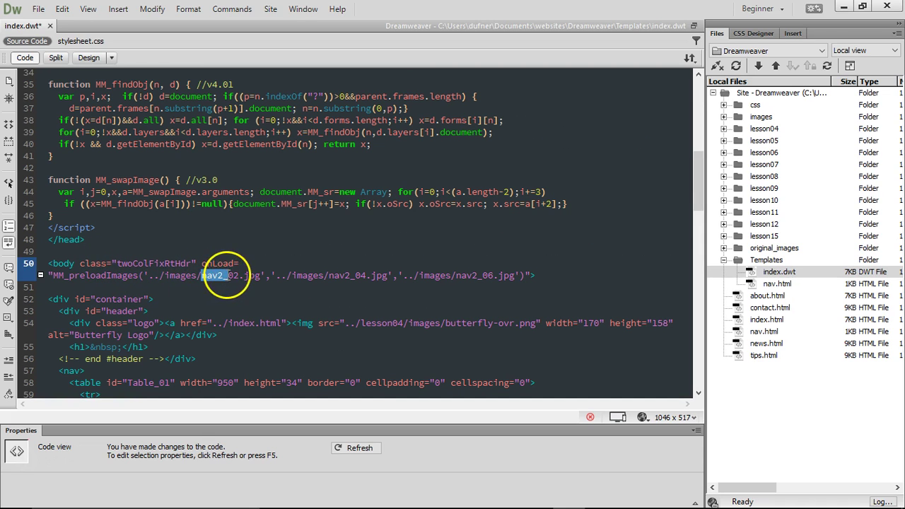
{"action": "left_click_drag", "start_coordinate": [339, 279], "coordinate": [357, 272]}
{"action": "left_click_drag", "start_coordinate": [456, 275], "coordinate": [488, 275]}
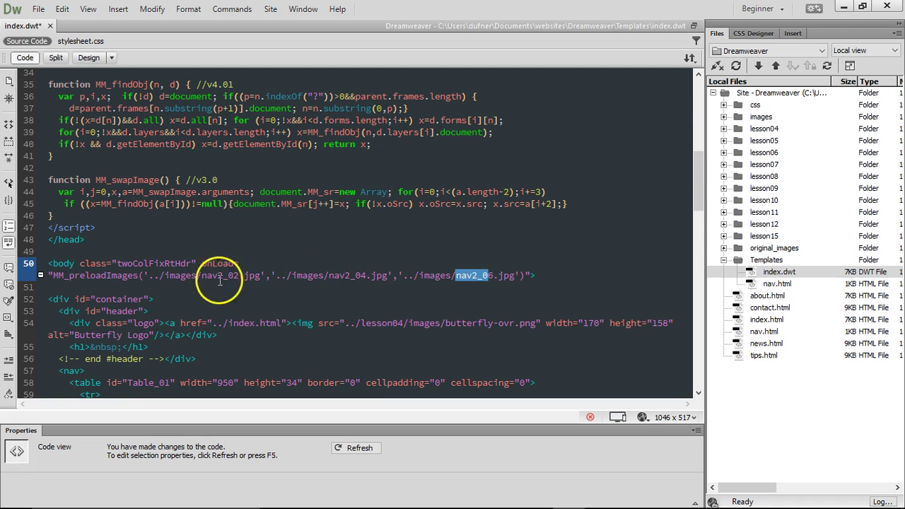
{"action": "left_click_drag", "start_coordinate": [100, 275], "coordinate": [514, 275]}
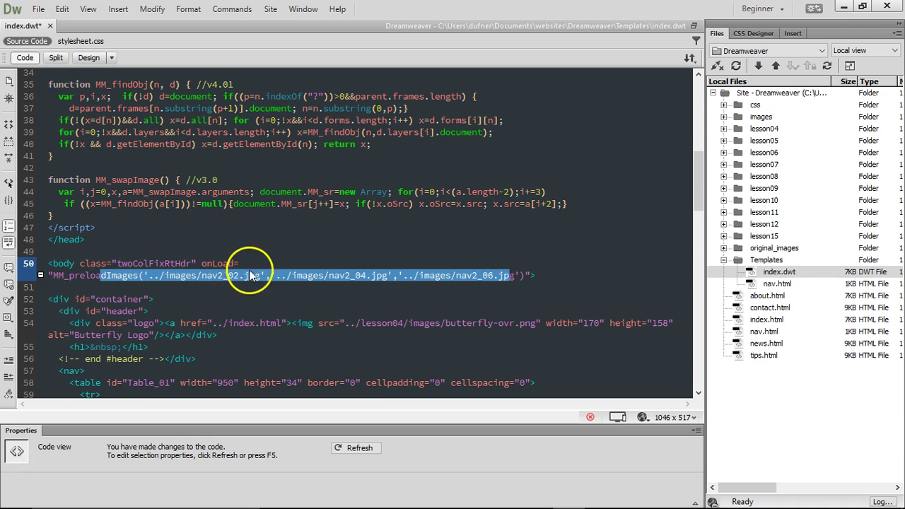
{"action": "scroll", "coordinate": [238, 219], "scroll_direction": "up", "scroll_amount": 3}
{"action": "left_click_drag", "start_coordinate": [125, 324], "coordinate": [150, 294]}
{"action": "left_click", "coordinate": [150, 294]}
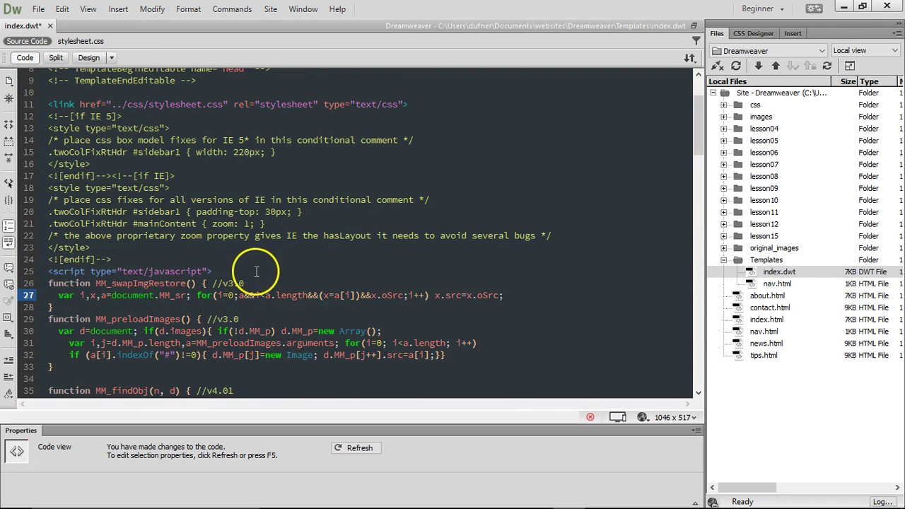
{"action": "scroll", "coordinate": [254, 265], "scroll_direction": "down", "scroll_amount": 6}
{"action": "scroll", "coordinate": [281, 268], "scroll_direction": "down", "scroll_amount": 9}
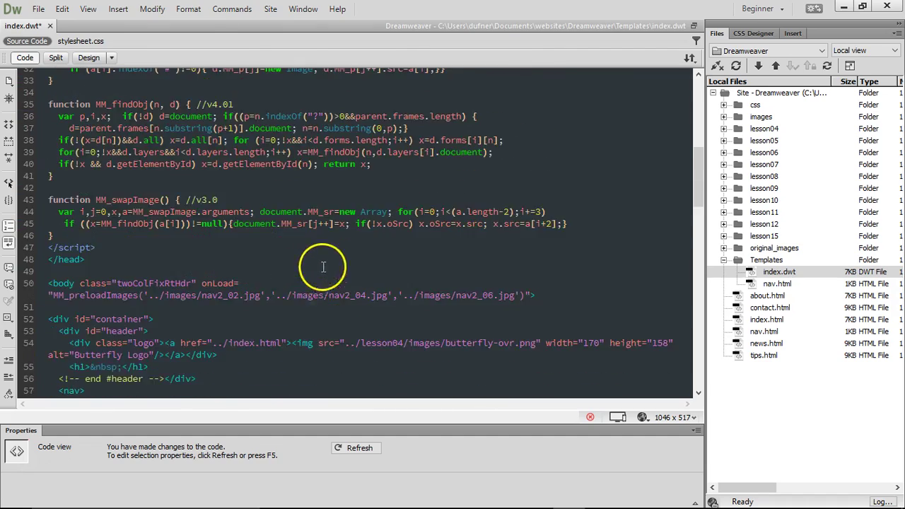
{"action": "scroll", "coordinate": [342, 258], "scroll_direction": "down", "scroll_amount": 1}
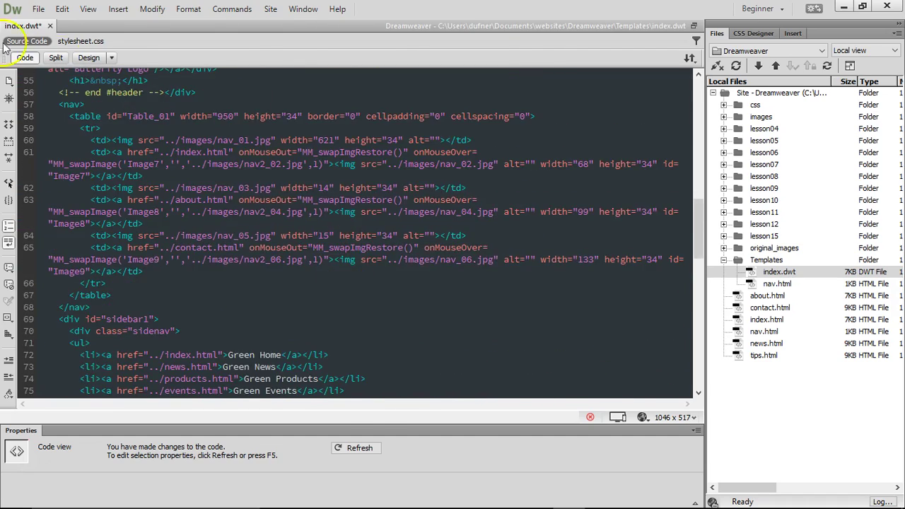
- Return to the design view, save the template with all pages based on it updated, and close it
{"action": "left_click", "coordinate": [88, 58]}
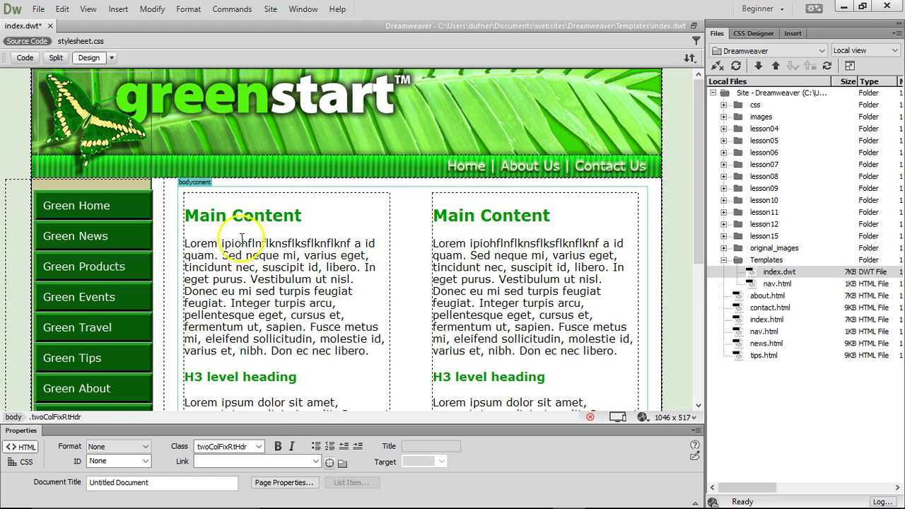
{"action": "key", "text": "ctrl+s"}
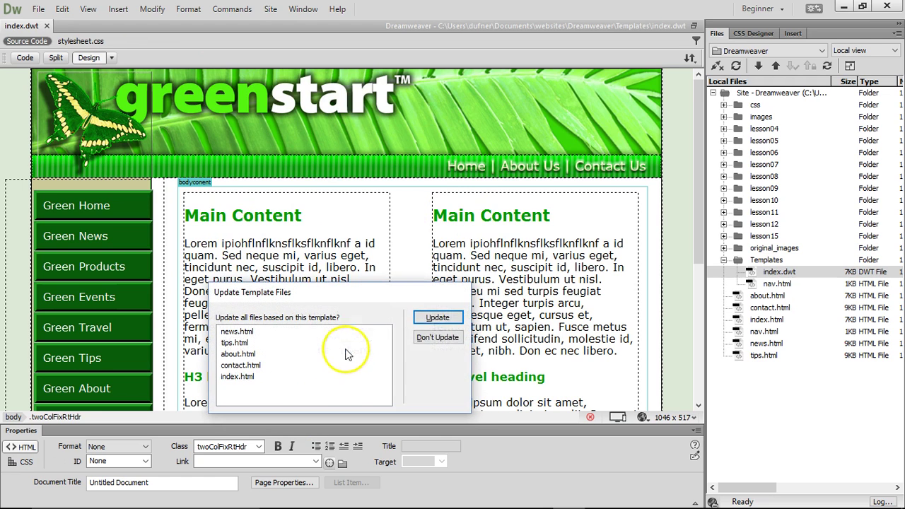
{"action": "left_click", "coordinate": [433, 317]}
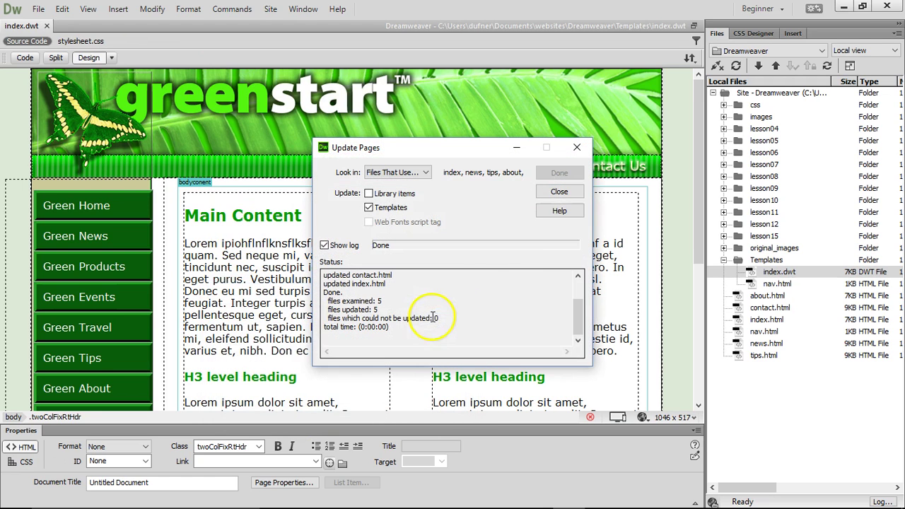
{"action": "left_click", "coordinate": [559, 192]}
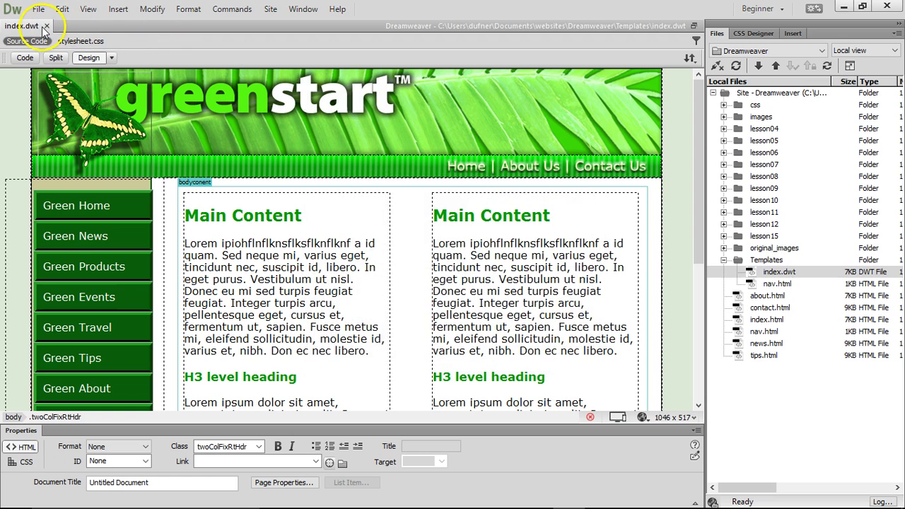
{"action": "left_click", "coordinate": [48, 26]}
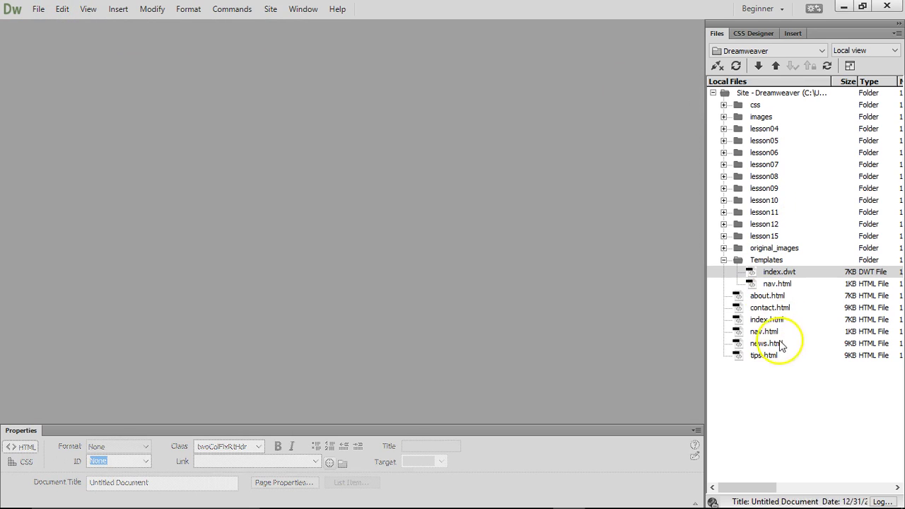
- Preview index.html in Google Chrome, test the About Us, Contact Us and Home rollover links, and return to Dreamweaver
{"action": "double_click", "coordinate": [766, 319]}
{"action": "left_click", "coordinate": [642, 417]}
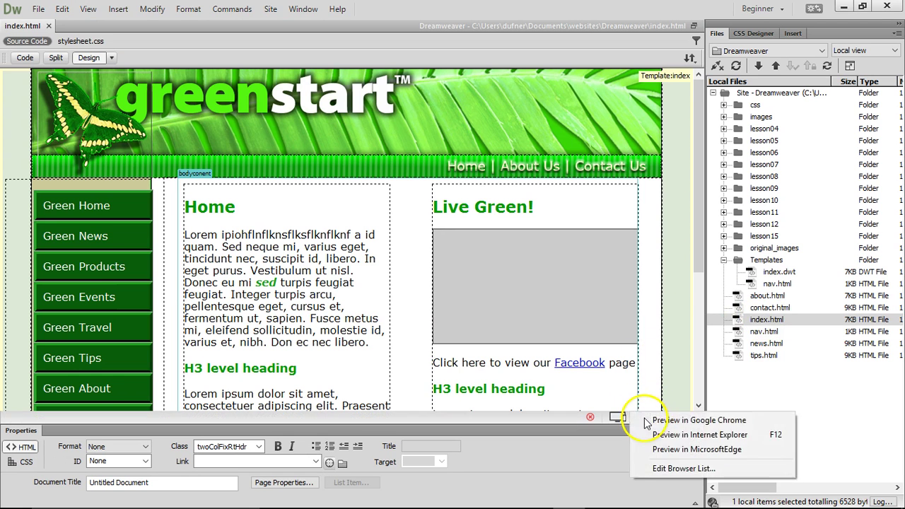
{"action": "left_click", "coordinate": [657, 420]}
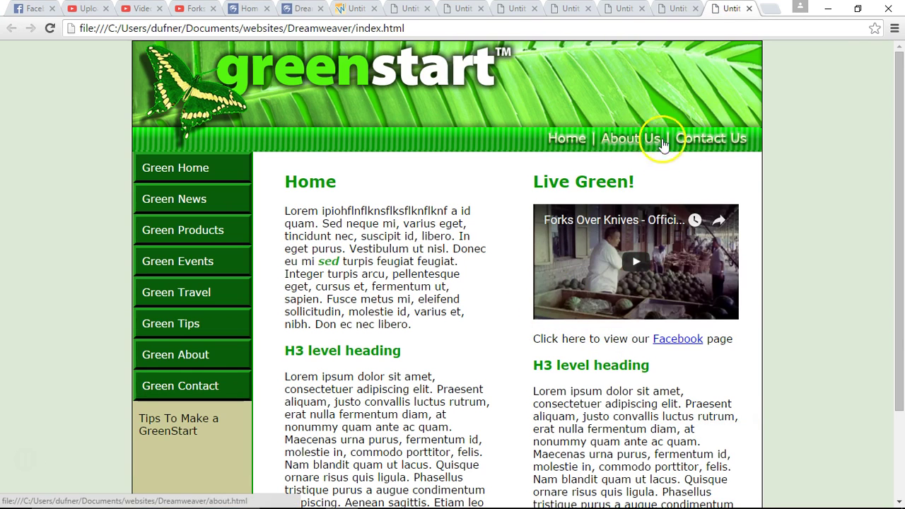
{"action": "left_click", "coordinate": [623, 140]}
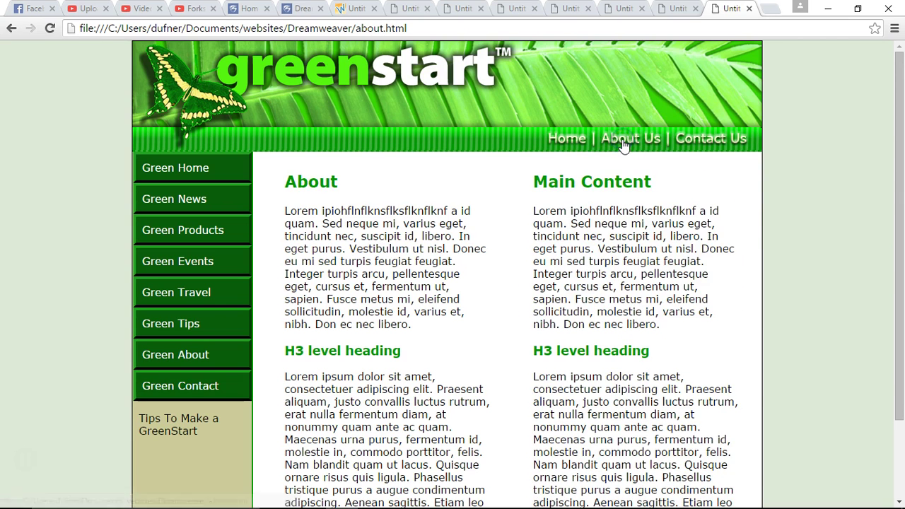
{"action": "left_click", "coordinate": [700, 148]}
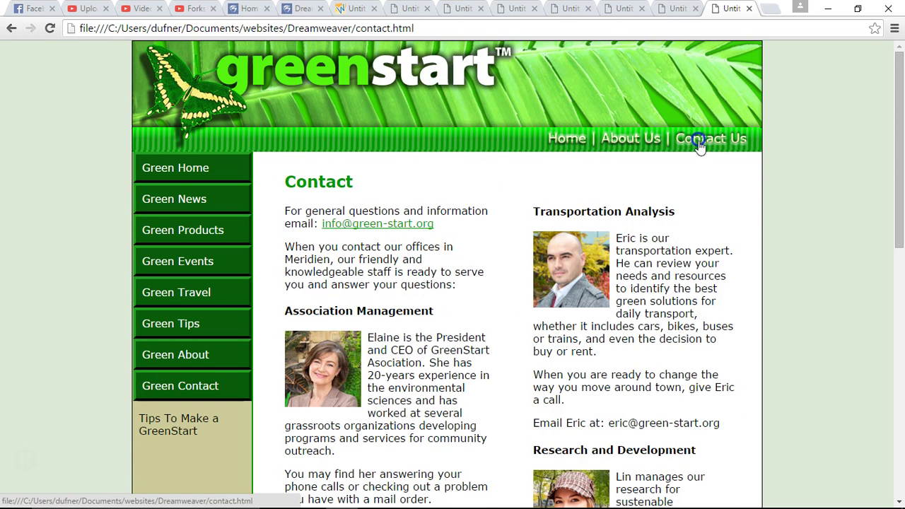
{"action": "left_click", "coordinate": [569, 141]}
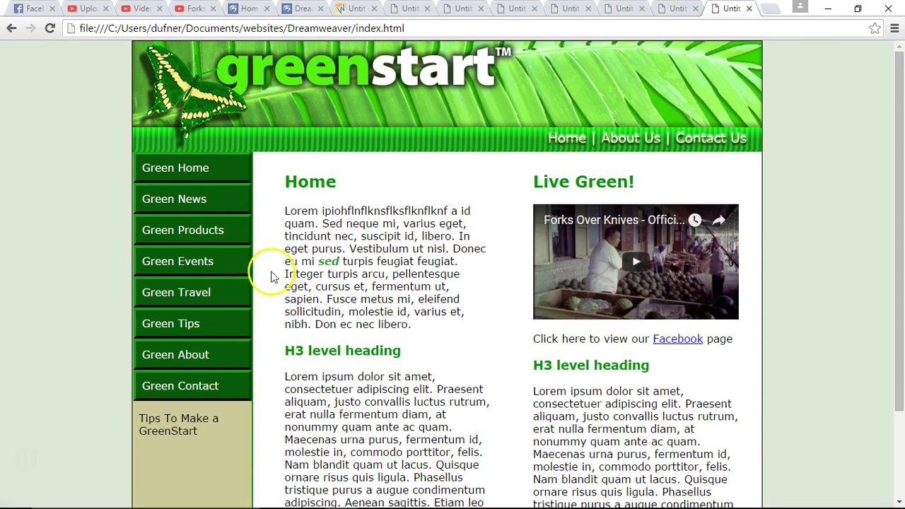
{"action": "left_click", "coordinate": [212, 507]}
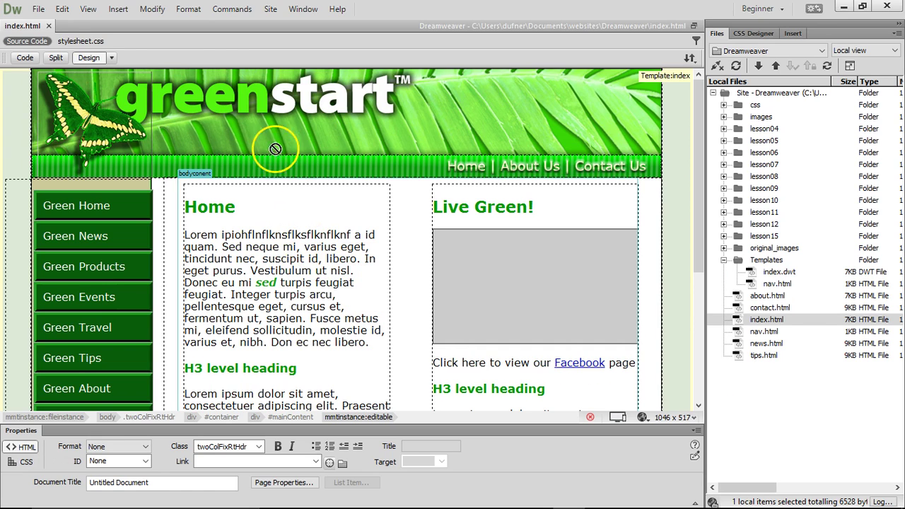
- Close index.html and connect to the site's remote server with remote and local files shown side by side
{"action": "left_click", "coordinate": [49, 26]}
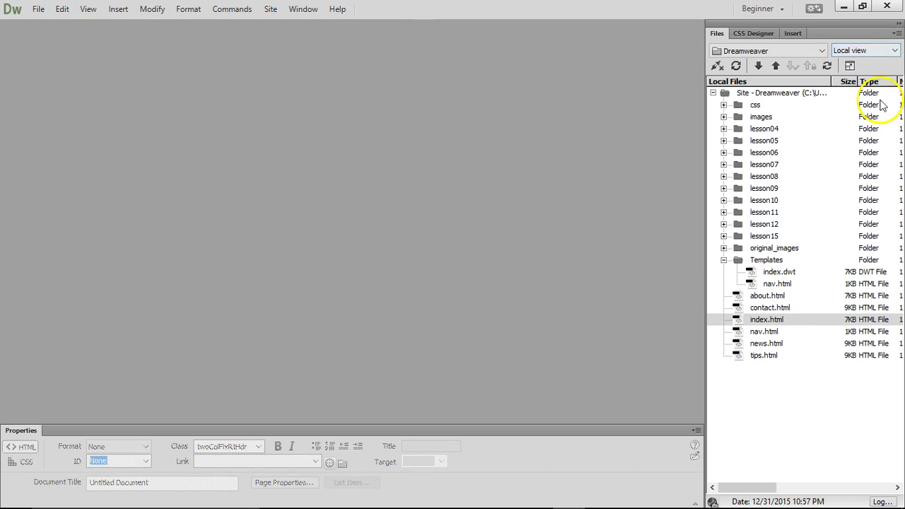
{"action": "left_click", "coordinate": [849, 66]}
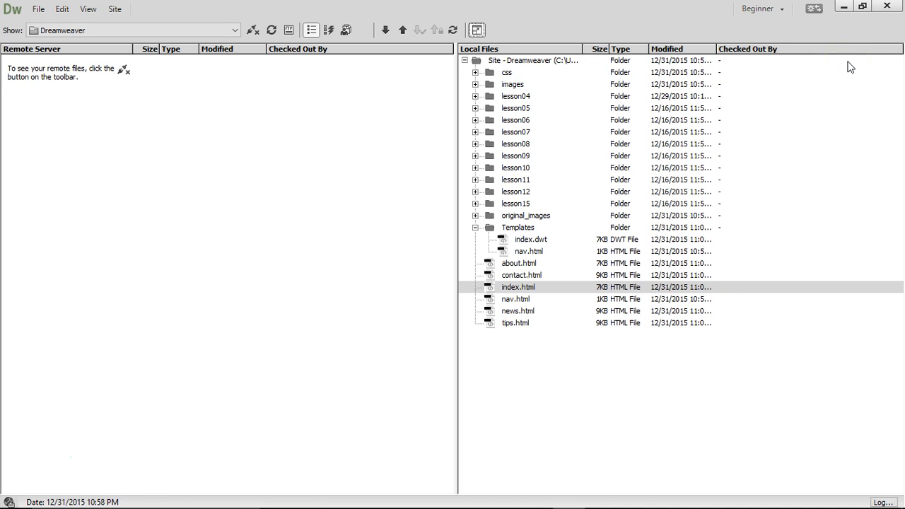
{"action": "left_click", "coordinate": [253, 31]}
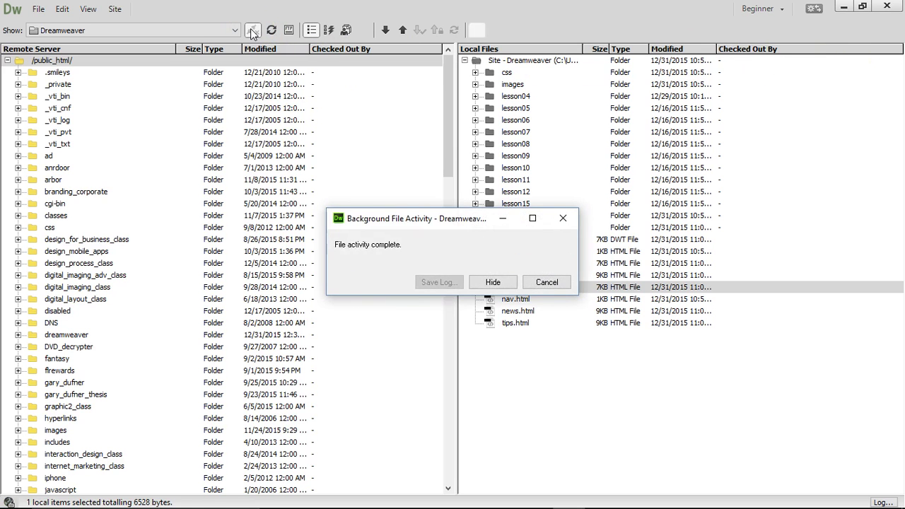
- Upload about.html, contact.html, index.html, news.html and tips.html with dependent files to the remote dreamweaver folder, and collapse the file view
{"action": "left_click", "coordinate": [519, 263]}
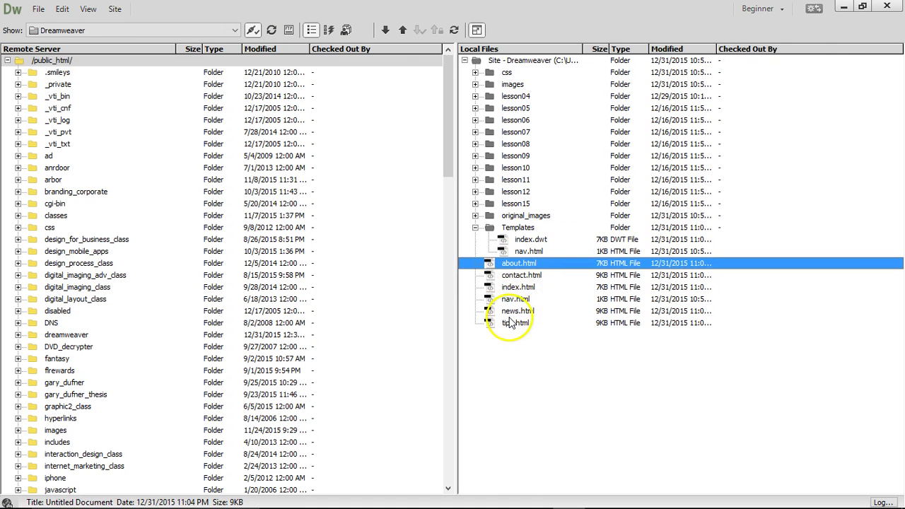
{"action": "left_click", "coordinate": [514, 323], "text": "shift"}
{"action": "left_click", "coordinate": [520, 299], "text": "ctrl"}
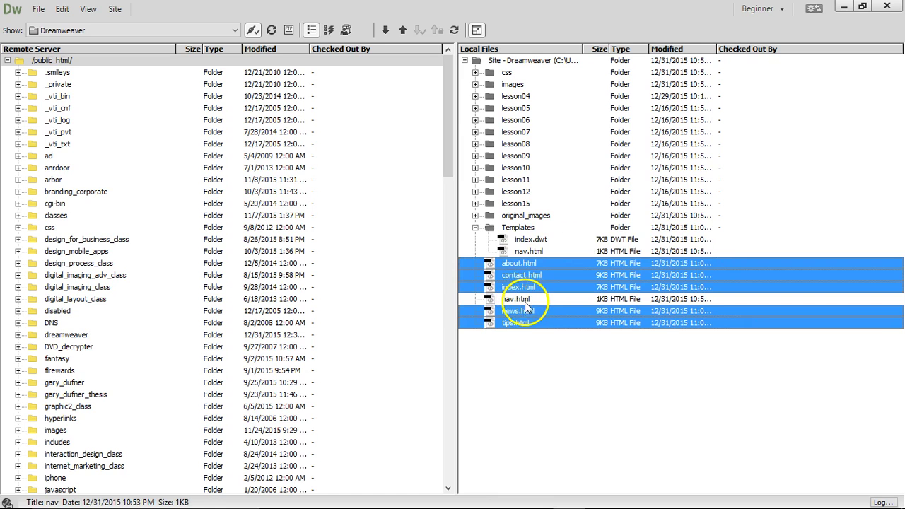
{"action": "left_click", "coordinate": [18, 334]}
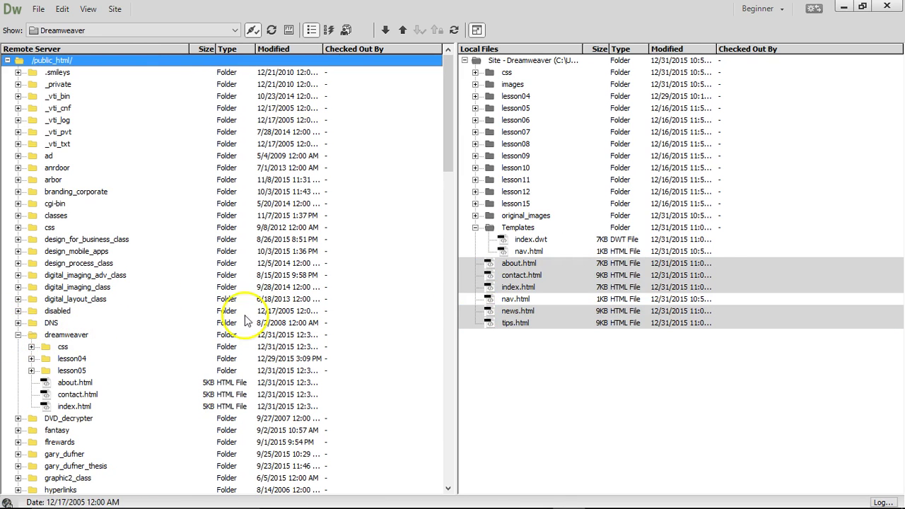
{"action": "left_click_drag", "start_coordinate": [517, 284], "coordinate": [81, 392]}
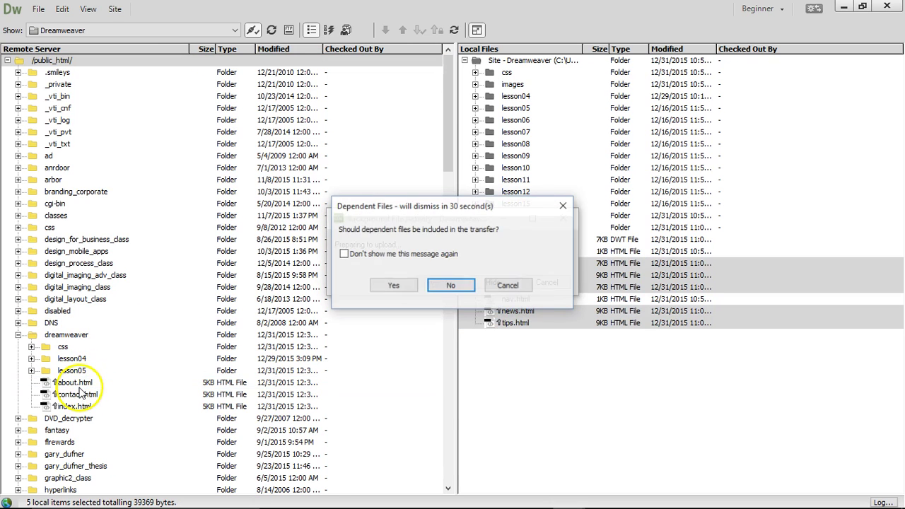
{"action": "left_click", "coordinate": [394, 286]}
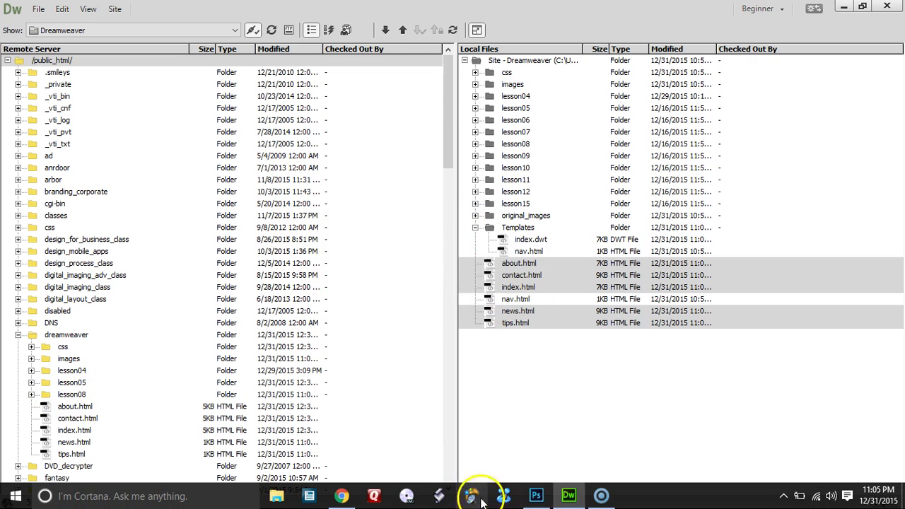
{"action": "left_click", "coordinate": [477, 30]}
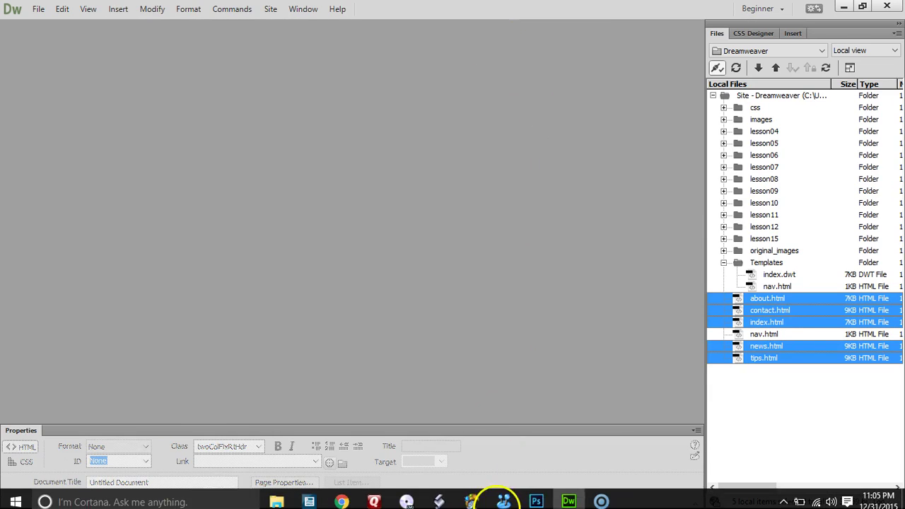
- Switch to Google Chrome and close the local preview pages, leaving the live webskinz.com/dreamweaver/ page open
{"action": "left_click", "coordinate": [342, 495]}
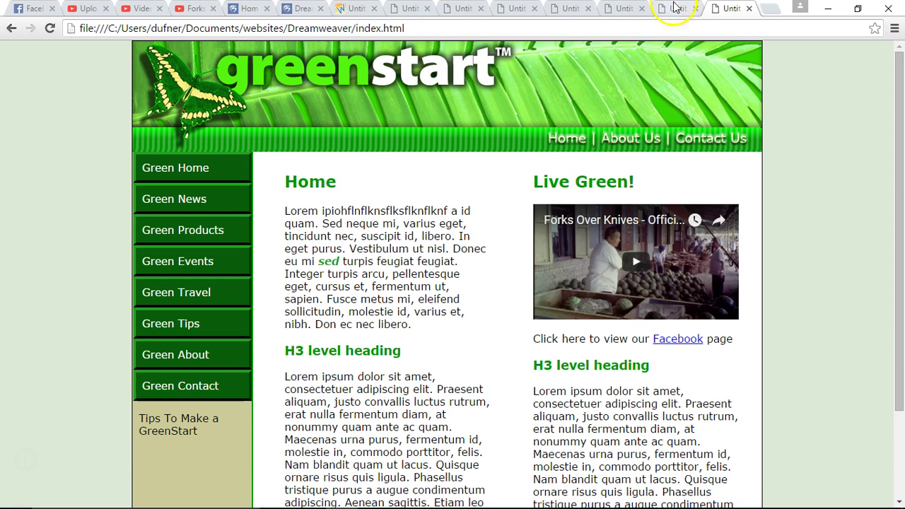
{"action": "left_click", "coordinate": [427, 9]}
{"action": "left_click", "coordinate": [427, 9]}
{"action": "left_click", "coordinate": [428, 10]}
{"action": "left_click", "coordinate": [428, 10]}
{"action": "left_click", "coordinate": [429, 12]}
{"action": "left_click", "coordinate": [429, 11]}
{"action": "left_click", "coordinate": [428, 10]}
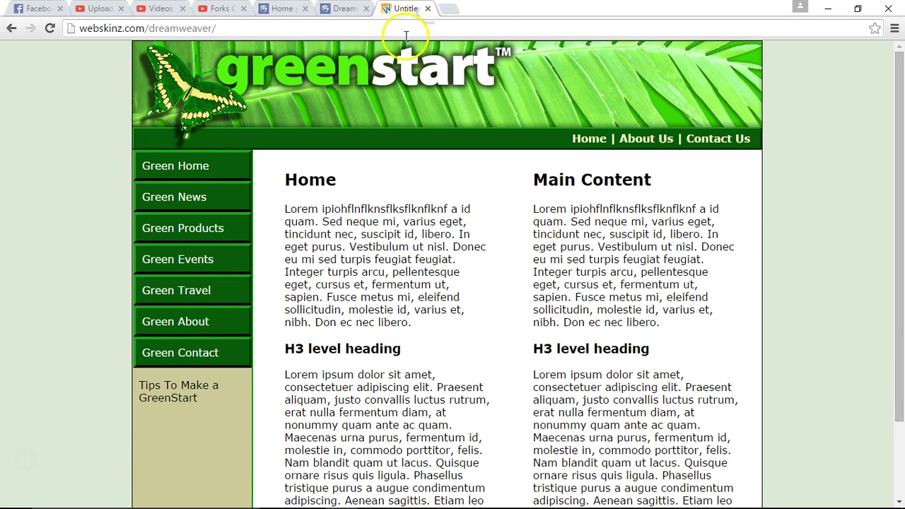
- Reload webskinz.com/dreamweaver/ and check the uploaded home page from header to footer
{"action": "left_click", "coordinate": [233, 32]}
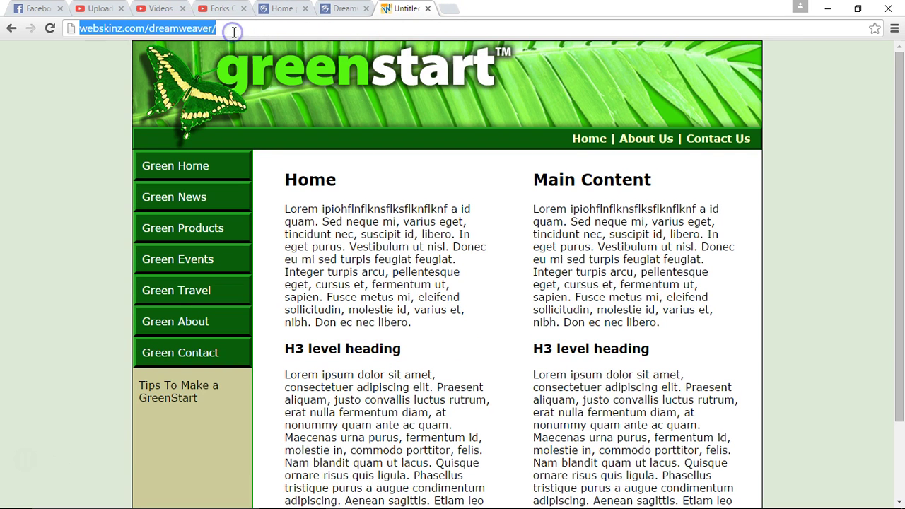
{"action": "key", "text": "Return"}
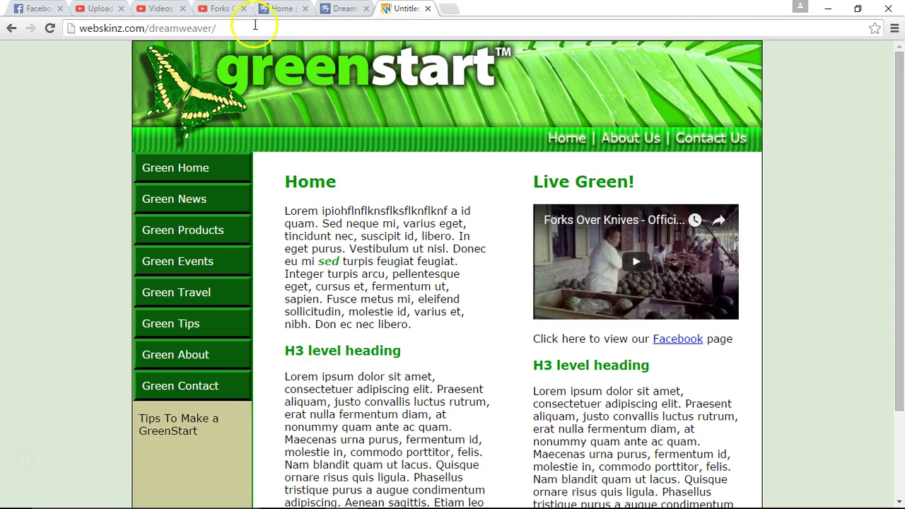
{"action": "scroll", "coordinate": [798, 196], "scroll_direction": "down", "scroll_amount": 3}
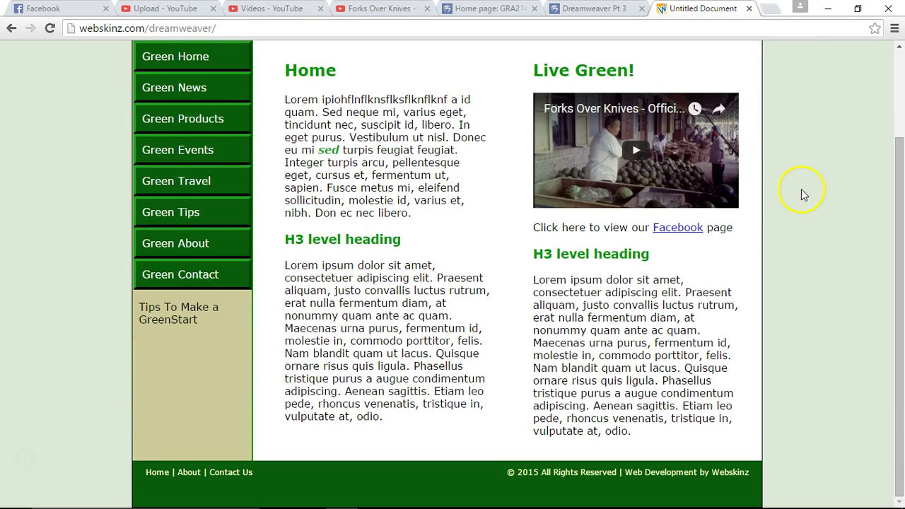
{"action": "scroll", "coordinate": [800, 189], "scroll_direction": "up", "scroll_amount": 3}
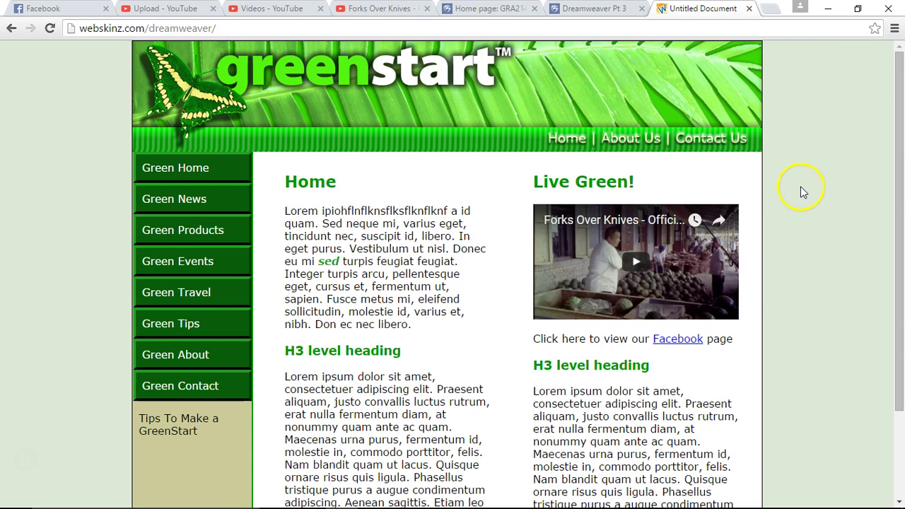
- Test the live site's header rollover links through to the Contact Us page and look over its content
{"action": "left_click", "coordinate": [636, 139]}
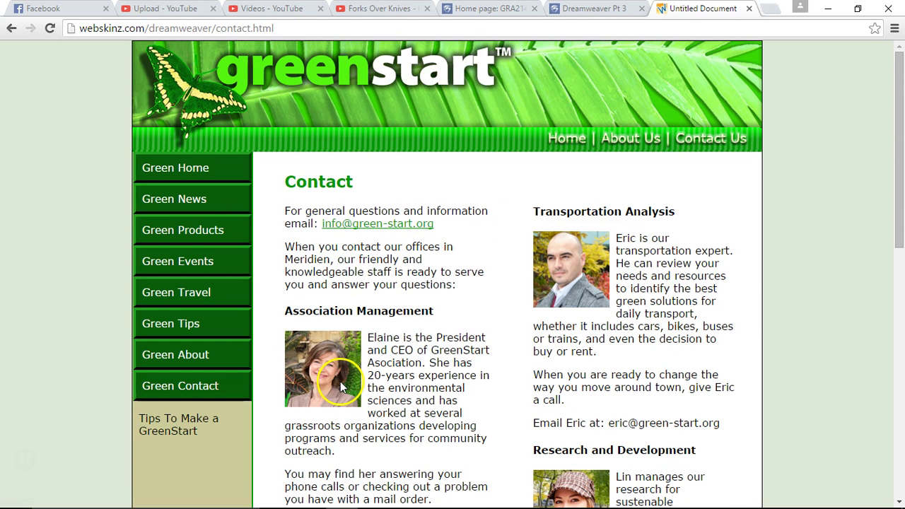
{"action": "scroll", "coordinate": [805, 256], "scroll_direction": "down", "scroll_amount": 3}
{"action": "scroll", "coordinate": [799, 251], "scroll_direction": "up", "scroll_amount": 3}
{"action": "scroll", "coordinate": [798, 250], "scroll_direction": "down", "scroll_amount": 3}
{"action": "scroll", "coordinate": [795, 251], "scroll_direction": "up", "scroll_amount": 3}
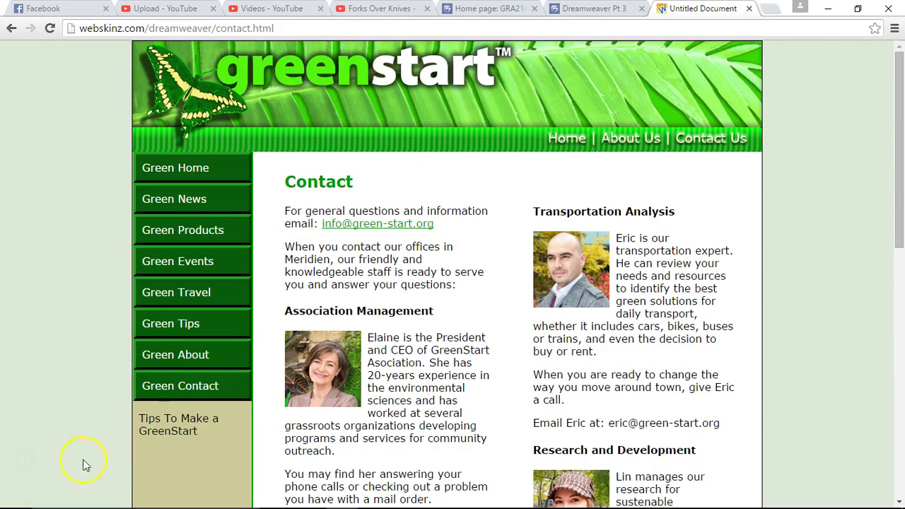